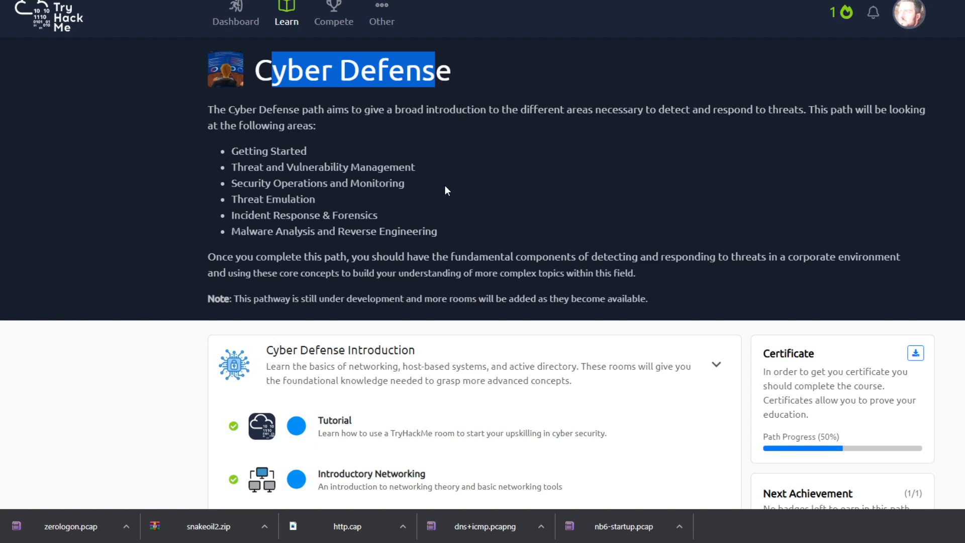
- Look over the Cyber Defense path overview and the rooms in its introduction section
{"action": "scroll", "coordinate": [461, 181], "scroll_direction": "down", "scroll_amount": 7}
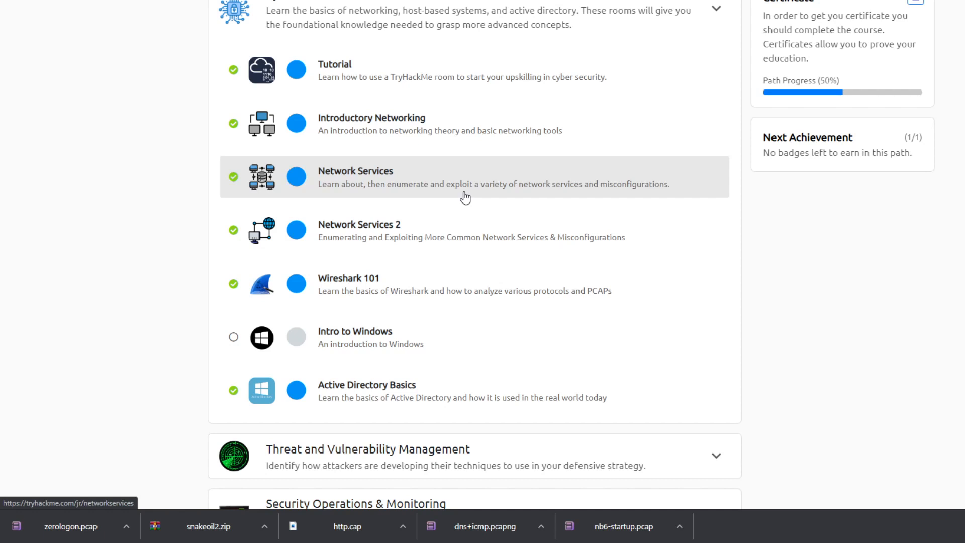
{"action": "scroll", "coordinate": [465, 197], "scroll_direction": "up", "scroll_amount": 2}
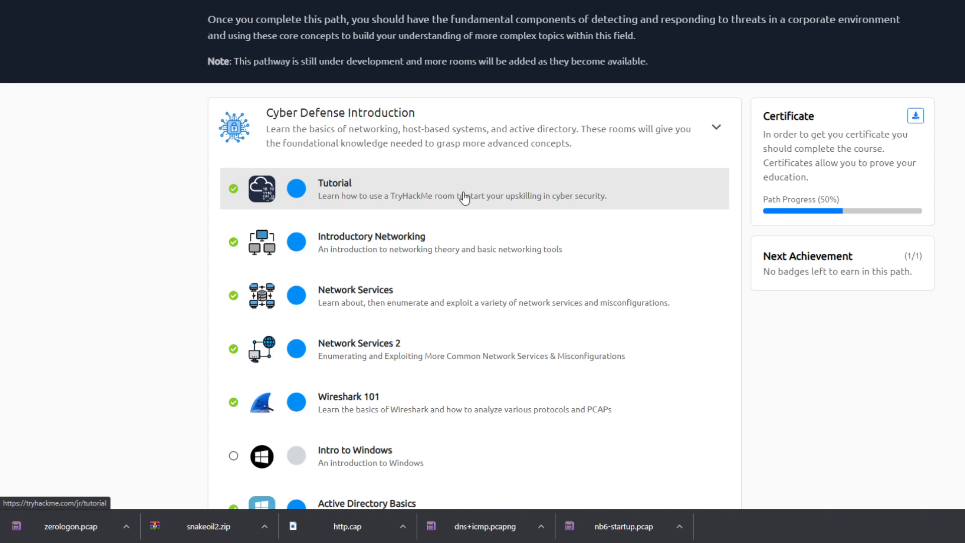
{"action": "scroll", "coordinate": [462, 195], "scroll_direction": "up", "scroll_amount": 1}
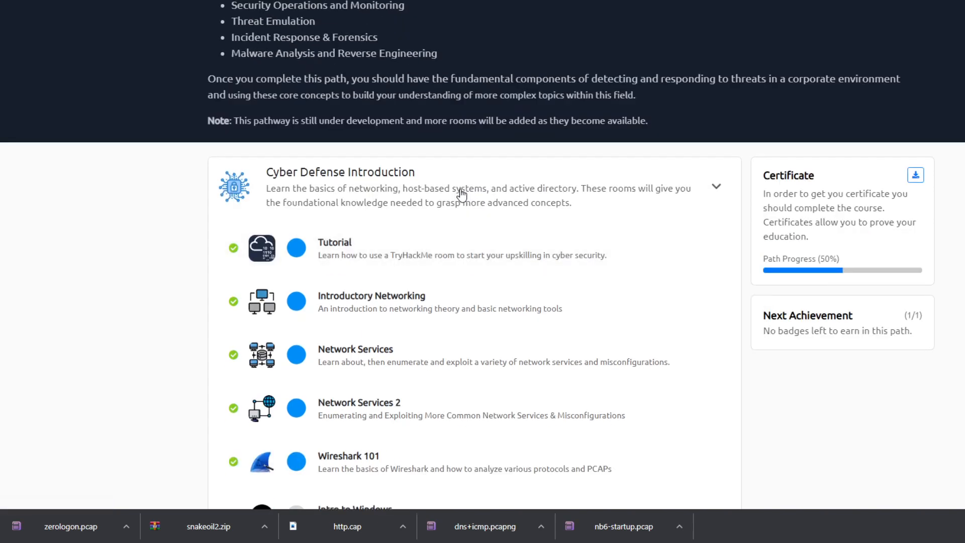
{"action": "scroll", "coordinate": [461, 194], "scroll_direction": "up", "scroll_amount": 2}
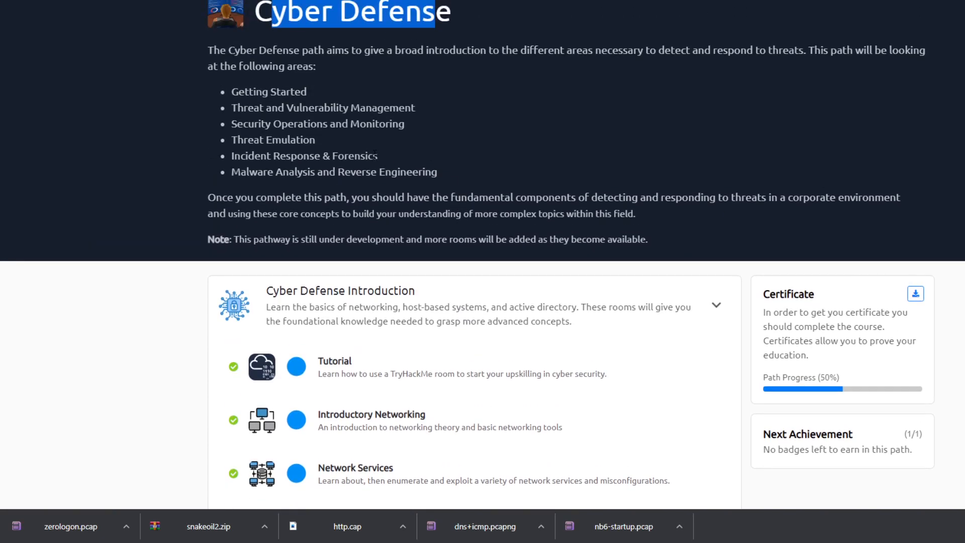
{"action": "scroll", "coordinate": [377, 152], "scroll_direction": "down", "scroll_amount": 4}
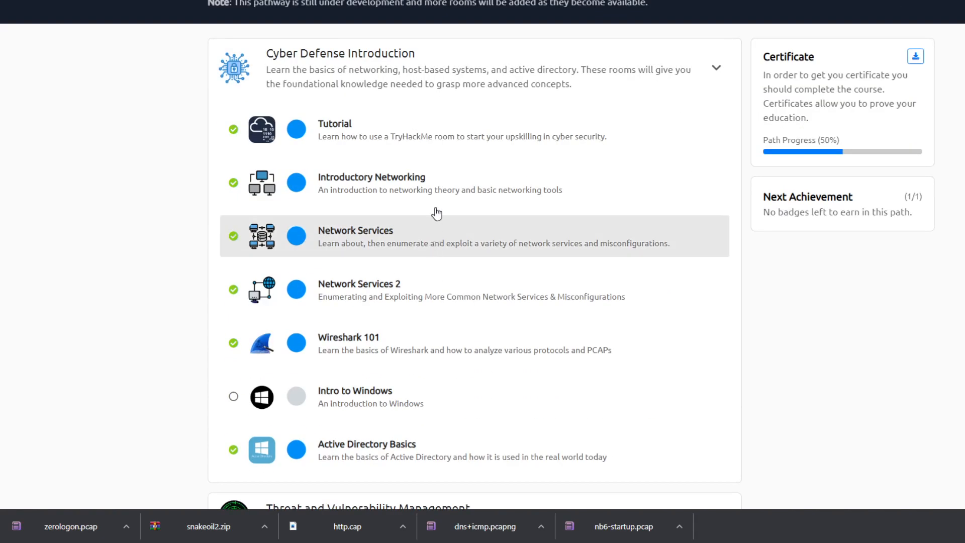
- Collapse and reopen the Cyber Defense Introduction section, review its rooms through Active Directory Basics, and collapse it again
{"action": "left_click", "coordinate": [446, 86]}
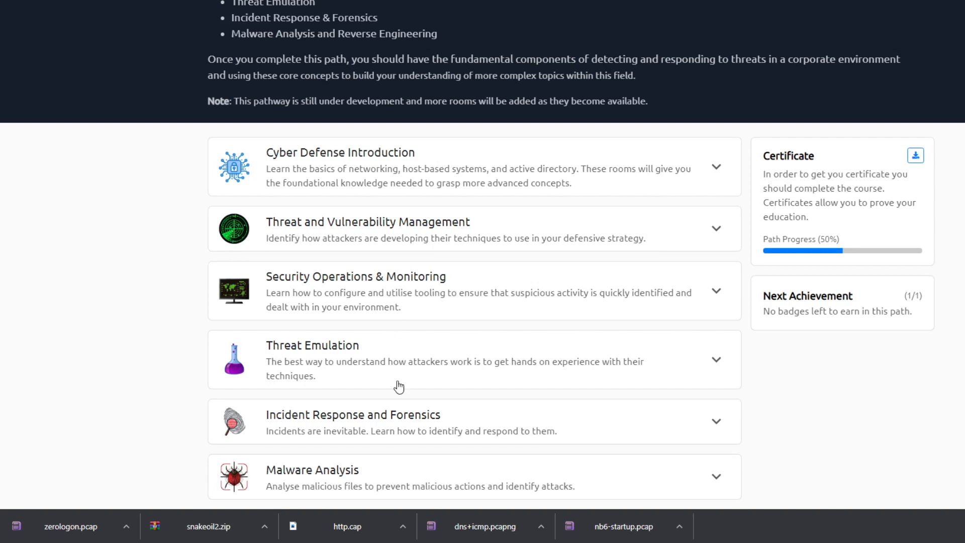
{"action": "left_click", "coordinate": [393, 184]}
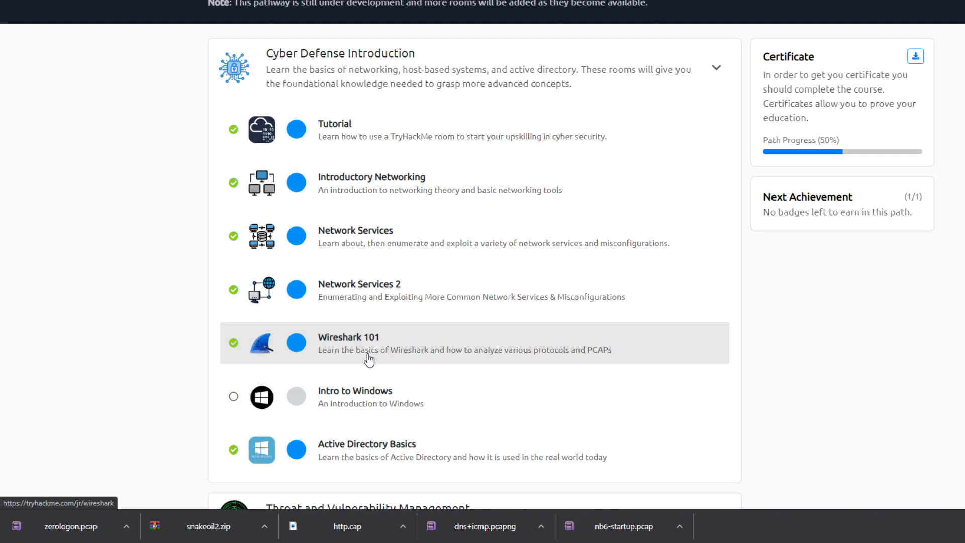
{"action": "scroll", "coordinate": [370, 355], "scroll_direction": "down", "scroll_amount": 3}
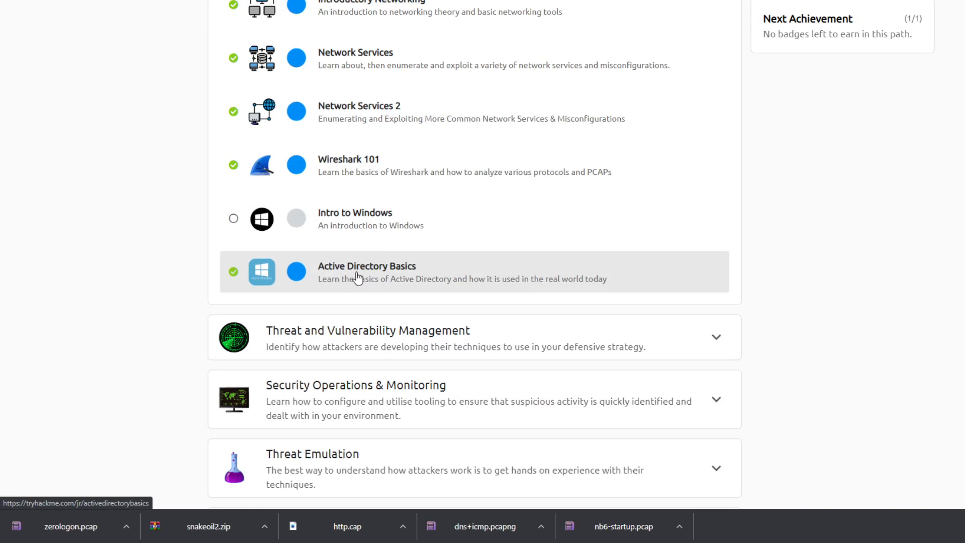
{"action": "scroll", "coordinate": [357, 279], "scroll_direction": "up", "scroll_amount": 4}
{"action": "left_click", "coordinate": [313, 125]}
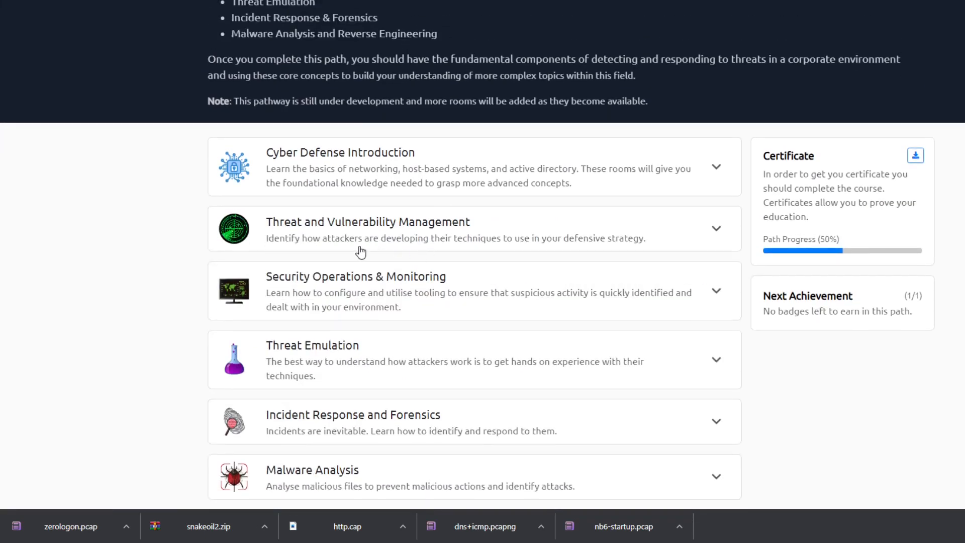
- Review the rooms under Threat and Vulnerability Management and dismiss the browser's downloads bar, leaving the section collapsed
{"action": "left_click", "coordinate": [359, 248]}
{"action": "scroll", "coordinate": [360, 249], "scroll_direction": "down", "scroll_amount": 3}
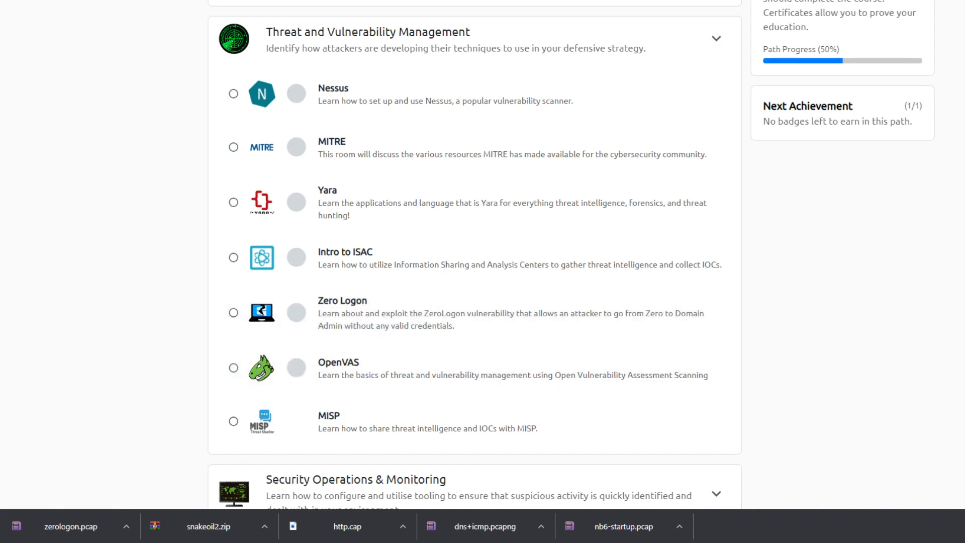
{"action": "left_click", "coordinate": [958, 526]}
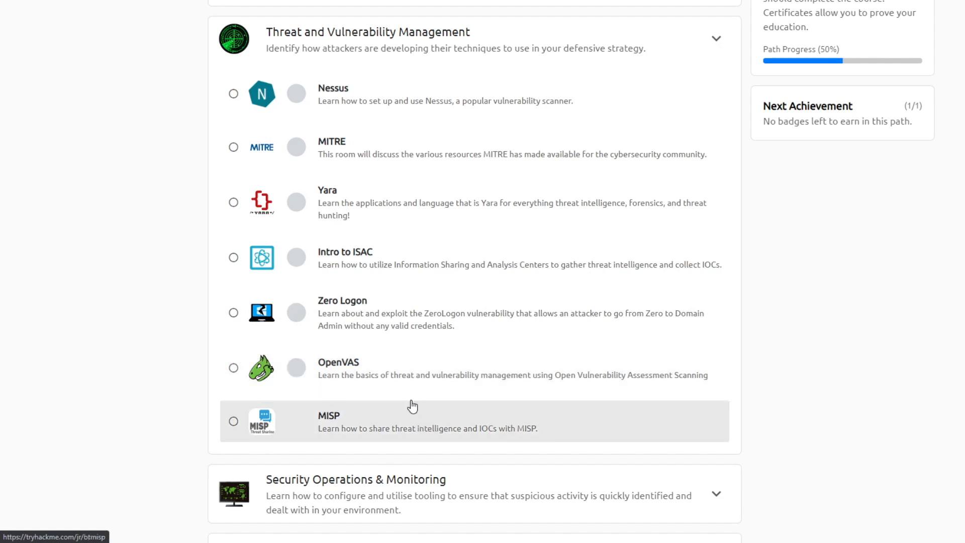
{"action": "scroll", "coordinate": [397, 382], "scroll_direction": "up", "scroll_amount": 1}
{"action": "left_click", "coordinate": [322, 107]}
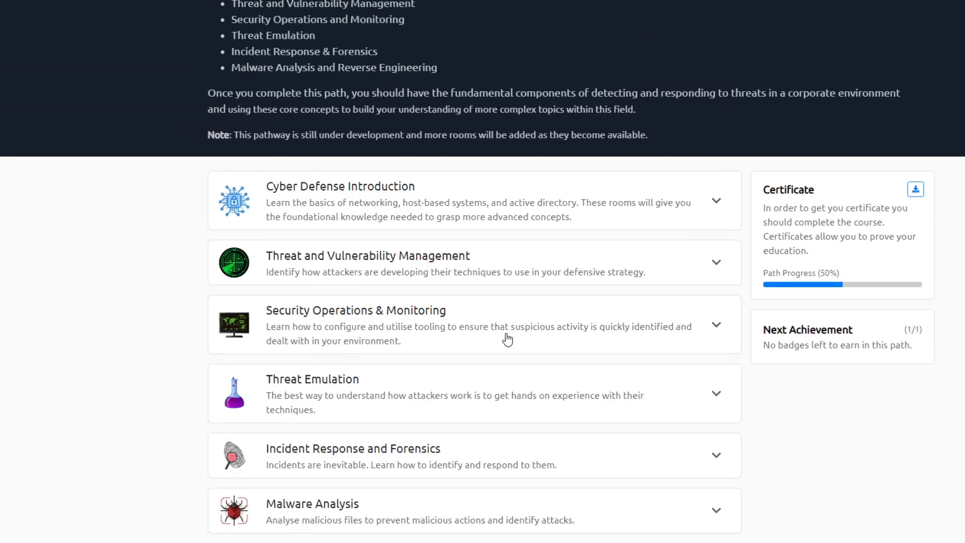
- Expand the Threat Emulation section to review its rooms, and collapse it again
{"action": "left_click", "coordinate": [455, 391]}
{"action": "scroll", "coordinate": [455, 391], "scroll_direction": "down", "scroll_amount": 3}
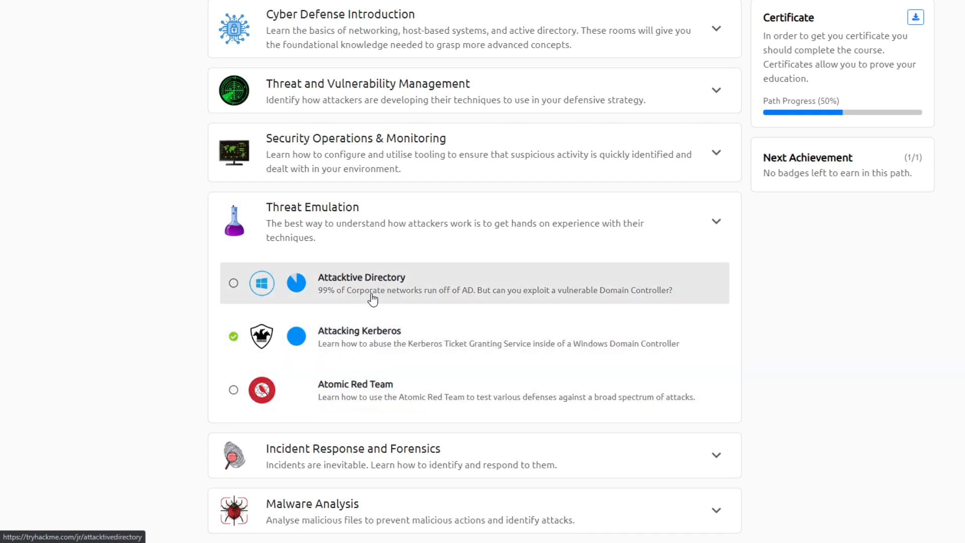
{"action": "left_click", "coordinate": [310, 221]}
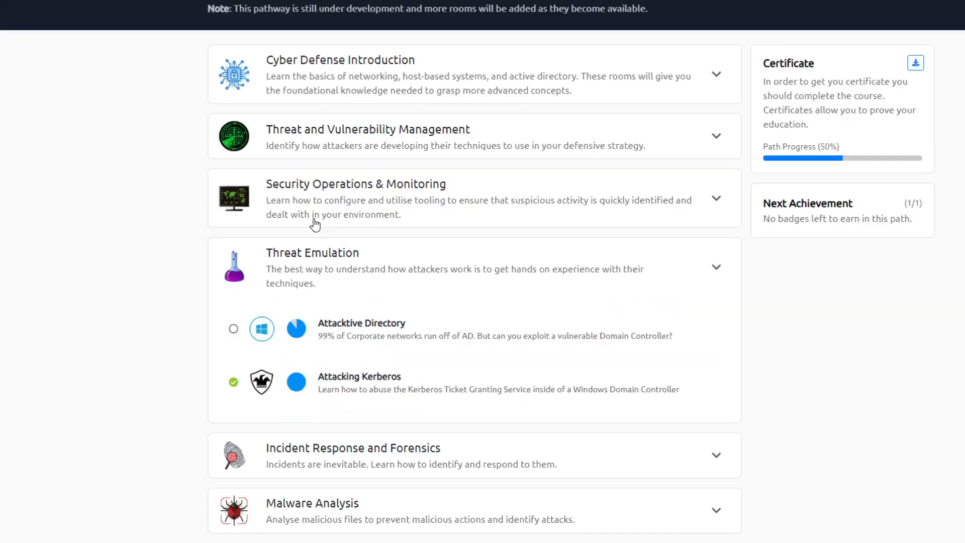
- Expand the Incident Response and Forensics section to review its rooms, and collapse it again
{"action": "left_click", "coordinate": [366, 460]}
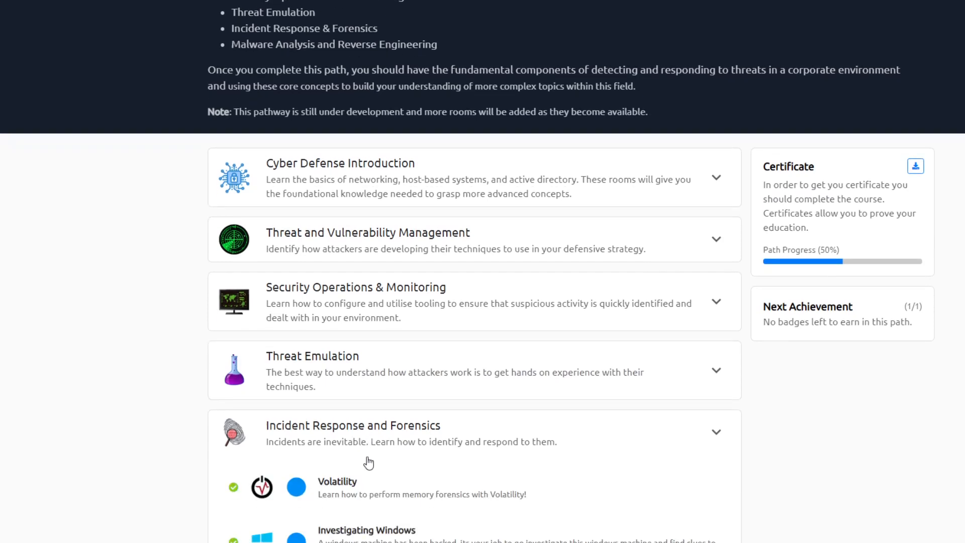
{"action": "scroll", "coordinate": [367, 460], "scroll_direction": "down", "scroll_amount": 5}
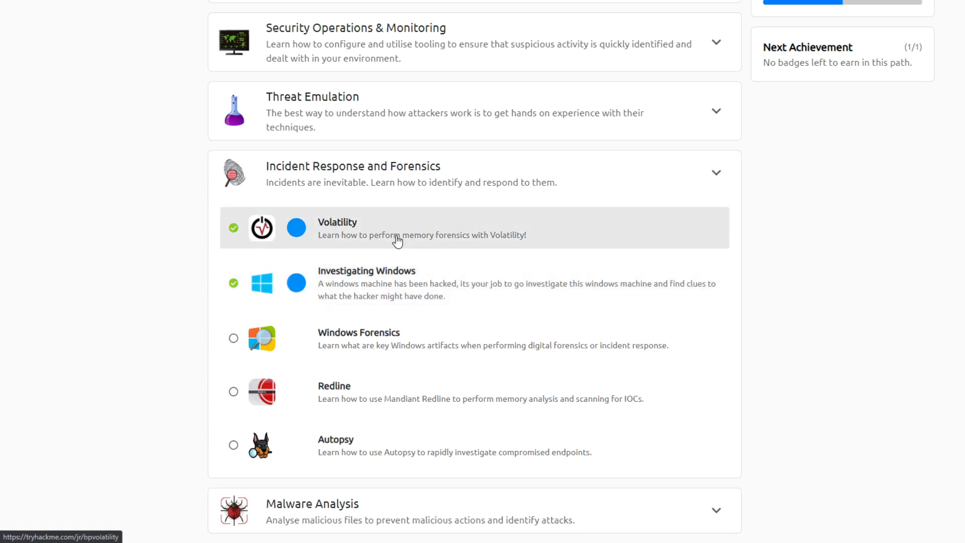
{"action": "left_click", "coordinate": [369, 182]}
- Expand the Malware Analysis section and review its rooms from History of Malware to Reversing .NET Apps
{"action": "left_click", "coordinate": [368, 511]}
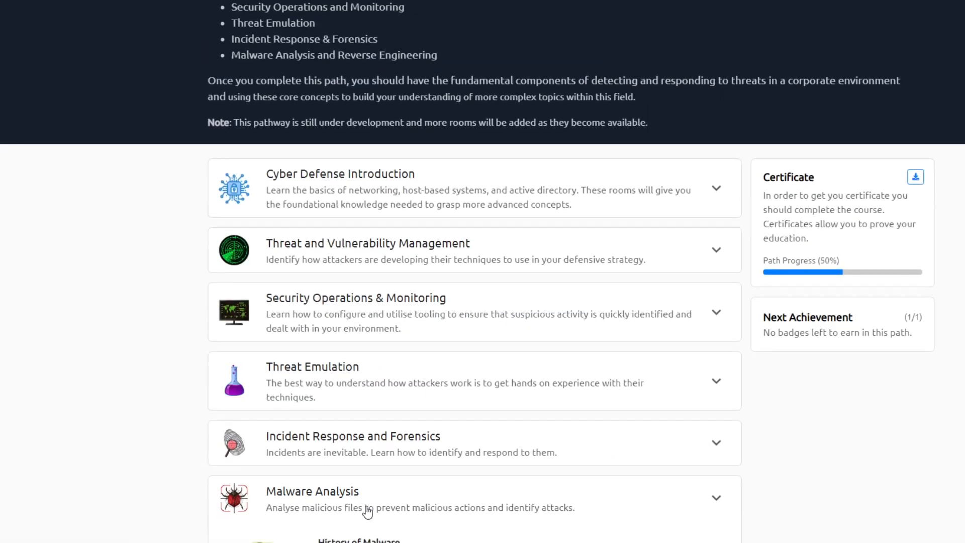
{"action": "scroll", "coordinate": [369, 512], "scroll_direction": "down", "scroll_amount": 7}
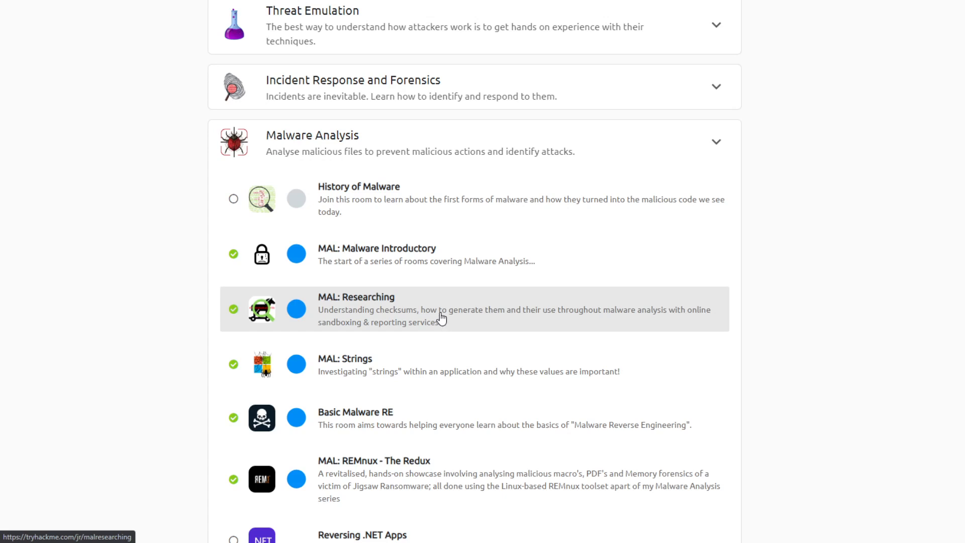
{"action": "scroll", "coordinate": [441, 317], "scroll_direction": "down", "scroll_amount": 1}
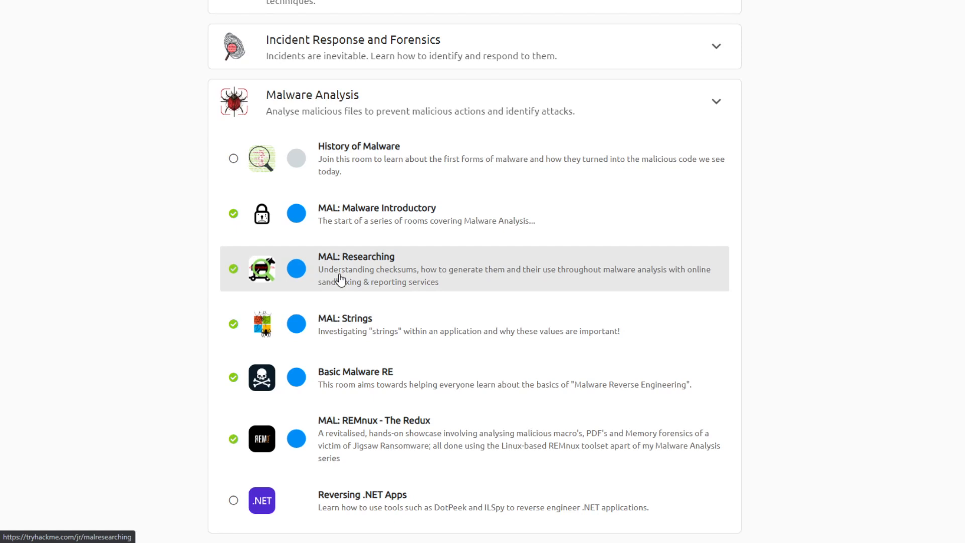
{"action": "scroll", "coordinate": [372, 126], "scroll_direction": "up", "scroll_amount": 10}
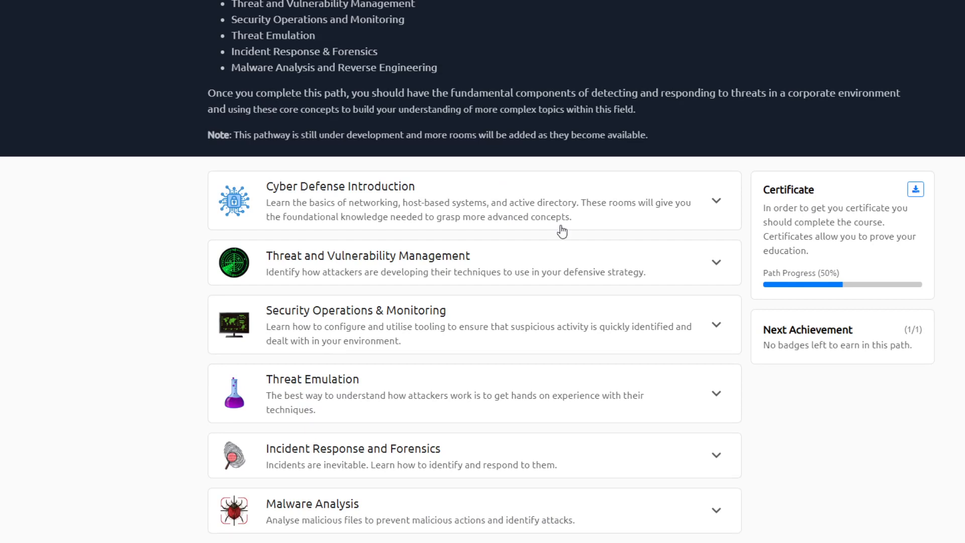
- Check the path progress beside the Cyber Defense Introduction rooms and view the rooms under Security Operations & Monitoring
{"action": "left_click", "coordinate": [456, 218]}
{"action": "scroll", "coordinate": [459, 233], "scroll_direction": "up", "scroll_amount": 5}
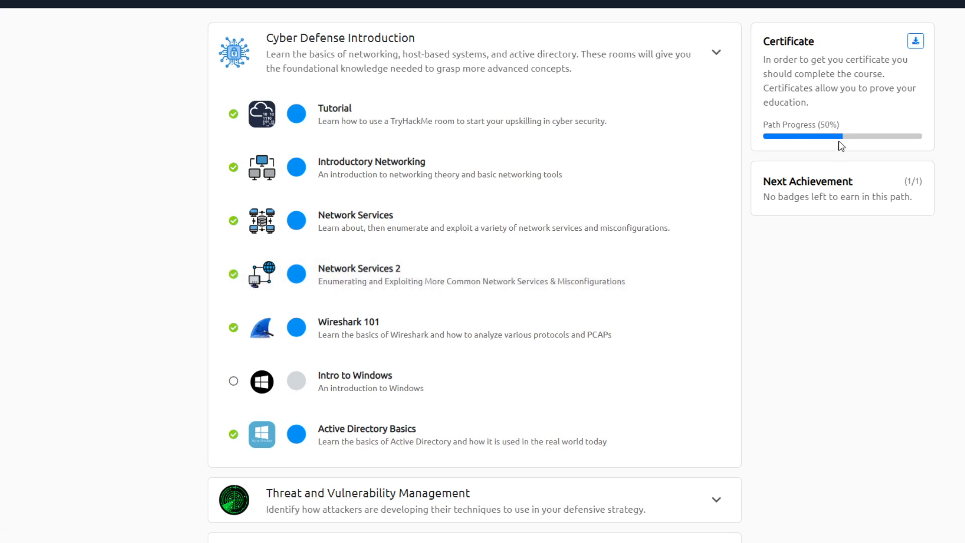
{"action": "scroll", "coordinate": [638, 267], "scroll_direction": "down", "scroll_amount": 5}
{"action": "left_click", "coordinate": [472, 339]}
{"action": "scroll", "coordinate": [467, 353], "scroll_direction": "down", "scroll_amount": 5}
{"action": "scroll", "coordinate": [467, 354], "scroll_direction": "up", "scroll_amount": 9}
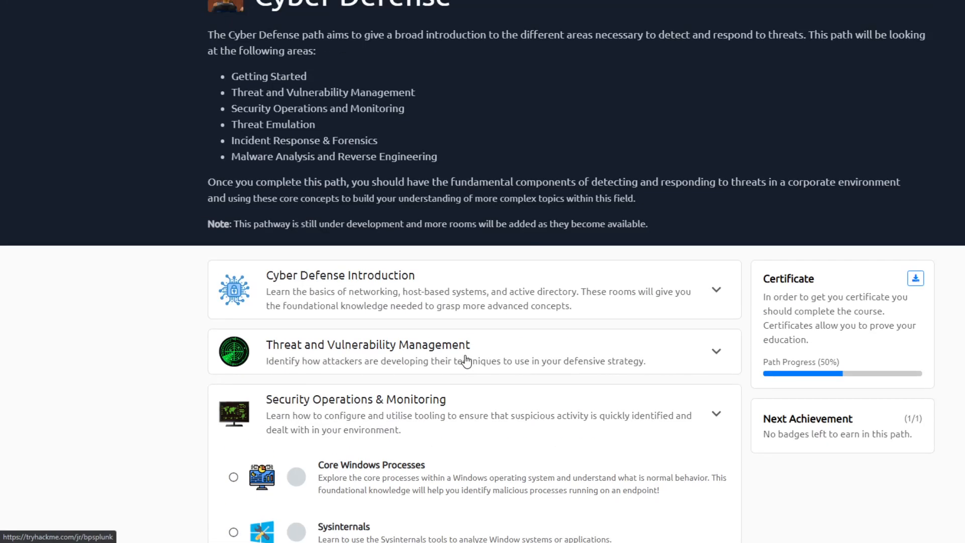
- Open the Wireshark 101 room from the Cyber Defense Introduction section
{"action": "left_click", "coordinate": [385, 316]}
{"action": "scroll", "coordinate": [556, 282], "scroll_direction": "down", "scroll_amount": 5}
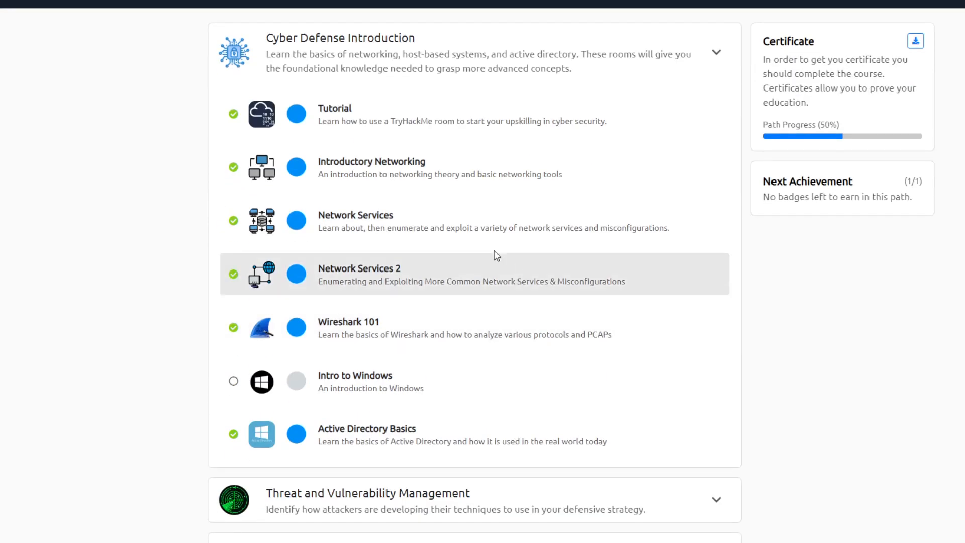
{"action": "left_click", "coordinate": [328, 329]}
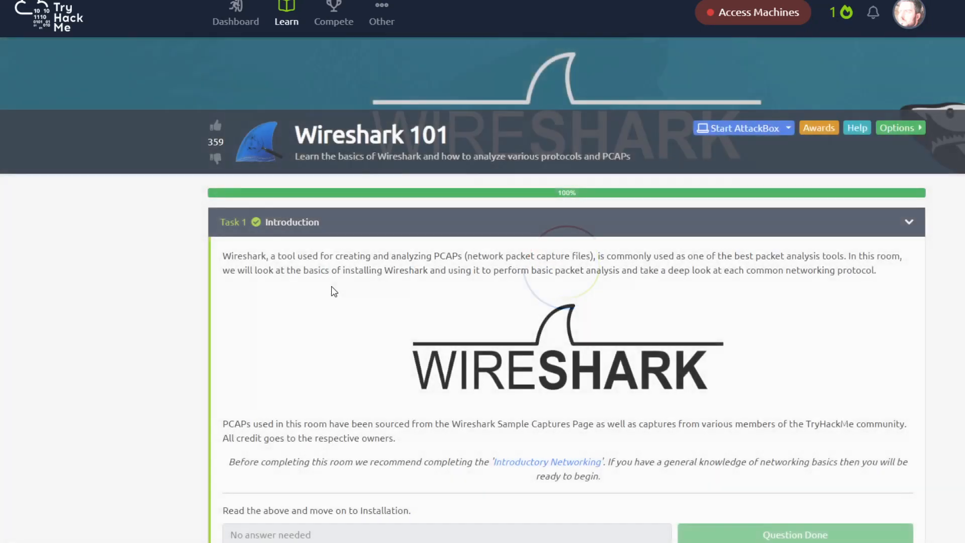
- Collapse the Introduction task and look through the room's full task list, including which tasks offer downloads
{"action": "scroll", "coordinate": [333, 291], "scroll_direction": "down", "scroll_amount": 7}
{"action": "scroll", "coordinate": [337, 294], "scroll_direction": "up", "scroll_amount": 5}
{"action": "left_click", "coordinate": [306, 108]}
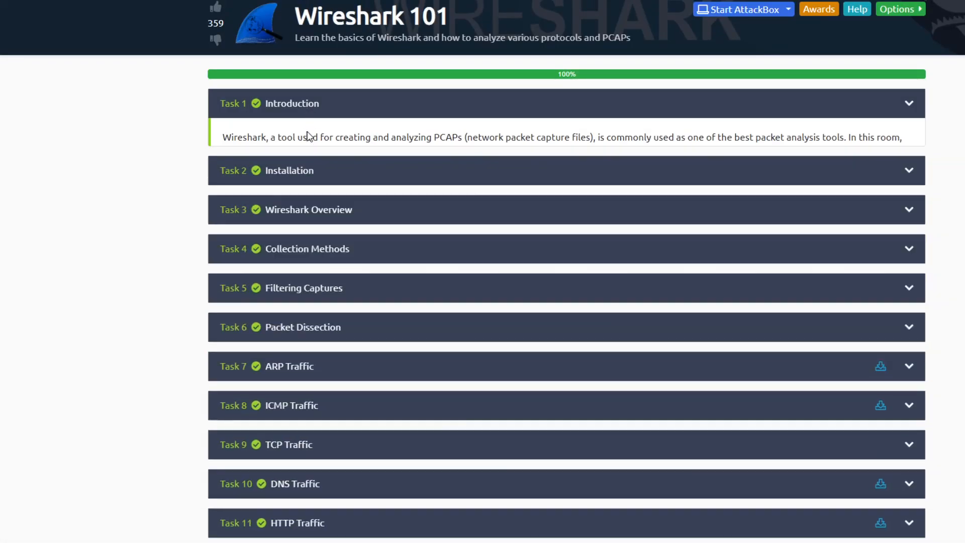
{"action": "scroll", "coordinate": [329, 215], "scroll_direction": "down", "scroll_amount": 1}
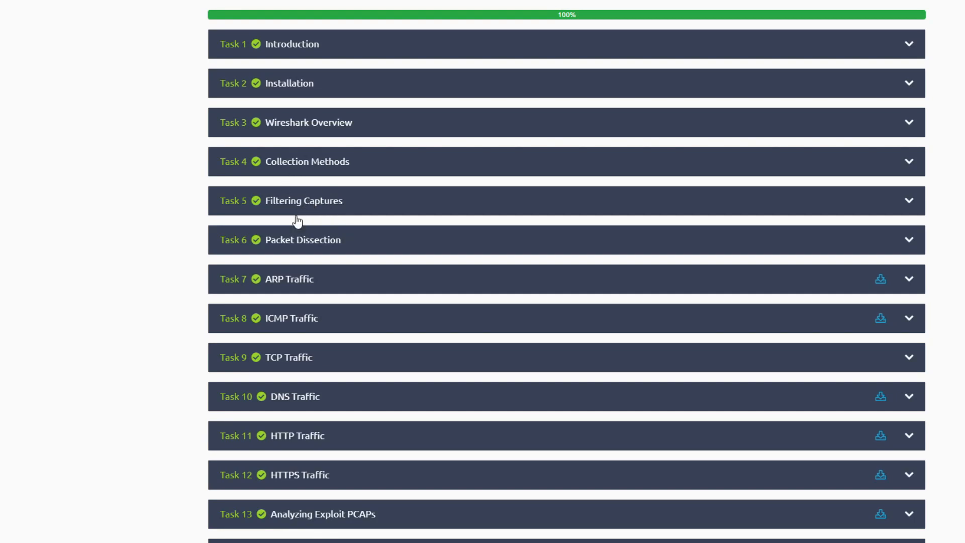
{"action": "scroll", "coordinate": [291, 249], "scroll_direction": "down", "scroll_amount": 2}
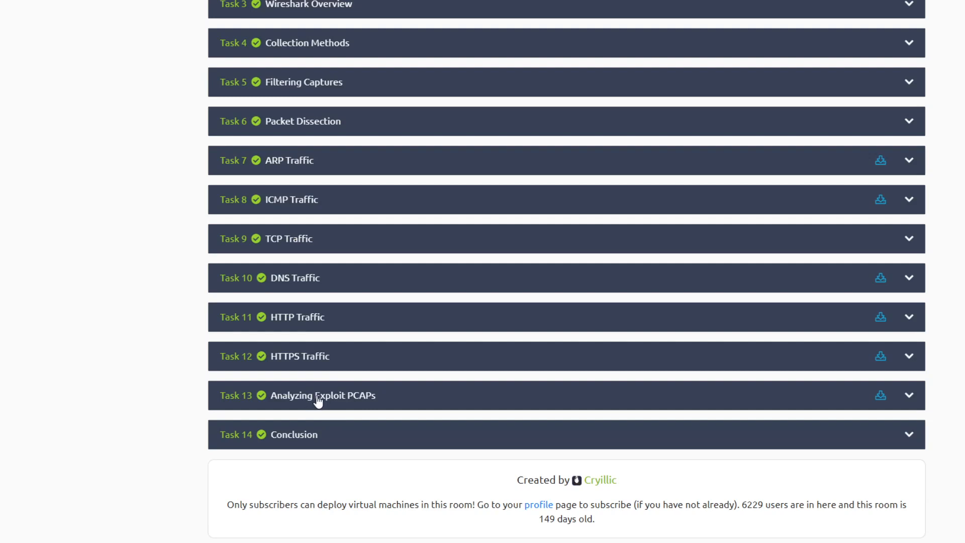
{"action": "scroll", "coordinate": [421, 345], "scroll_direction": "up", "scroll_amount": 5}
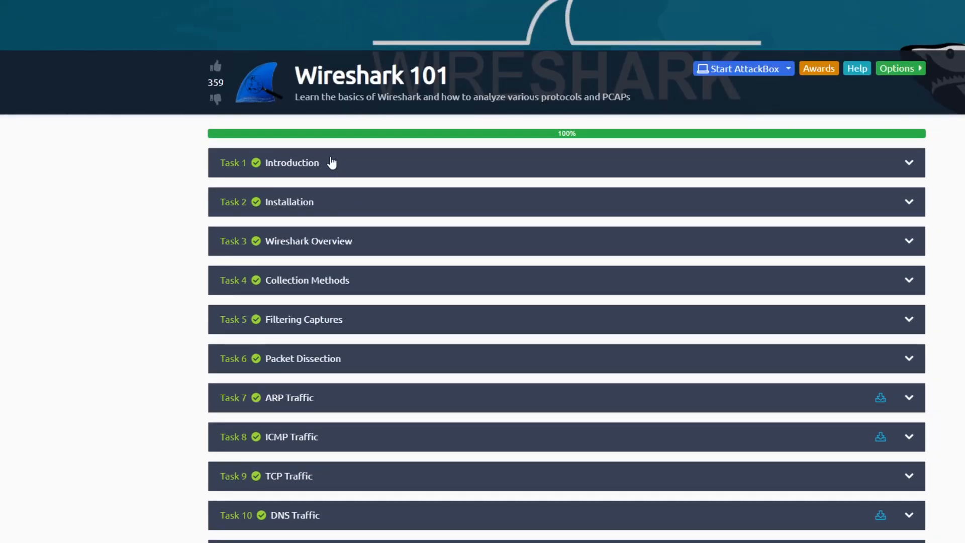
{"action": "scroll", "coordinate": [198, 211], "scroll_direction": "down", "scroll_amount": 1}
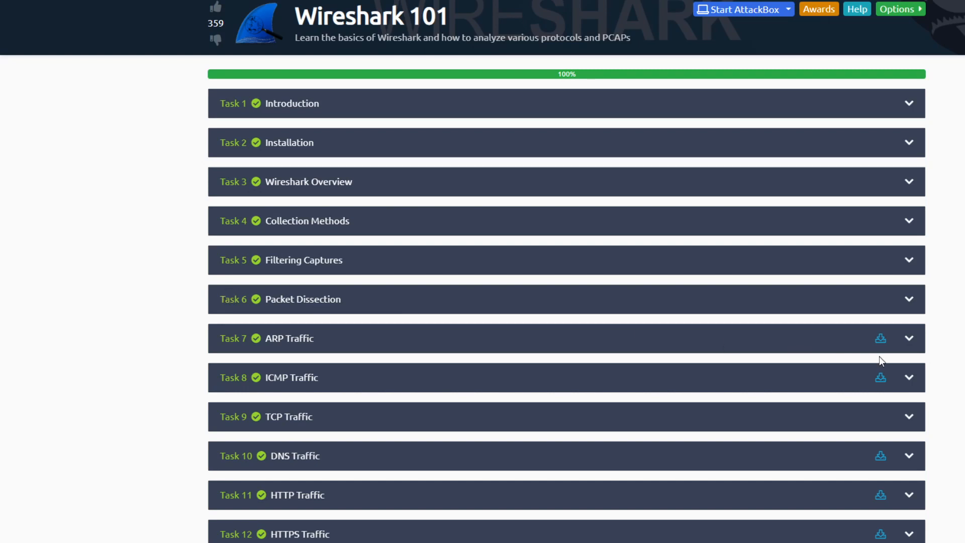
{"action": "scroll", "coordinate": [887, 360], "scroll_direction": "down", "scroll_amount": 4}
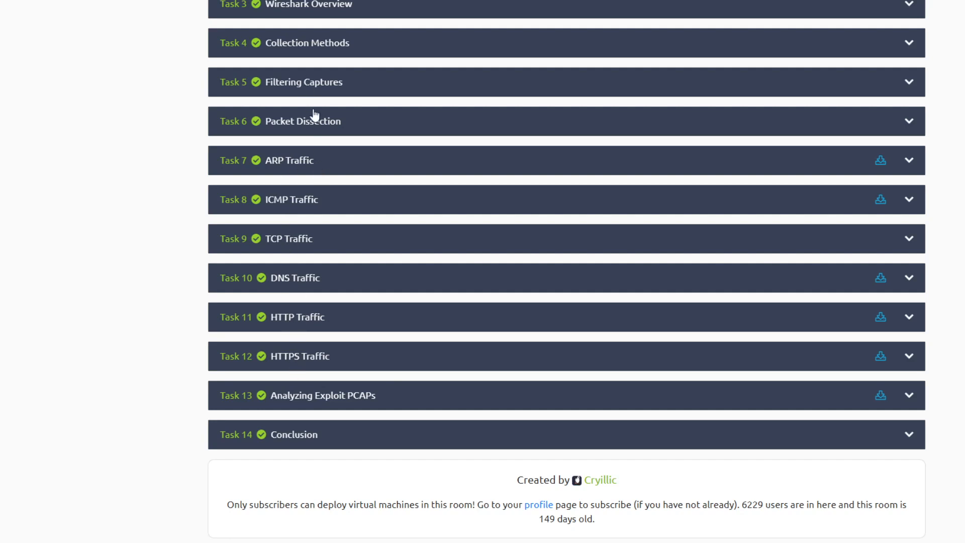
- Expand Task 7, ARP Traffic, and read through its overview and the Practical ARP Packet Analysis questions
{"action": "left_click", "coordinate": [303, 166]}
{"action": "scroll", "coordinate": [344, 314], "scroll_direction": "down", "scroll_amount": 15}
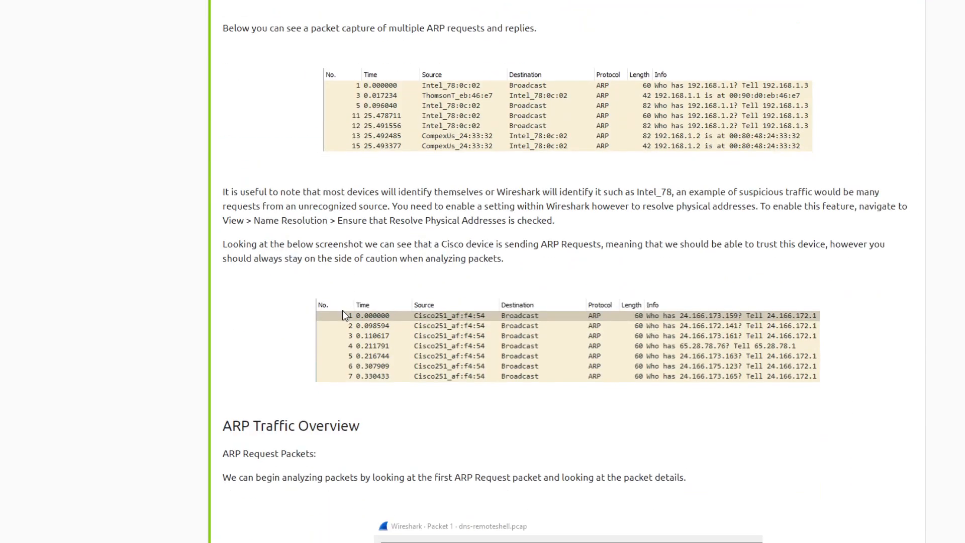
{"action": "scroll", "coordinate": [345, 319], "scroll_direction": "down", "scroll_amount": 10}
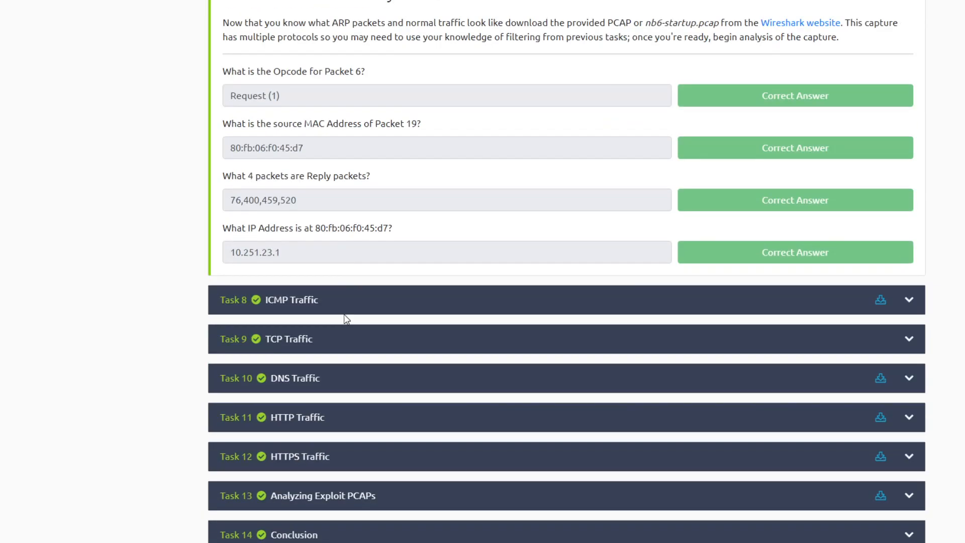
{"action": "scroll", "coordinate": [364, 209], "scroll_direction": "up", "scroll_amount": 10}
{"action": "scroll", "coordinate": [357, 253], "scroll_direction": "up", "scroll_amount": 15}
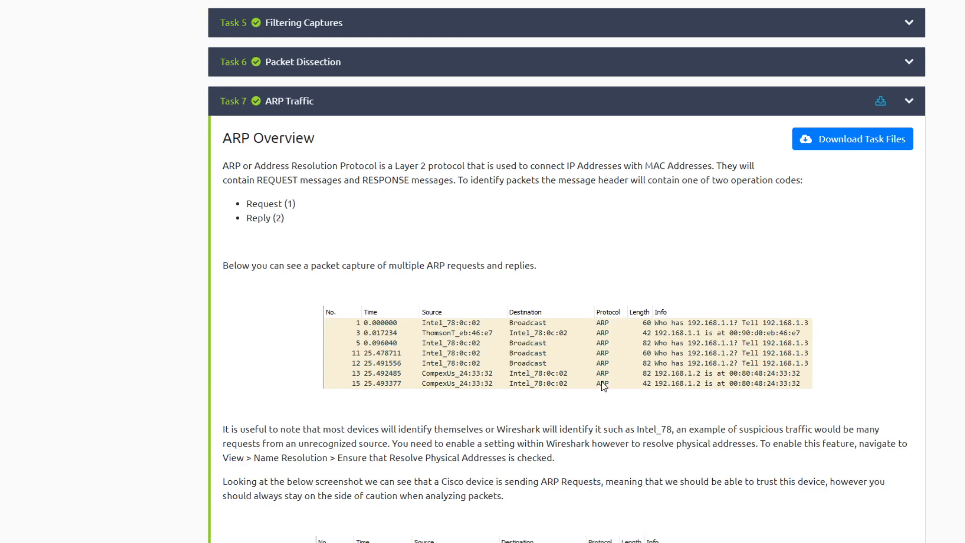
{"action": "scroll", "coordinate": [603, 385], "scroll_direction": "down", "scroll_amount": 20}
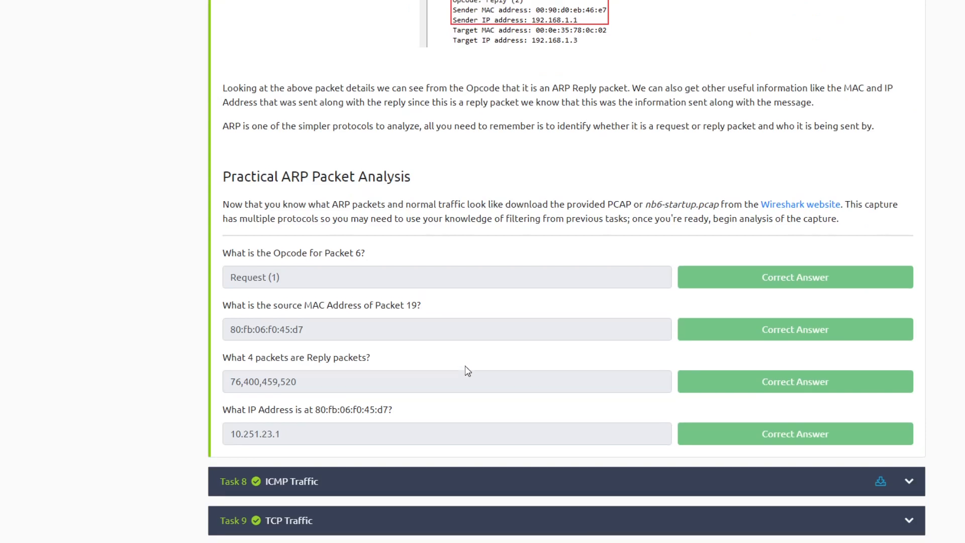
{"action": "scroll", "coordinate": [465, 370], "scroll_direction": "up", "scroll_amount": 1}
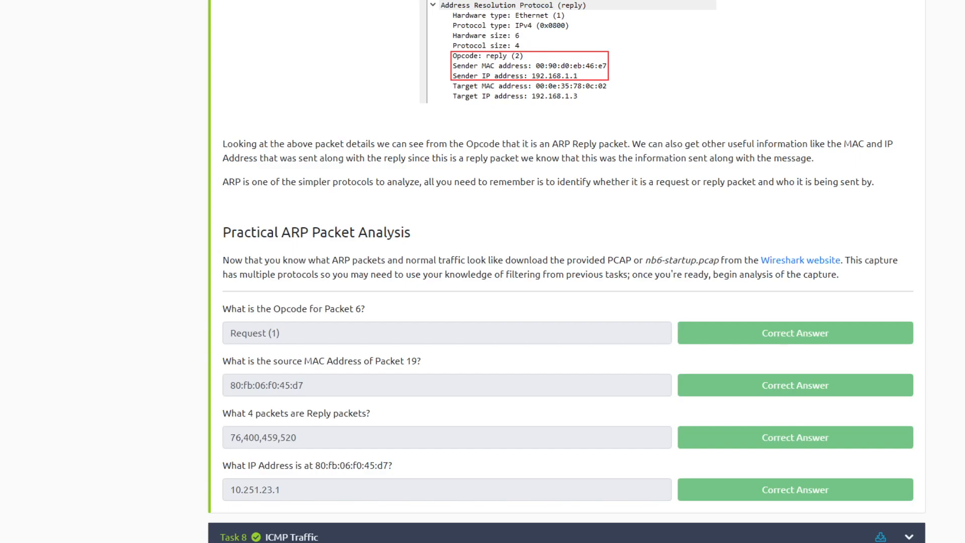
- Switch to the Kali Konsole terminal and list the files in the wireshark folder with ls
{"action": "left_click", "coordinate": [653, 13]}
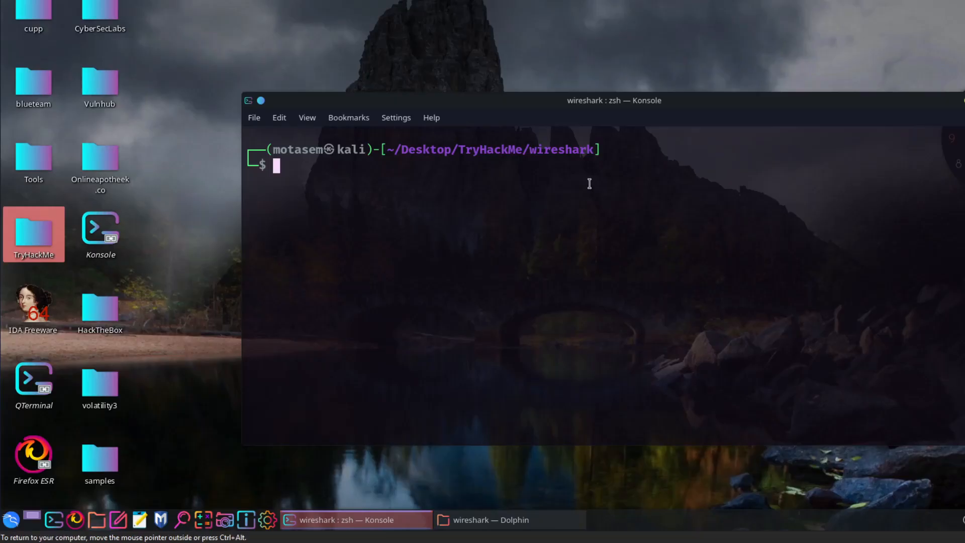
{"action": "type", "text": "ls"}
{"action": "key", "text": "Return"}
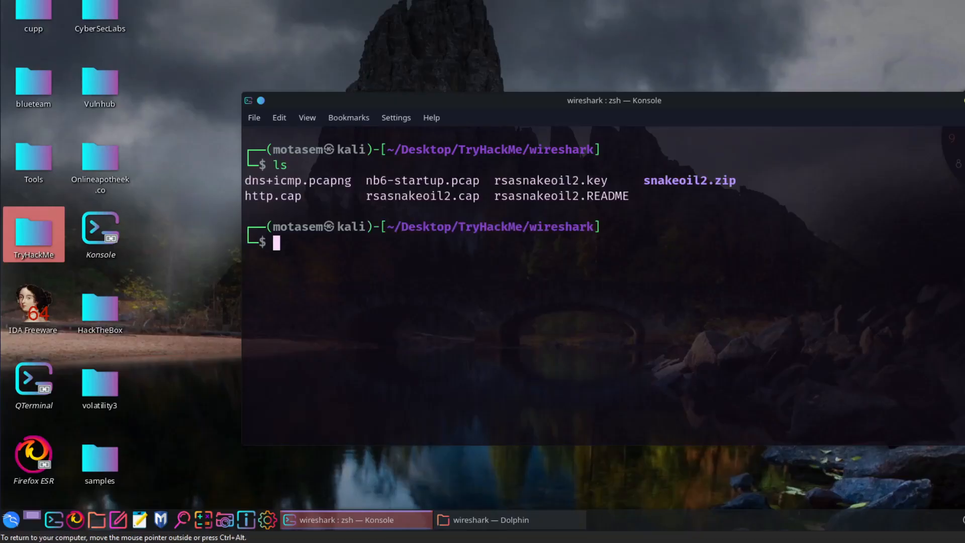
- Open nb6-startup.pcap by running sudo wireshark nb6-startup.pcap and entering the sudo password
{"action": "type", "text": "sudo"}
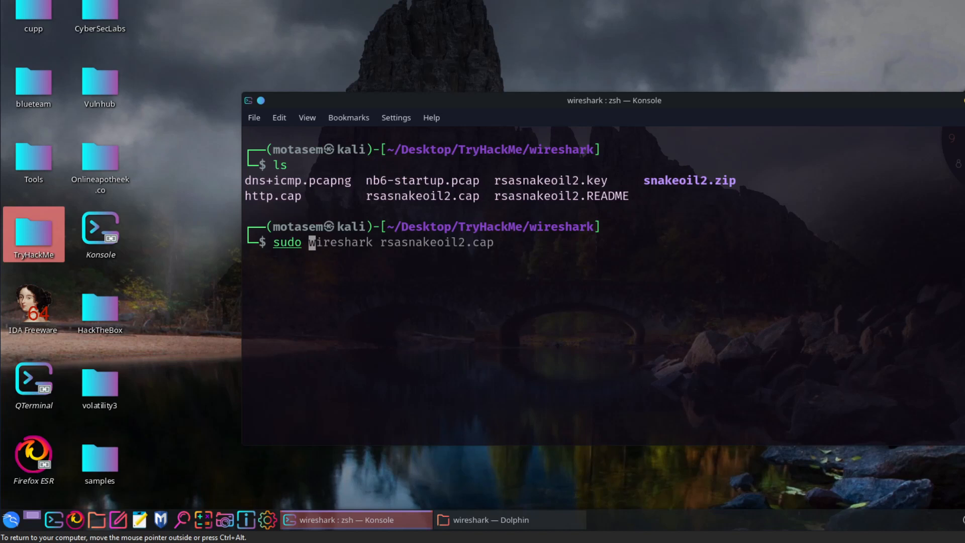
{"action": "key", "text": "Right"}
{"action": "key", "text": "Left"}
{"action": "key", "text": "Left"}
{"action": "key", "text": "Left"}
{"action": "key", "text": "Left"}
{"action": "key", "text": "Left"}
{"action": "key", "text": "Left"}
{"action": "key", "text": "Left"}
{"action": "key", "text": "Left"}
{"action": "key", "text": "Left"}
{"action": "key", "text": "Left"}
{"action": "key", "text": "Left"}
{"action": "key", "text": "Left"}
{"action": "key", "text": "Left"}
{"action": "key", "text": "Left"}
{"action": "key", "text": "Left"}
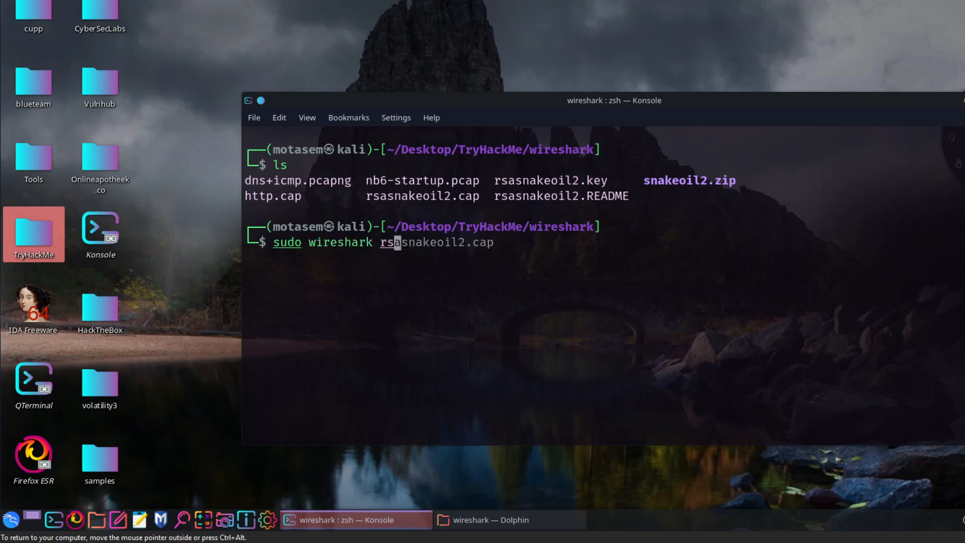
{"action": "key", "text": "Left"}
{"action": "type", "text": "n"}
{"action": "key", "text": "Tab"}
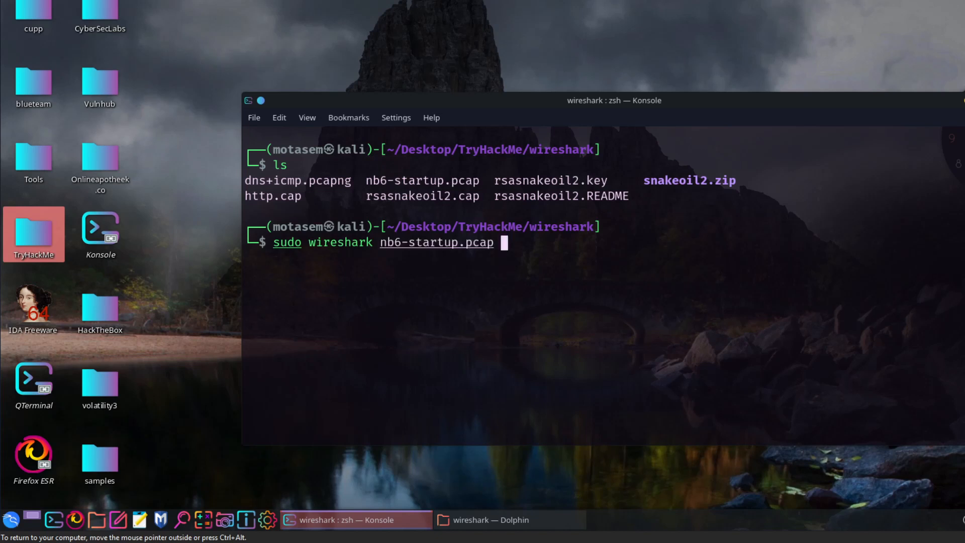
{"action": "key", "text": "Return"}
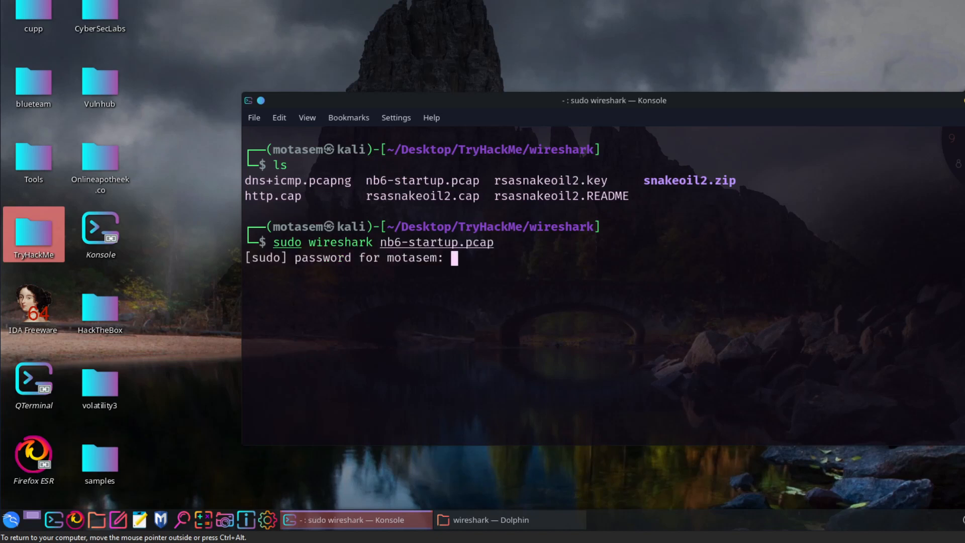
{"action": "key", "text": "Return"}
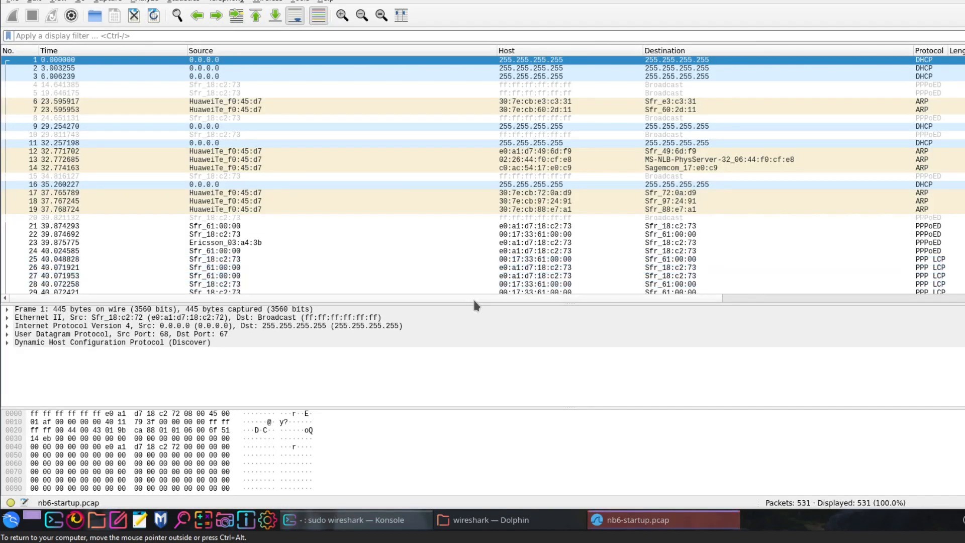
- Enlarge the packet list pane and widen the Protocol column
{"action": "left_click_drag", "start_coordinate": [480, 302], "coordinate": [488, 330]}
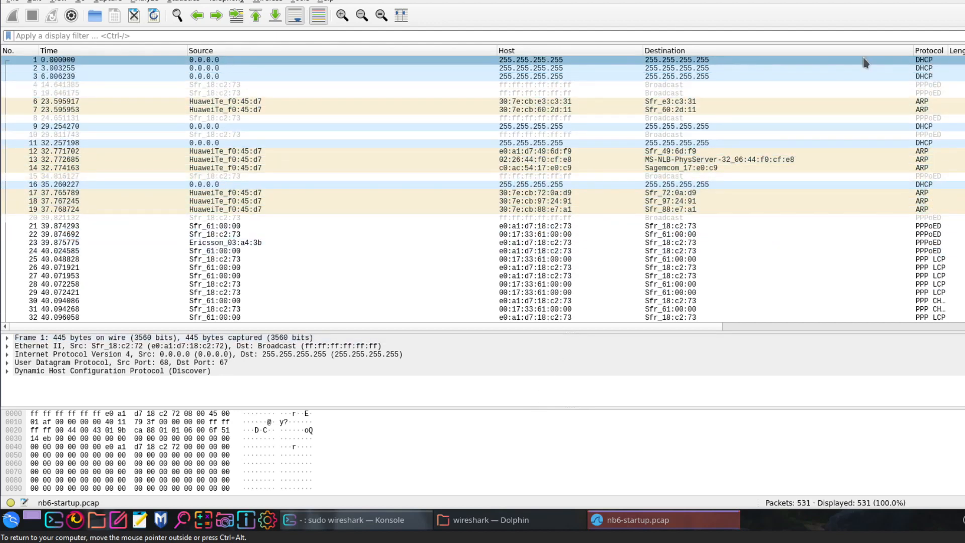
{"action": "left_click_drag", "start_coordinate": [948, 49], "coordinate": [964, 50]}
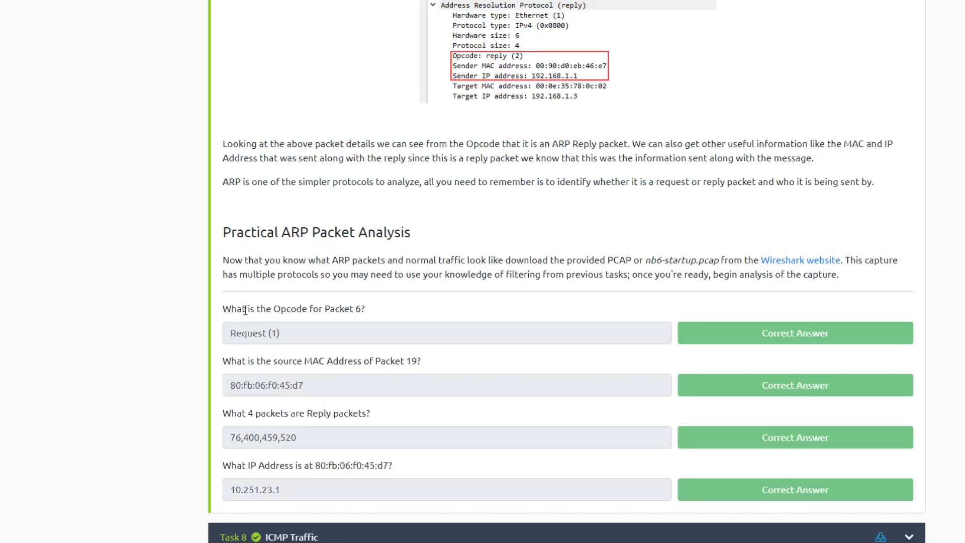
- Switch to the TryHackMe room and highlight the question asking for the opcode of packet 6
{"action": "left_click_drag", "start_coordinate": [223, 308], "coordinate": [369, 318]}
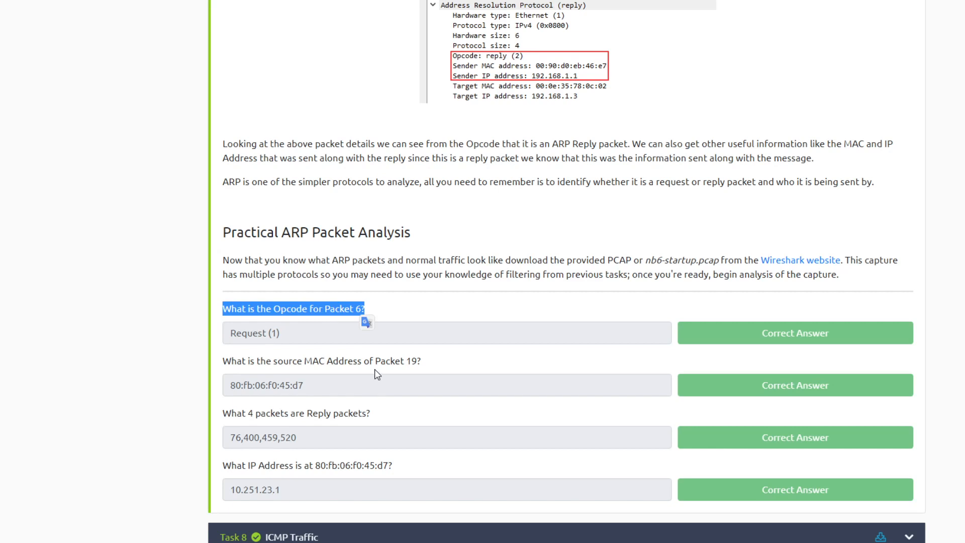
{"action": "left_click", "coordinate": [270, 327]}
{"action": "left_click_drag", "start_coordinate": [210, 306], "coordinate": [361, 308]}
- Select packet 6 in the Wireshark capture, expand its Address Resolution Protocol details and examine the opcode, sender MAC address and target IP address
{"action": "left_click", "coordinate": [656, 27]}
{"action": "left_click", "coordinate": [160, 100]}
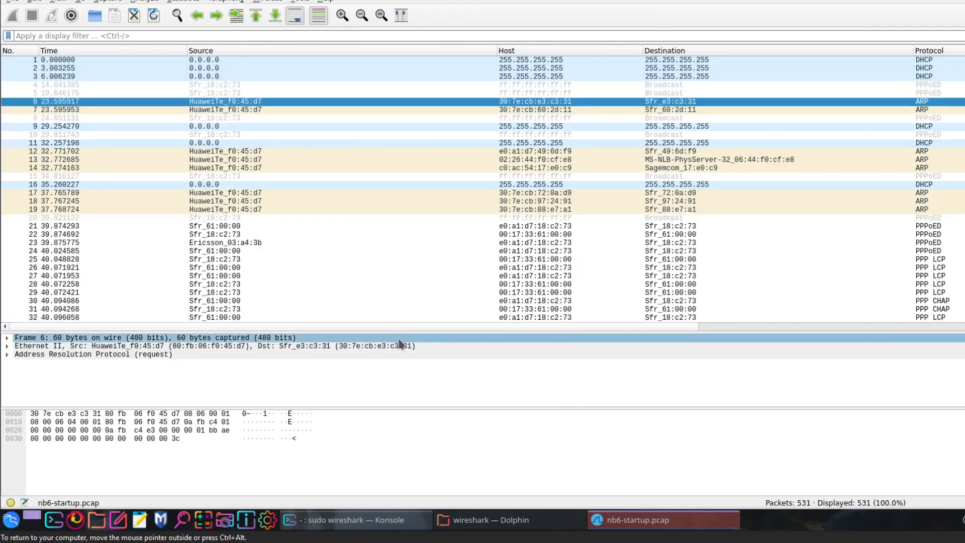
{"action": "left_click_drag", "start_coordinate": [403, 332], "coordinate": [377, 260]}
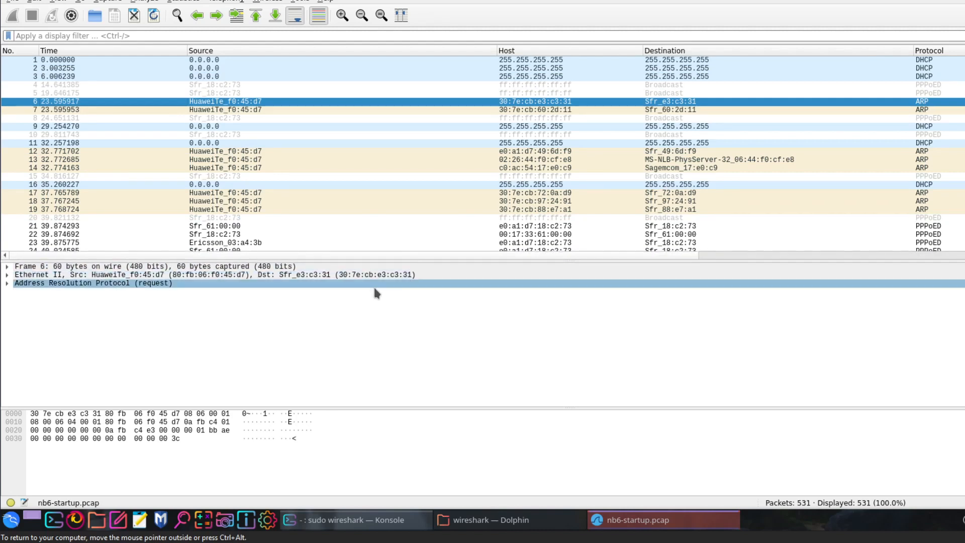
{"action": "left_click", "coordinate": [7, 283]}
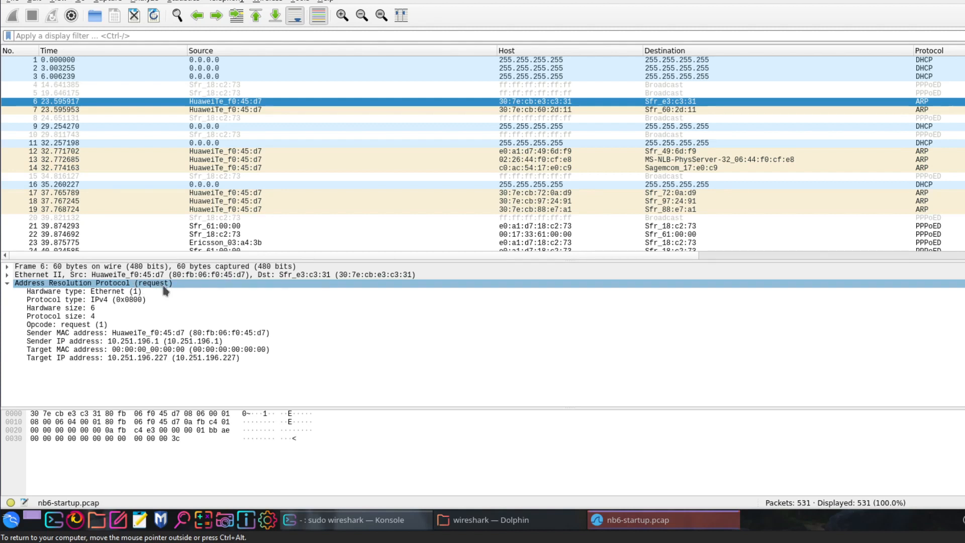
{"action": "left_click", "coordinate": [50, 326]}
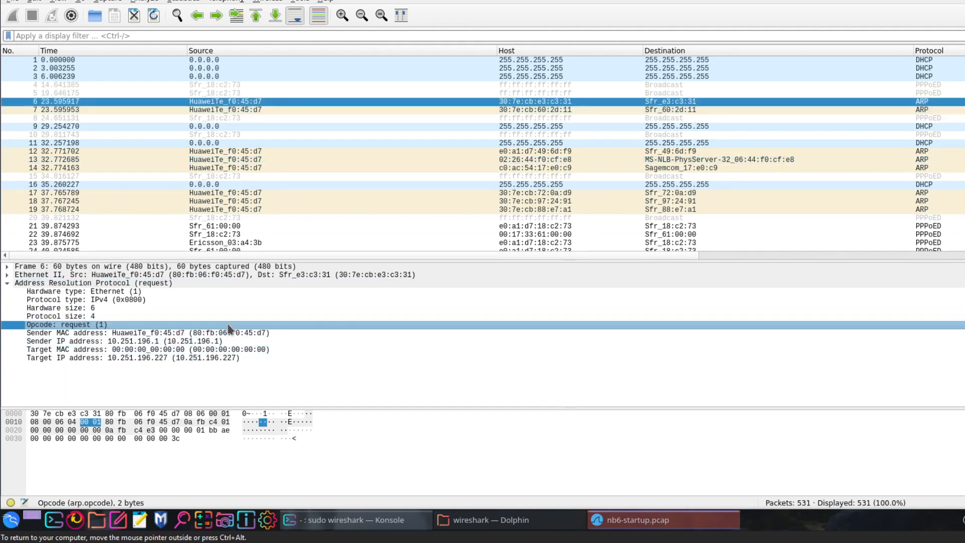
{"action": "left_click", "coordinate": [134, 358]}
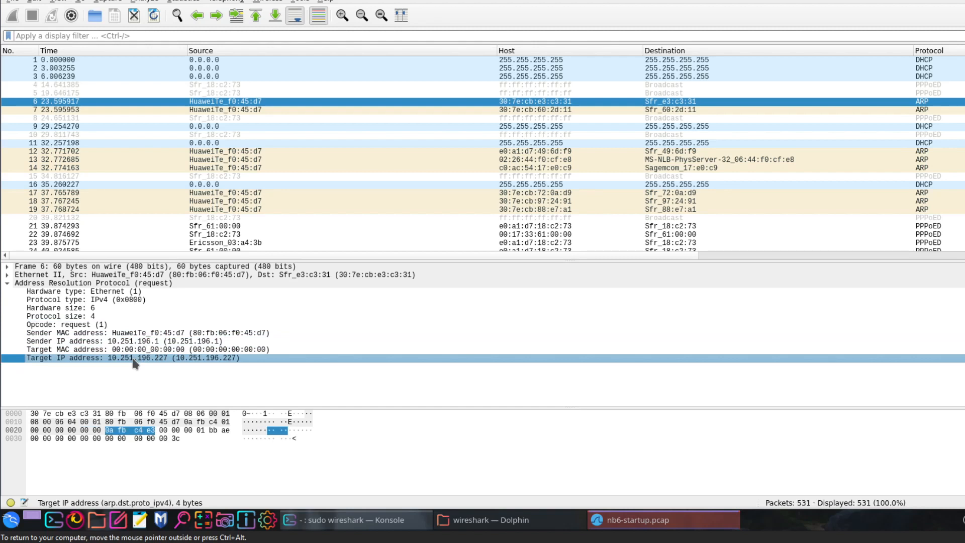
{"action": "left_click", "coordinate": [165, 333]}
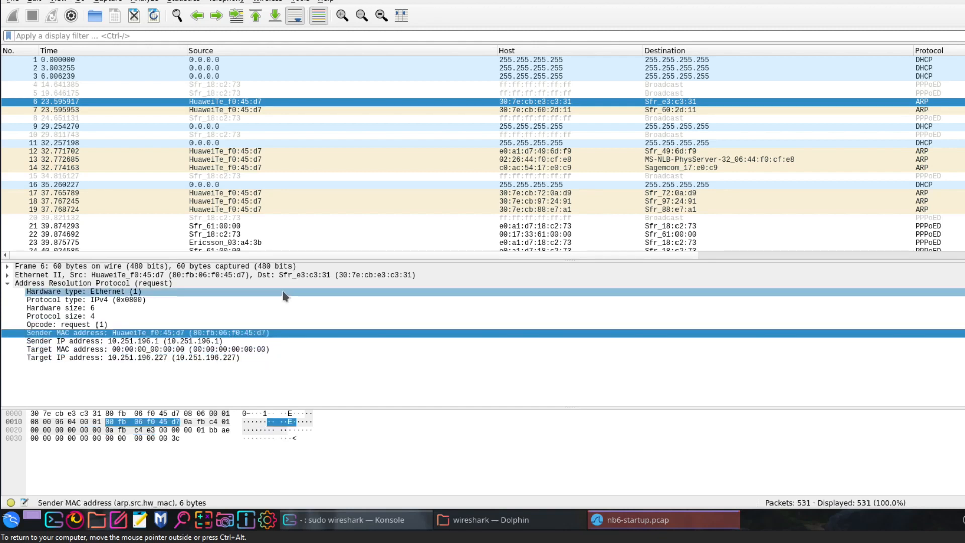
{"action": "left_click", "coordinate": [69, 326]}
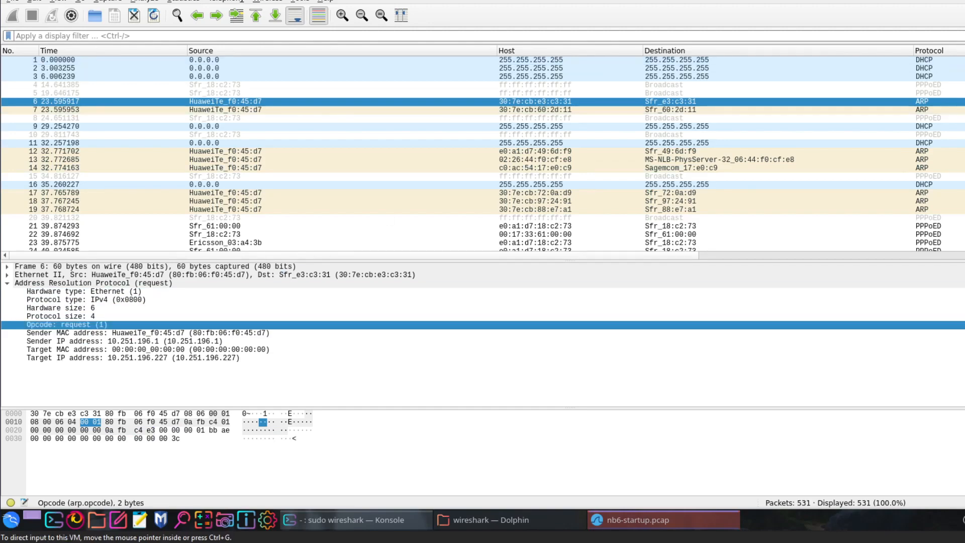
- Check the room's packet 19 question, select that packet in Wireshark, and examine its ARP sender and target MAC and IP addresses
{"action": "key", "text": "alt+Tab"}
{"action": "left_click", "coordinate": [321, 337]}
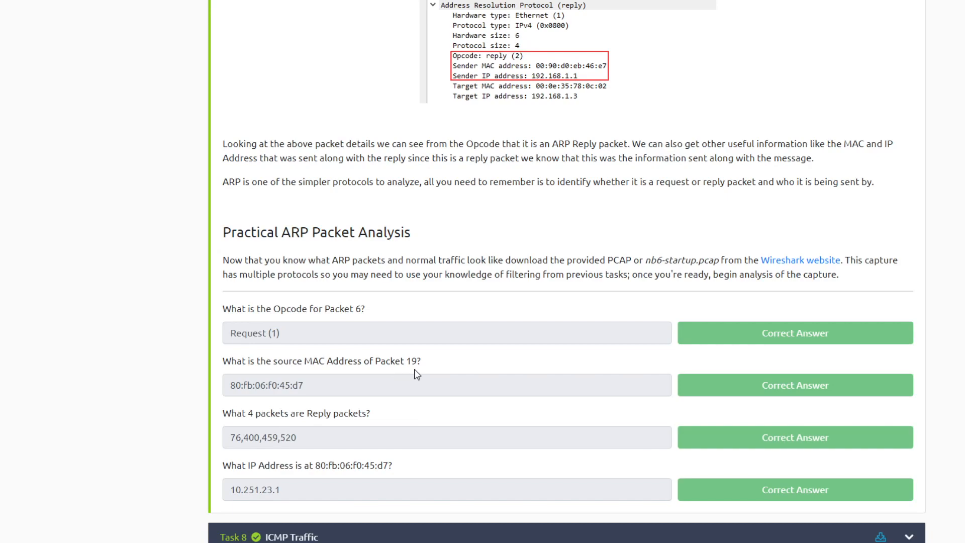
{"action": "key", "text": "alt+Tab"}
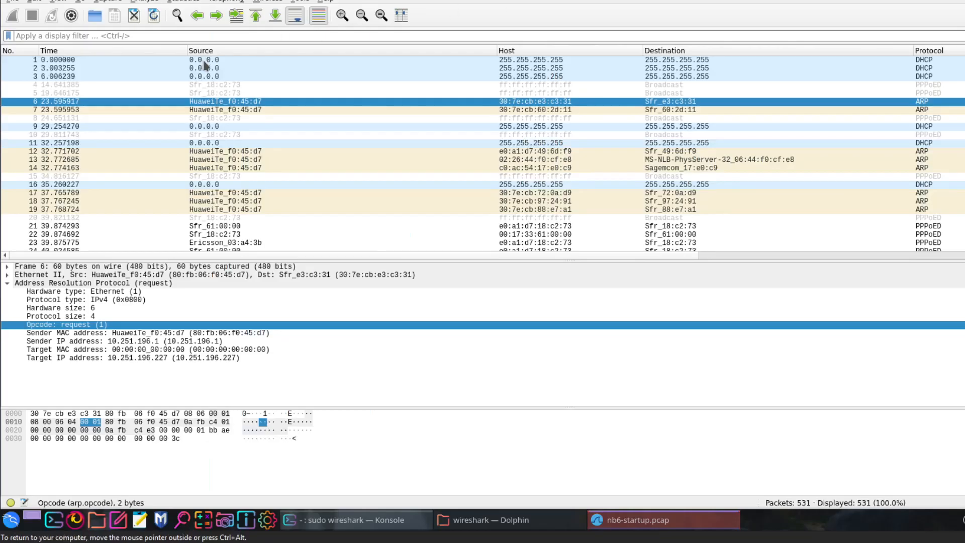
{"action": "left_click", "coordinate": [81, 209]}
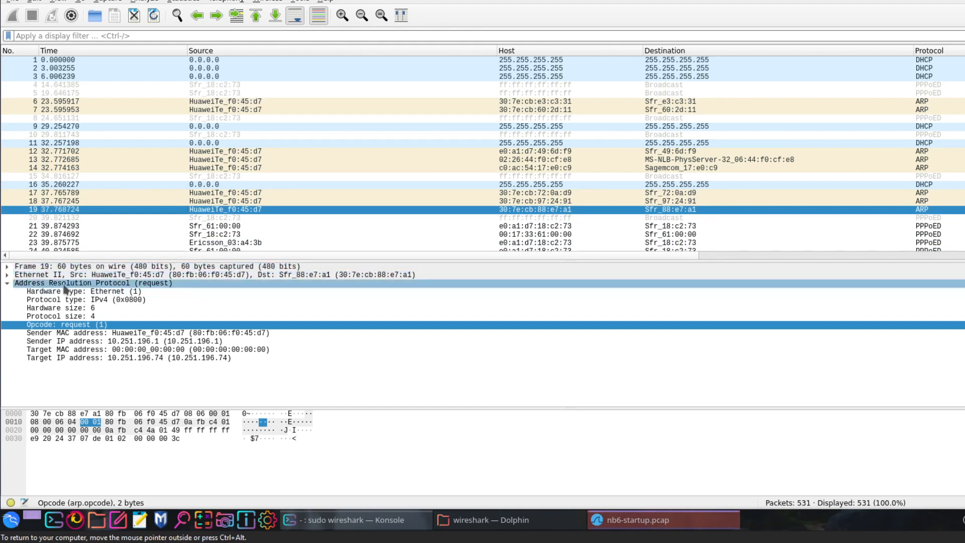
{"action": "left_click", "coordinate": [101, 333]}
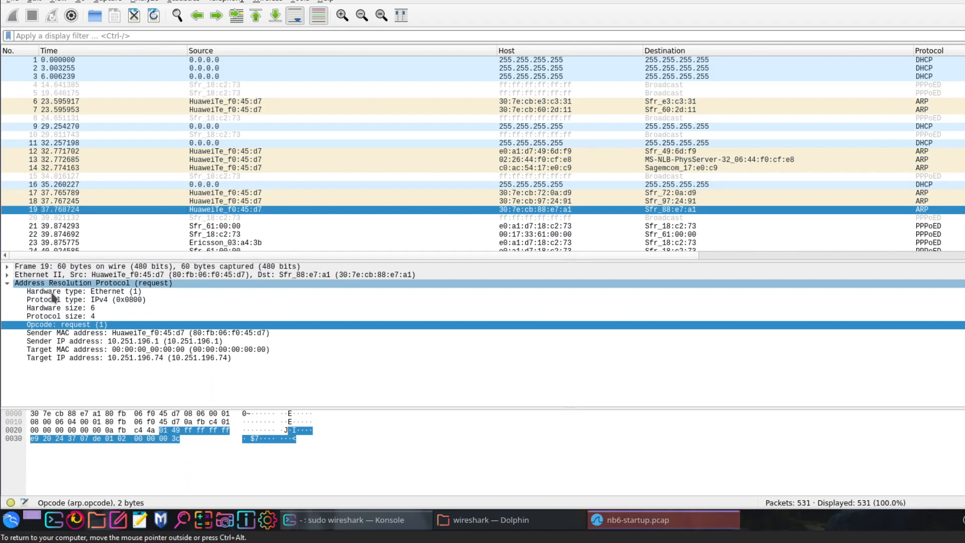
{"action": "left_click", "coordinate": [53, 333]}
{"action": "left_click", "coordinate": [53, 341]}
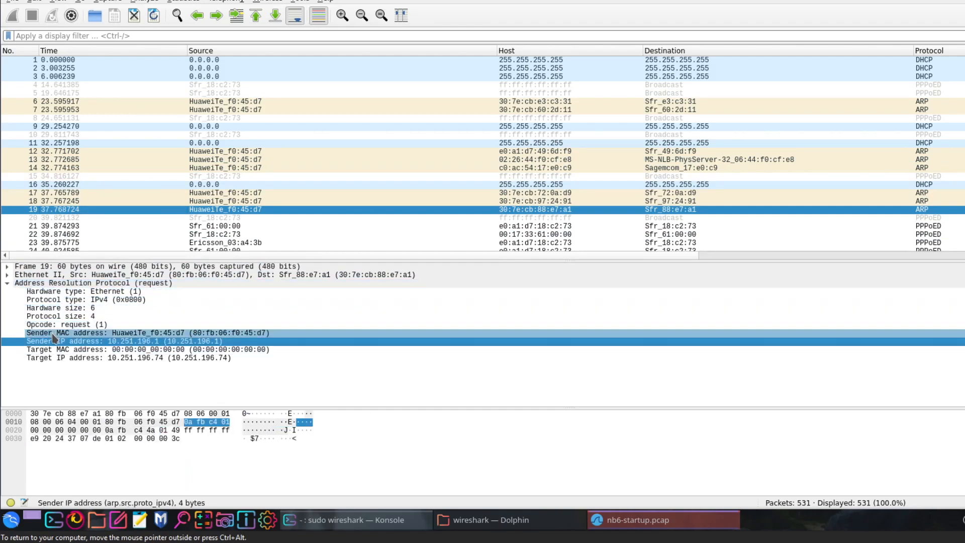
{"action": "left_click", "coordinate": [55, 350]}
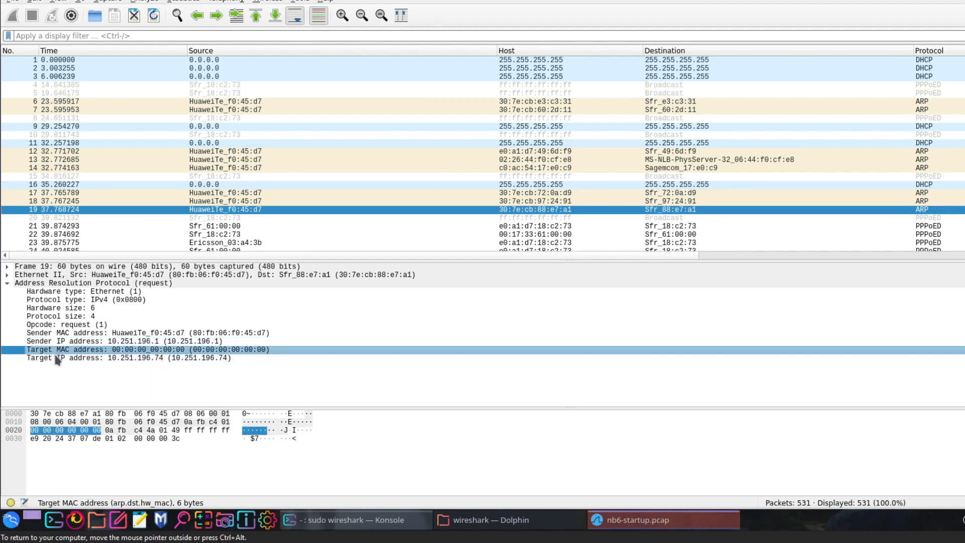
{"action": "left_click", "coordinate": [56, 358]}
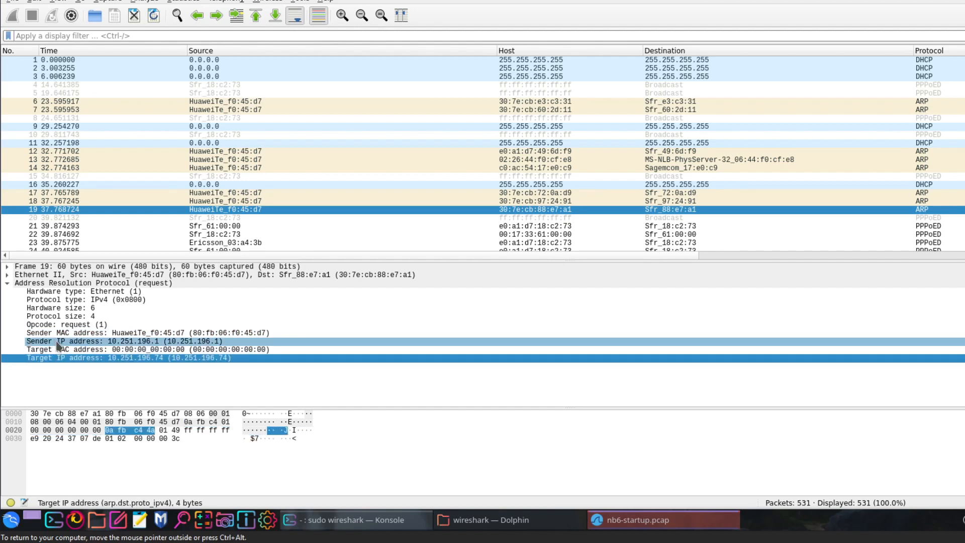
{"action": "left_click", "coordinate": [59, 333]}
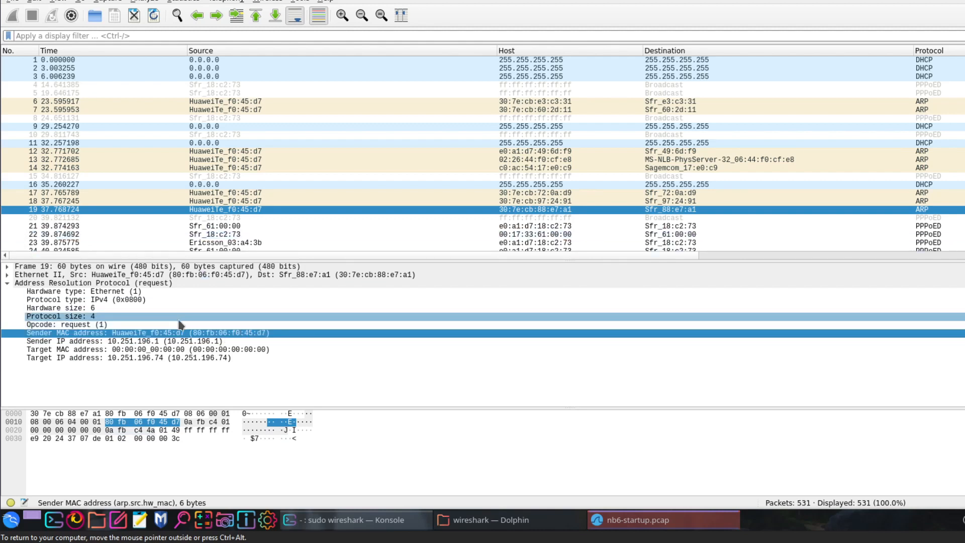
- View the copy options for packet 19's sender MAC address field
{"action": "right_click", "coordinate": [187, 333]}
{"action": "mouse_move", "coordinate": [271, 217]}
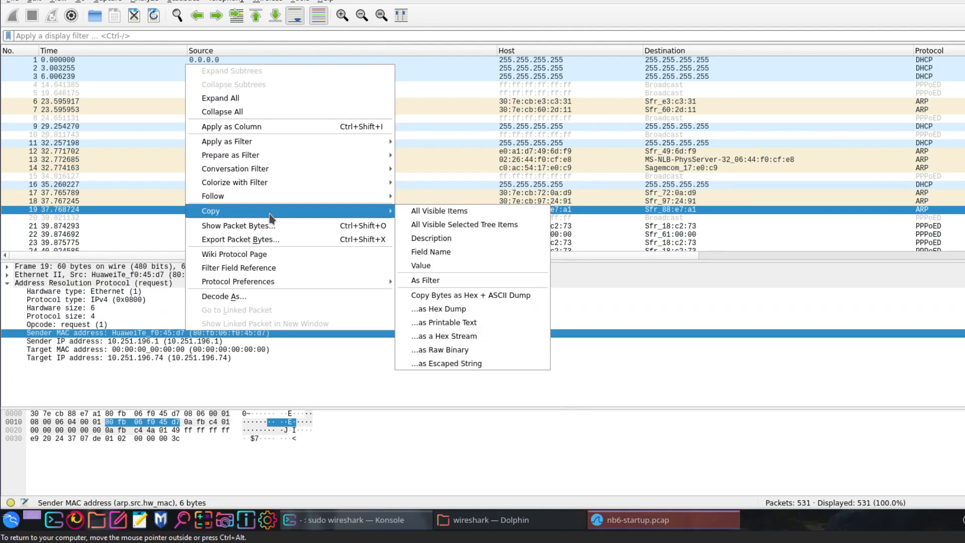
{"action": "left_click", "coordinate": [441, 272]}
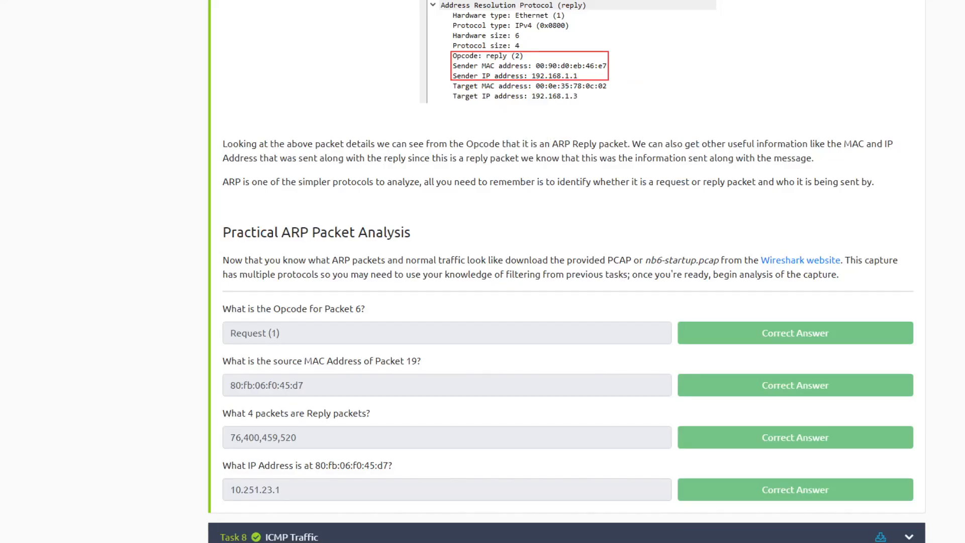
- Return to the TryHackMe room and highlight the packet 19 MAC address answer and the question about the four reply packets
{"action": "left_click_drag", "start_coordinate": [300, 385], "coordinate": [233, 376]}
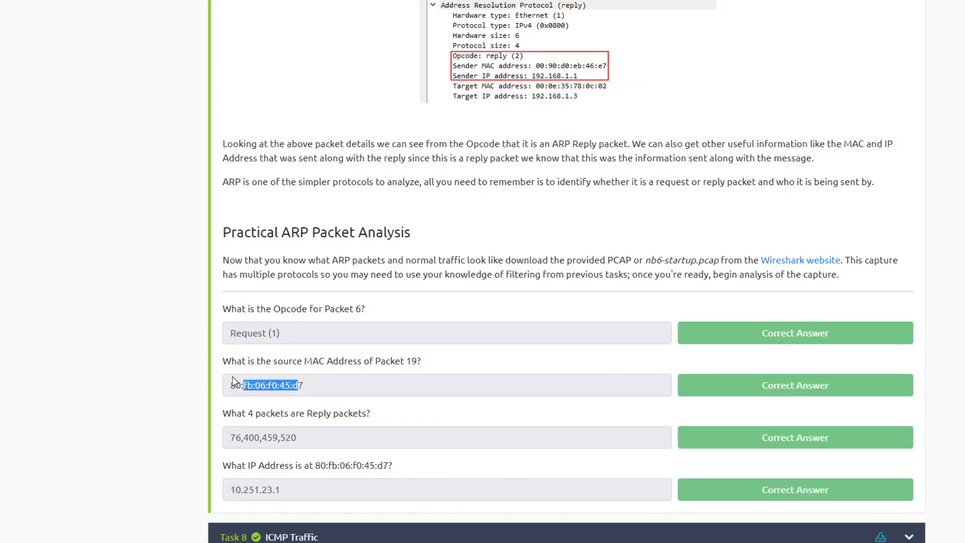
{"action": "scroll", "coordinate": [233, 376], "scroll_direction": "down", "scroll_amount": 2}
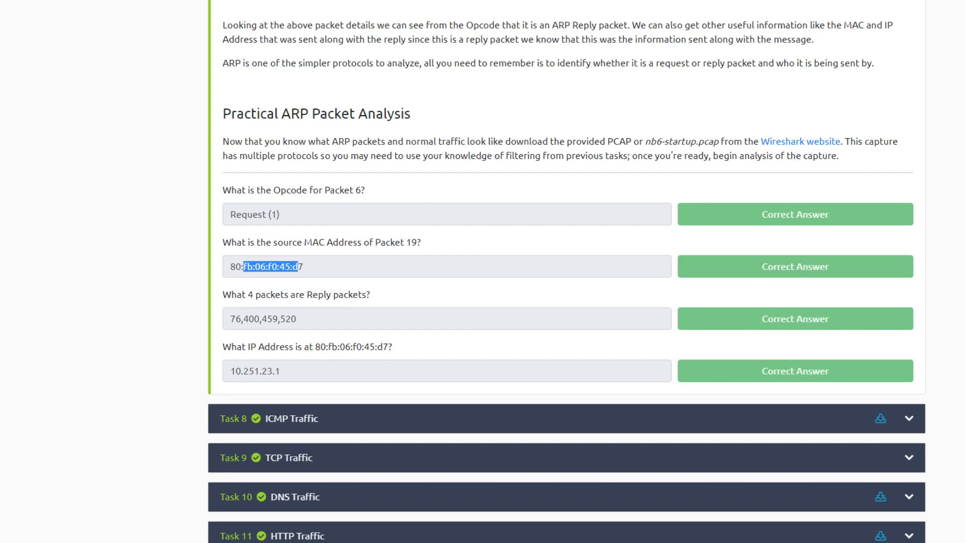
{"action": "left_click", "coordinate": [357, 289]}
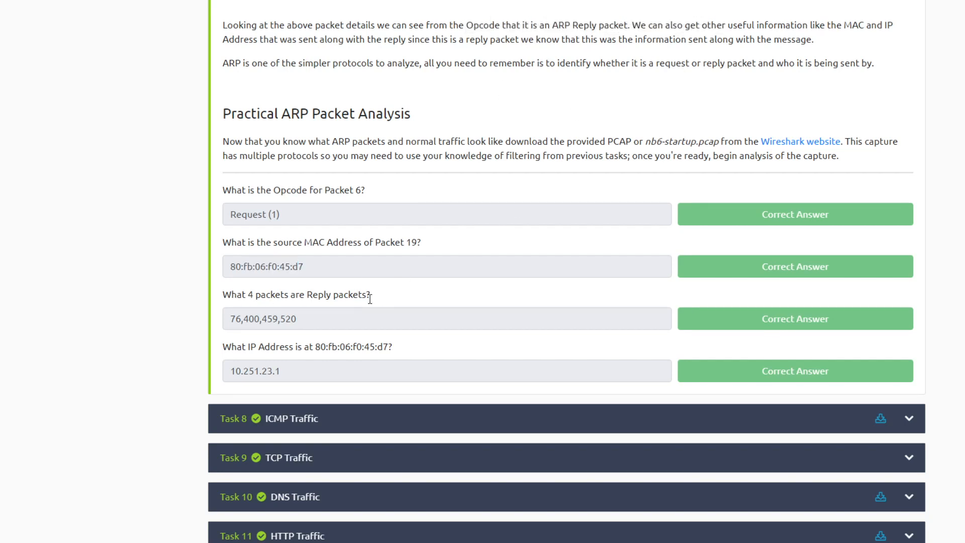
{"action": "left_click_drag", "start_coordinate": [339, 295], "coordinate": [305, 294]}
- Switch back to Wireshark, dismiss the open context menu and apply the display filter arp
{"action": "left_click", "coordinate": [430, 1]}
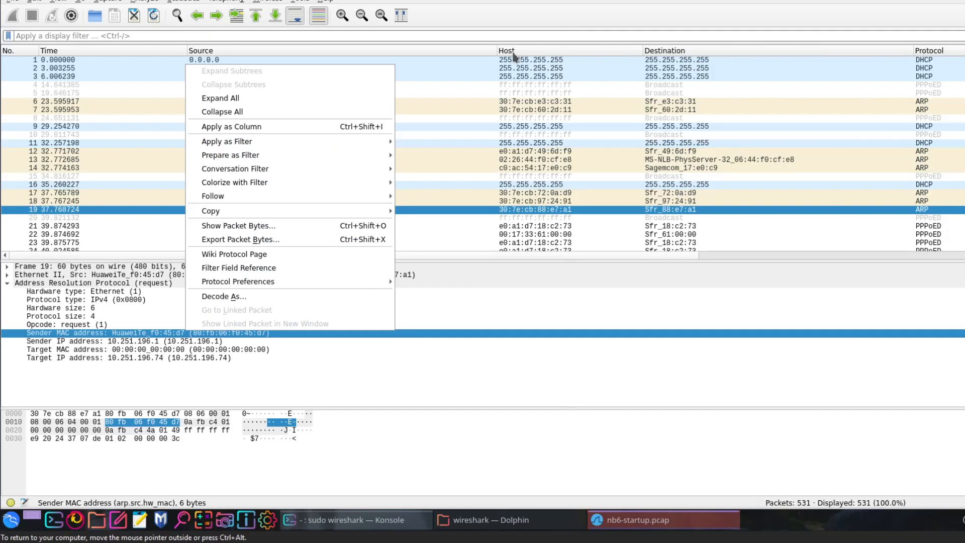
{"action": "left_click", "coordinate": [537, 173]}
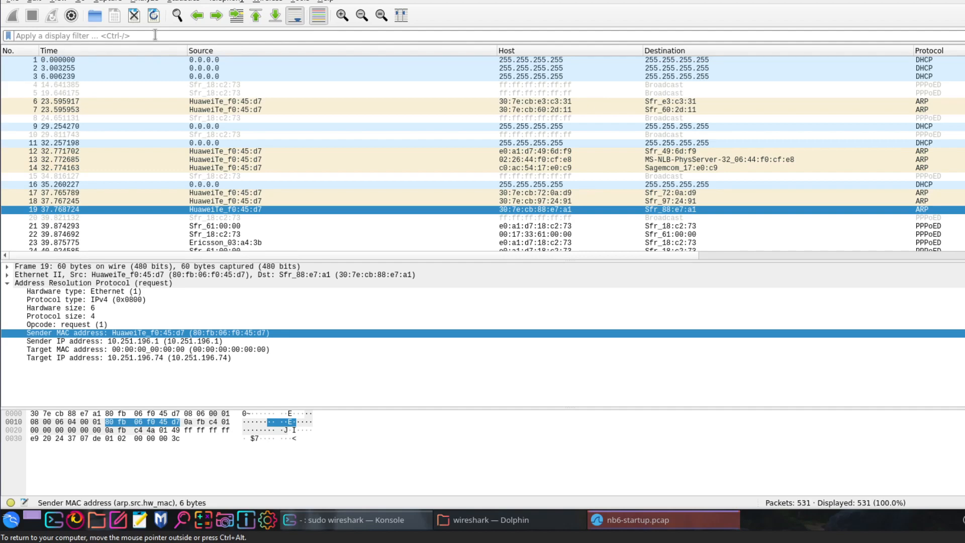
{"action": "type", "text": "arp"}
{"action": "key", "text": "Return"}
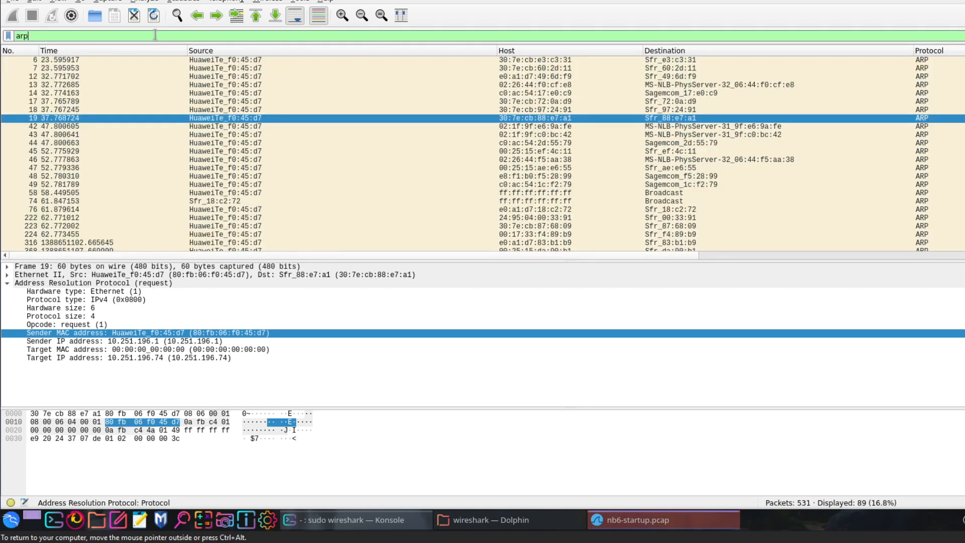
- Enlarge the filtered packet list and examine the ARP details of packets 6 and 74
{"action": "left_click_drag", "start_coordinate": [432, 261], "coordinate": [434, 312]}
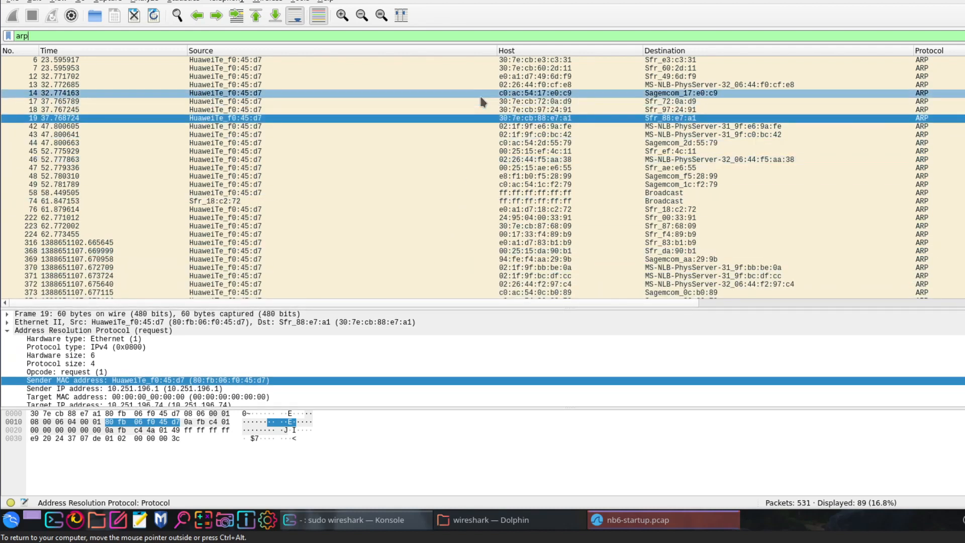
{"action": "left_click", "coordinate": [249, 61]}
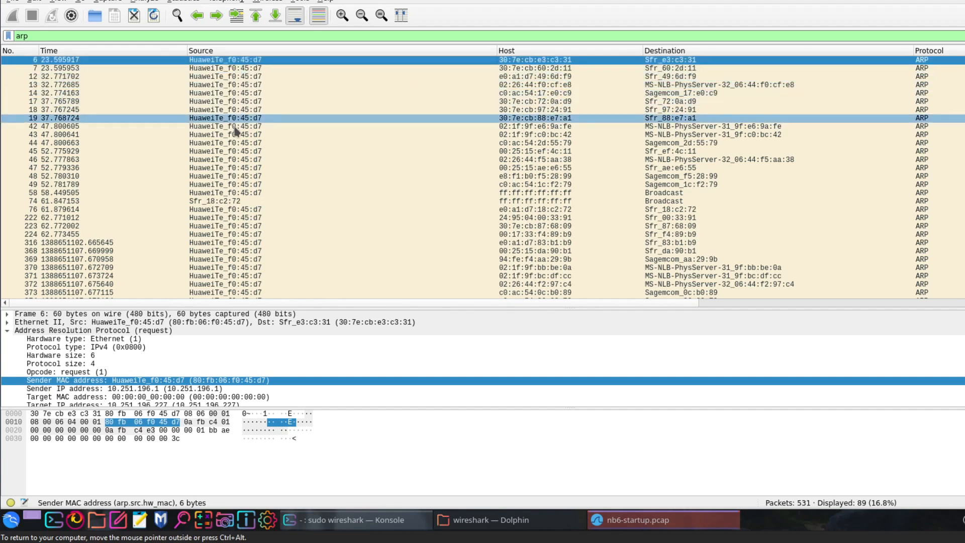
{"action": "left_click", "coordinate": [240, 202]}
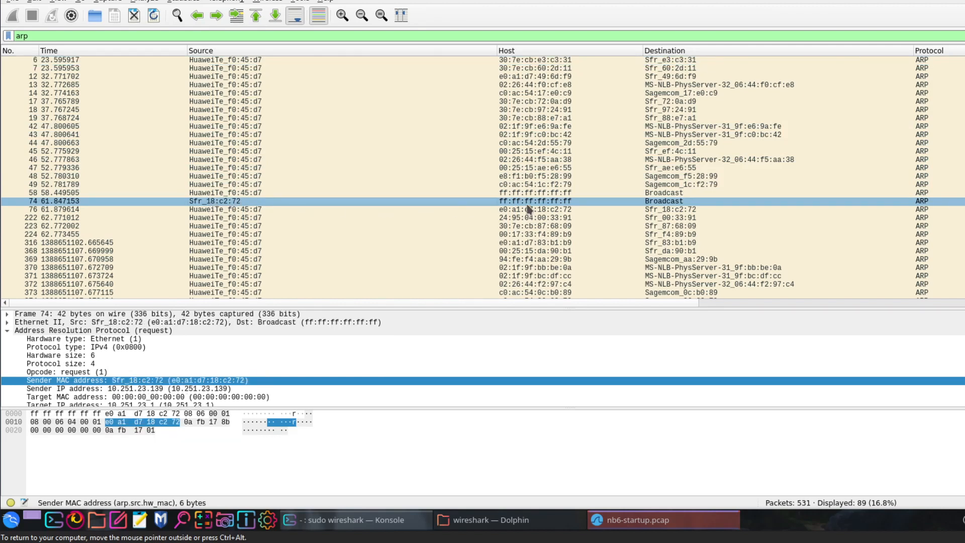
- Compare the ARP details of packets 74 and 76, and highlight 76 in the TryHackMe reply packets answer
{"action": "left_click", "coordinate": [230, 212]}
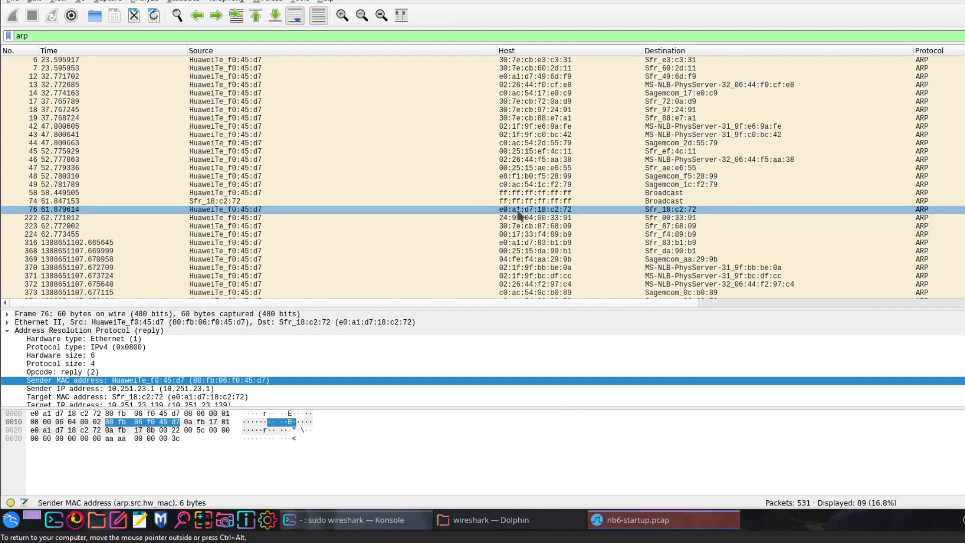
{"action": "left_click", "coordinate": [519, 201]}
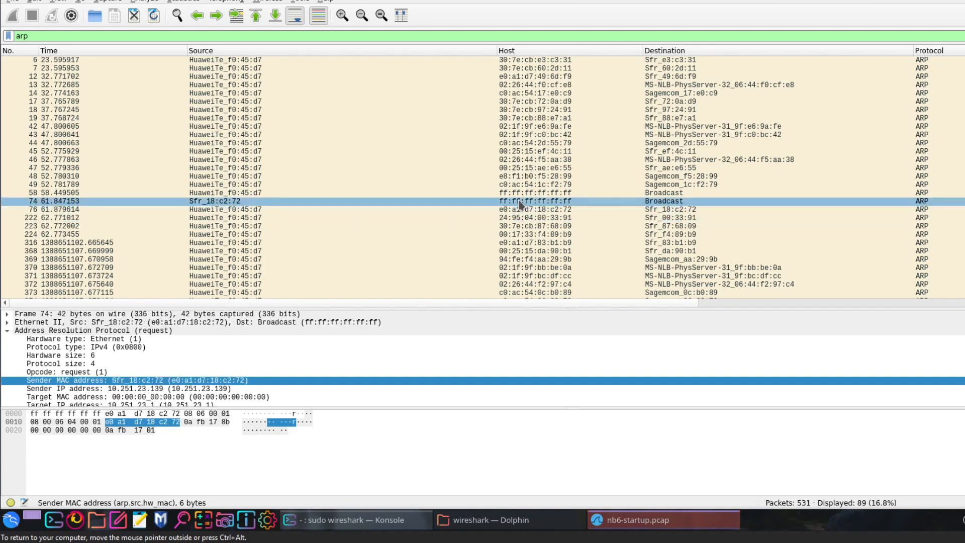
{"action": "left_click", "coordinate": [234, 210]}
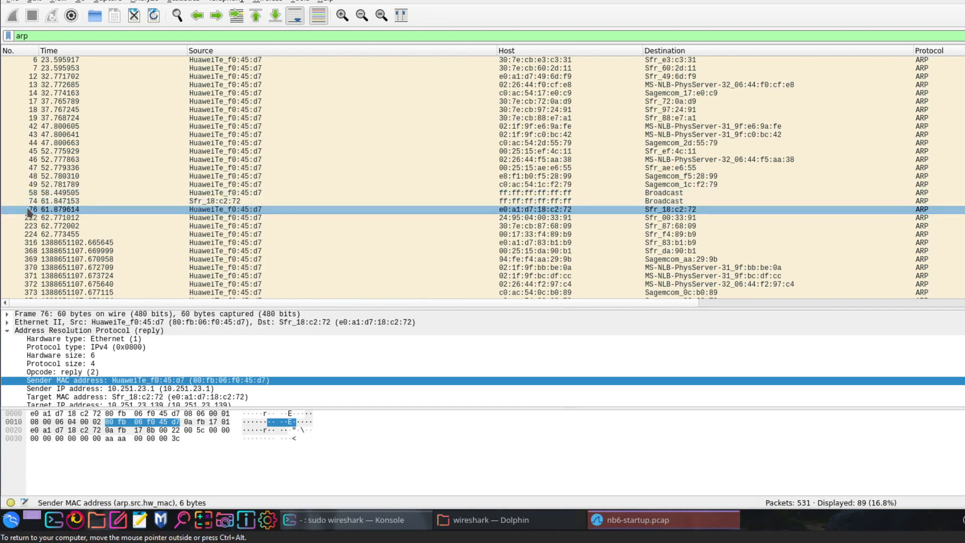
{"action": "left_click", "coordinate": [235, 202]}
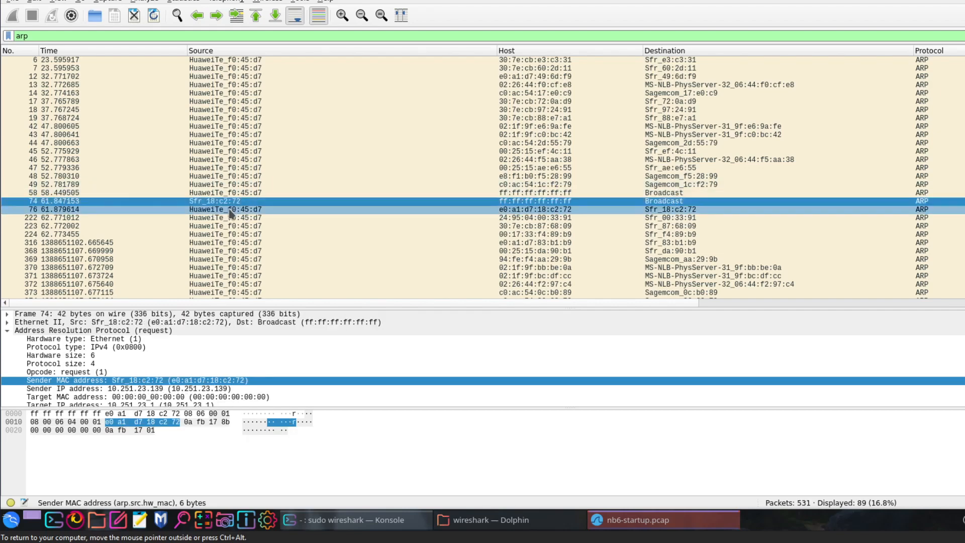
{"action": "left_click", "coordinate": [213, 210]}
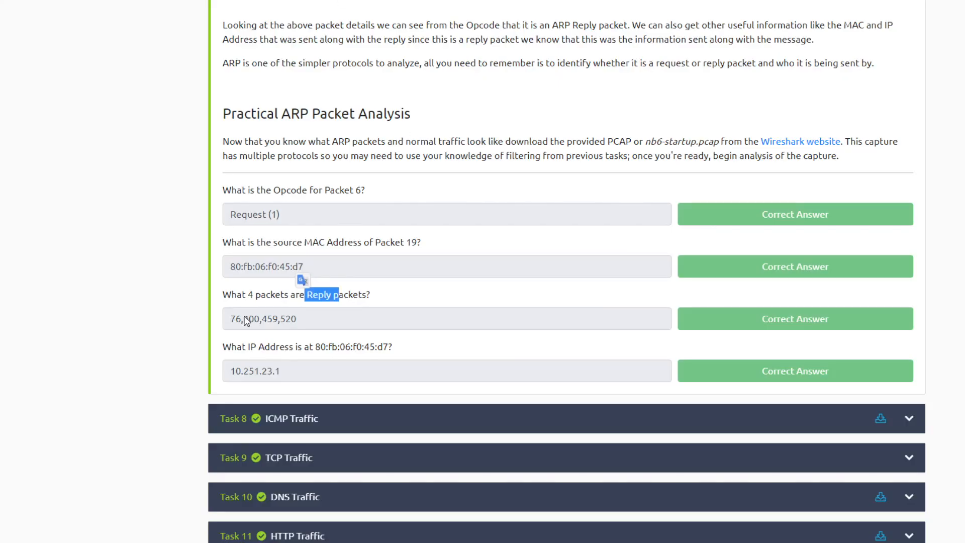
{"action": "double_click", "coordinate": [236, 319]}
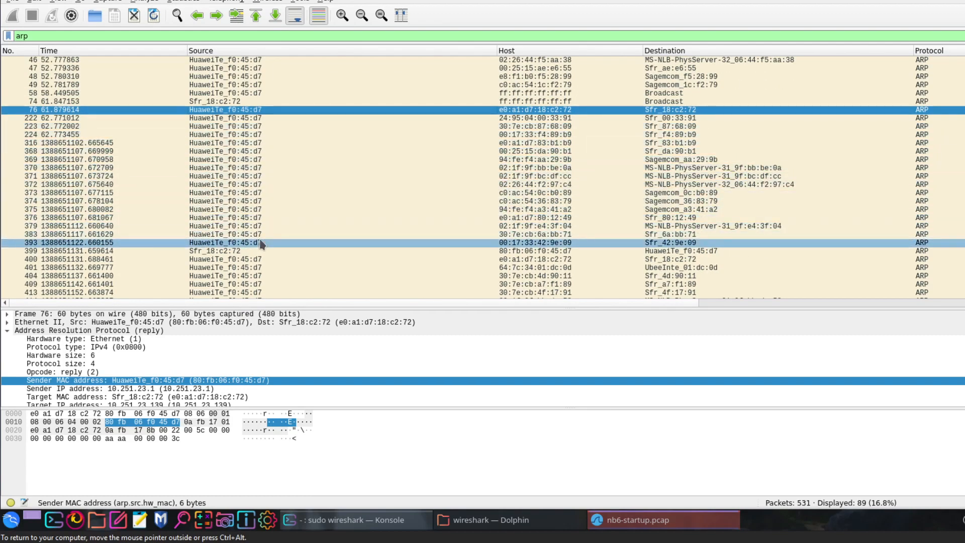
- Back in Wireshark, examine the ARP details of packets 399 and 400, including packet 400's opcode
{"action": "left_click", "coordinate": [260, 251]}
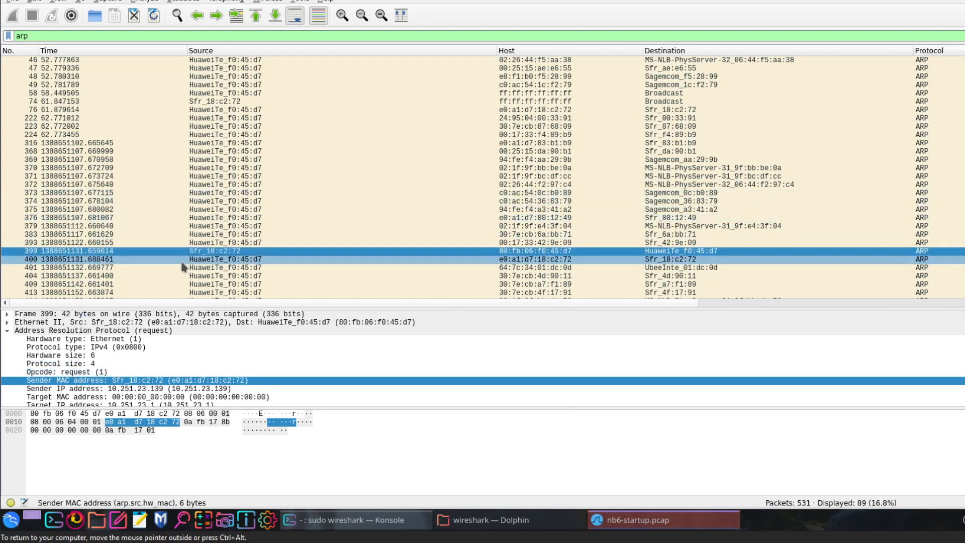
{"action": "left_click", "coordinate": [263, 260]}
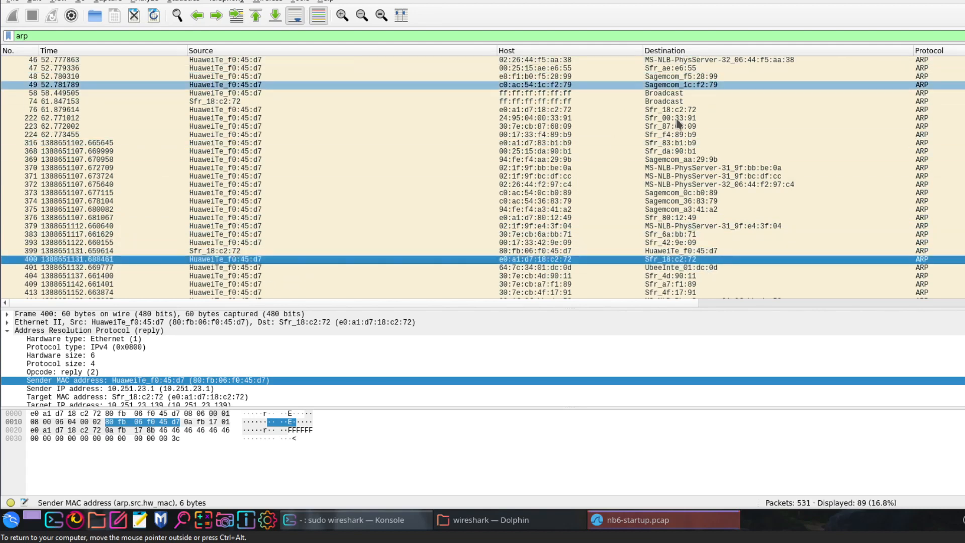
{"action": "left_click", "coordinate": [94, 372]}
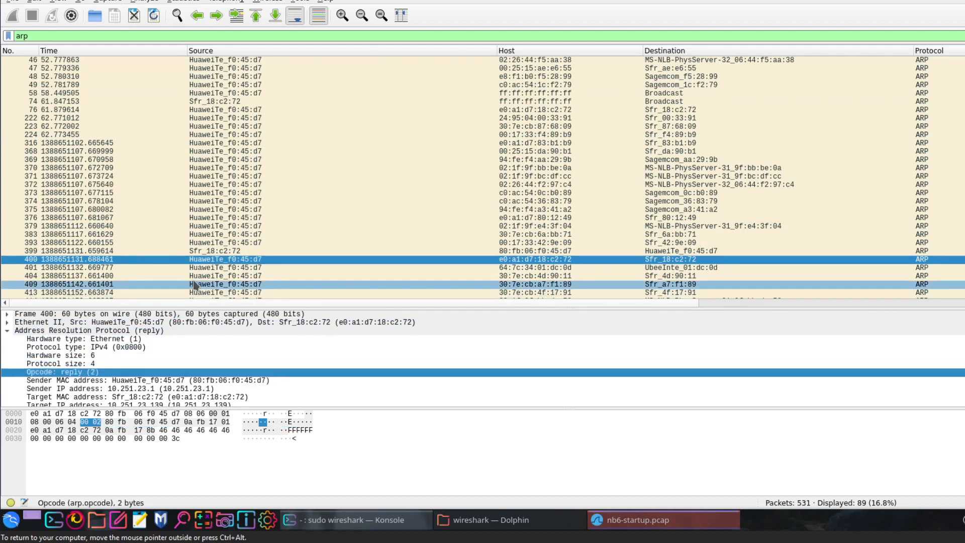
- Examine the ARP opcodes of the exchanges in packets 458 and 459 and packets 519 and 520
{"action": "scroll", "coordinate": [262, 209], "scroll_direction": "down", "scroll_amount": 7}
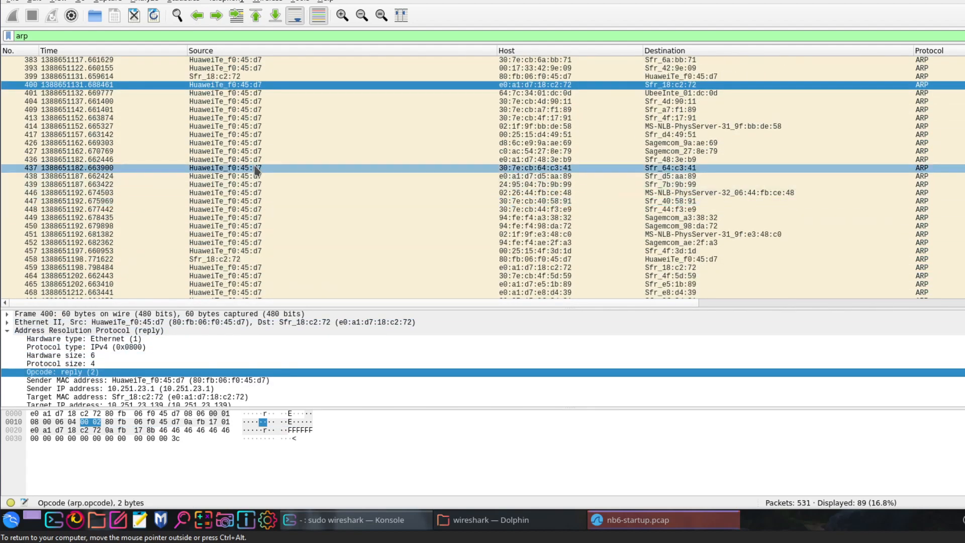
{"action": "left_click", "coordinate": [236, 262]}
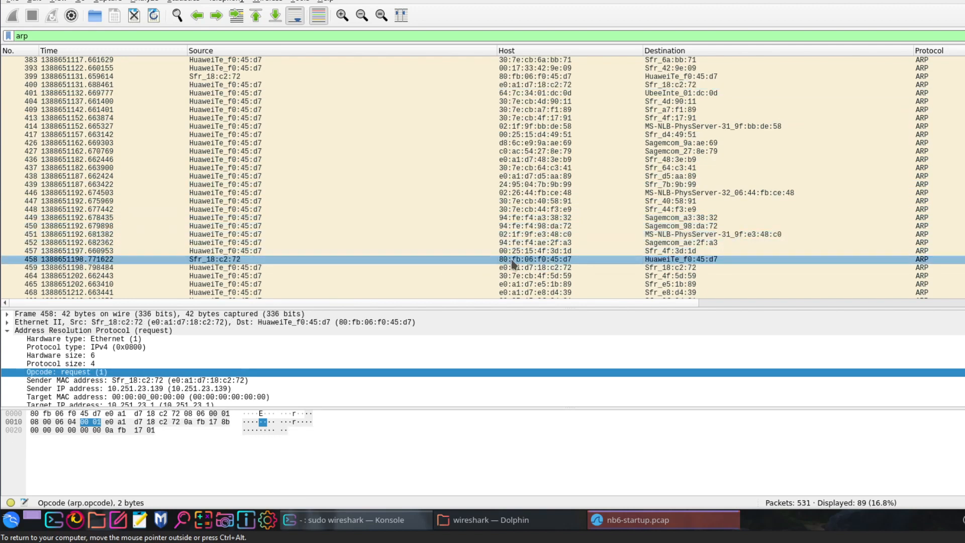
{"action": "left_click", "coordinate": [270, 270]}
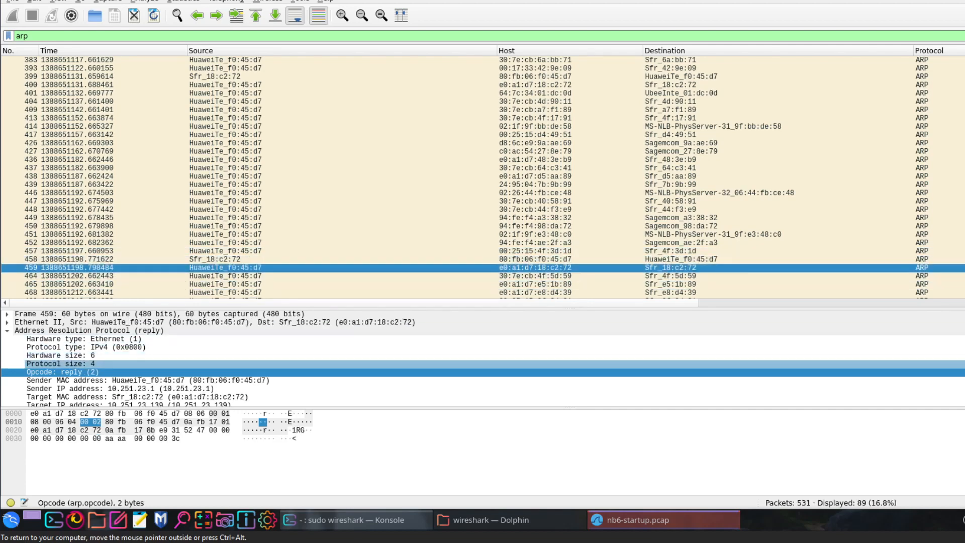
{"action": "scroll", "coordinate": [315, 242], "scroll_direction": "down", "scroll_amount": 7}
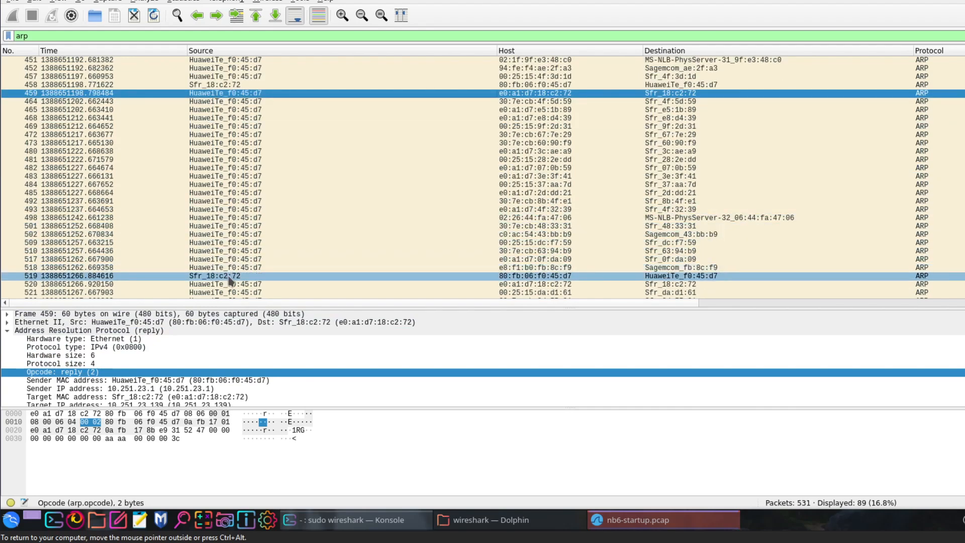
{"action": "left_click", "coordinate": [235, 275]}
{"action": "scroll", "coordinate": [237, 226], "scroll_direction": "down", "scroll_amount": 2}
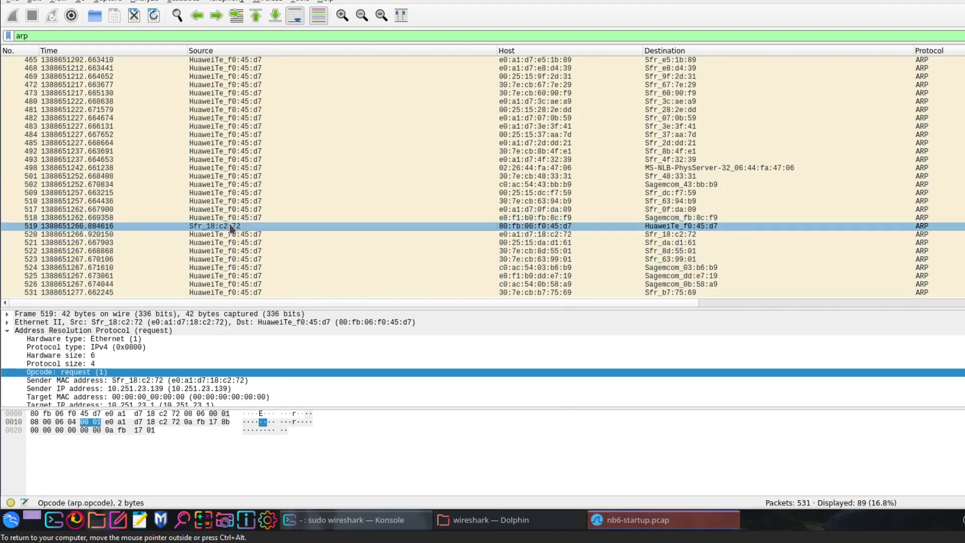
{"action": "left_click", "coordinate": [241, 235]}
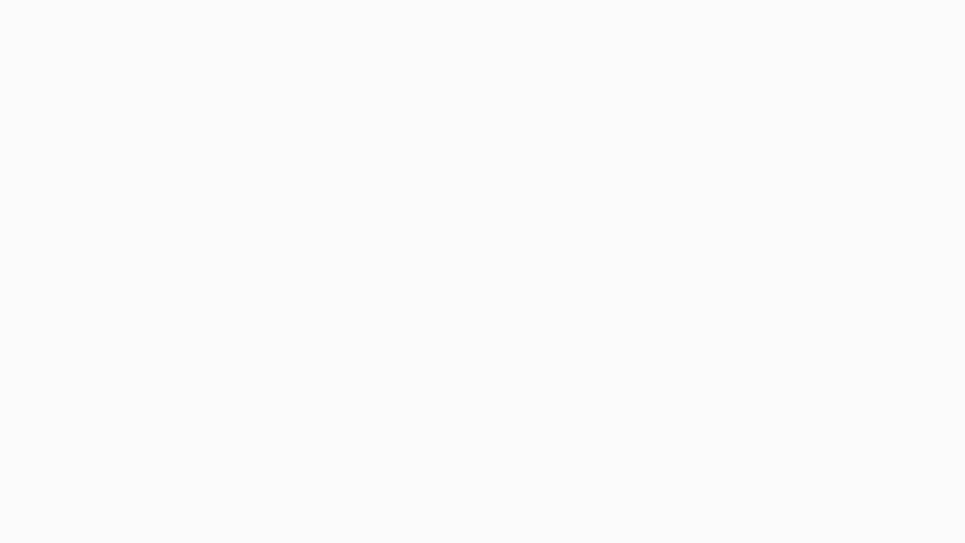
- Switch to the browser and open TryHackMe's Wireshark 101 room in a new tab
{"action": "key", "text": "ctrl+t"}
{"action": "type", "text": "try"}
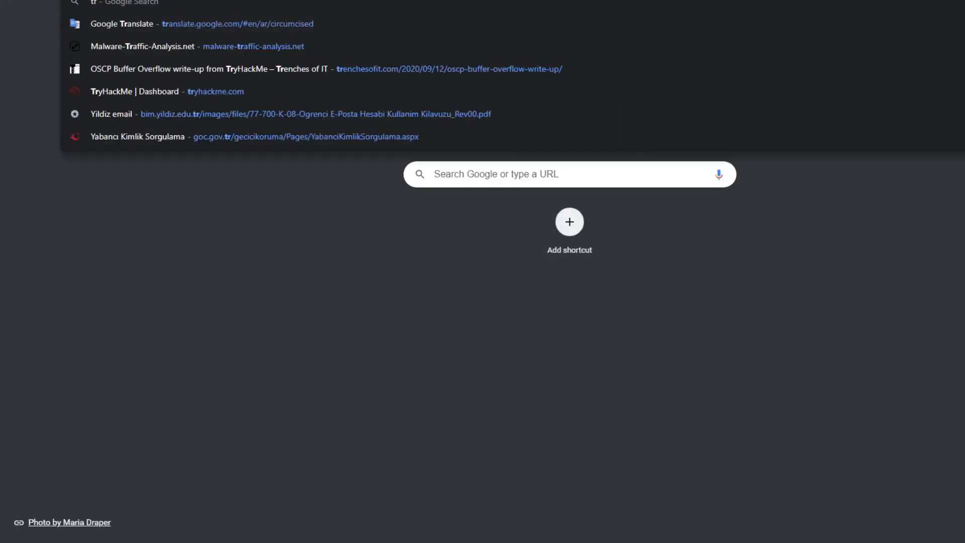
{"action": "key", "text": "Return"}
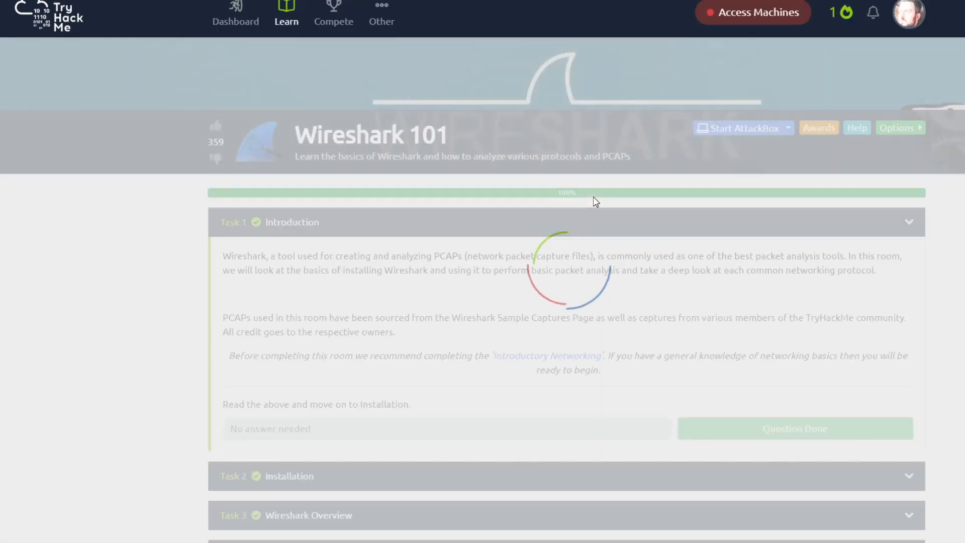
- Expand Task 7 ARP Traffic and copy the MAC address 80:fb:06:f0:45:d7 from the last question
{"action": "scroll", "coordinate": [595, 200], "scroll_direction": "down", "scroll_amount": 15}
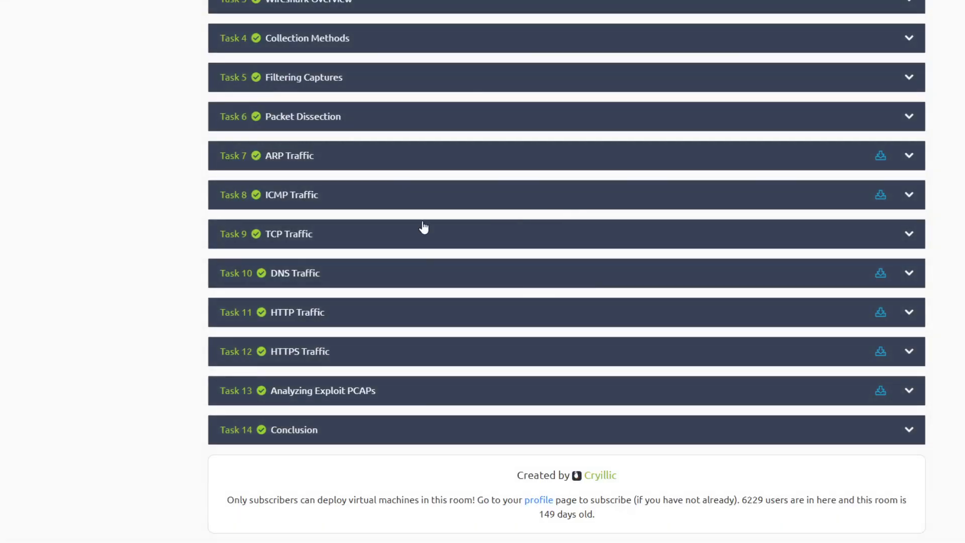
{"action": "left_click", "coordinate": [276, 164]}
{"action": "scroll", "coordinate": [384, 258], "scroll_direction": "down", "scroll_amount": 10}
{"action": "scroll", "coordinate": [387, 264], "scroll_direction": "down", "scroll_amount": 10}
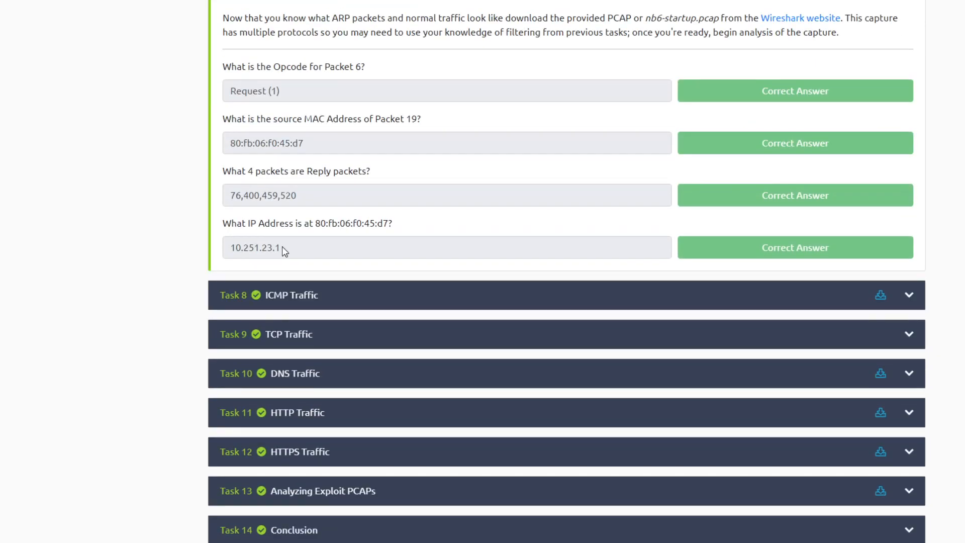
{"action": "left_click_drag", "start_coordinate": [387, 223], "coordinate": [485, 64]}
{"action": "key", "text": "ctrl+c"}
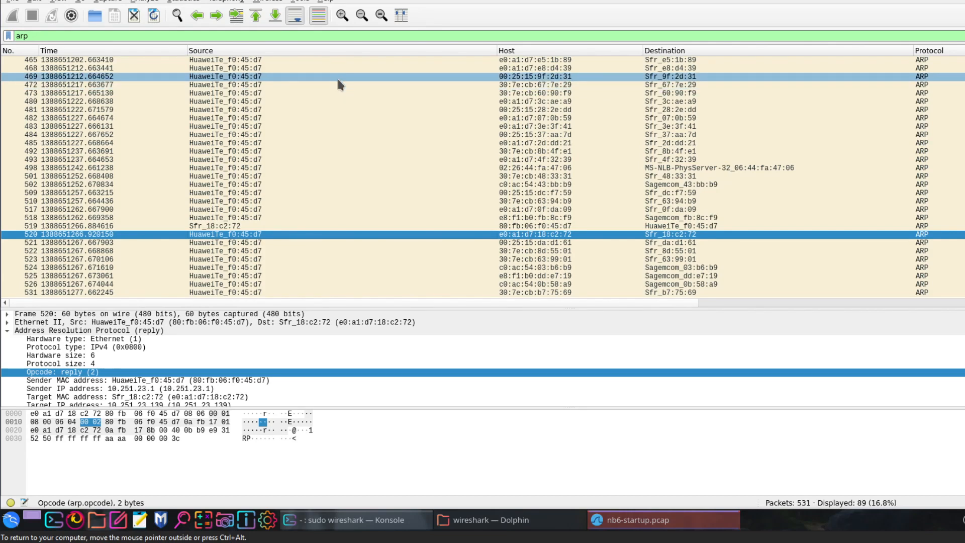
- Switch back to Wireshark and replace the display filter text with ethr.addr == 80:fb:06:f0:45:d7
{"action": "double_click", "coordinate": [34, 36]}
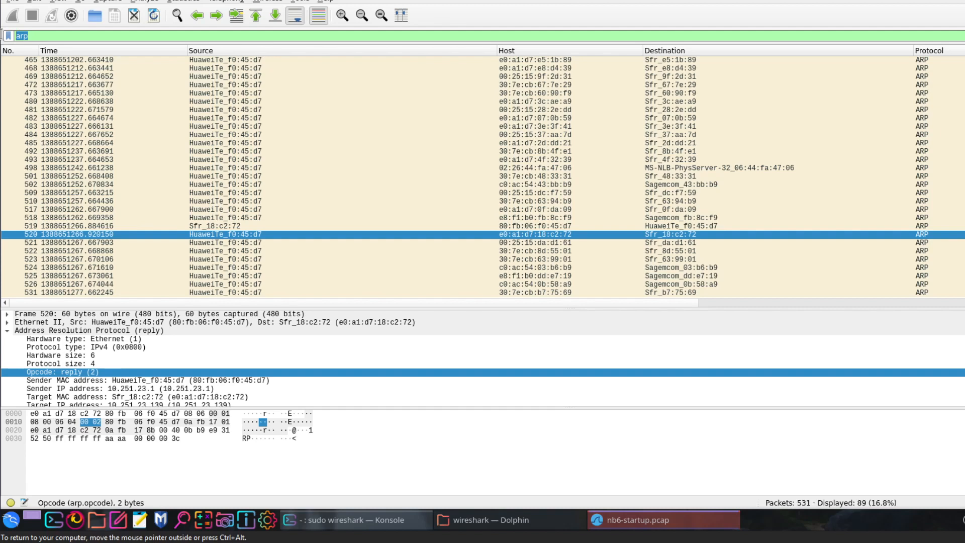
{"action": "type", "text": "ethr.addr =="}
{"action": "key", "text": "ctrl+v"}
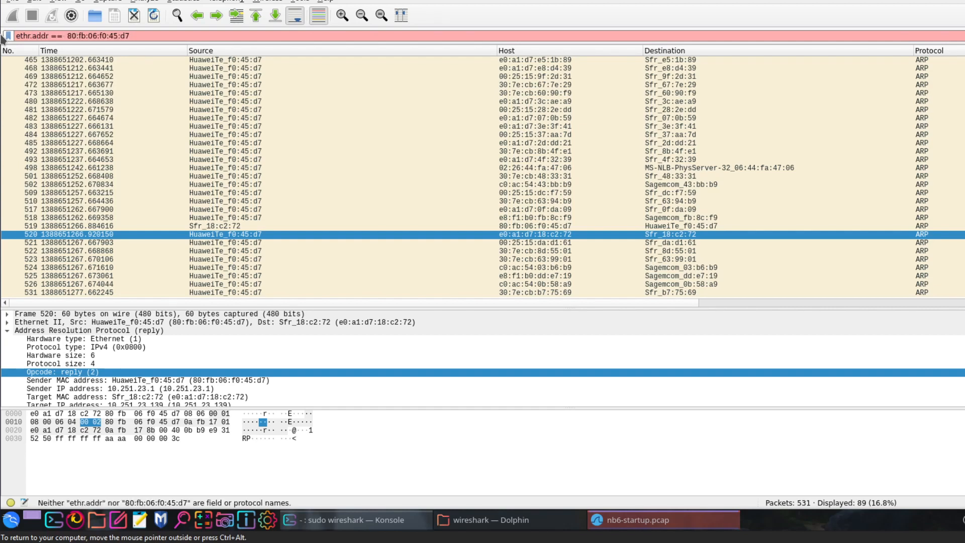
- Correct the filter's field name to eth.addr and apply the MAC address filter
{"action": "left_click", "coordinate": [31, 37]}
{"action": "key", "text": "BackSpace"}
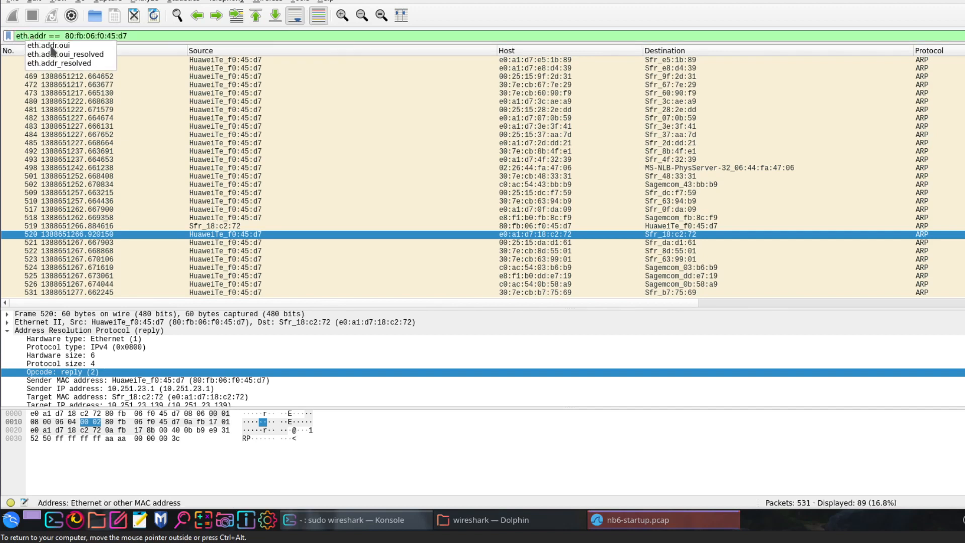
{"action": "key", "text": "Escape"}
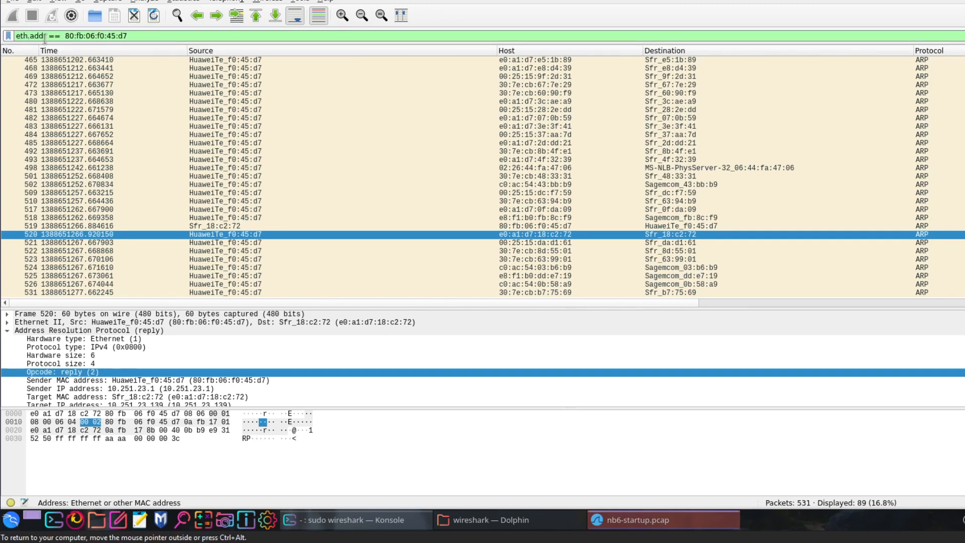
{"action": "left_click_drag", "start_coordinate": [29, 36], "coordinate": [16, 36]}
{"action": "left_click_drag", "start_coordinate": [132, 36], "coordinate": [63, 35]}
{"action": "left_click", "coordinate": [142, 33]}
{"action": "key", "text": "Return"}
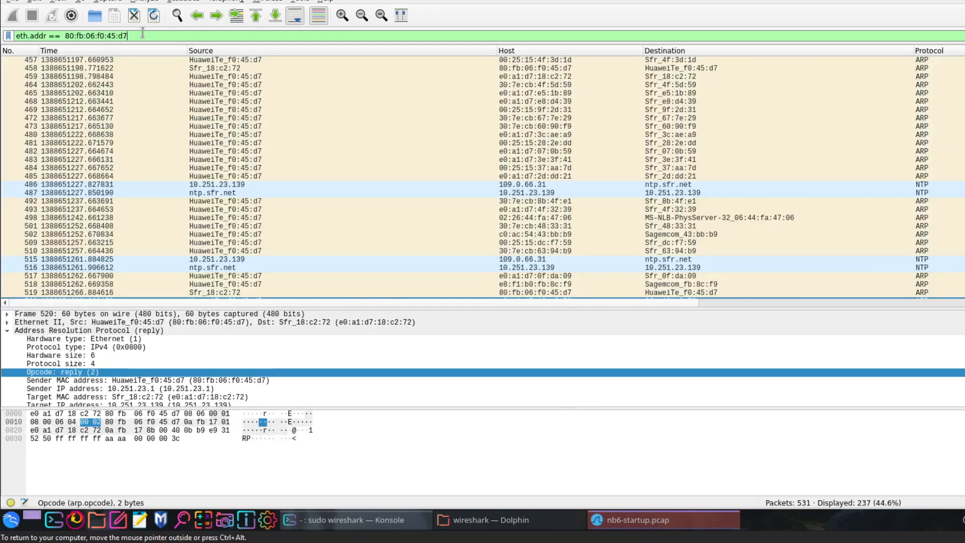
- Enlarge the packet details area and examine the sender MAC and sender IP addresses of packet 6
{"action": "scroll", "coordinate": [955, 158], "scroll_direction": "up", "scroll_amount": 3}
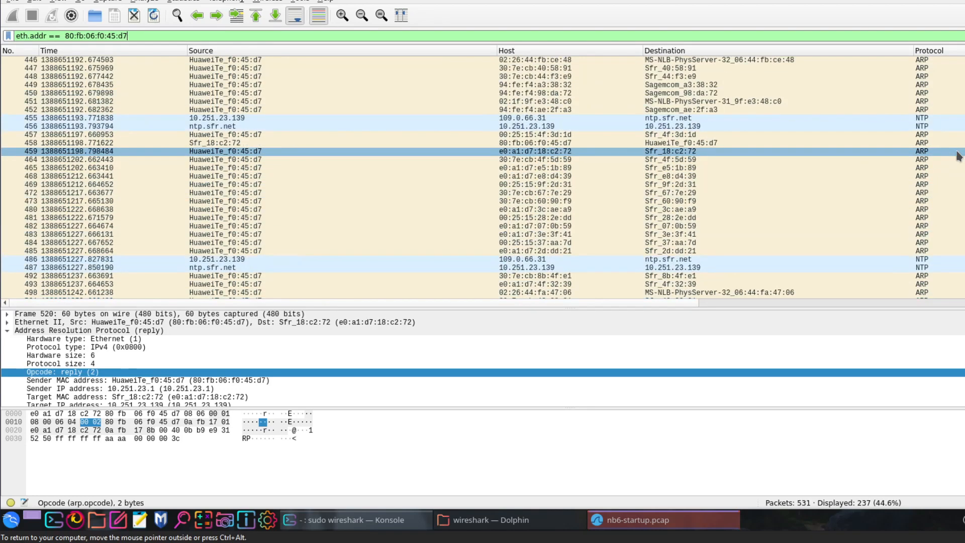
{"action": "scroll", "coordinate": [778, 95], "scroll_direction": "up", "scroll_amount": 20}
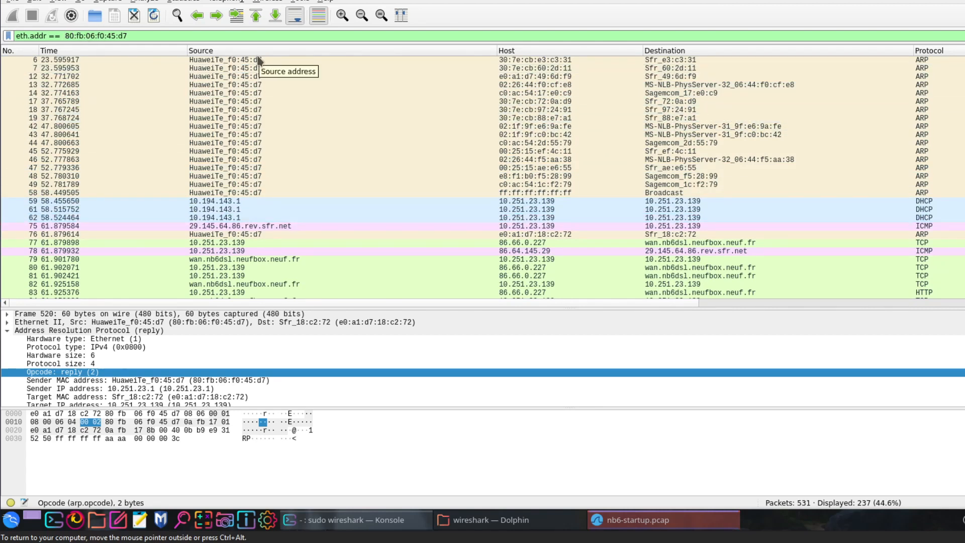
{"action": "left_click", "coordinate": [281, 60]}
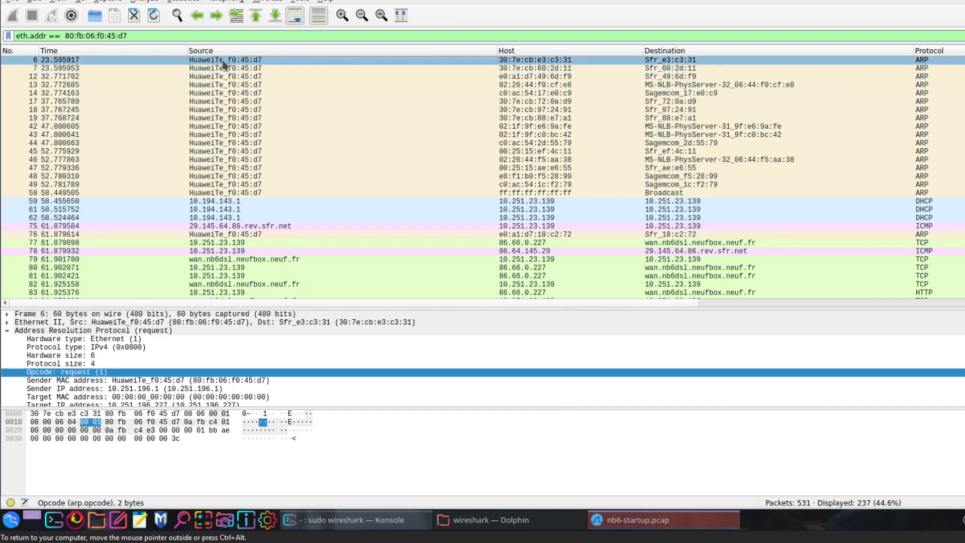
{"action": "left_click_drag", "start_coordinate": [369, 408], "coordinate": [368, 470]}
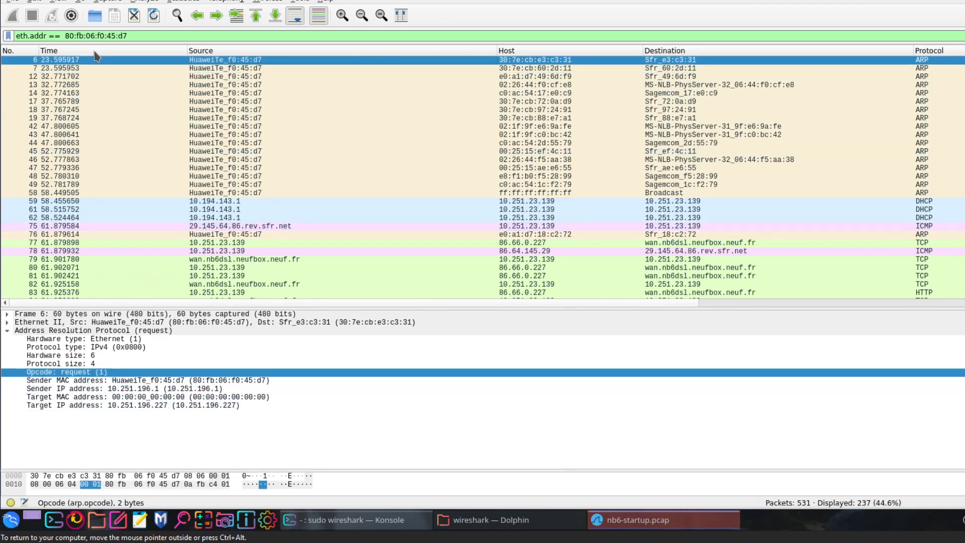
{"action": "left_click", "coordinate": [205, 380]}
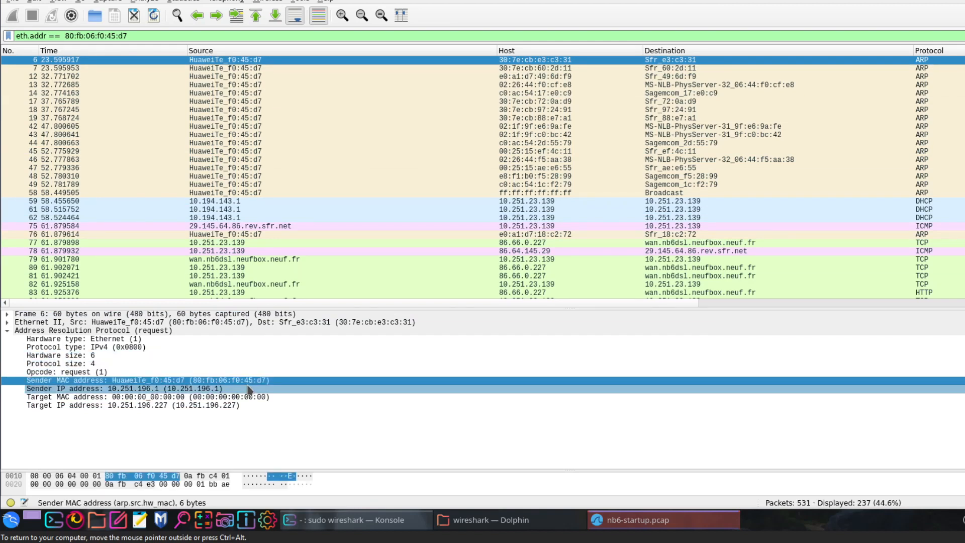
{"action": "left_click", "coordinate": [133, 390]}
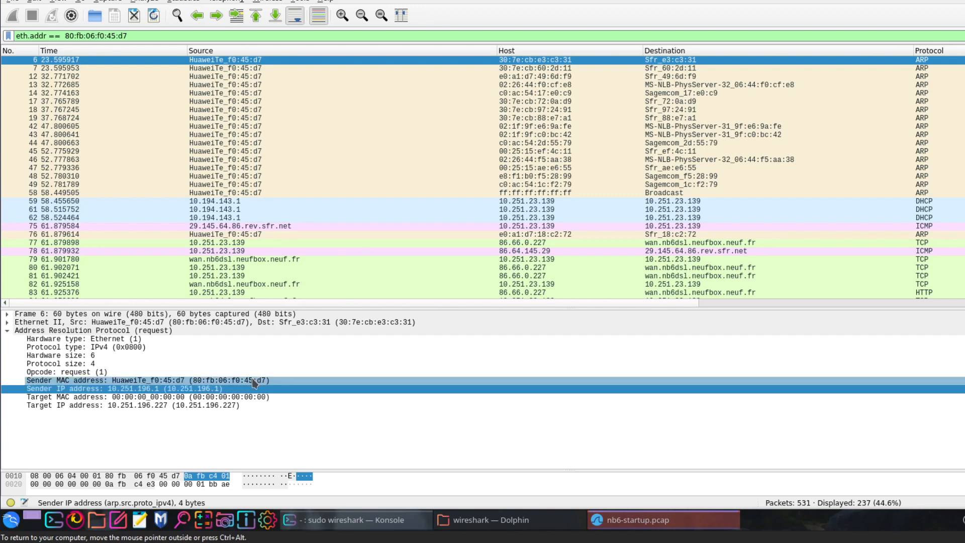
- Compare the sender IP addresses in the ARP requests of packets 7, 12, 13, 17 and 43
{"action": "left_click", "coordinate": [250, 70]}
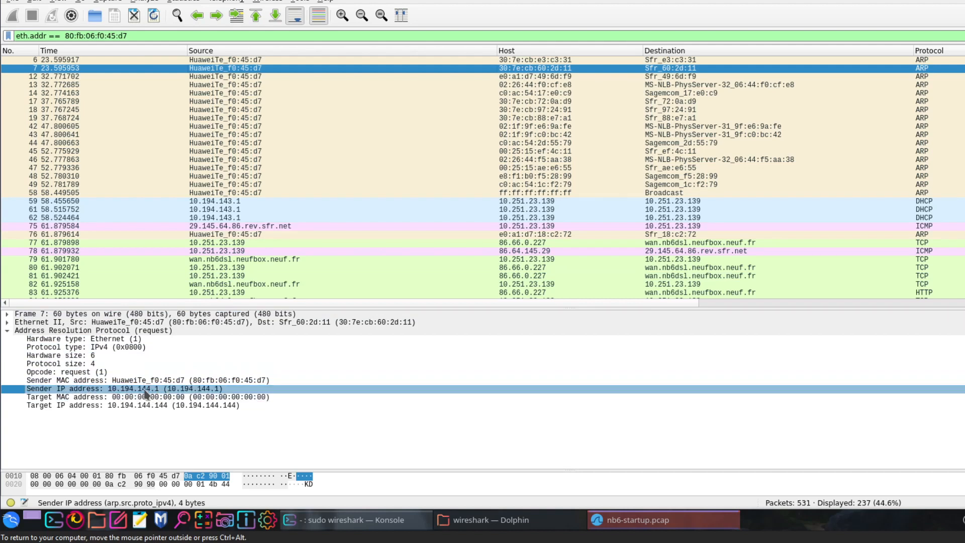
{"action": "left_click", "coordinate": [257, 77]}
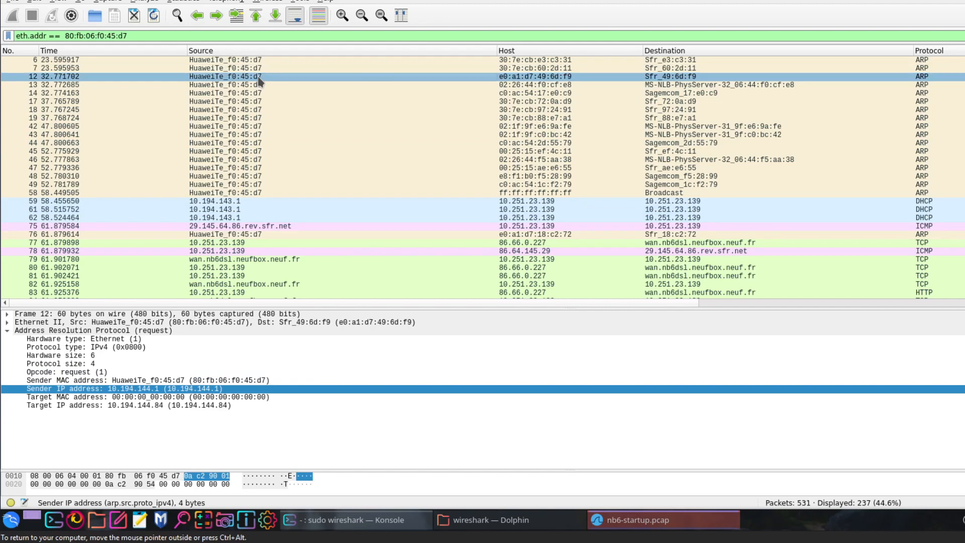
{"action": "left_click", "coordinate": [255, 85]}
{"action": "left_click", "coordinate": [251, 101]}
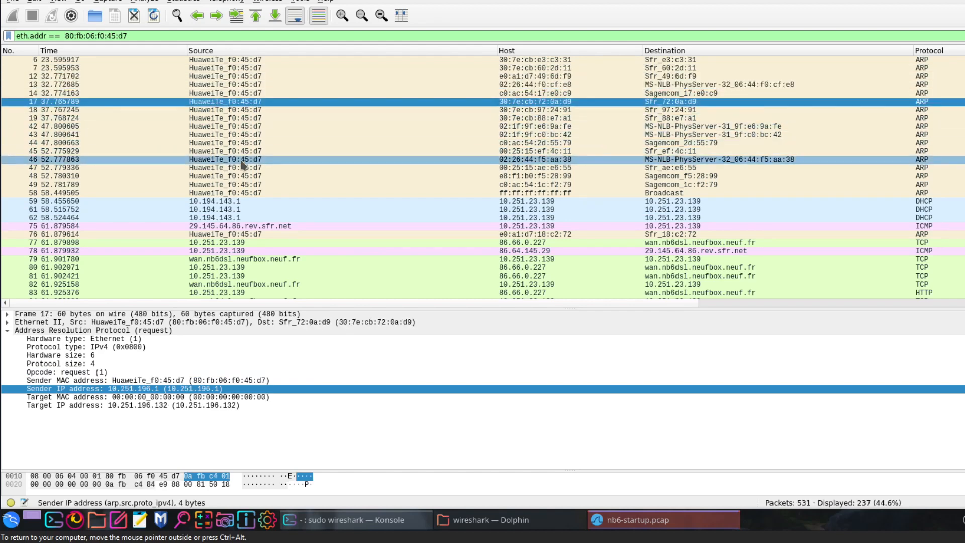
{"action": "left_click", "coordinate": [245, 134]}
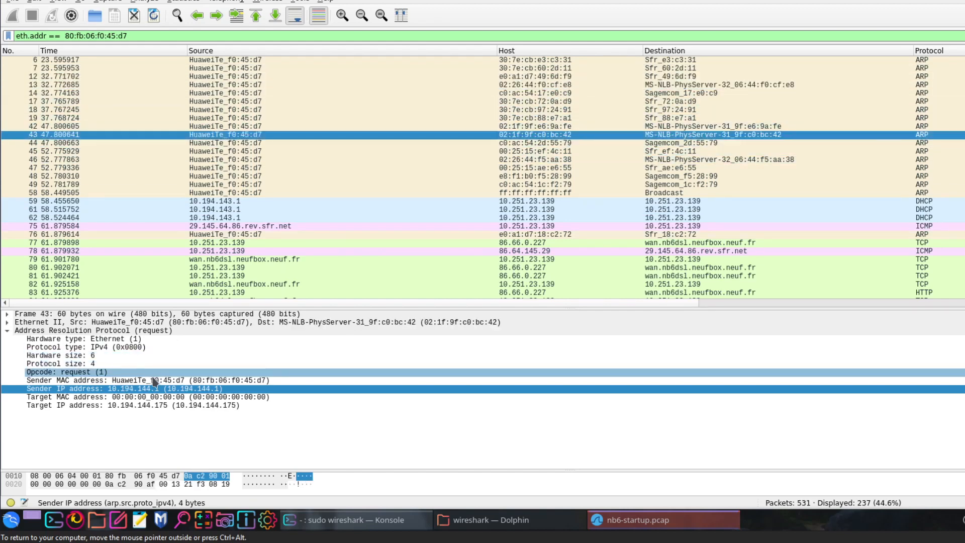
- Check the sender IP addresses in the ARP requests of packets 19 and 58
{"action": "left_click", "coordinate": [234, 118]}
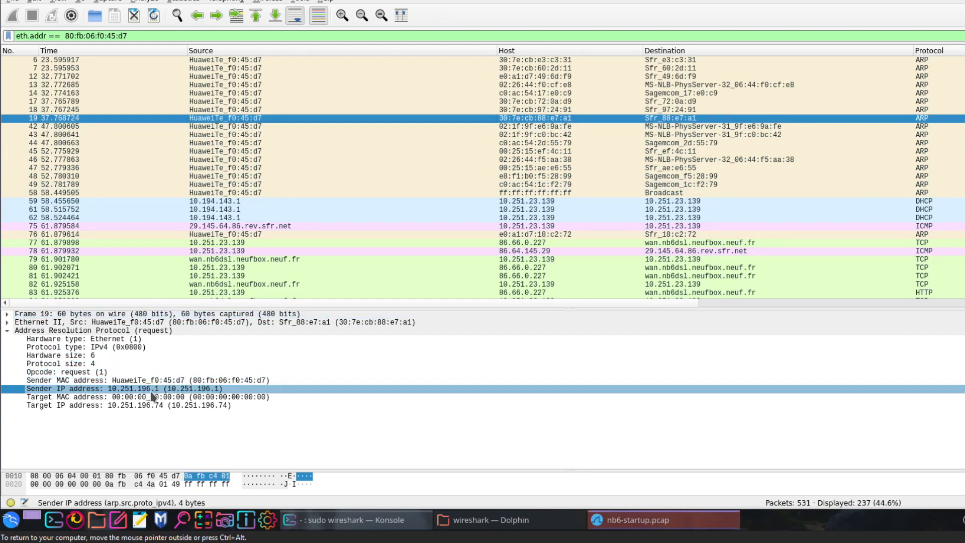
{"action": "left_click", "coordinate": [253, 192]}
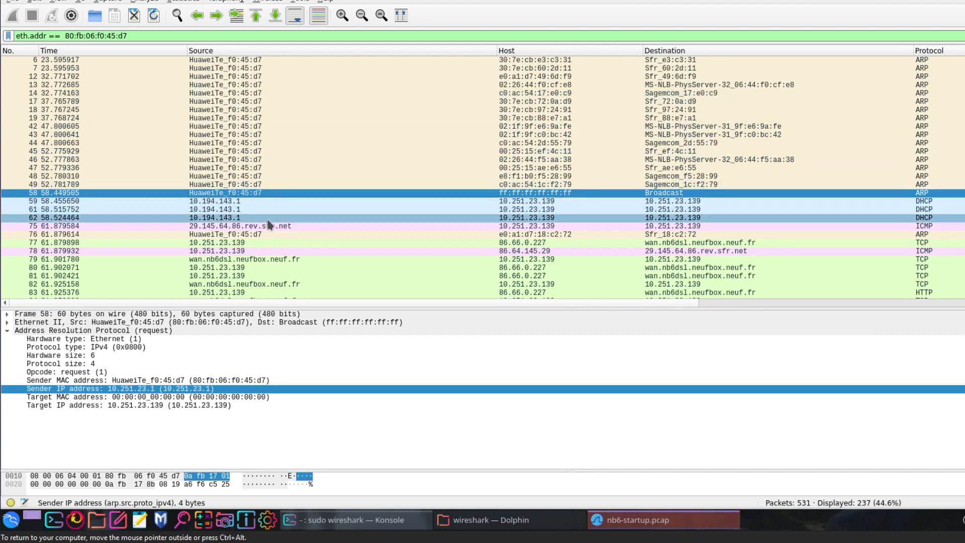
{"action": "scroll", "coordinate": [267, 220], "scroll_direction": "down", "scroll_amount": 1}
{"action": "scroll", "coordinate": [267, 220], "scroll_direction": "up", "scroll_amount": 1}
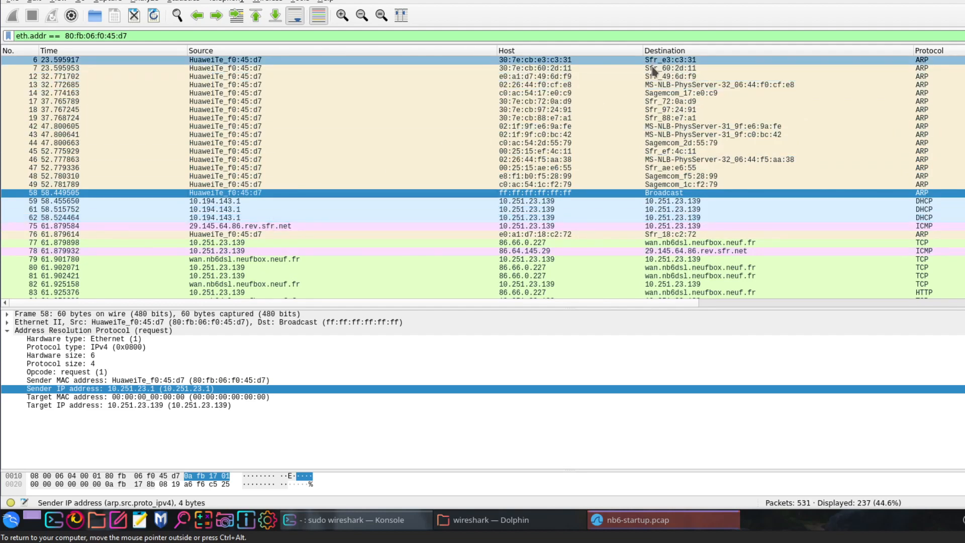
- Look through the rest of the filtered packets and compare the sender IP addresses in ARP packets 399 and 400
{"action": "scroll", "coordinate": [679, 266], "scroll_direction": "down", "scroll_amount": 1}
{"action": "scroll", "coordinate": [679, 266], "scroll_direction": "down", "scroll_amount": 20}
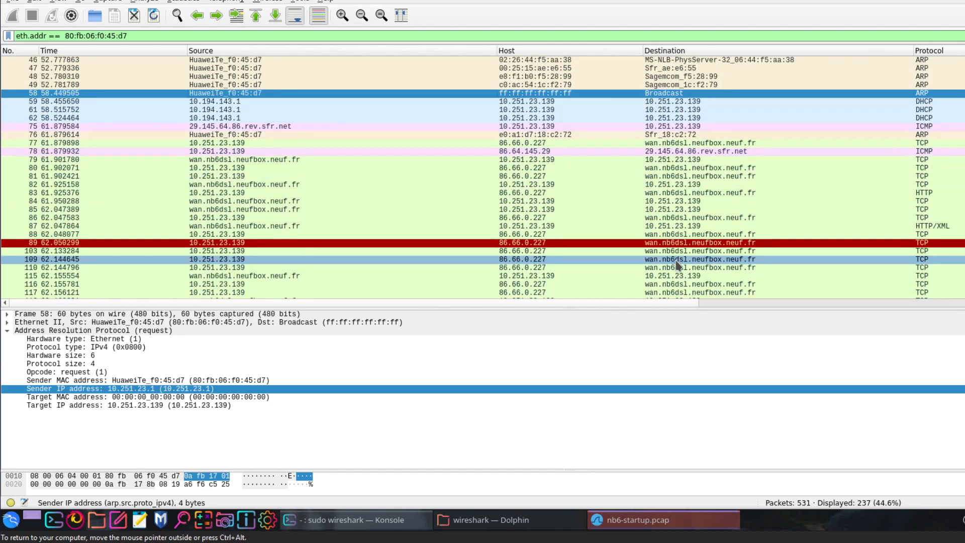
{"action": "scroll", "coordinate": [678, 265], "scroll_direction": "down", "scroll_amount": 4}
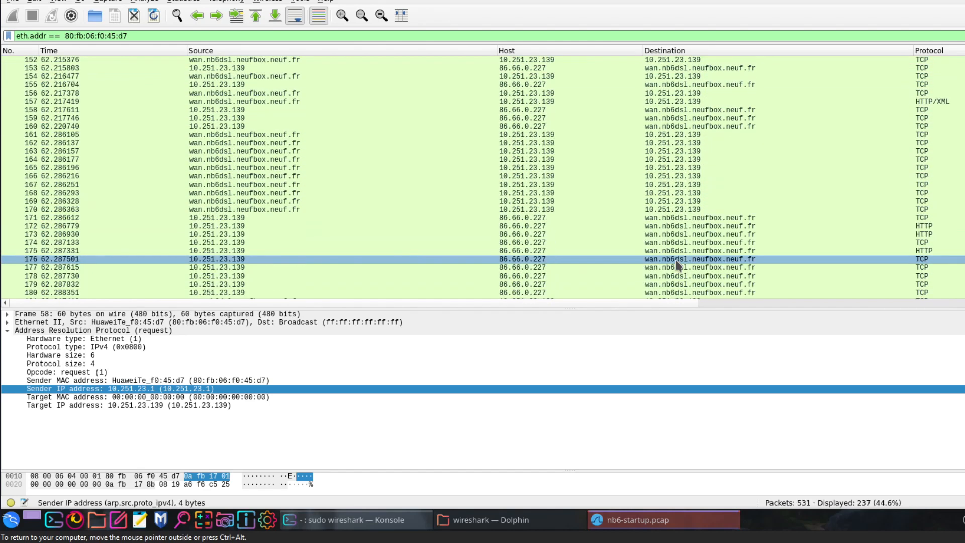
{"action": "scroll", "coordinate": [677, 264], "scroll_direction": "down", "scroll_amount": 5}
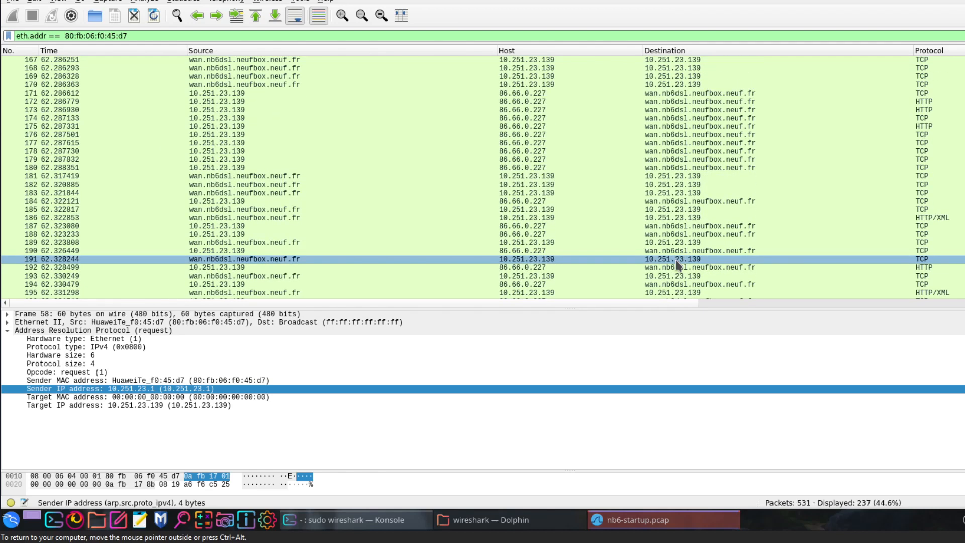
{"action": "scroll", "coordinate": [678, 265], "scroll_direction": "down", "scroll_amount": 14}
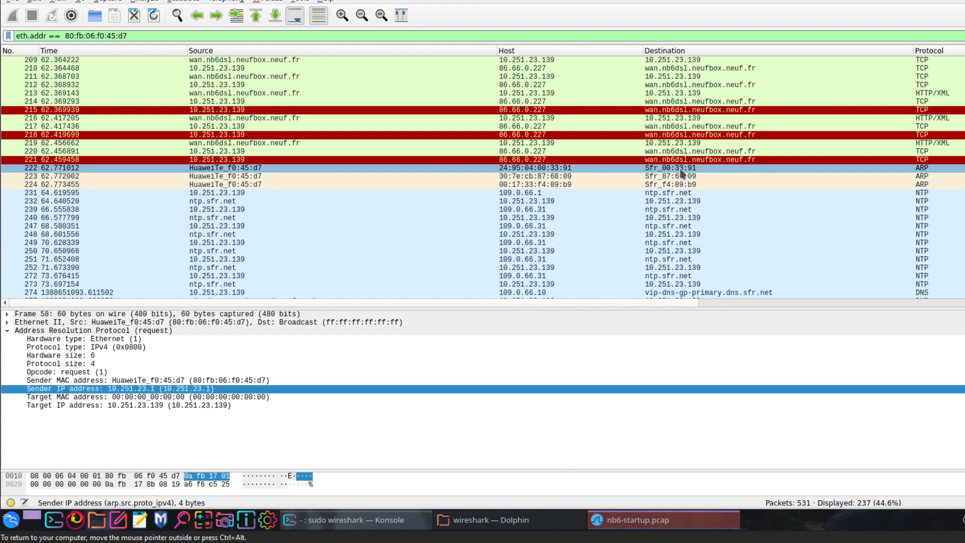
{"action": "scroll", "coordinate": [680, 229], "scroll_direction": "down", "scroll_amount": 4}
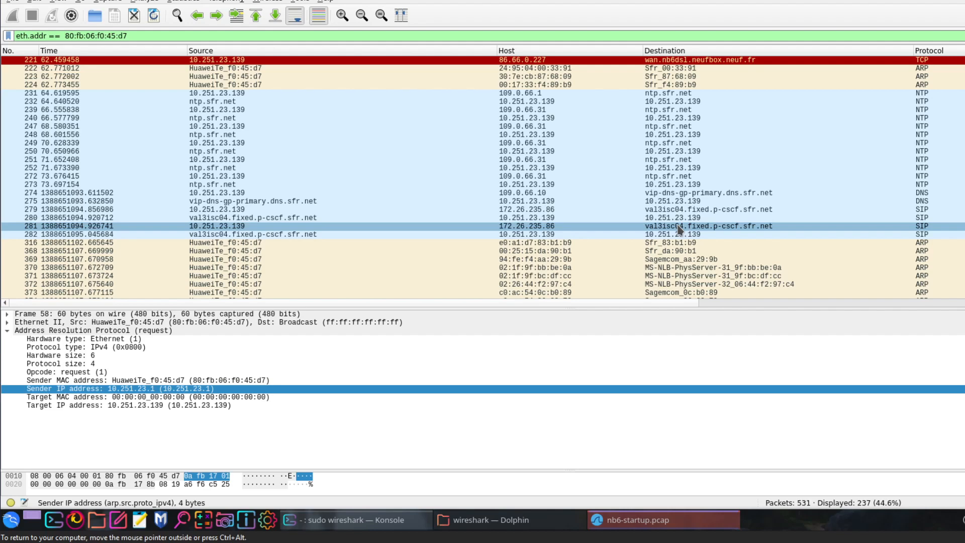
{"action": "scroll", "coordinate": [683, 226], "scroll_direction": "down", "scroll_amount": 4}
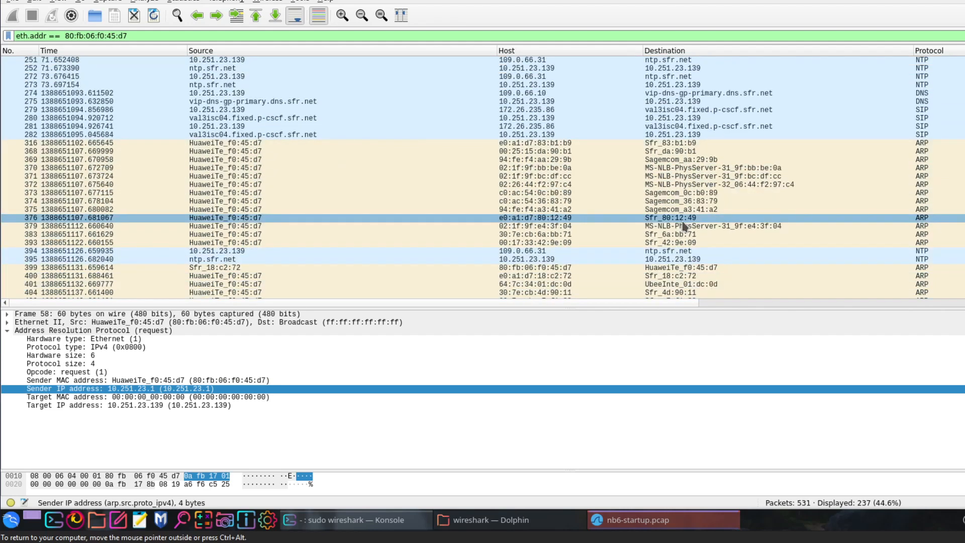
{"action": "scroll", "coordinate": [683, 226], "scroll_direction": "down", "scroll_amount": 2}
{"action": "left_click", "coordinate": [691, 219]}
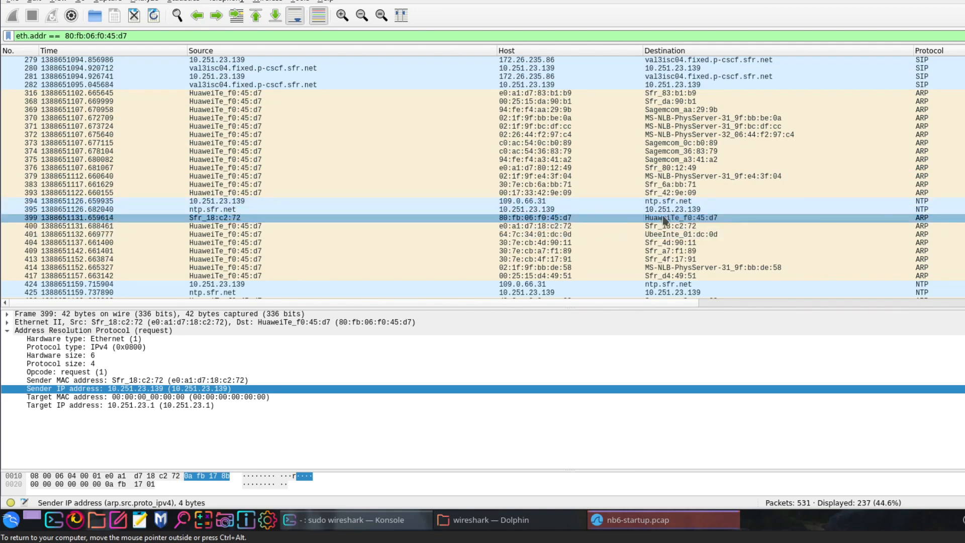
{"action": "left_click", "coordinate": [608, 217]}
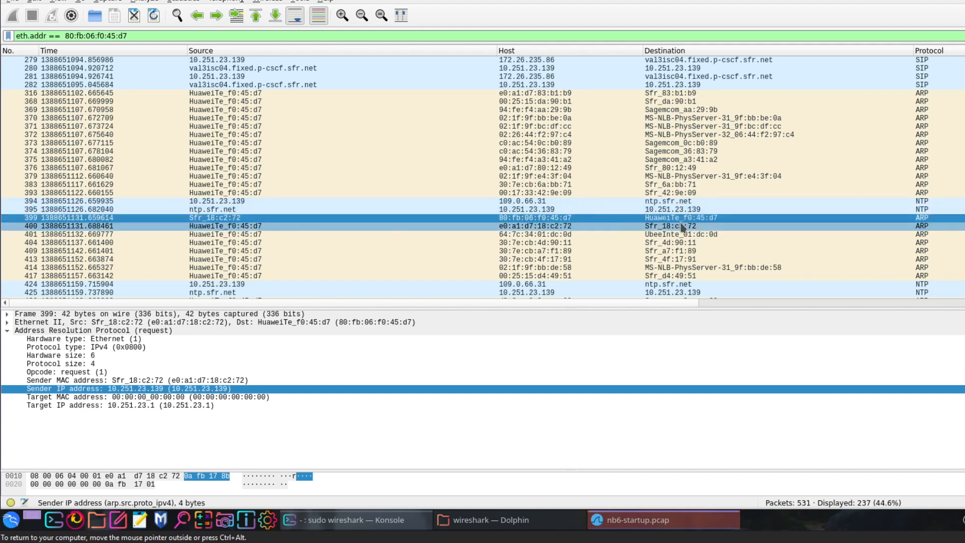
{"action": "left_click", "coordinate": [243, 227]}
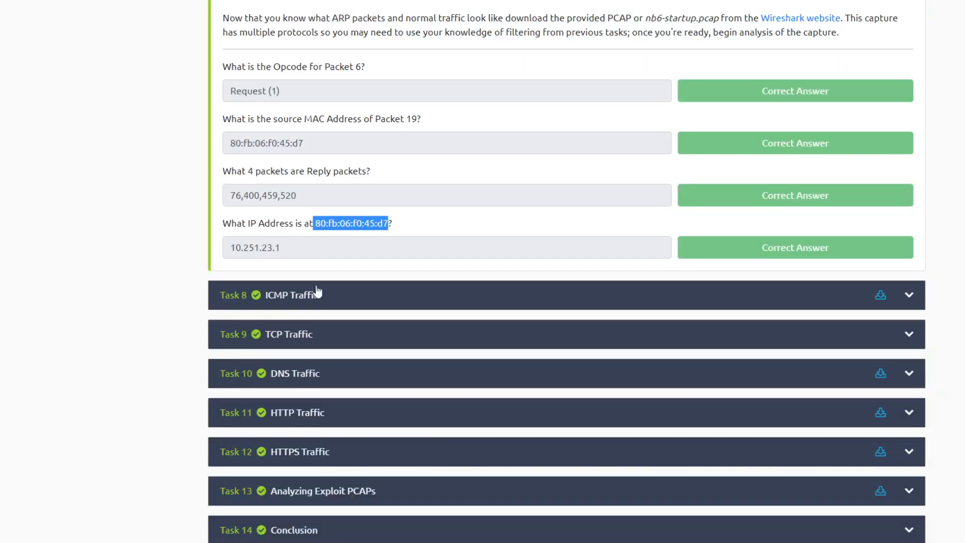
- Return to the TryHackMe room page, collapse Task 7 ARP Traffic and expand Task 8 ICMP Traffic
{"action": "left_click", "coordinate": [314, 236]}
{"action": "scroll", "coordinate": [128, 256], "scroll_direction": "up", "scroll_amount": 15}
{"action": "scroll", "coordinate": [128, 256], "scroll_direction": "up", "scroll_amount": 10}
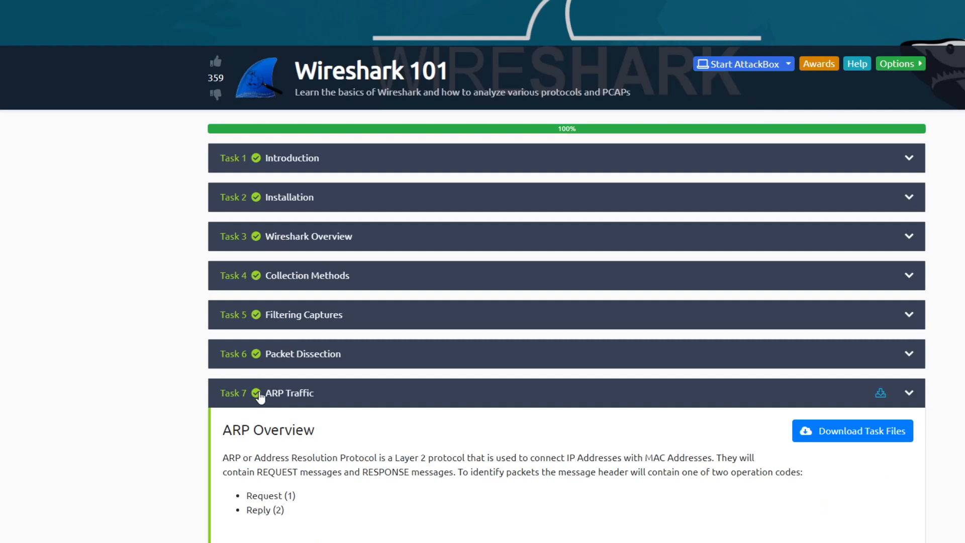
{"action": "left_click", "coordinate": [259, 397]}
{"action": "scroll", "coordinate": [103, 323], "scroll_direction": "down", "scroll_amount": 3}
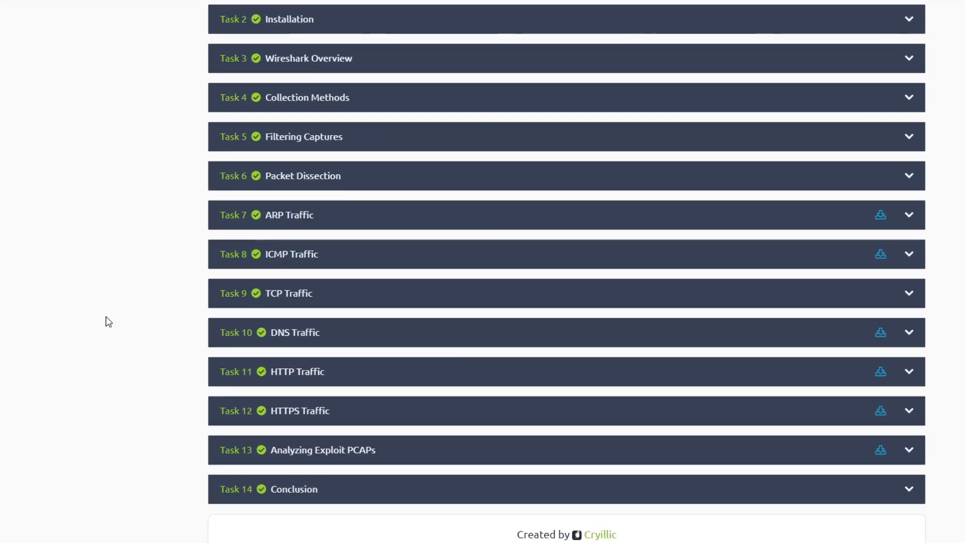
{"action": "left_click", "coordinate": [273, 260]}
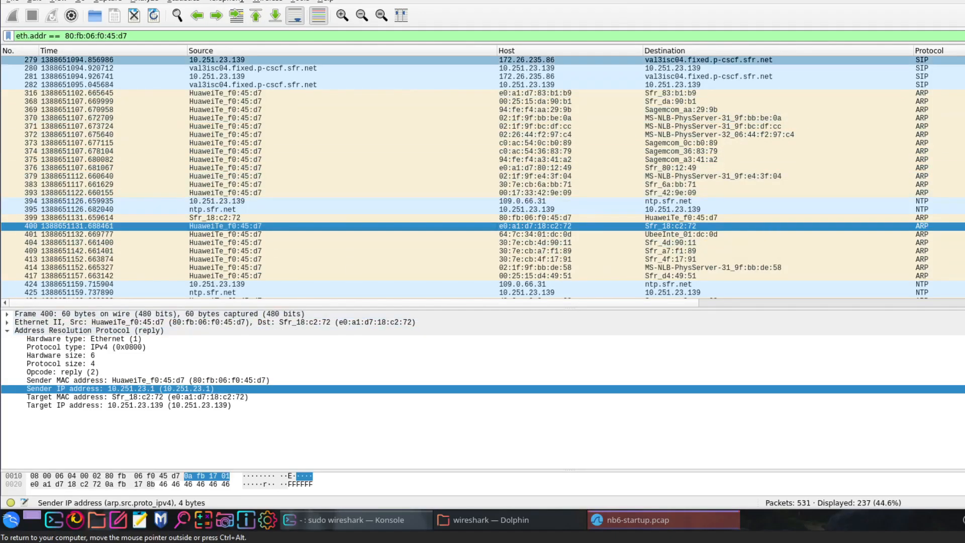
- Close the nb6-startup.pcap capture and list the files of the wireshark folder in the terminal
{"action": "left_click", "coordinate": [963, 1]}
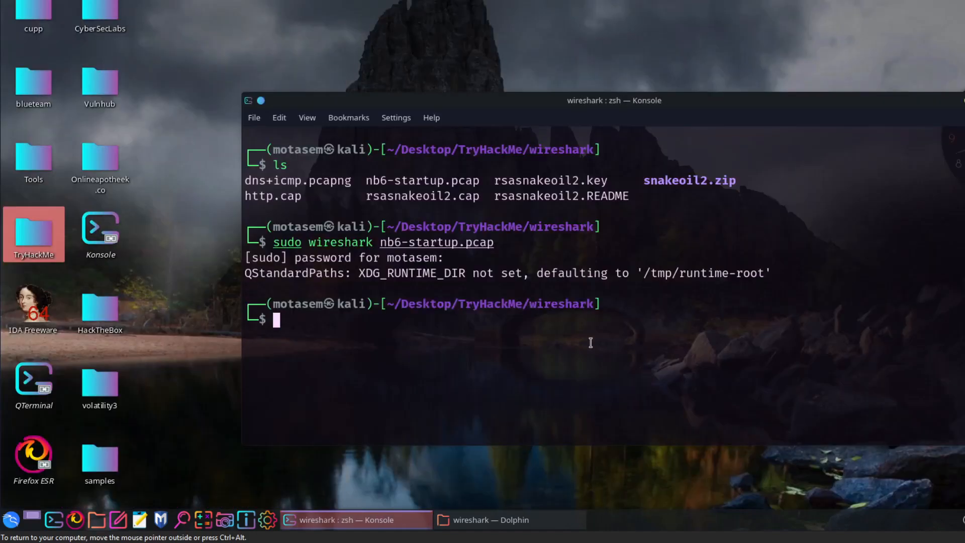
{"action": "type", "text": "ls"}
{"action": "key", "text": "Return"}
- Rework the earlier sudo wireshark command to open dns+icmp.pcapng and run it
{"action": "type", "text": "ls"}
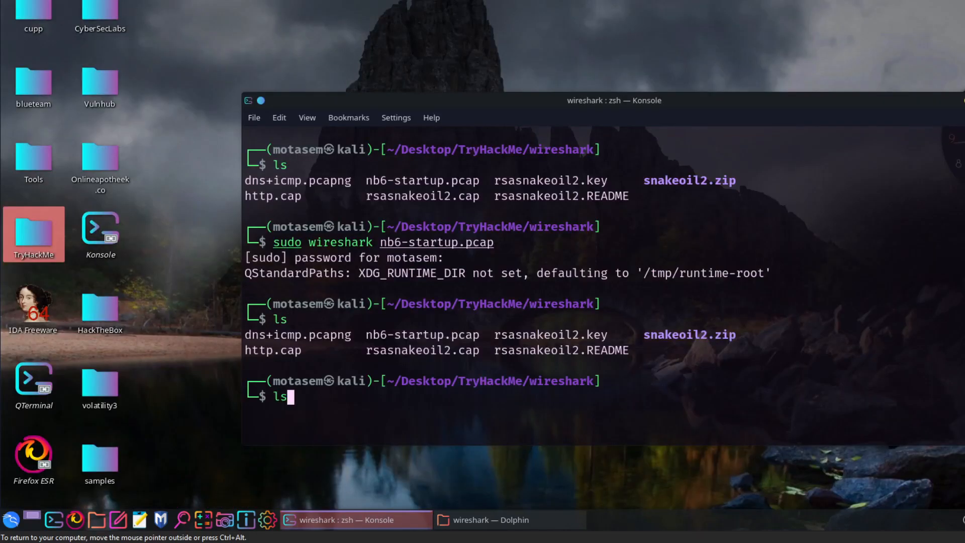
{"action": "key", "text": "Up"}
{"action": "key", "text": "Up"}
{"action": "key", "text": "Left"}
{"action": "key", "text": "Left"}
{"action": "key", "text": "Left"}
{"action": "key", "text": "Left"}
{"action": "key", "text": "Left"}
{"action": "key", "text": "Left"}
{"action": "key", "text": "Left"}
{"action": "key", "text": "Left"}
{"action": "key", "text": "Left"}
{"action": "key", "text": "Left"}
{"action": "key", "text": "Left"}
{"action": "key", "text": "Left"}
{"action": "key", "text": "Left"}
{"action": "key", "text": "Left"}
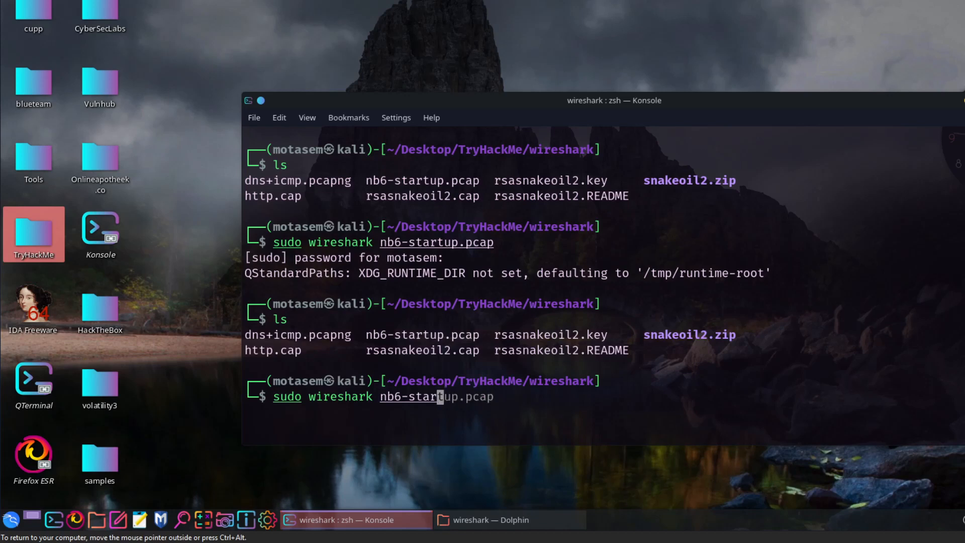
{"action": "key", "text": "BackSpace"}
{"action": "key", "text": "BackSpace"}
{"action": "type", "text": "d"}
{"action": "key", "text": "Tab"}
{"action": "key", "text": "Return"}
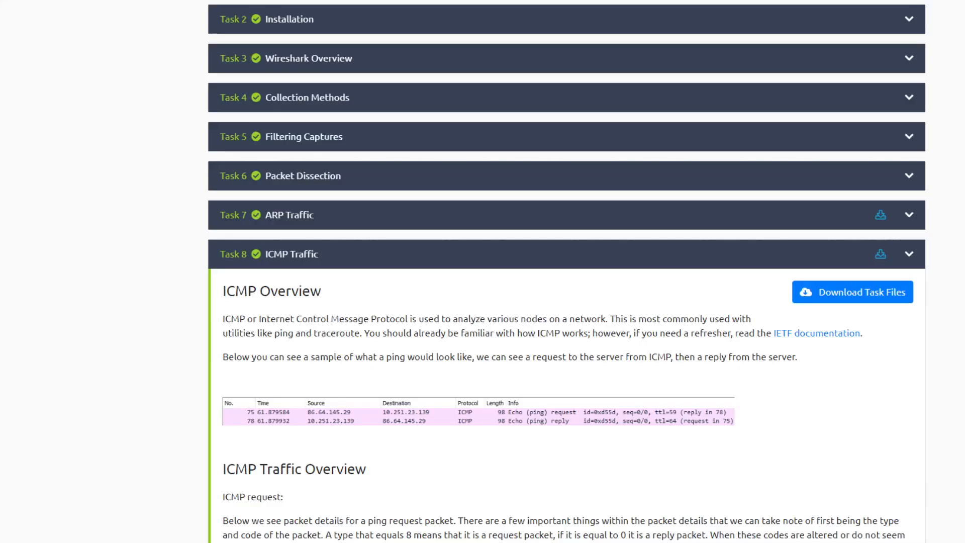
- Expand the Internet Control Message Protocol details of packet 4 and compare its type with the Task 8 answer
{"action": "scroll", "coordinate": [362, 308], "scroll_direction": "down", "scroll_amount": 20}
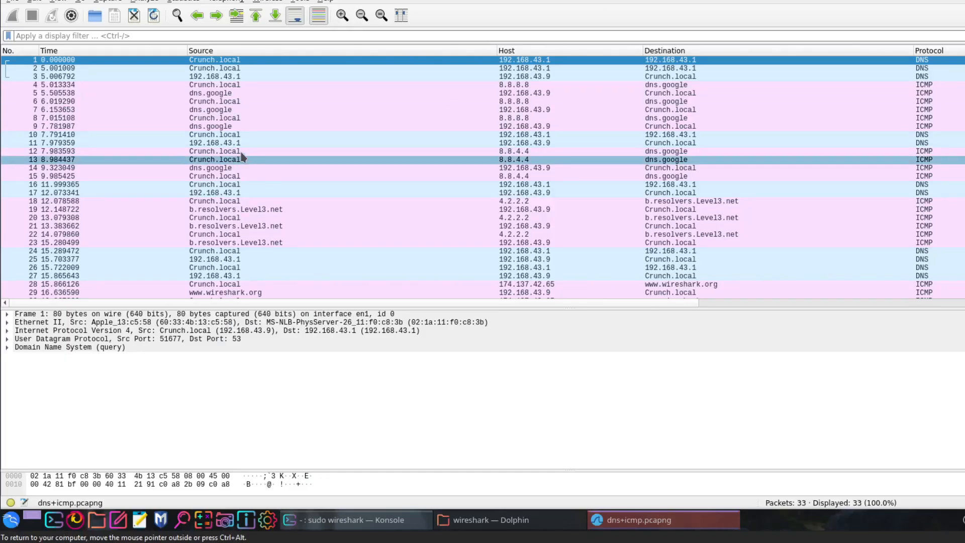
{"action": "left_click", "coordinate": [127, 85]}
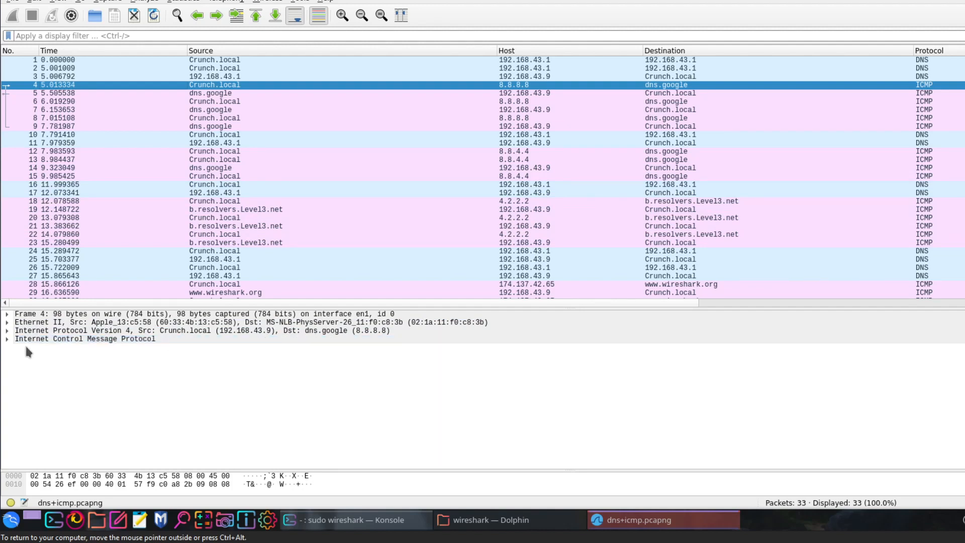
{"action": "left_click", "coordinate": [7, 339]}
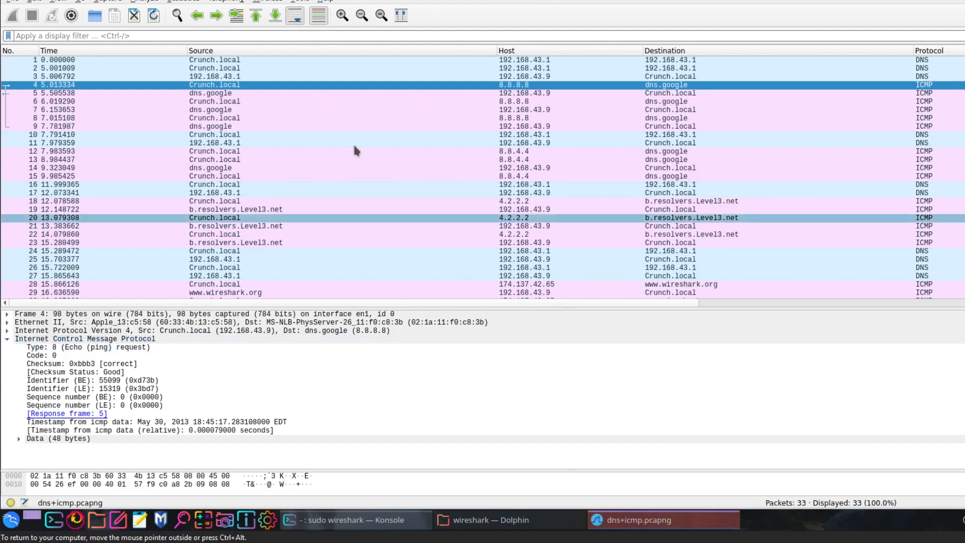
{"action": "key", "text": "alt+Tab"}
{"action": "double_click", "coordinate": [232, 300]}
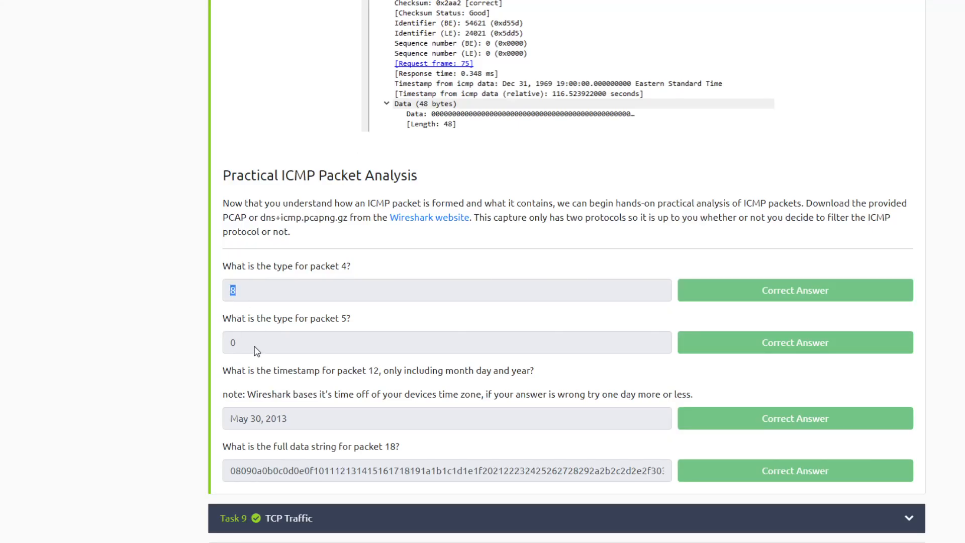
- Examine the ICMP type of packet 5 in Wireshark and return to the Task 8 questions
{"action": "left_click", "coordinate": [594, 1]}
{"action": "left_click", "coordinate": [660, 4]}
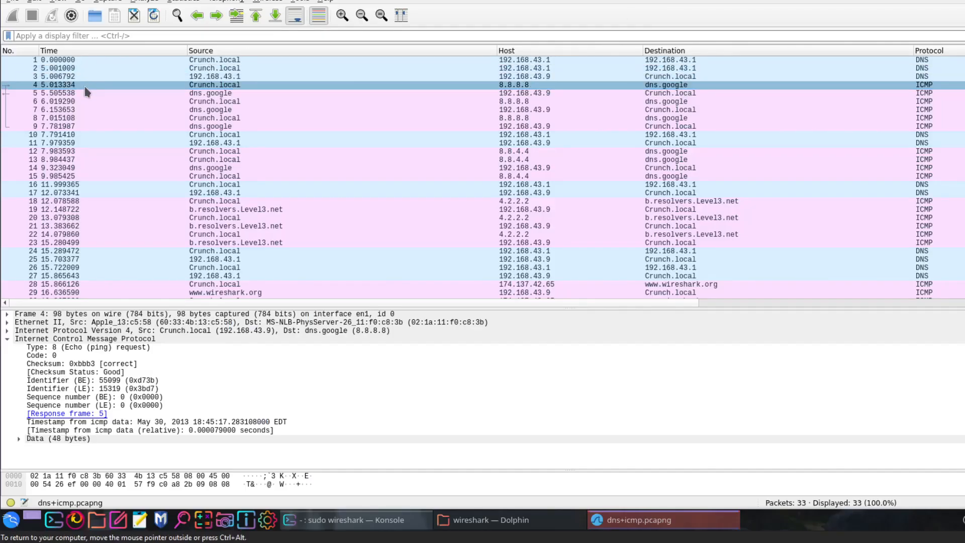
{"action": "left_click", "coordinate": [94, 94]}
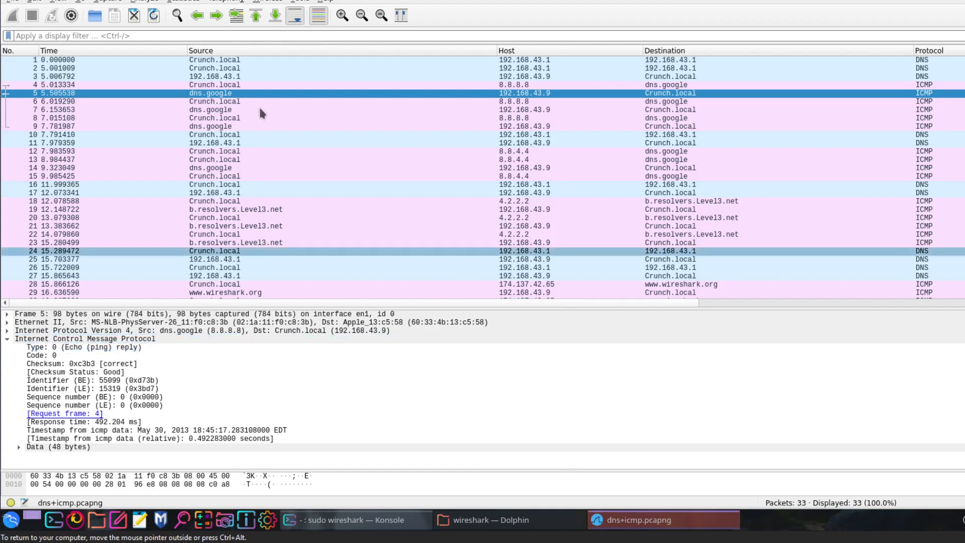
{"action": "left_click", "coordinate": [654, 2]}
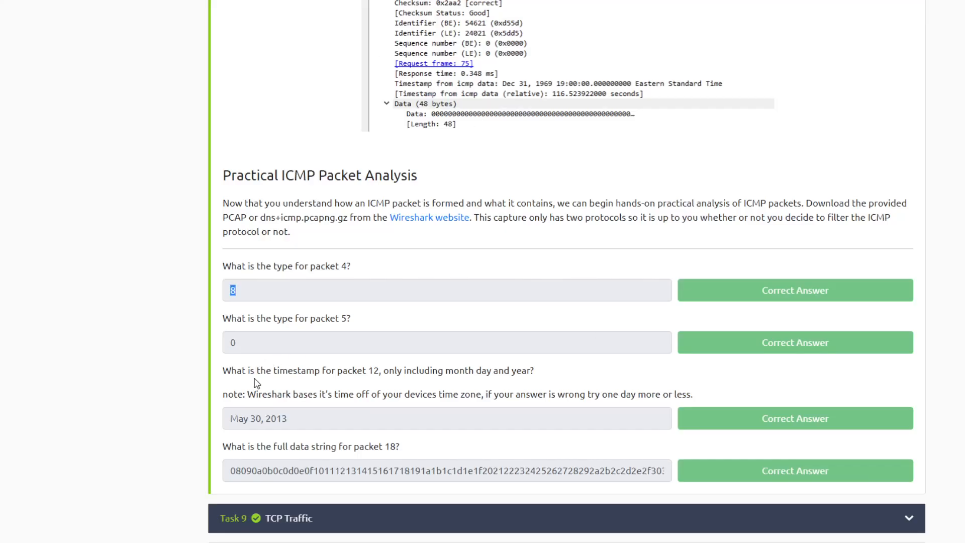
- Review the Task 8 question on packet 12's timestamp and its required month, day and year format
{"action": "left_click_drag", "start_coordinate": [373, 370], "coordinate": [380, 371]}
{"action": "left_click_drag", "start_coordinate": [526, 371], "coordinate": [534, 371]}
{"action": "left_click_drag", "start_coordinate": [287, 418], "coordinate": [270, 419]}
{"action": "key", "text": "alt+Tab"}
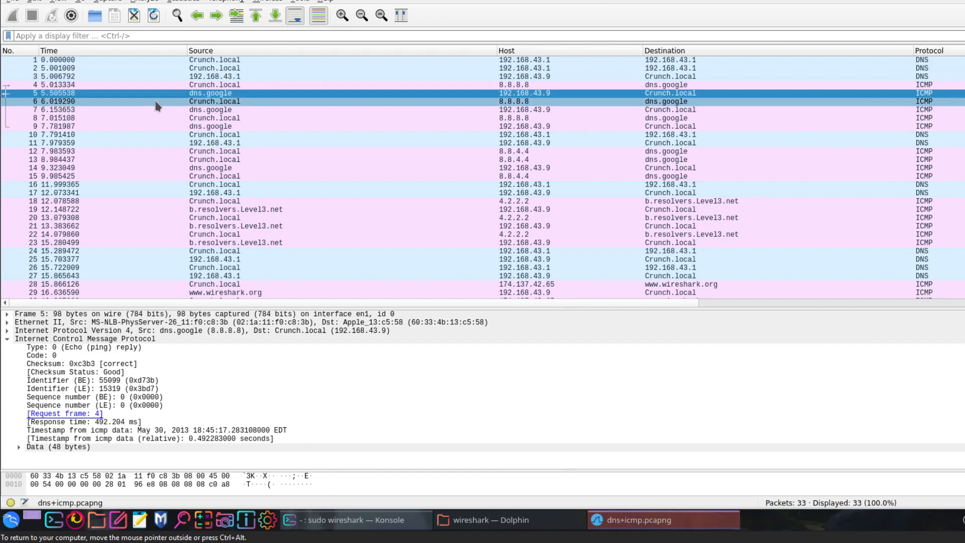
- Copy the value of the "Timestamp from icmp data" field of packet 12 in Wireshark
{"action": "left_click", "coordinate": [146, 151]}
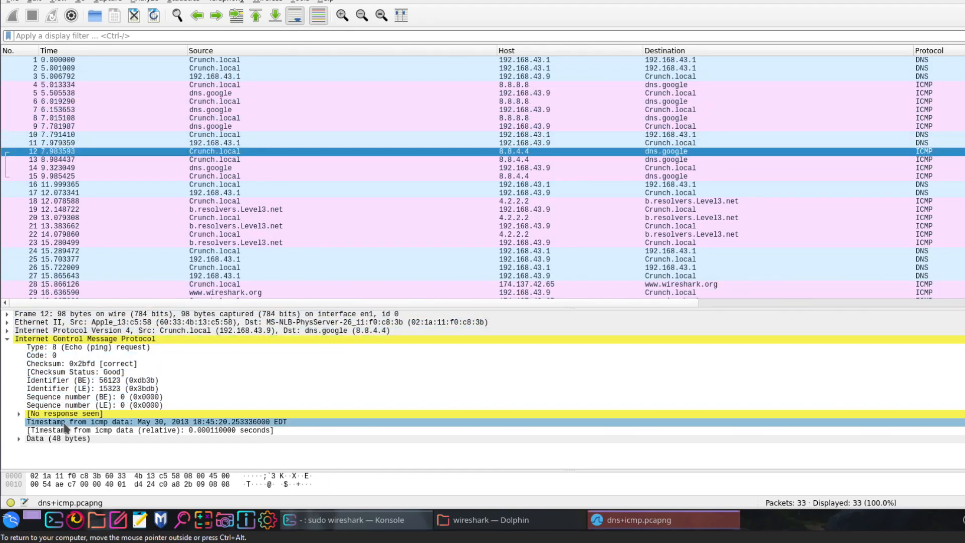
{"action": "left_click", "coordinate": [189, 423]}
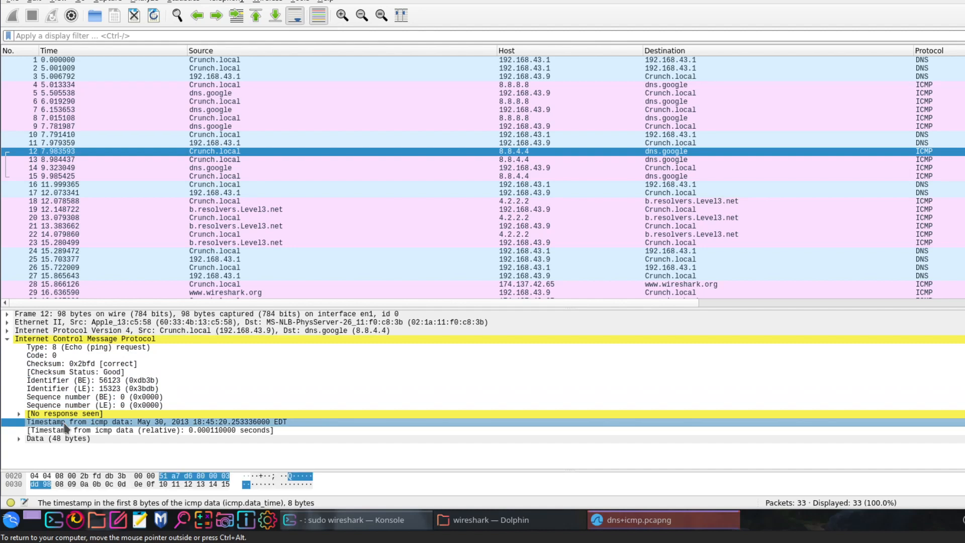
{"action": "right_click", "coordinate": [191, 424]}
{"action": "mouse_move", "coordinate": [385, 302]}
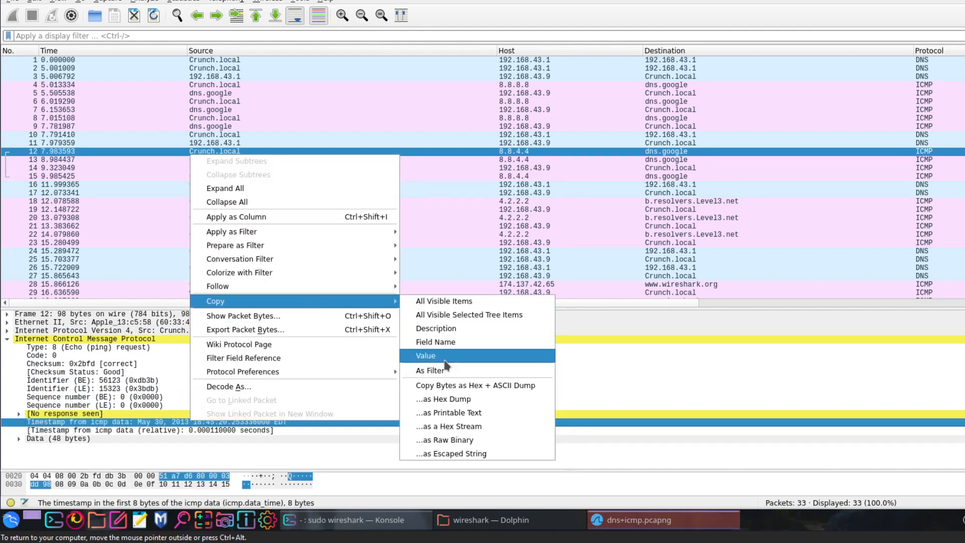
{"action": "left_click", "coordinate": [445, 357]}
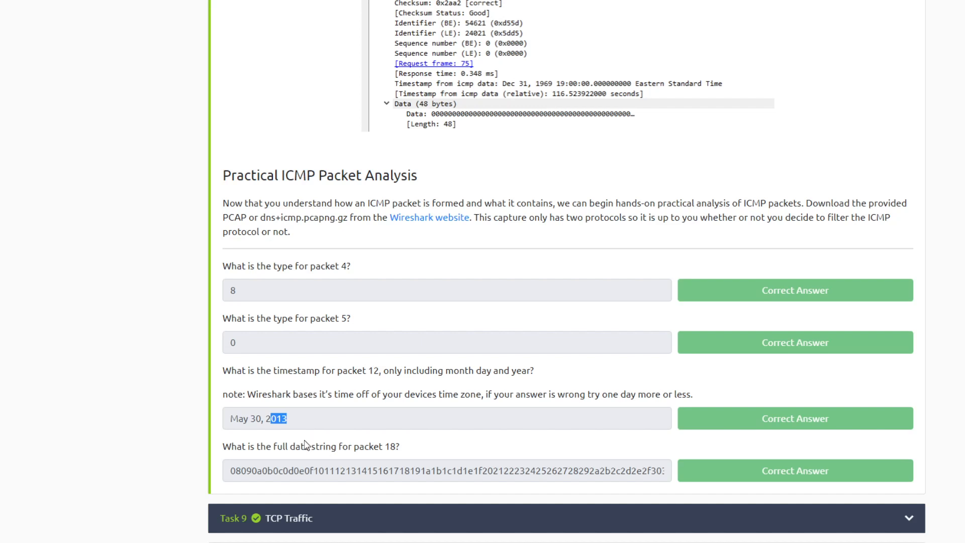
- Check the Task 8 data string question, then expand packet 12's ICMP data in Wireshark and copy its Data value
{"action": "scroll", "coordinate": [308, 442], "scroll_direction": "down", "scroll_amount": 3}
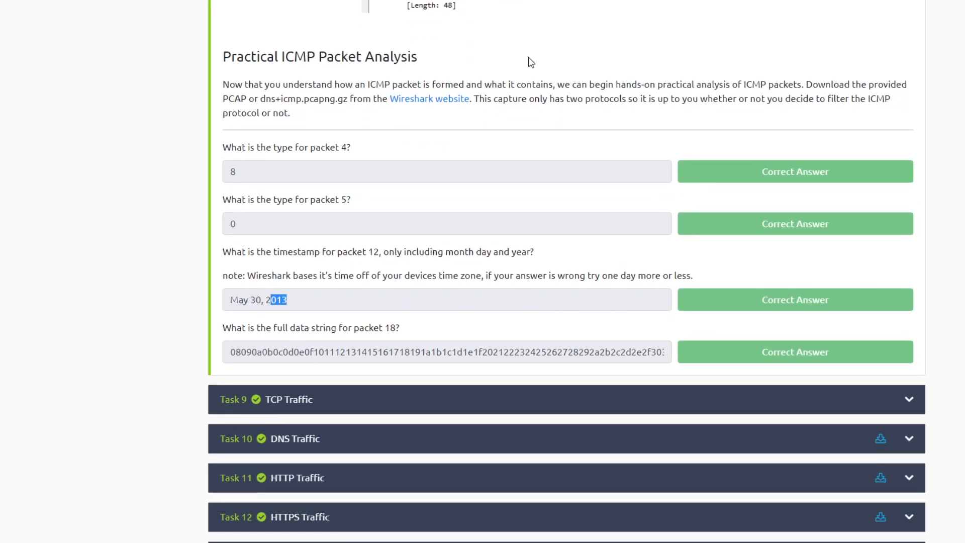
{"action": "left_click", "coordinate": [659, 13]}
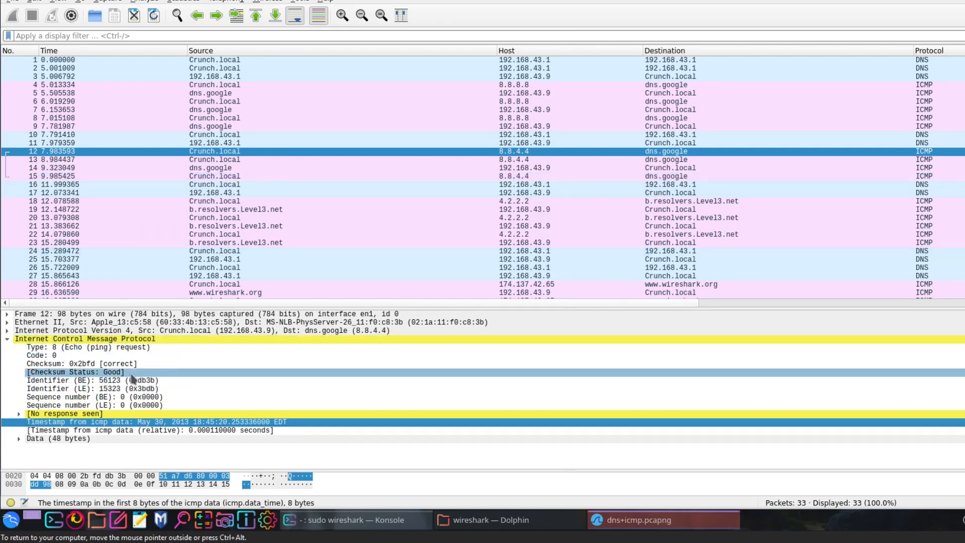
{"action": "left_click", "coordinate": [19, 438]}
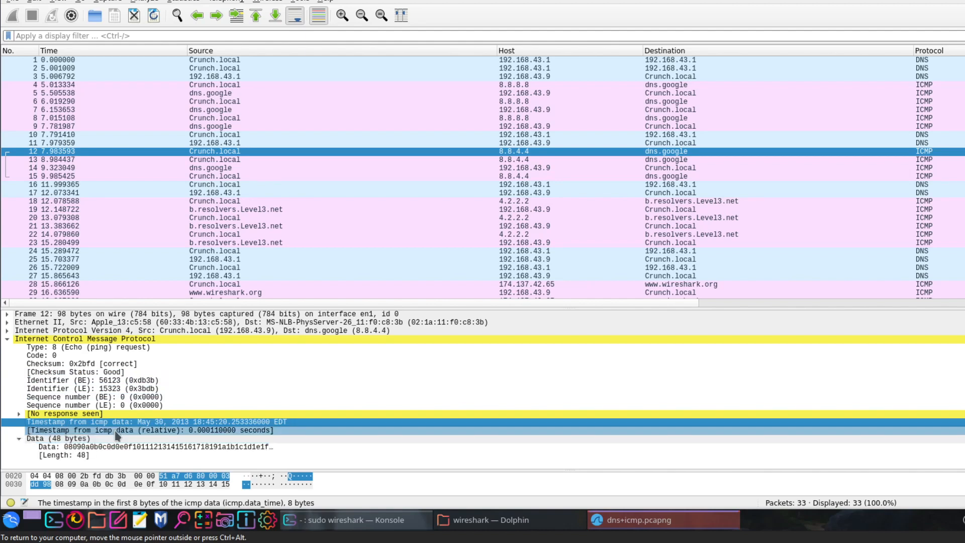
{"action": "left_click", "coordinate": [195, 447]}
{"action": "right_click", "coordinate": [195, 449]}
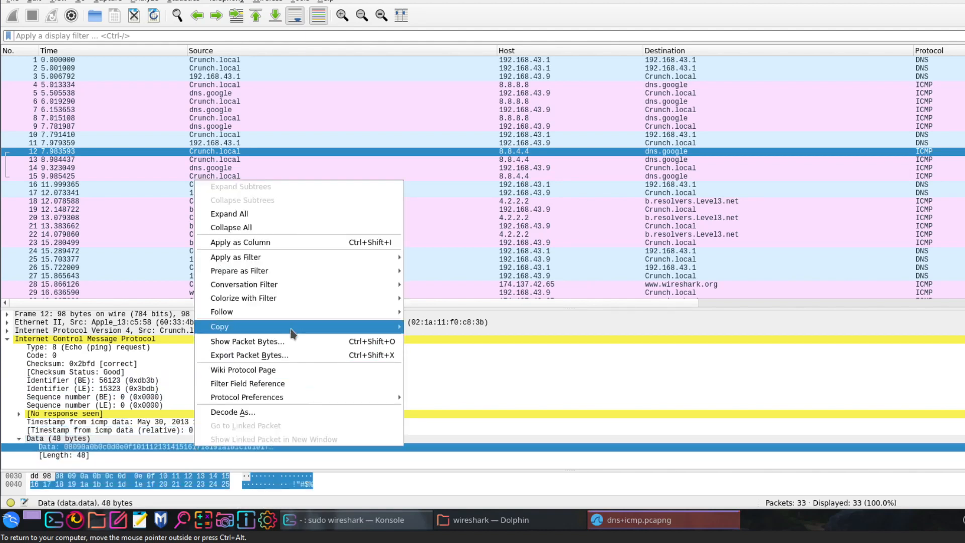
{"action": "mouse_move", "coordinate": [296, 327]}
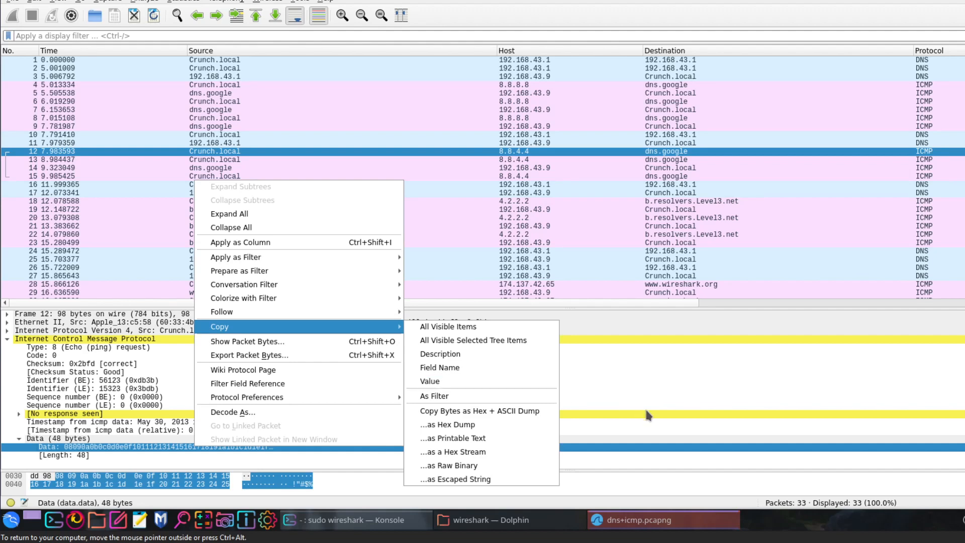
{"action": "left_click", "coordinate": [438, 383]}
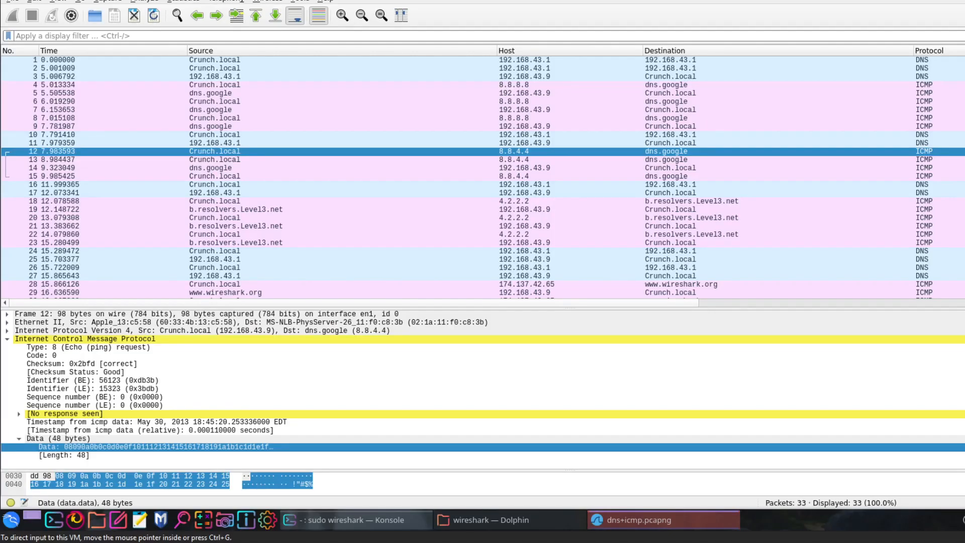
{"action": "left_click", "coordinate": [56, 348]}
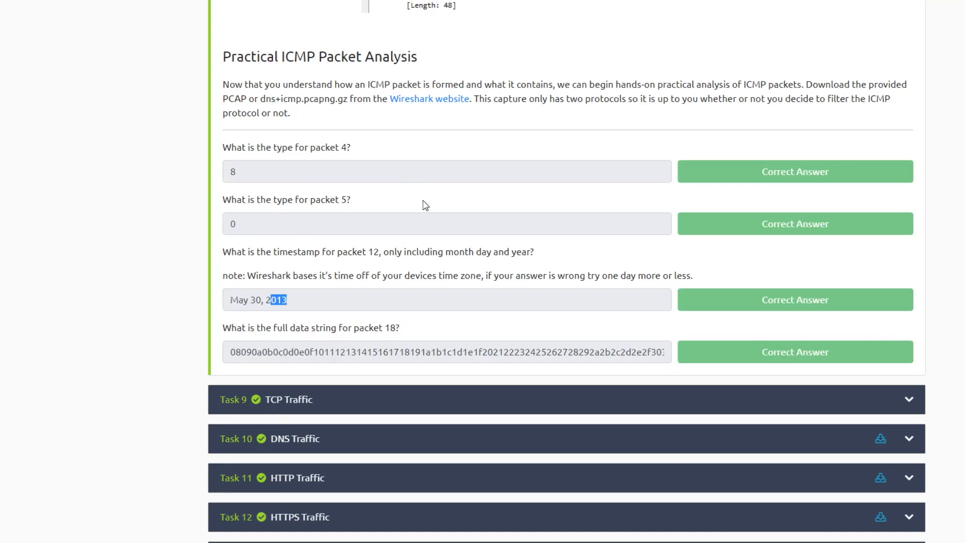
- Collapse the Task 8 ICMP section in the Wireshark 101 room and expand Task 10, DNS Traffic
{"action": "scroll", "coordinate": [422, 204], "scroll_direction": "up", "scroll_amount": 7}
{"action": "scroll", "coordinate": [437, 216], "scroll_direction": "up", "scroll_amount": 15}
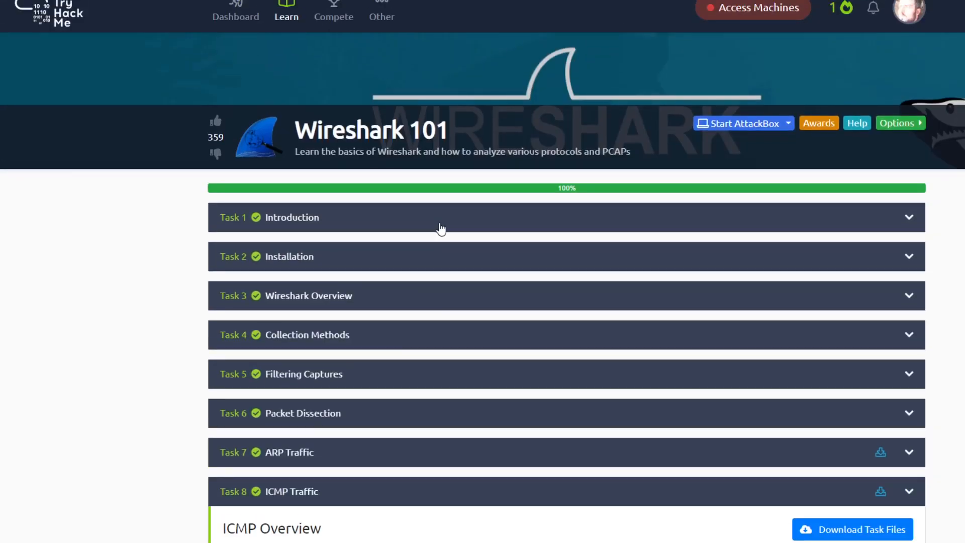
{"action": "scroll", "coordinate": [399, 249], "scroll_direction": "down", "scroll_amount": 2}
{"action": "left_click", "coordinate": [400, 250]}
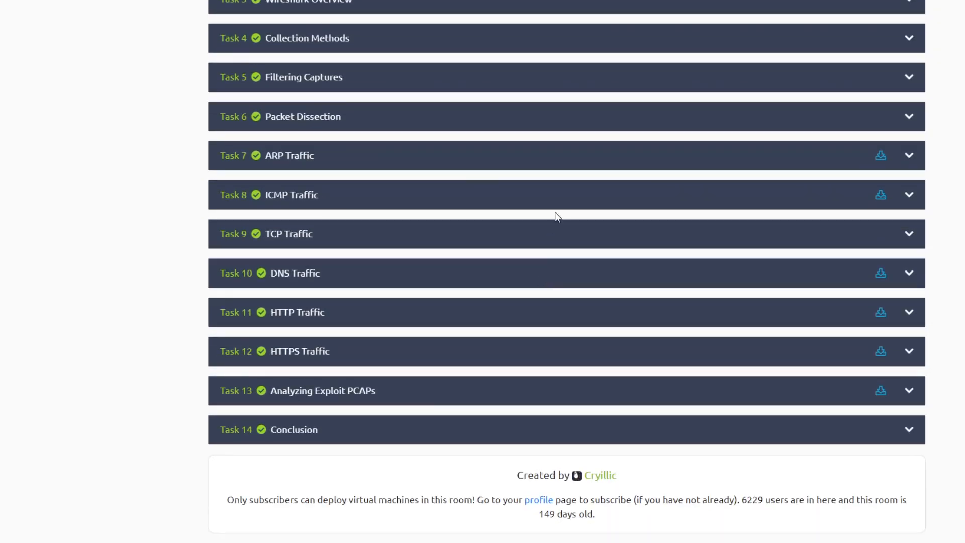
{"action": "left_click", "coordinate": [295, 283]}
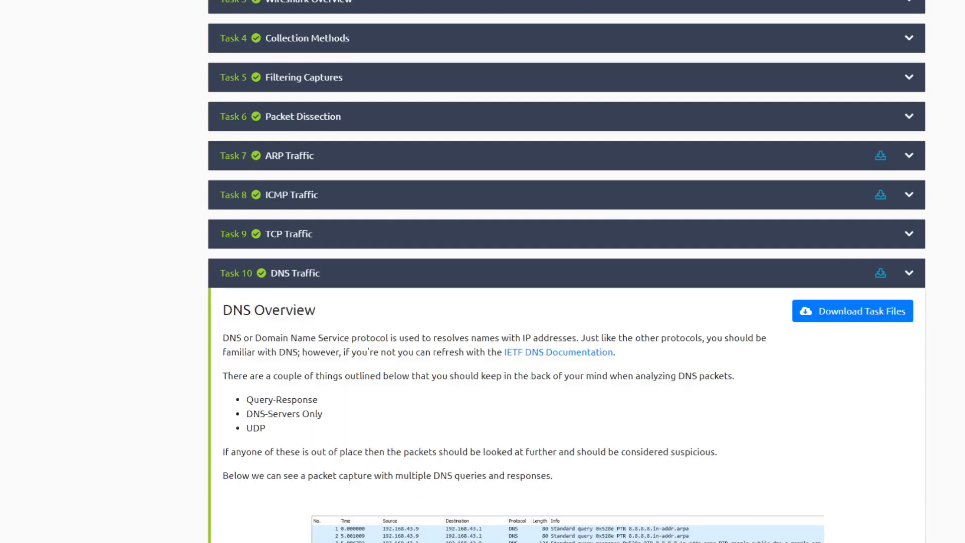
- Close the open Wireshark capture and relaunch it from Konsole with sudo wireshark dns+icmp.pcapng
{"action": "left_click", "coordinate": [528, 5]}
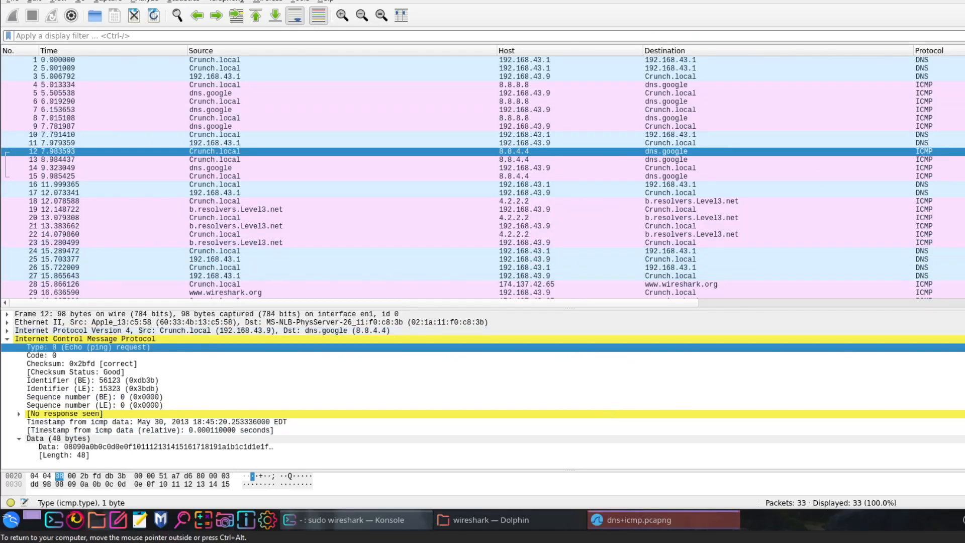
{"action": "left_click", "coordinate": [964, 1]}
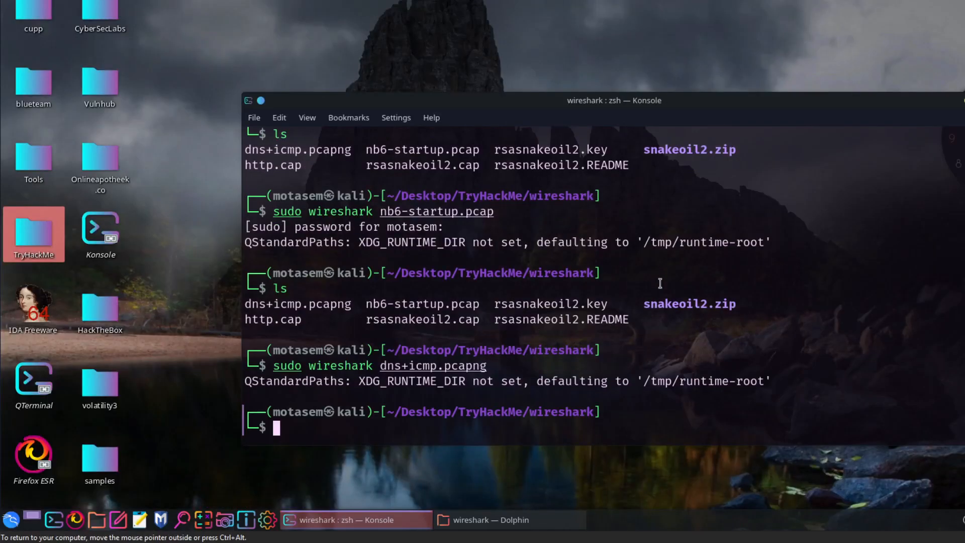
{"action": "key", "text": "Up"}
{"action": "key", "text": "Return"}
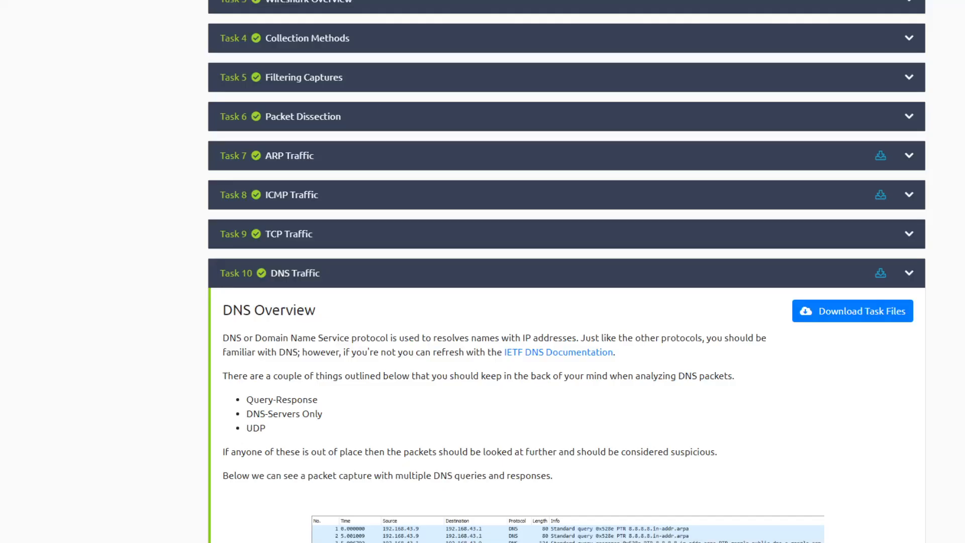
- Review the Task 10 questions under Practical DNS Packet Analysis on packets 1 and 26
{"action": "scroll", "coordinate": [408, 188], "scroll_direction": "down", "scroll_amount": 5}
{"action": "scroll", "coordinate": [408, 188], "scroll_direction": "down", "scroll_amount": 15}
{"action": "scroll", "coordinate": [405, 193], "scroll_direction": "up", "scroll_amount": 3}
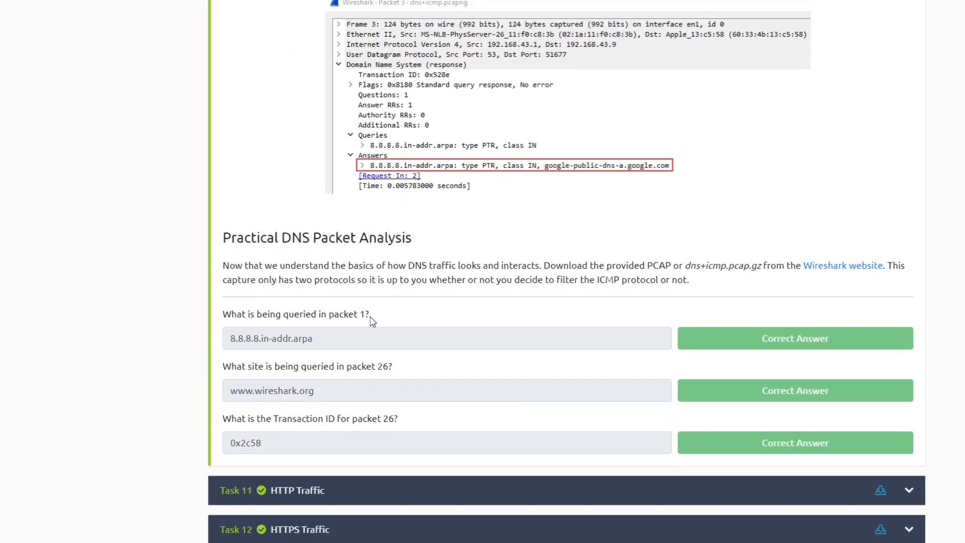
- Apply the display filter dns to the dns+icmp.pcapng capture in Wireshark
{"action": "left_click", "coordinate": [594, 2]}
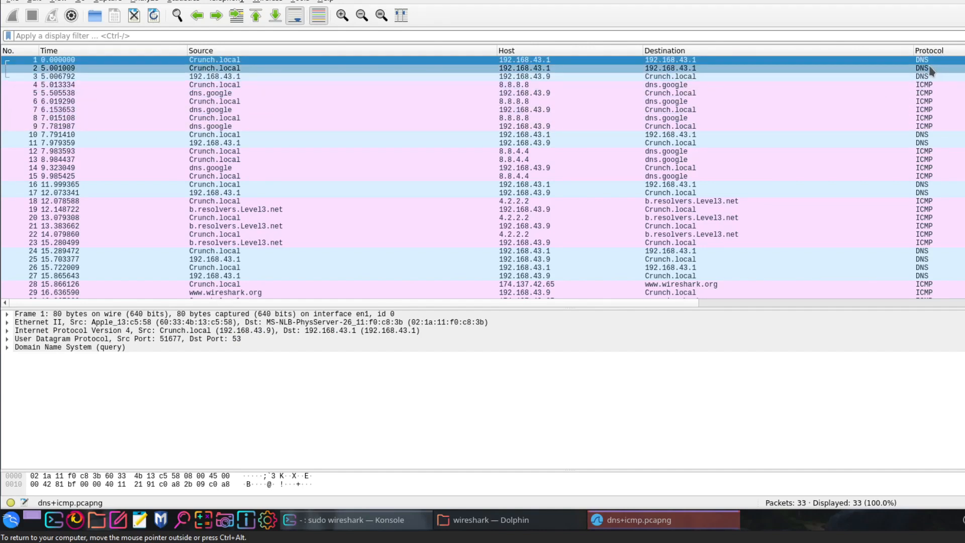
{"action": "left_click", "coordinate": [227, 34]}
{"action": "type", "text": "dns"}
{"action": "key", "text": "Return"}
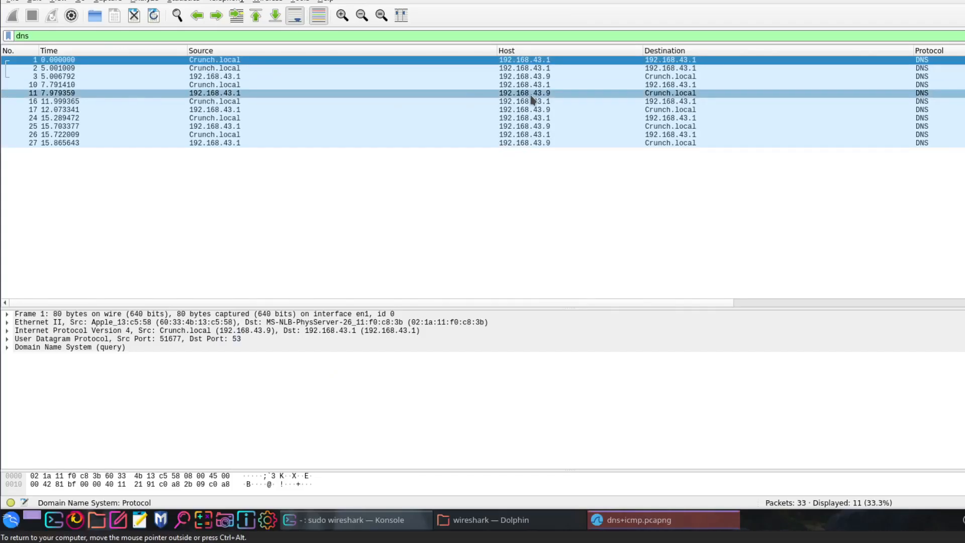
- Expand the Domain Name System queries of packet 1 and examine the name being queried
{"action": "left_click", "coordinate": [8, 351]}
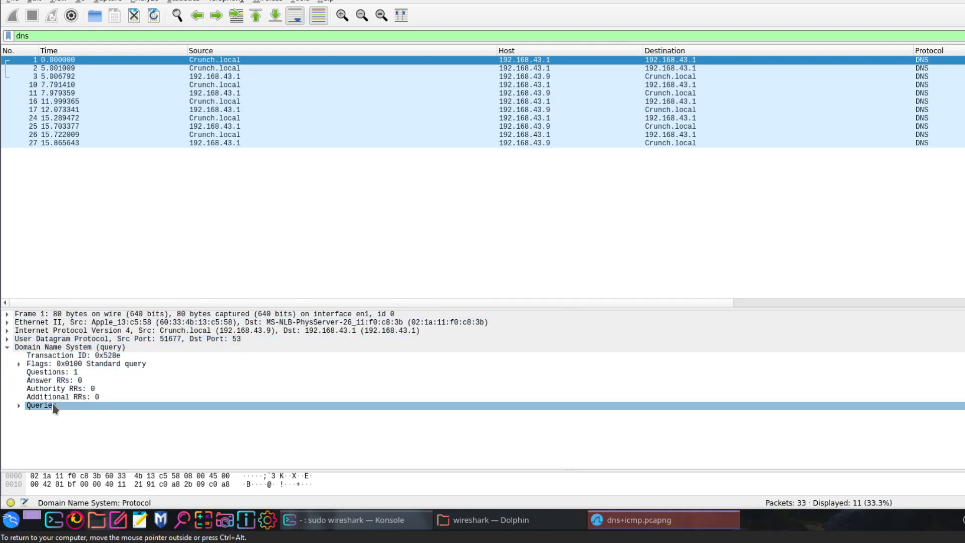
{"action": "left_click", "coordinate": [18, 406]}
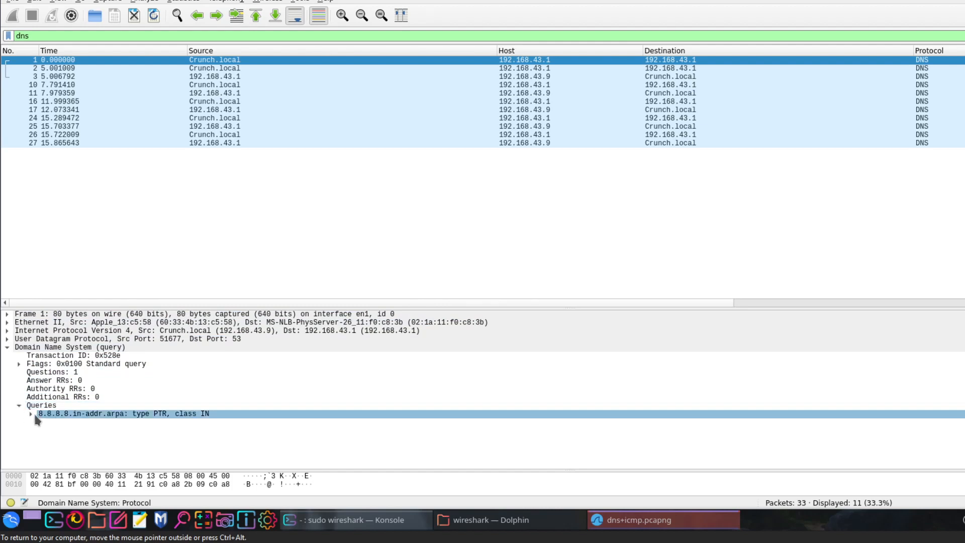
{"action": "right_click", "coordinate": [106, 415]}
{"action": "mouse_move", "coordinate": [282, 295]}
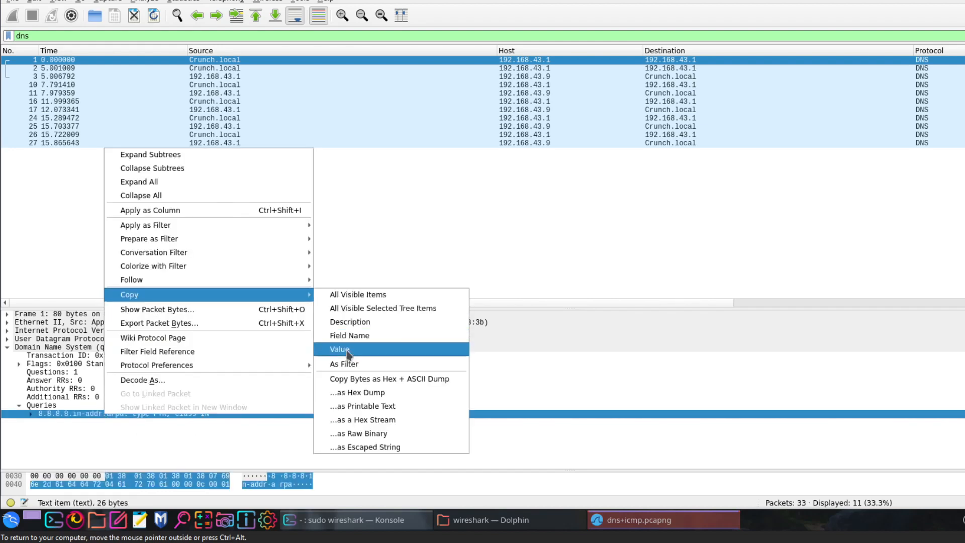
{"action": "left_click", "coordinate": [538, 355]}
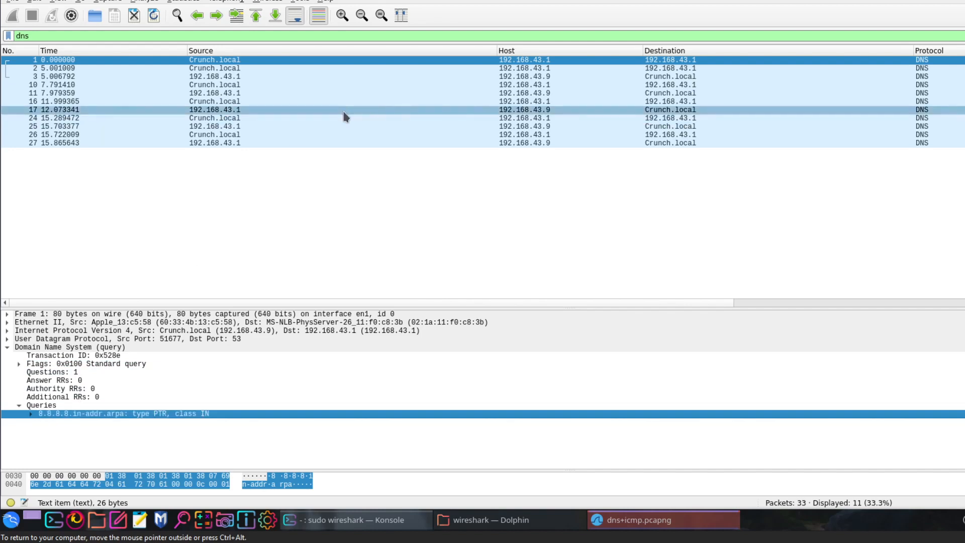
{"action": "left_click", "coordinate": [217, 61]}
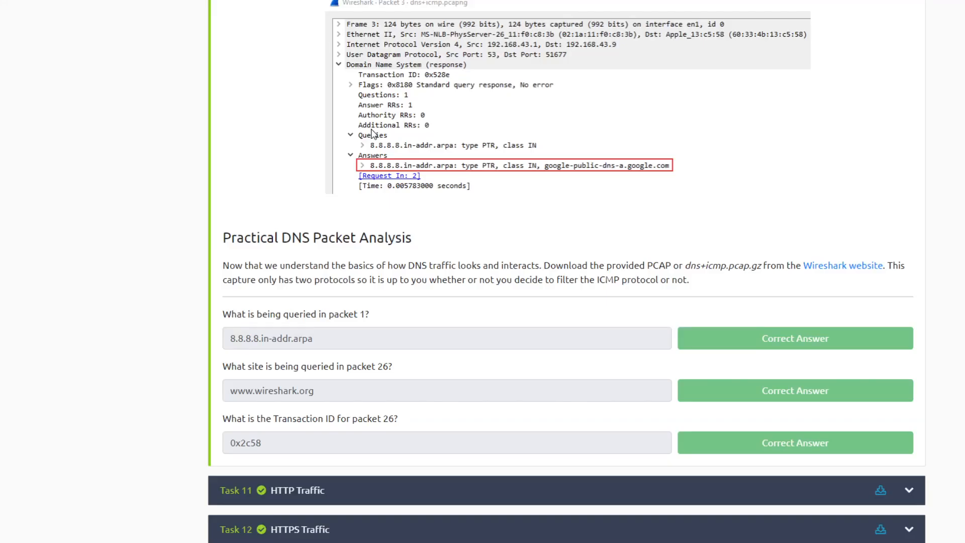
- Select packet 26 and examine the site listed in its DNS query
{"action": "scroll", "coordinate": [366, 233], "scroll_direction": "down", "scroll_amount": 1}
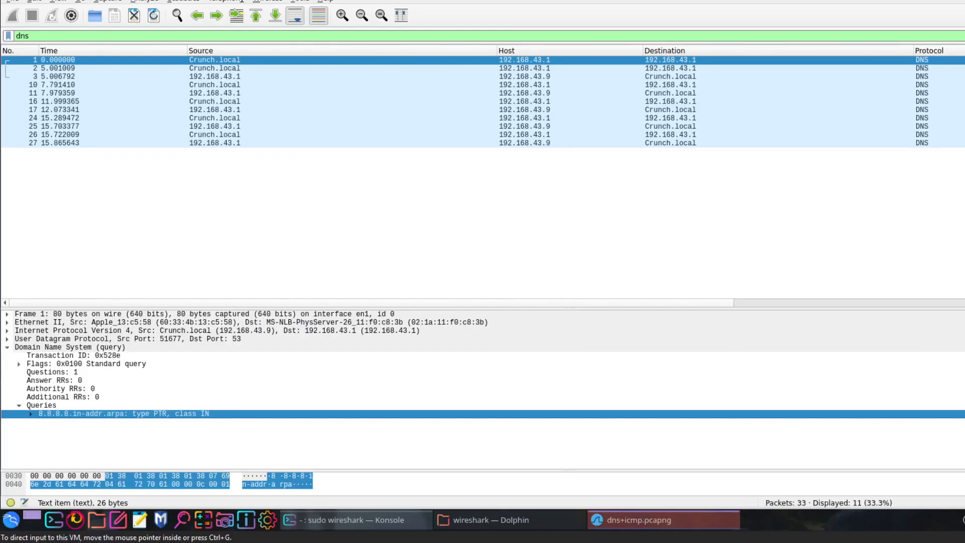
{"action": "left_click", "coordinate": [201, 134]}
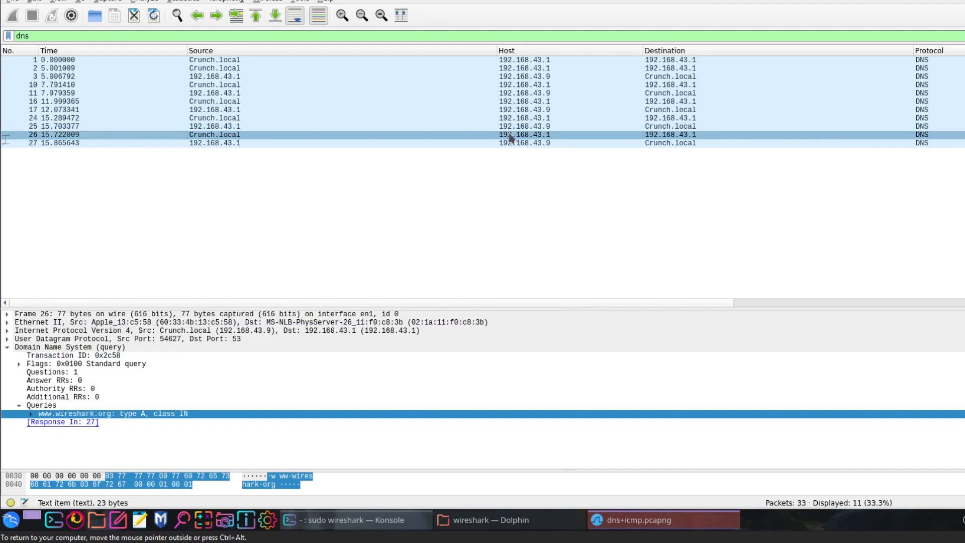
{"action": "left_click", "coordinate": [154, 136]}
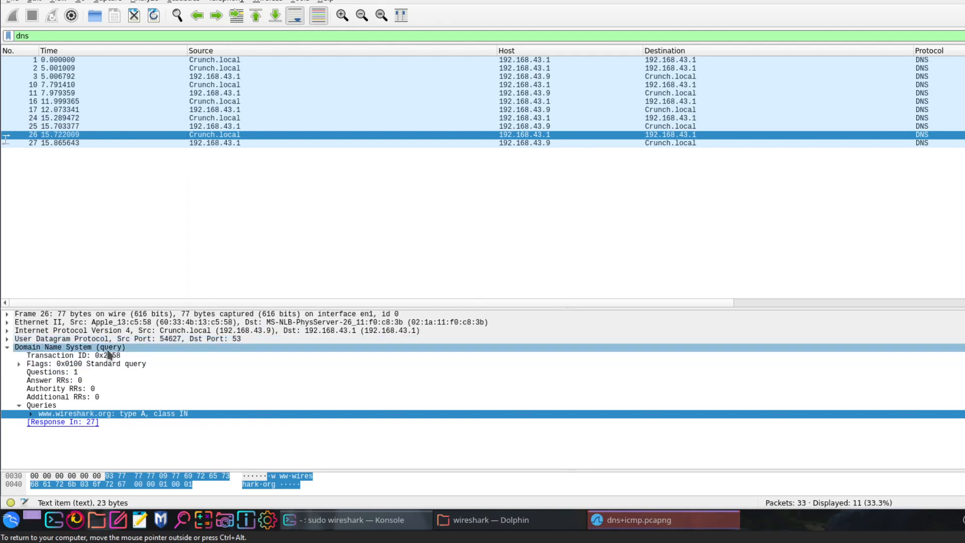
- Copy the value of the Transaction ID field of packet 26
{"action": "left_click", "coordinate": [60, 356]}
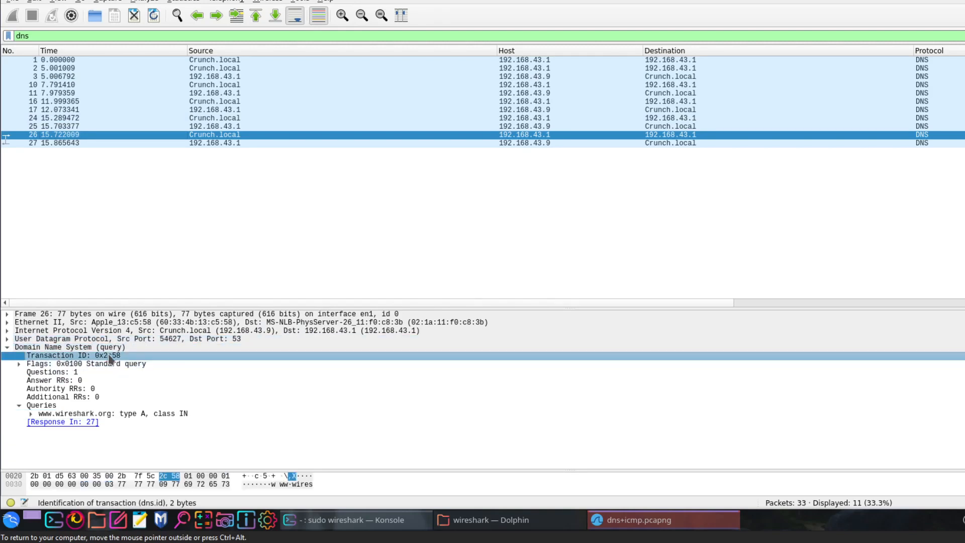
{"action": "right_click", "coordinate": [120, 358]}
{"action": "mouse_move", "coordinate": [261, 236]}
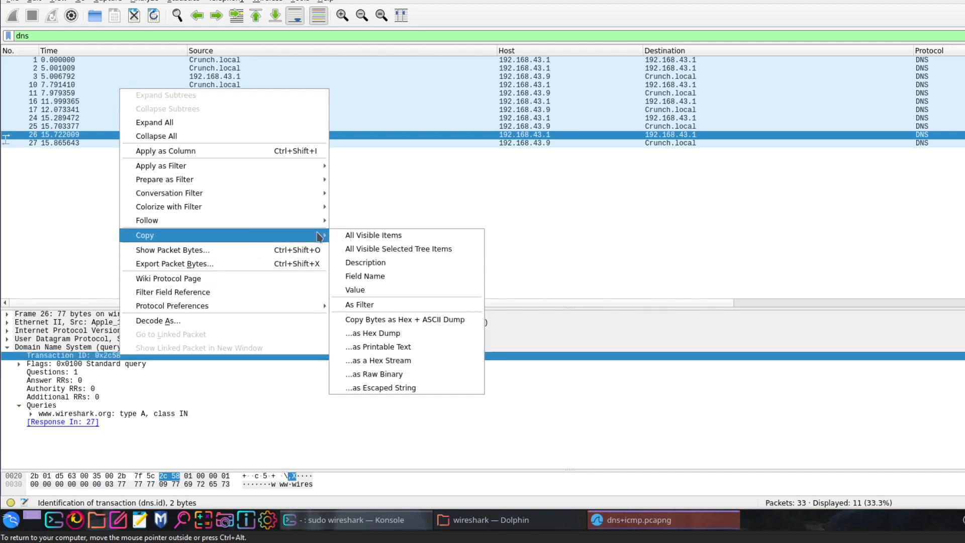
{"action": "left_click", "coordinate": [369, 296]}
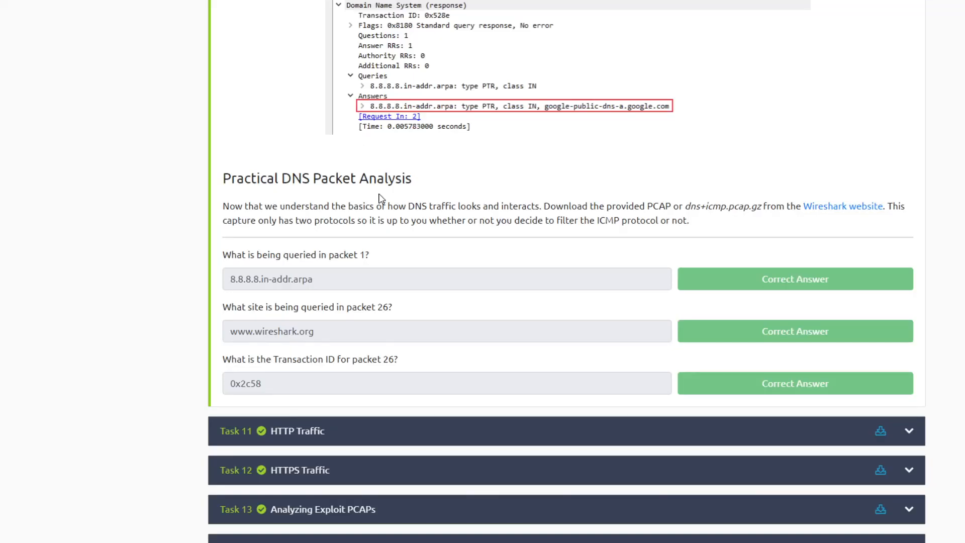
- Collapse Task 10 in the TryHackMe room, expand Task 11, HTTP Traffic, and go to its questions
{"action": "scroll", "coordinate": [490, 252], "scroll_direction": "up", "scroll_amount": 15}
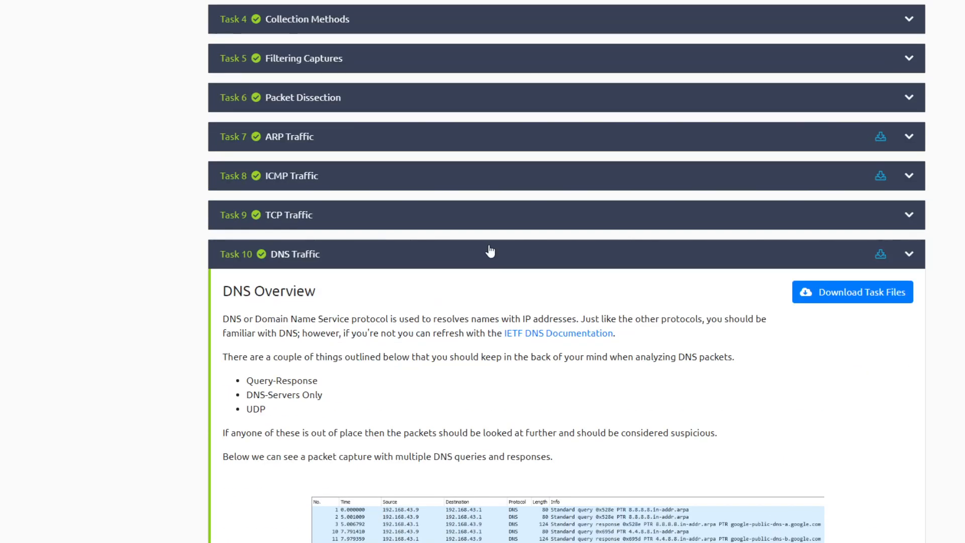
{"action": "left_click", "coordinate": [544, 255]}
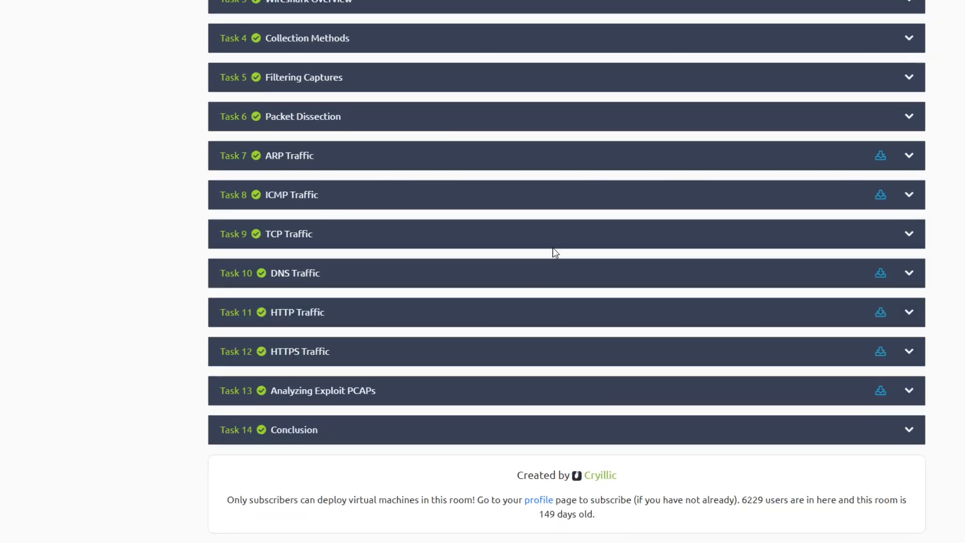
{"action": "left_click", "coordinate": [319, 322]}
{"action": "scroll", "coordinate": [799, 201], "scroll_direction": "down", "scroll_amount": 7}
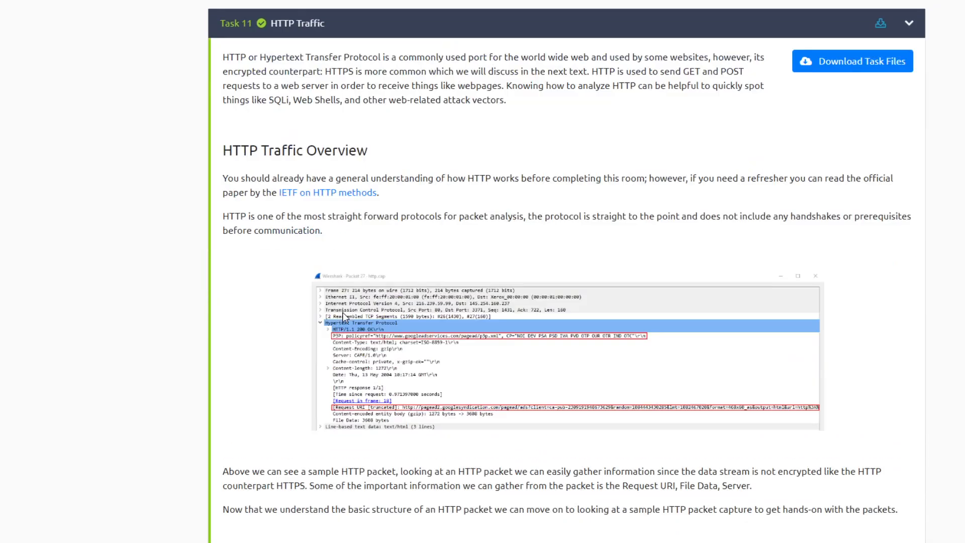
{"action": "scroll", "coordinate": [800, 201], "scroll_direction": "up", "scroll_amount": 5}
{"action": "scroll", "coordinate": [518, 271], "scroll_direction": "down", "scroll_amount": 20}
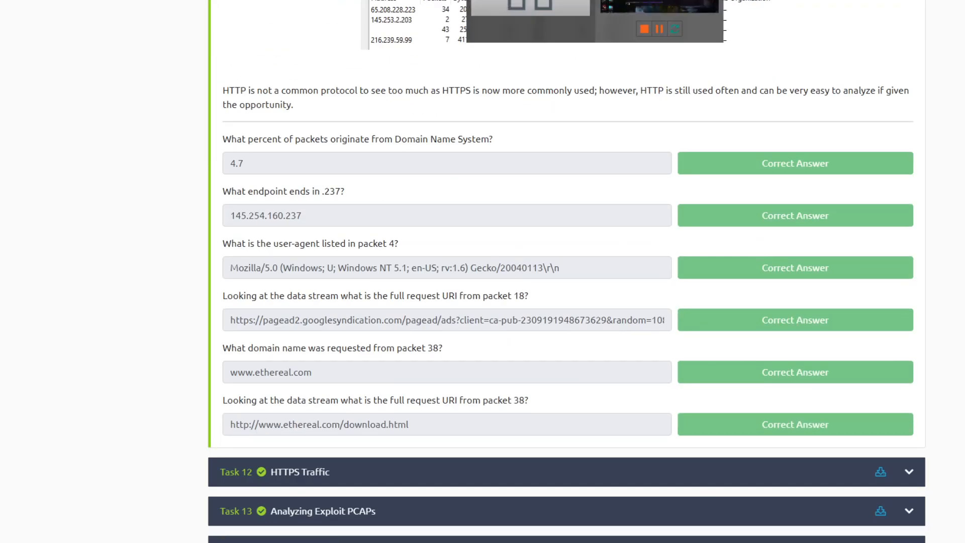
- Close the DNS capture and open the HTTP one from Konsole with sudo wireshark http.cap
{"action": "left_click", "coordinate": [646, 23]}
{"action": "key", "text": "Up"}
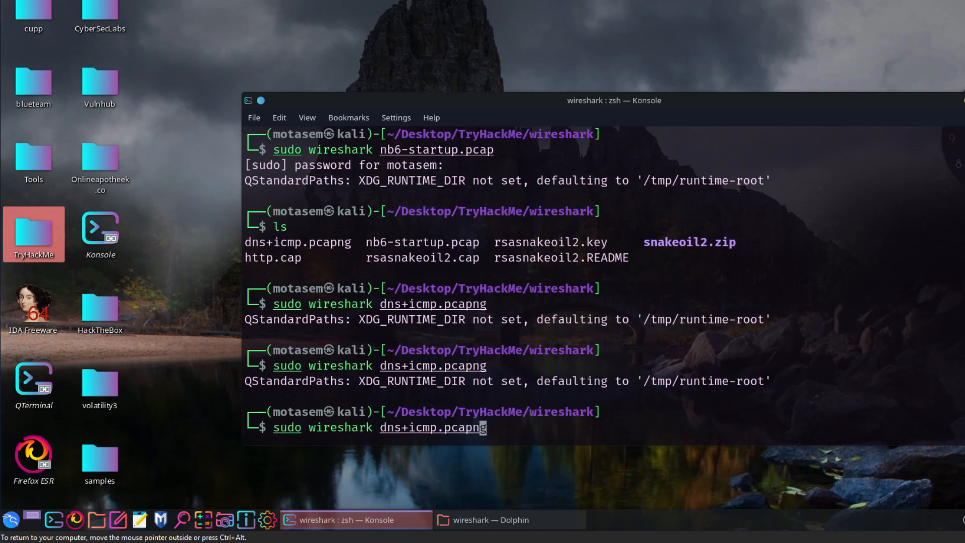
{"action": "key", "text": "Left"}
{"action": "key", "text": "Left"}
{"action": "key", "text": "Left"}
{"action": "key", "text": "Left"}
{"action": "key", "text": "Left"}
{"action": "key", "text": "Left"}
{"action": "key", "text": "Left"}
{"action": "key", "text": "Left"}
{"action": "key", "text": "Left"}
{"action": "key", "text": "Left"}
{"action": "key", "text": "Left"}
{"action": "key", "text": "Left"}
{"action": "key", "text": "Left"}
{"action": "key", "text": "Left"}
{"action": "key", "text": "Left"}
{"action": "key", "text": "ctrl+k"}
{"action": "type", "text": "http.cap"}
{"action": "key", "text": "Return"}
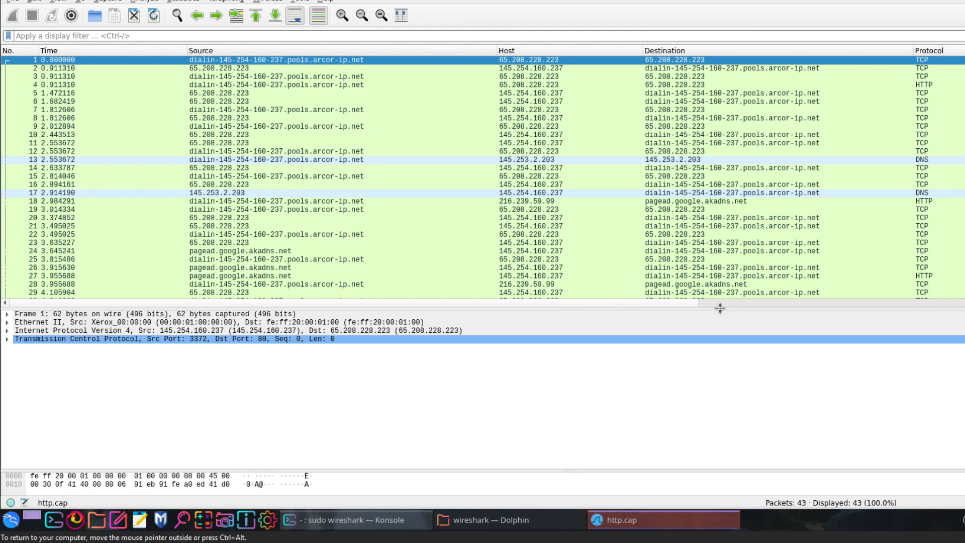
- Enlarge the packet list and review the Task 11 question on the percent of packets originating from Domain Name System
{"action": "left_click_drag", "start_coordinate": [720, 308], "coordinate": [725, 366]}
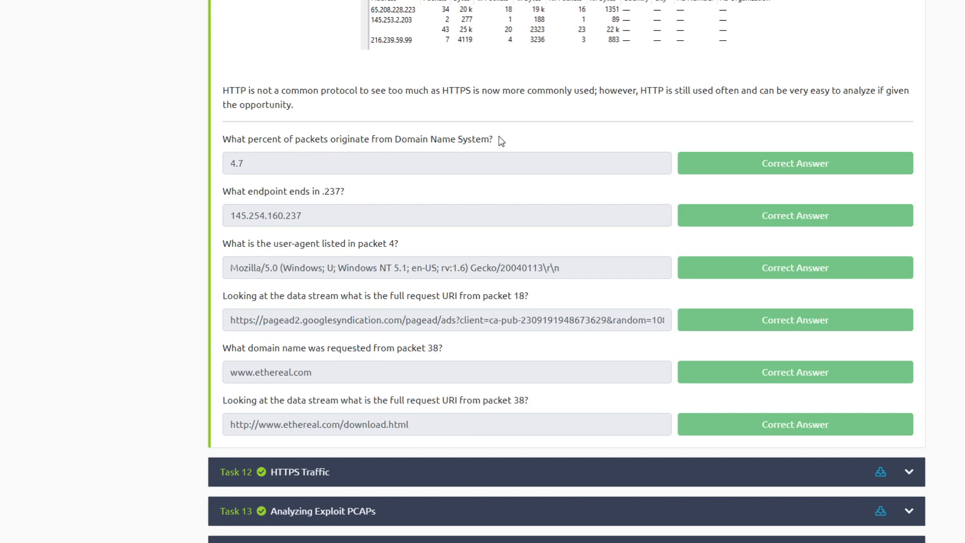
{"action": "left_click_drag", "start_coordinate": [494, 143], "coordinate": [210, 143]}
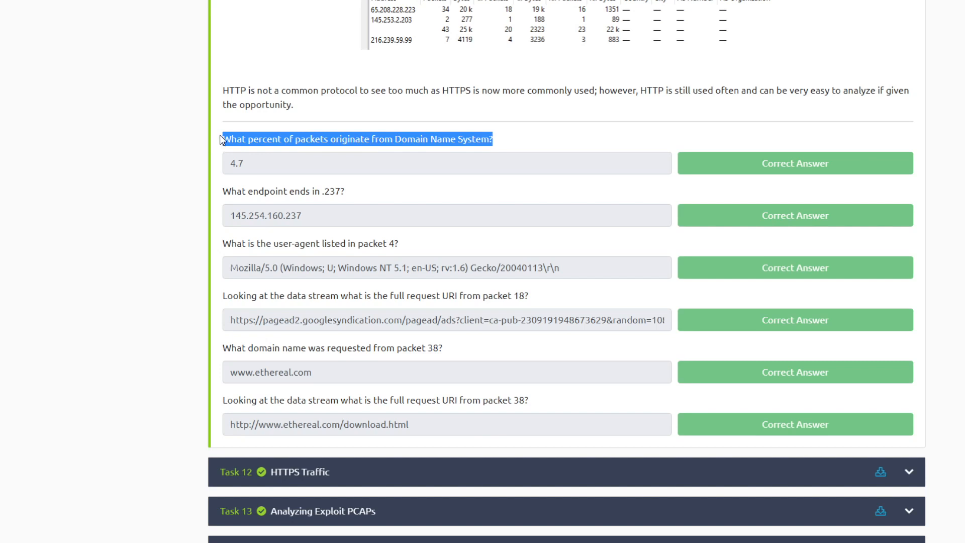
{"action": "left_click", "coordinate": [566, 2]}
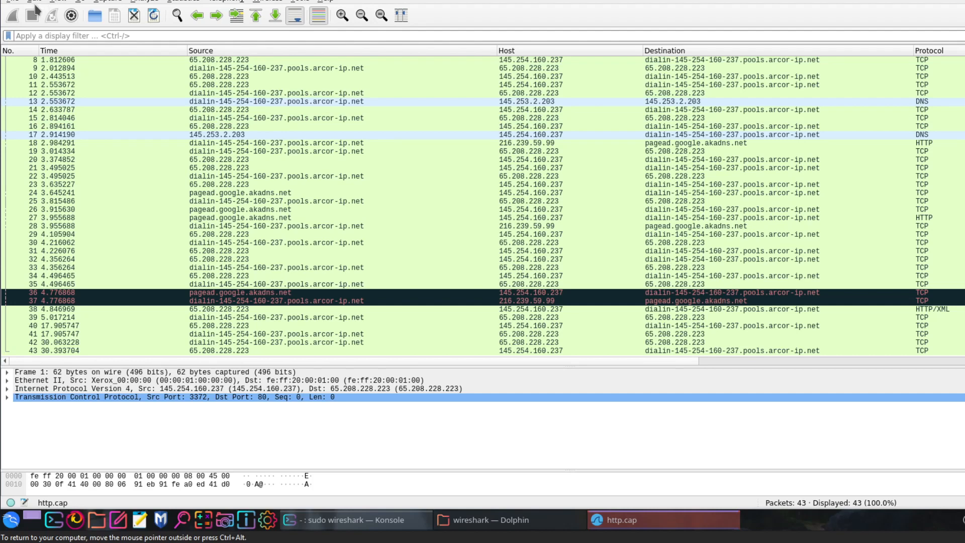
- Open the Protocol Hierarchy statistics and compare the Domain Name System packet percentage with the Task 11 answer
{"action": "left_click", "coordinate": [107, 1]}
{"action": "left_click", "coordinate": [108, 1]}
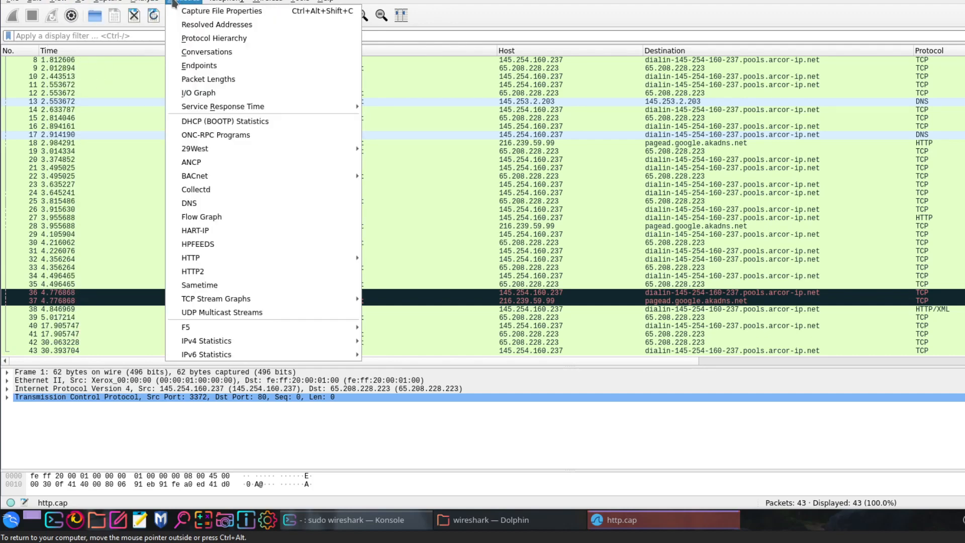
{"action": "left_click", "coordinate": [174, 38]}
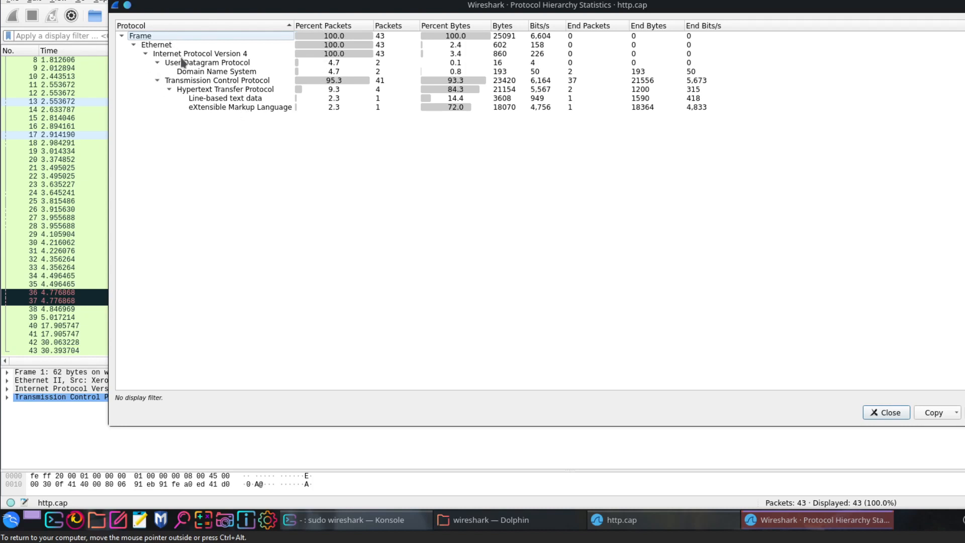
{"action": "left_click", "coordinate": [197, 73]}
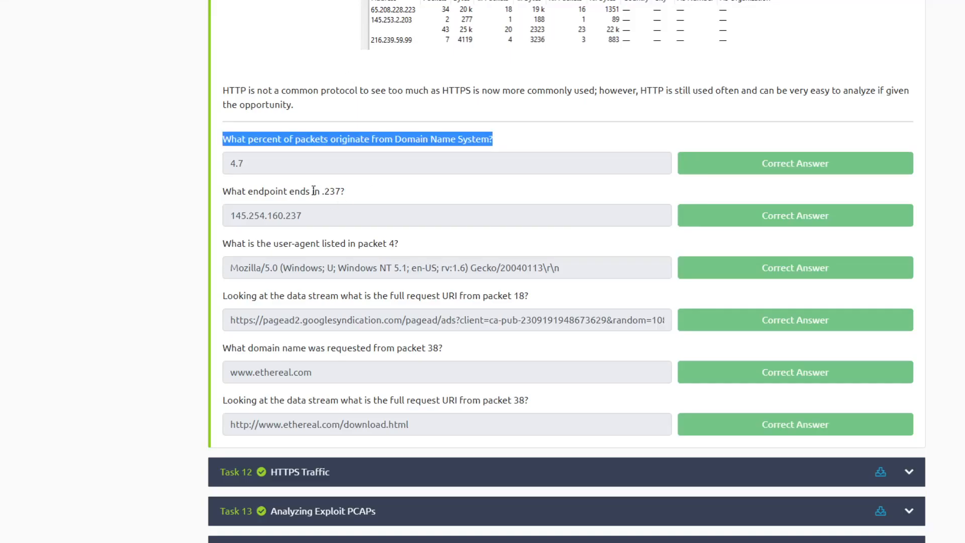
{"action": "double_click", "coordinate": [230, 166]}
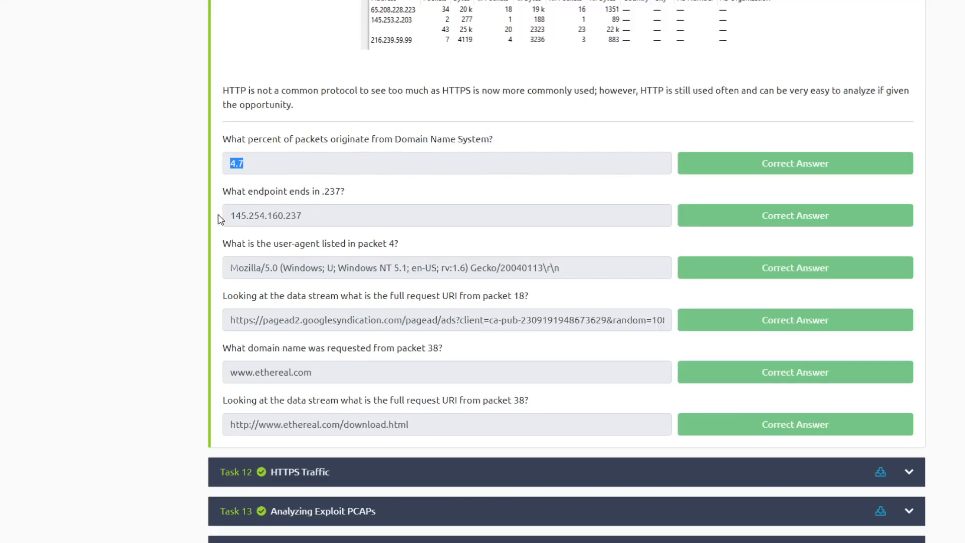
{"action": "left_click_drag", "start_coordinate": [324, 192], "coordinate": [332, 186]}
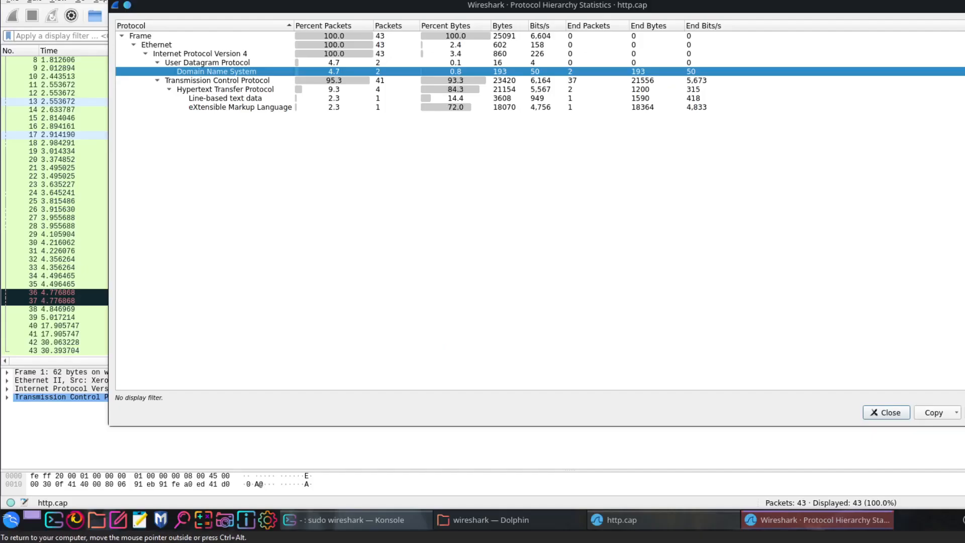
{"action": "left_click", "coordinate": [889, 413]}
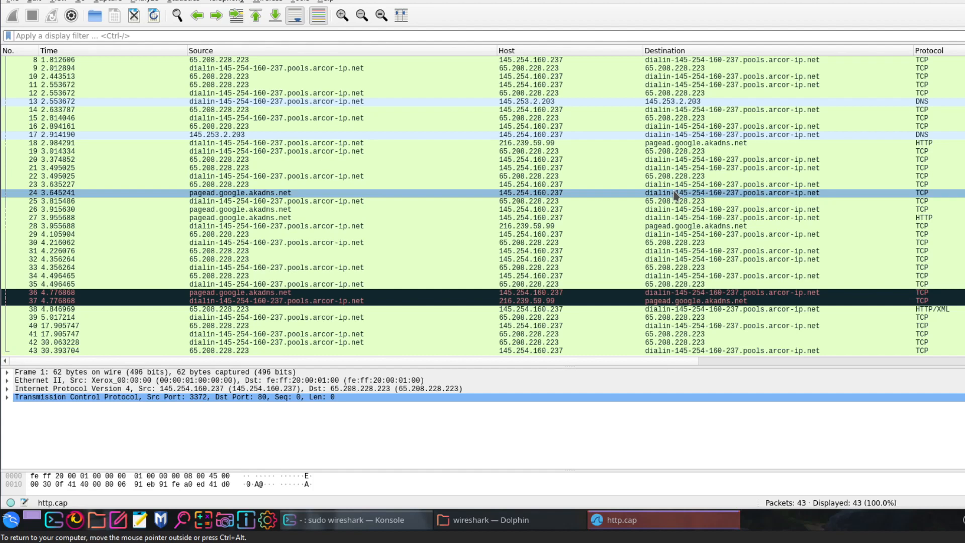
- Look through the Source and Host addresses in the packet list for the endpoint ending in .237
{"action": "left_click", "coordinate": [409, 150]}
{"action": "left_click", "coordinate": [415, 144]}
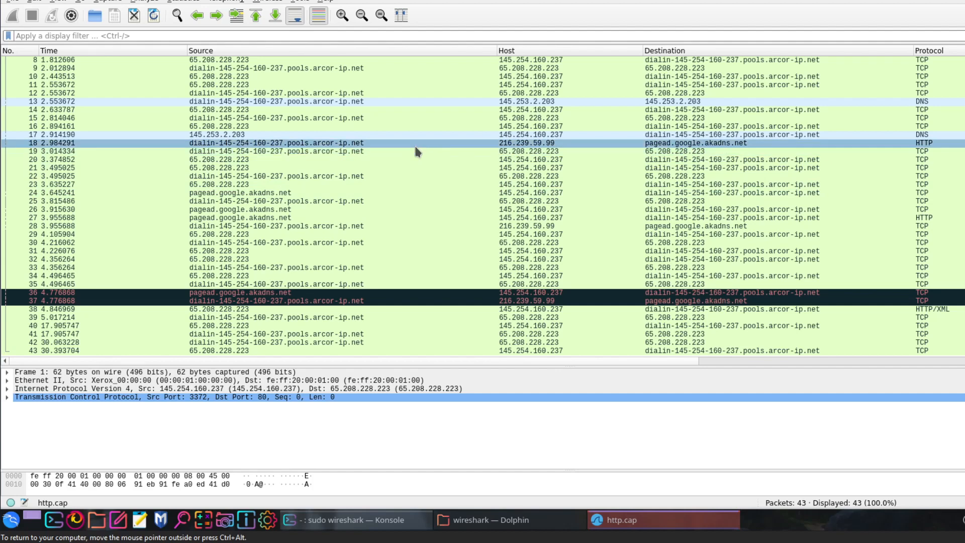
{"action": "left_click", "coordinate": [419, 127]}
{"action": "left_click", "coordinate": [422, 111]}
{"action": "left_click", "coordinate": [448, 176]}
{"action": "left_click", "coordinate": [462, 209]}
{"action": "left_click", "coordinate": [502, 159]}
{"action": "left_click", "coordinate": [511, 151]}
{"action": "left_click", "coordinate": [511, 145]}
{"action": "left_click", "coordinate": [443, 167]}
{"action": "left_click", "coordinate": [546, 210]}
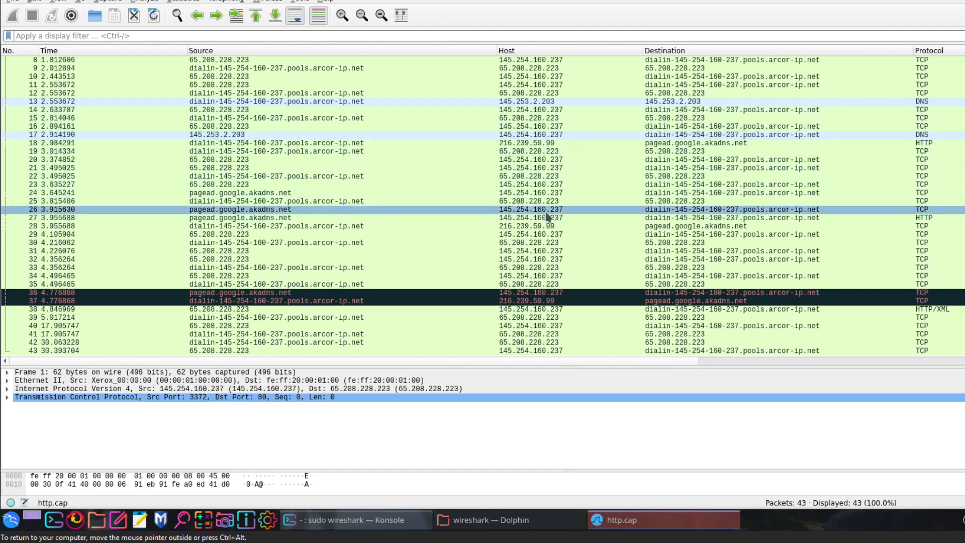
{"action": "left_click", "coordinate": [549, 218]}
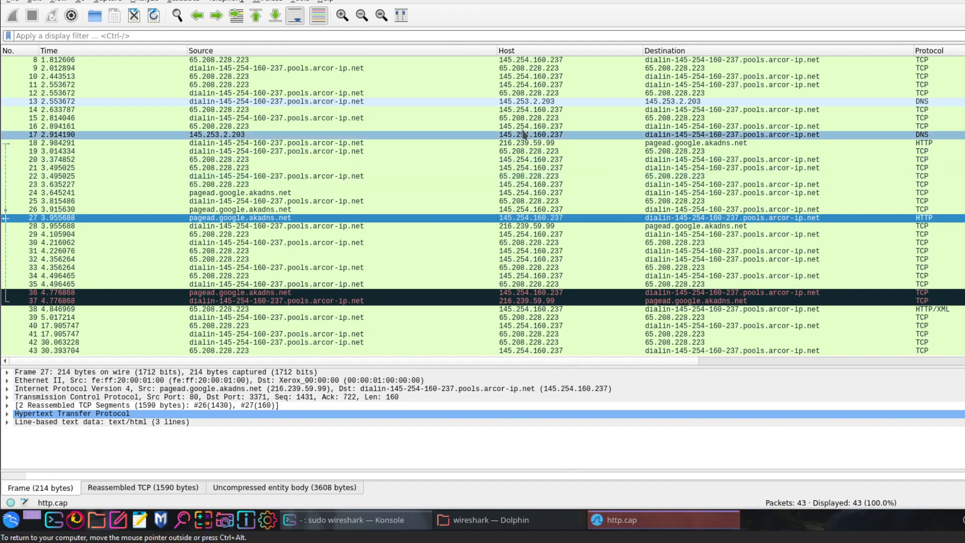
- Open the Endpoints statistics and find the IPv4 address ending in .237
{"action": "left_click", "coordinate": [184, 1]}
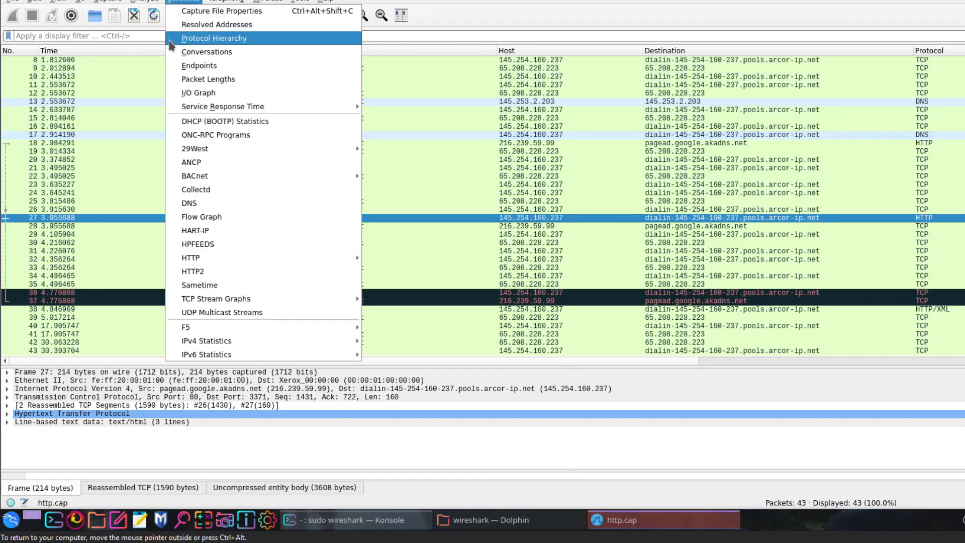
{"action": "left_click", "coordinate": [199, 65]}
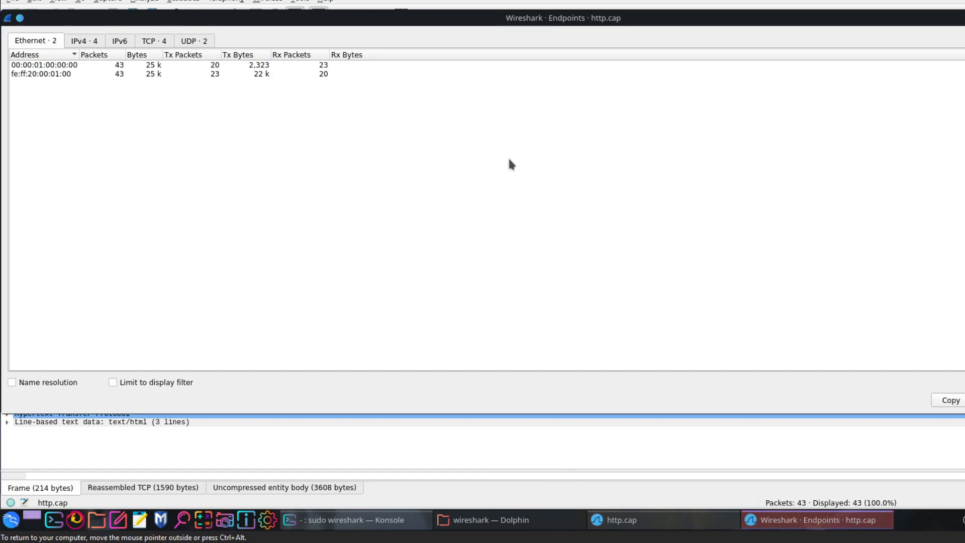
{"action": "left_click", "coordinate": [83, 41]}
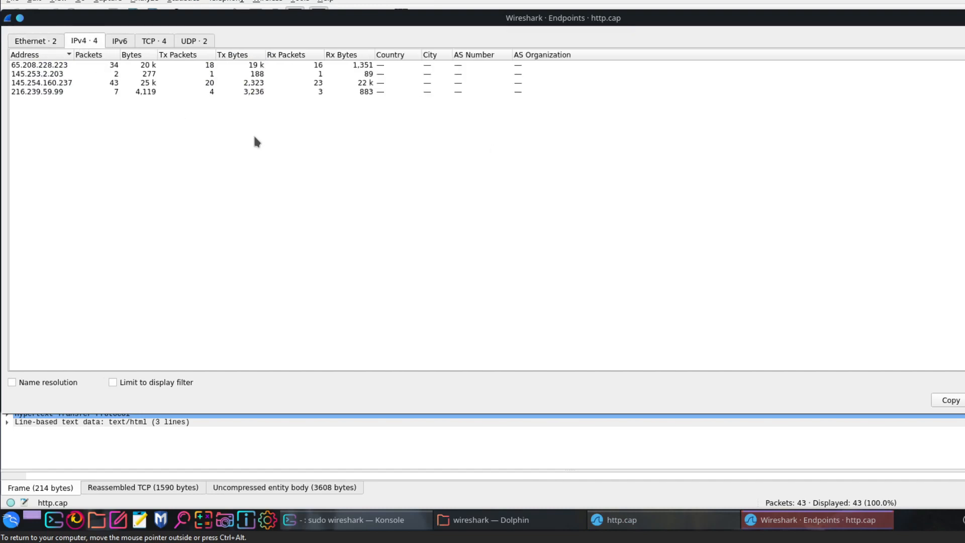
{"action": "left_click", "coordinate": [53, 83]}
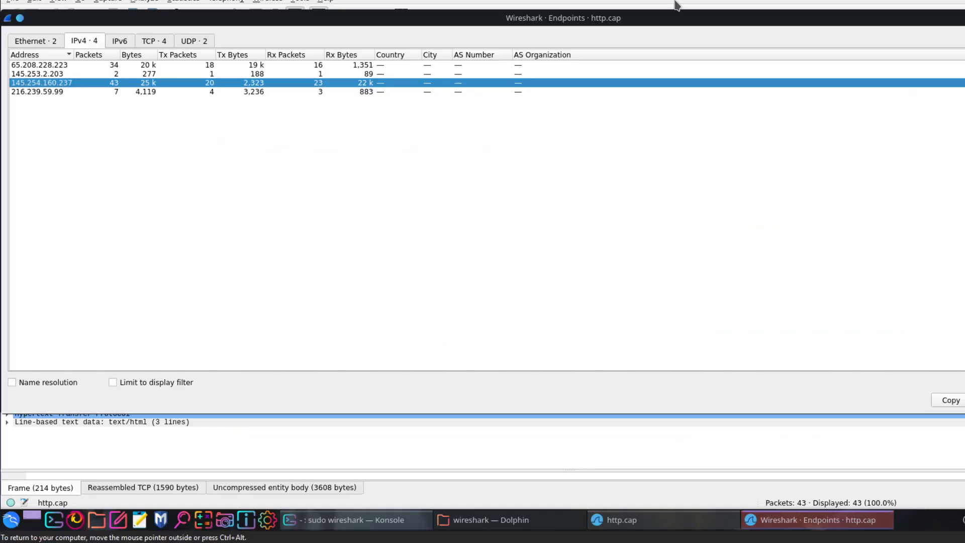
{"action": "left_click", "coordinate": [964, 18]}
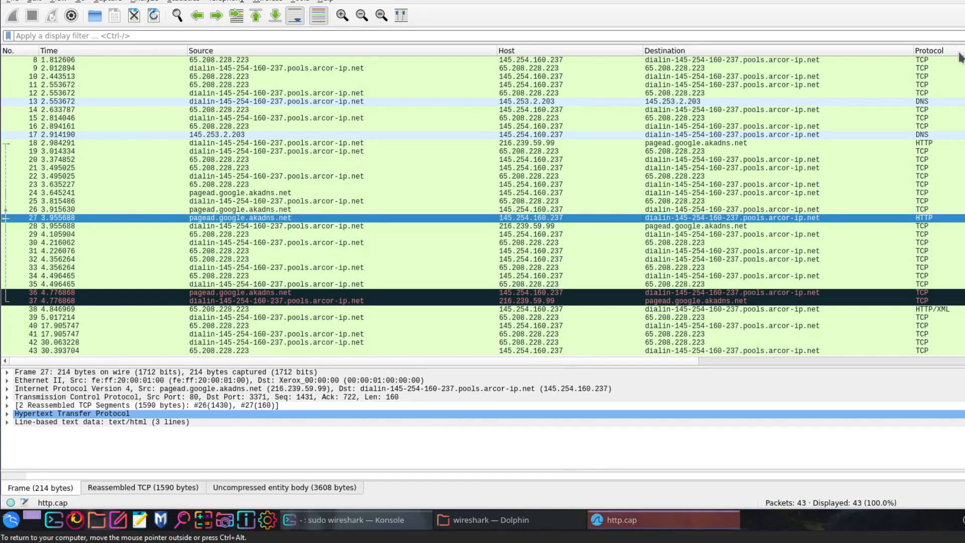
- Select packet 4, enlarge the packet details, and inspect the User-Agent header under Hypertext Transfer Protocol
{"action": "scroll", "coordinate": [125, 134], "scroll_direction": "up", "scroll_amount": 3}
{"action": "left_click", "coordinate": [76, 85]}
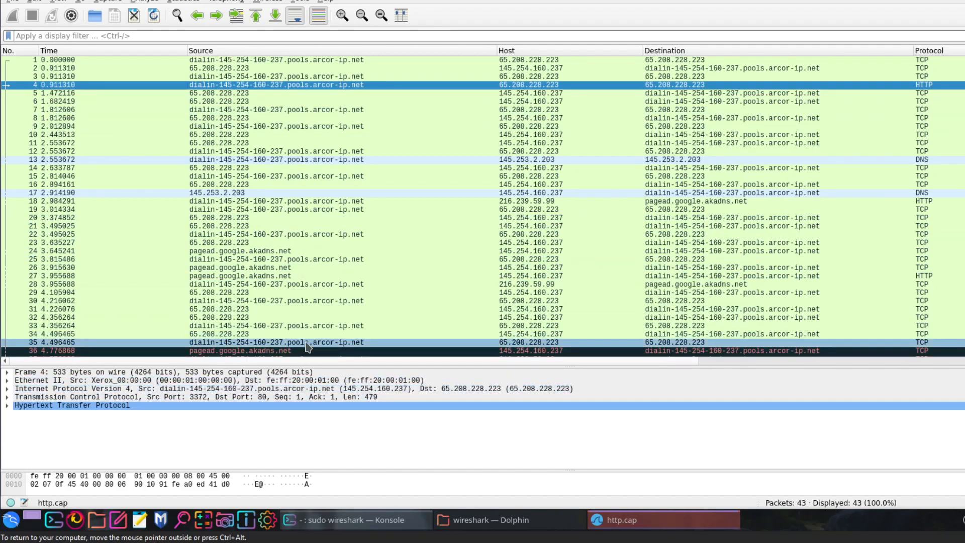
{"action": "left_click_drag", "start_coordinate": [312, 363], "coordinate": [312, 254]}
{"action": "left_click", "coordinate": [8, 300]}
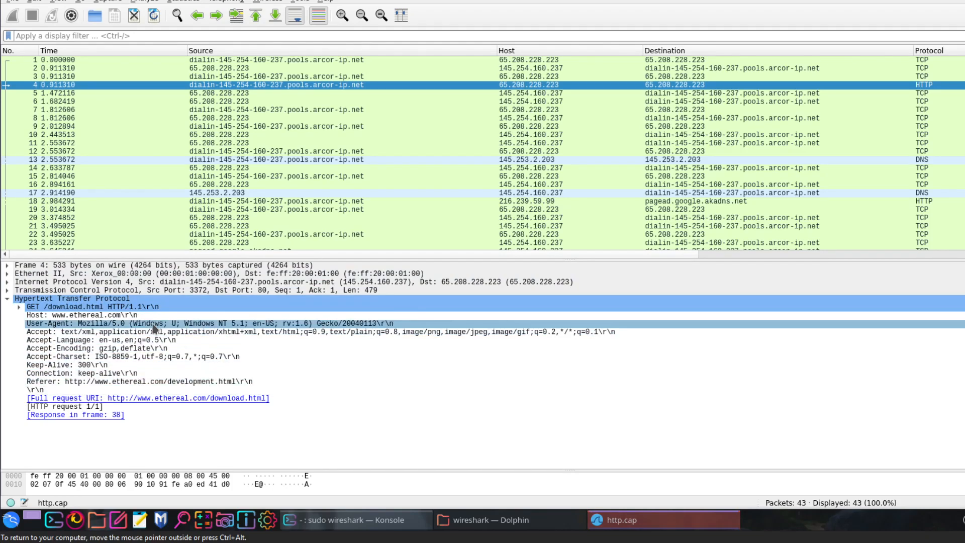
{"action": "left_click", "coordinate": [241, 325]}
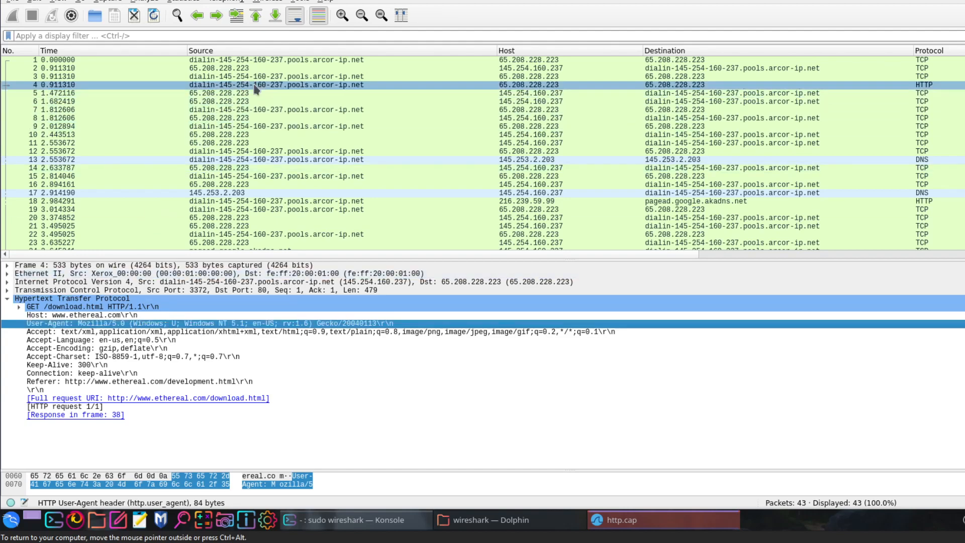
{"action": "right_click", "coordinate": [123, 324]}
{"action": "mouse_move", "coordinate": [227, 205]}
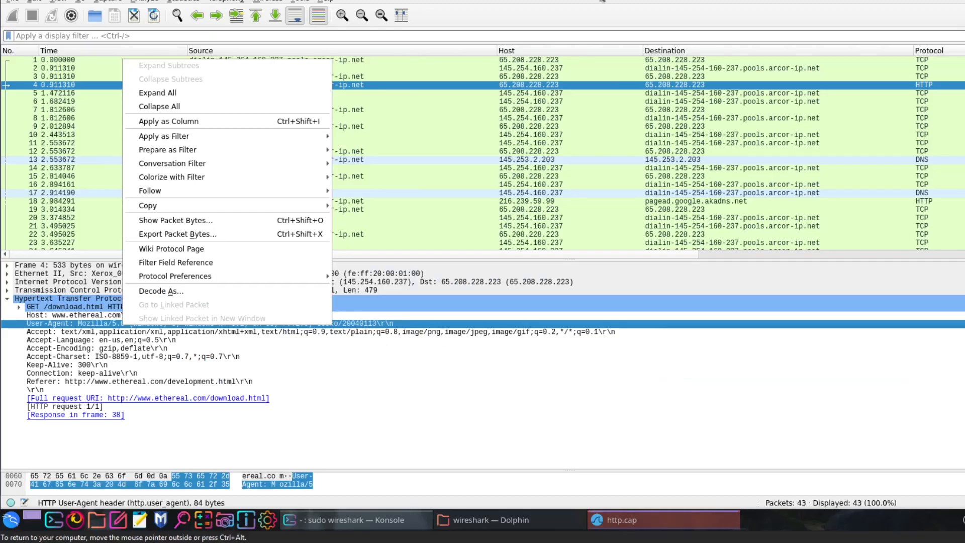
- Select packet 18 and copy the value of its Full request URI field
{"action": "left_click_drag", "start_coordinate": [76, 129], "coordinate": [83, 203]}
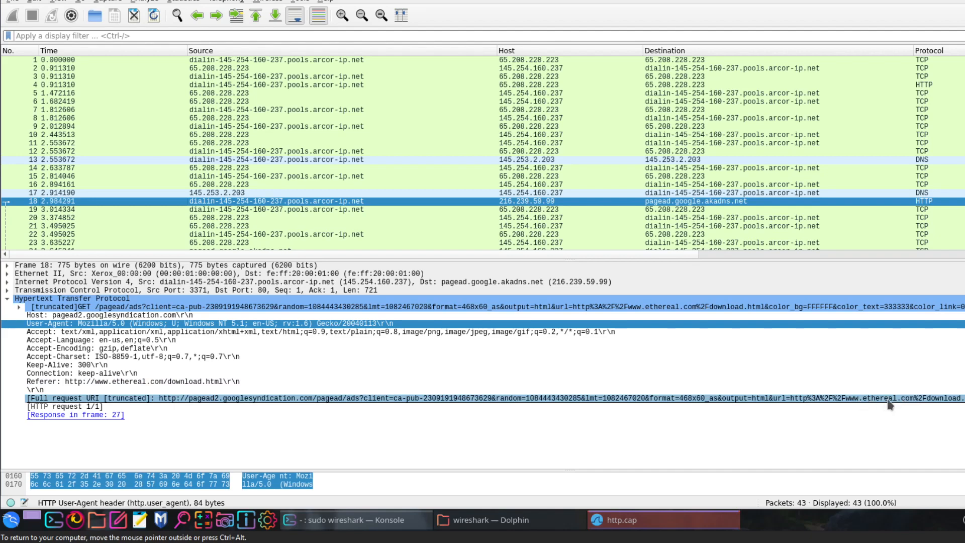
{"action": "right_click", "coordinate": [305, 396]}
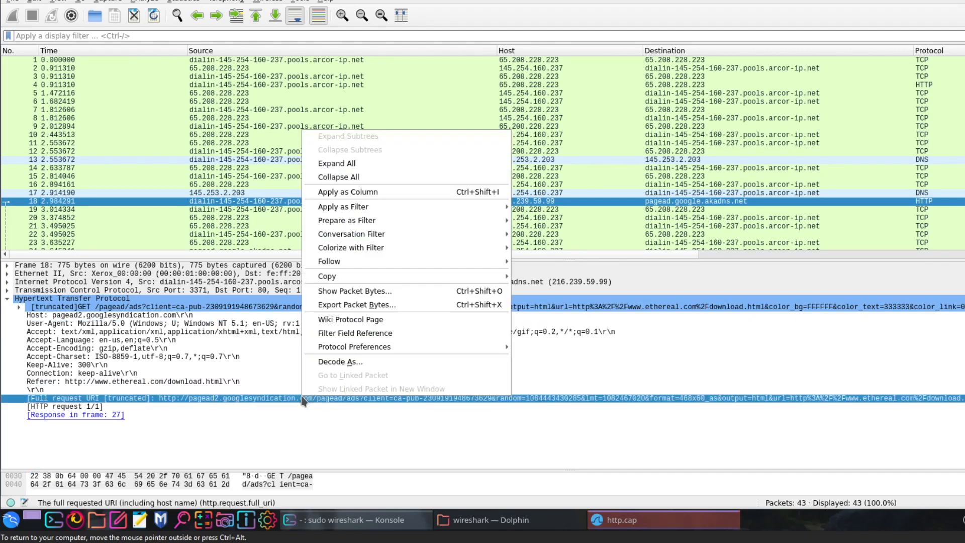
{"action": "mouse_move", "coordinate": [360, 279]}
{"action": "left_click", "coordinate": [585, 332]}
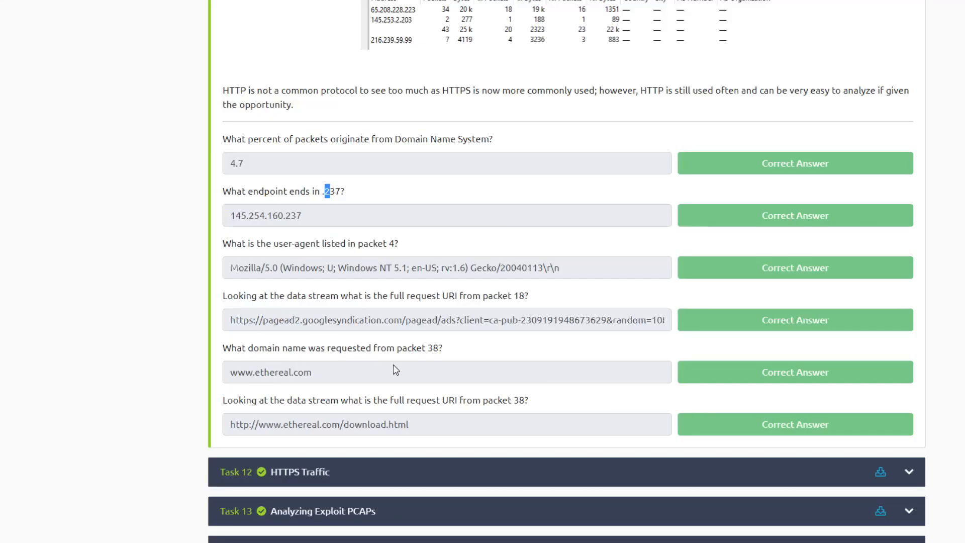
- Select packet 38 and inspect the Request URI under its Hypertext Transfer Protocol details
{"action": "left_click", "coordinate": [639, 1]}
{"action": "left_click", "coordinate": [205, 136]}
{"action": "scroll", "coordinate": [192, 172], "scroll_direction": "down", "scroll_amount": 3}
{"action": "scroll", "coordinate": [69, 237], "scroll_direction": "down", "scroll_amount": 3}
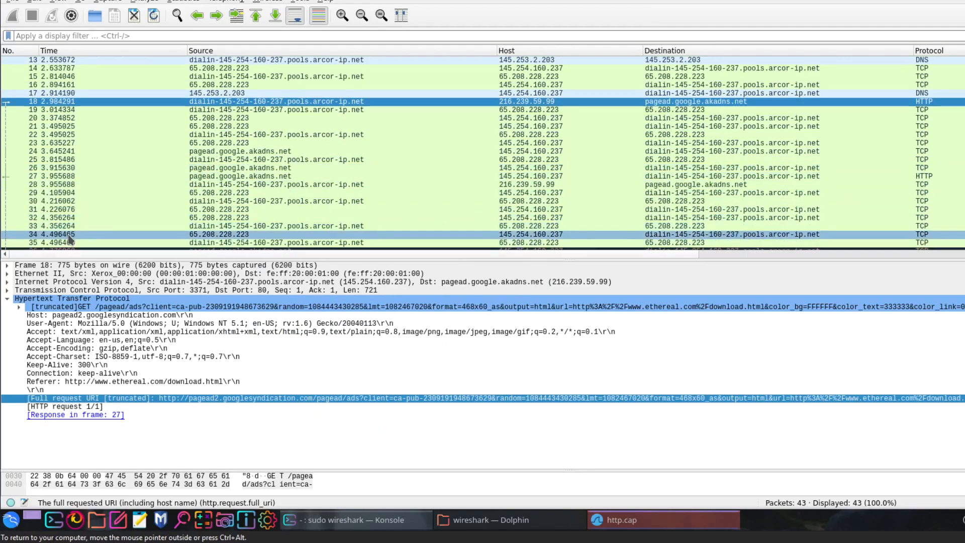
{"action": "left_click", "coordinate": [68, 217]}
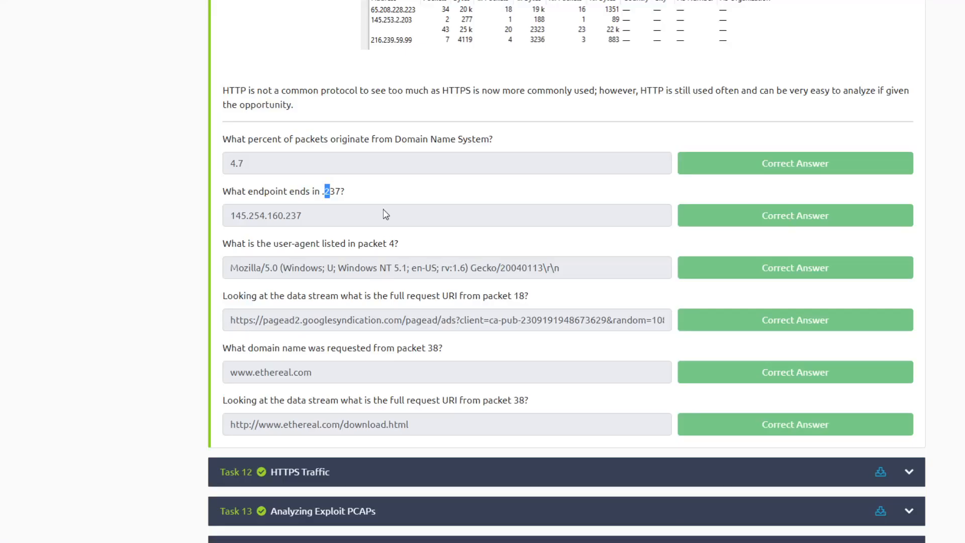
{"action": "left_click", "coordinate": [330, 381]}
{"action": "scroll", "coordinate": [227, 387], "scroll_direction": "down", "scroll_amount": 2}
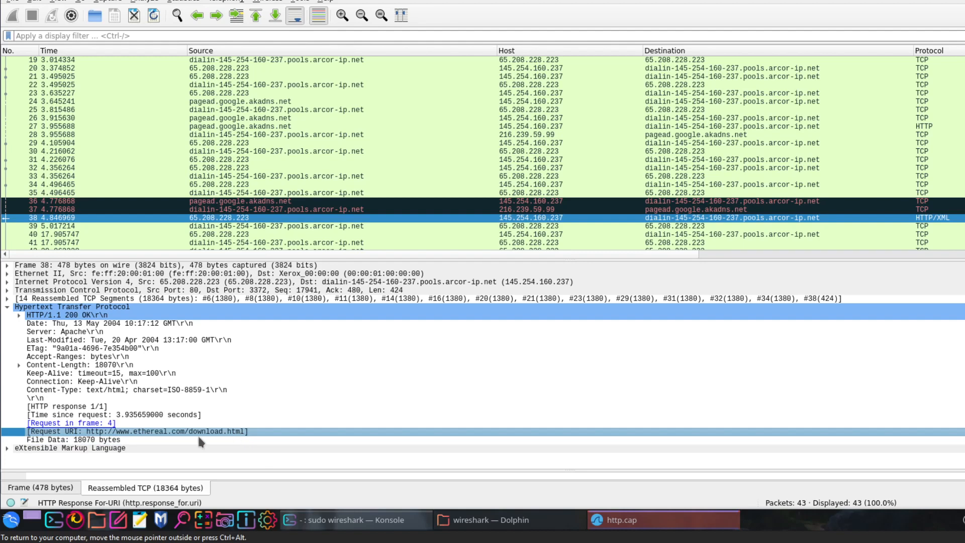
{"action": "right_click", "coordinate": [144, 432]}
{"action": "mouse_move", "coordinate": [166, 311]}
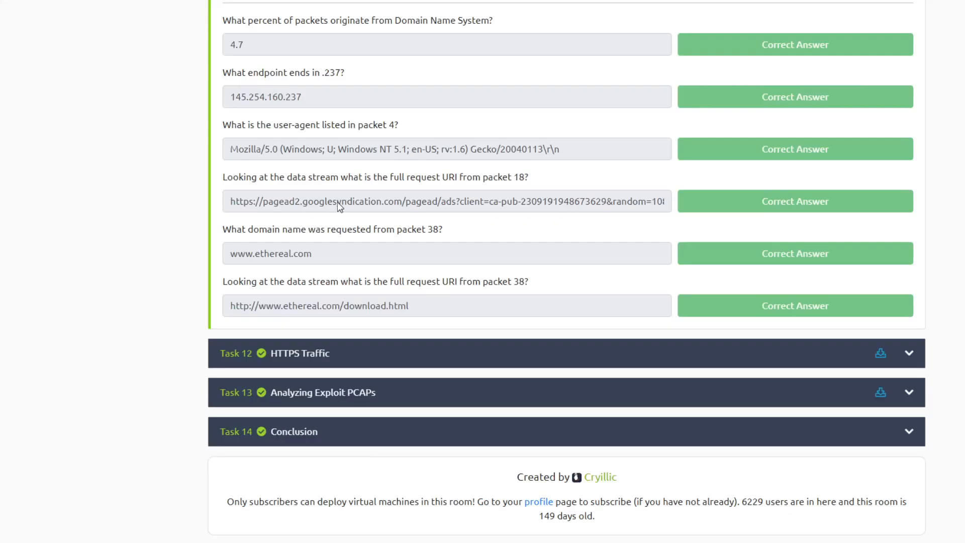
- Collapse Task 11 in the TryHackMe room and expand Task 12, HTTPS Traffic
{"action": "scroll", "coordinate": [345, 295], "scroll_direction": "up", "scroll_amount": 20}
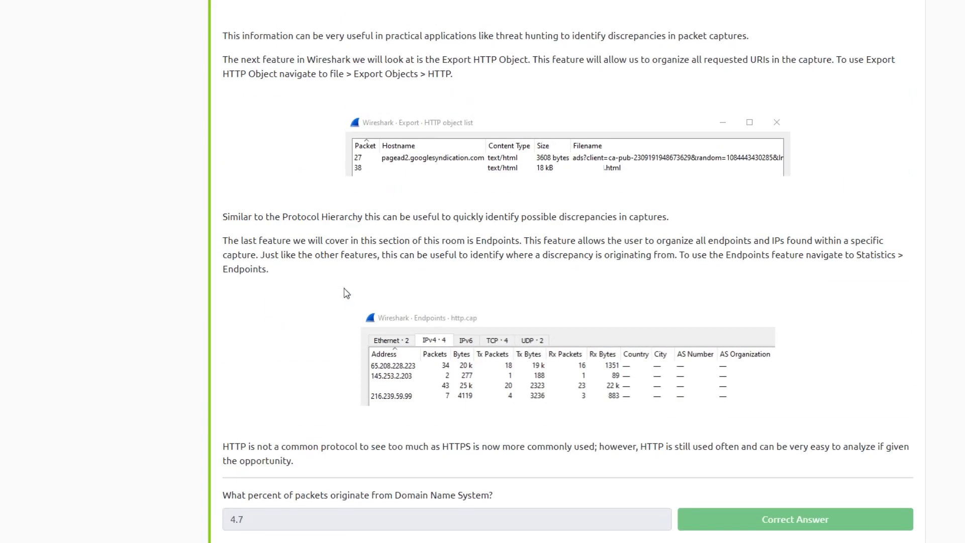
{"action": "scroll", "coordinate": [346, 296], "scroll_direction": "up", "scroll_amount": 8}
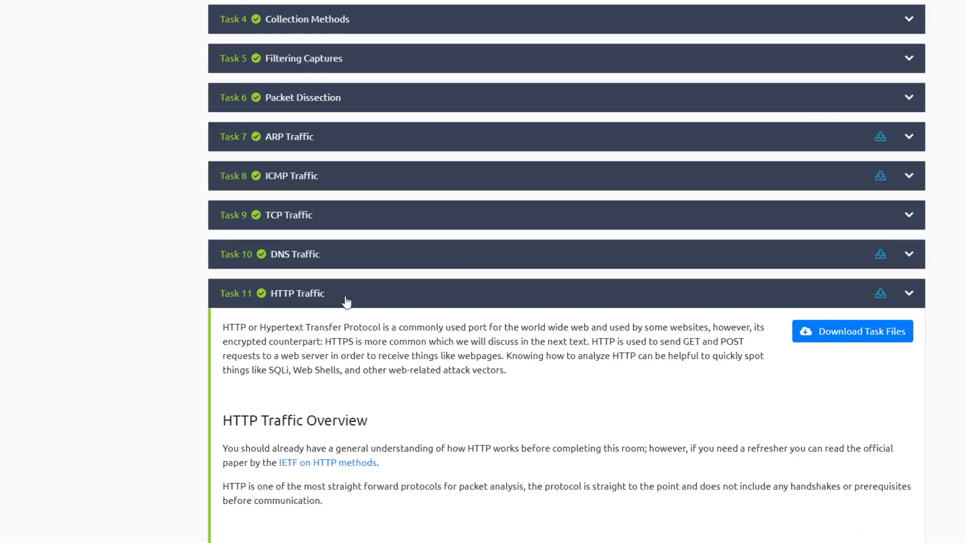
{"action": "left_click", "coordinate": [342, 298]}
{"action": "left_click", "coordinate": [343, 361]}
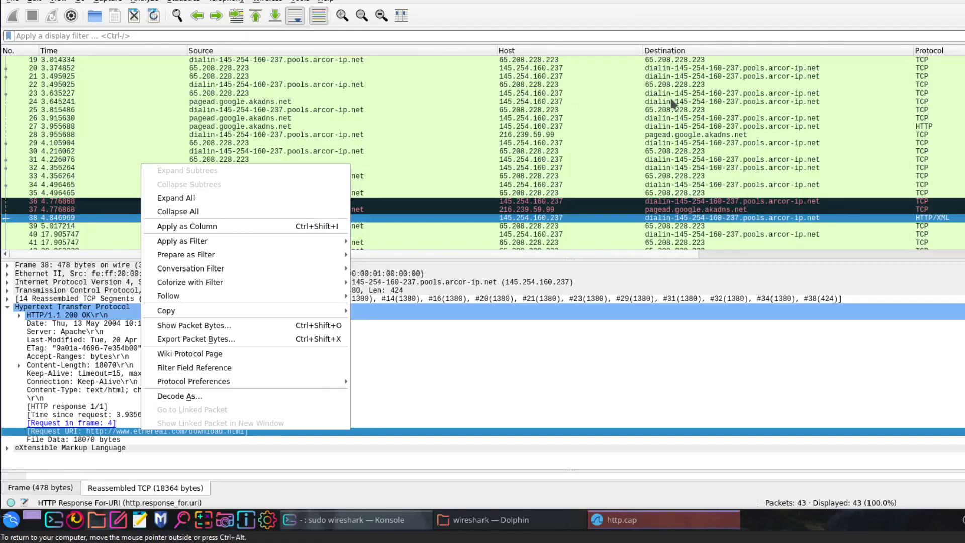
- Close the HTTP capture and try to open the HTTPS one from Konsole with sudo wireshark snakeoil2.cap
{"action": "left_click", "coordinate": [745, 285]}
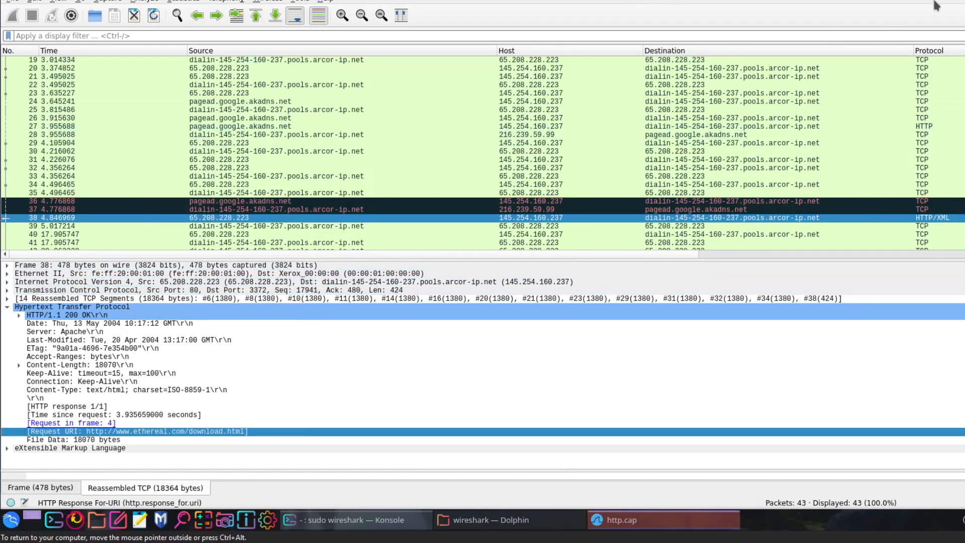
{"action": "key", "text": "ctrl+q"}
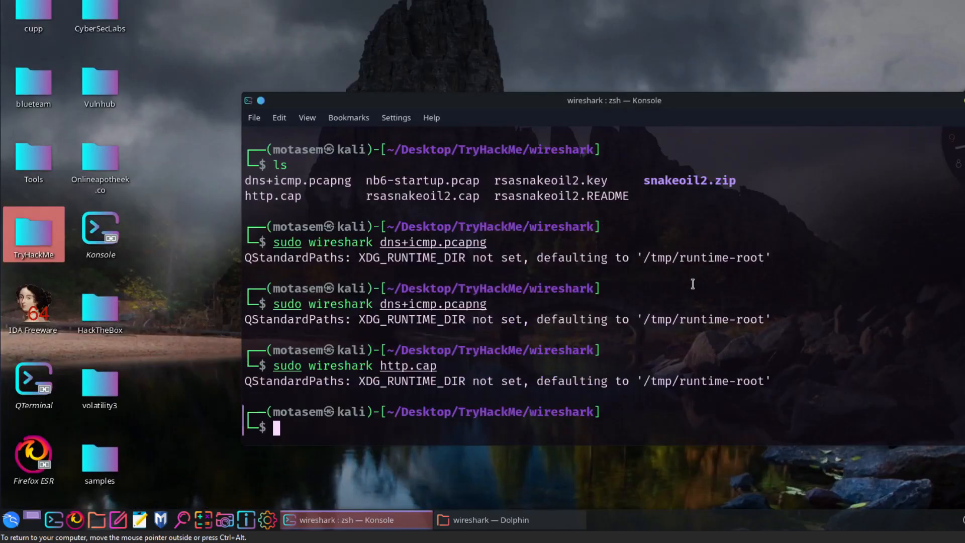
{"action": "key", "text": "Up"}
{"action": "key", "text": "BackSpace"}
{"action": "key", "text": "BackSpace"}
{"action": "key", "text": "BackSpace"}
{"action": "key", "text": "BackSpace"}
{"action": "type", "text": "sudo wireshark https"}
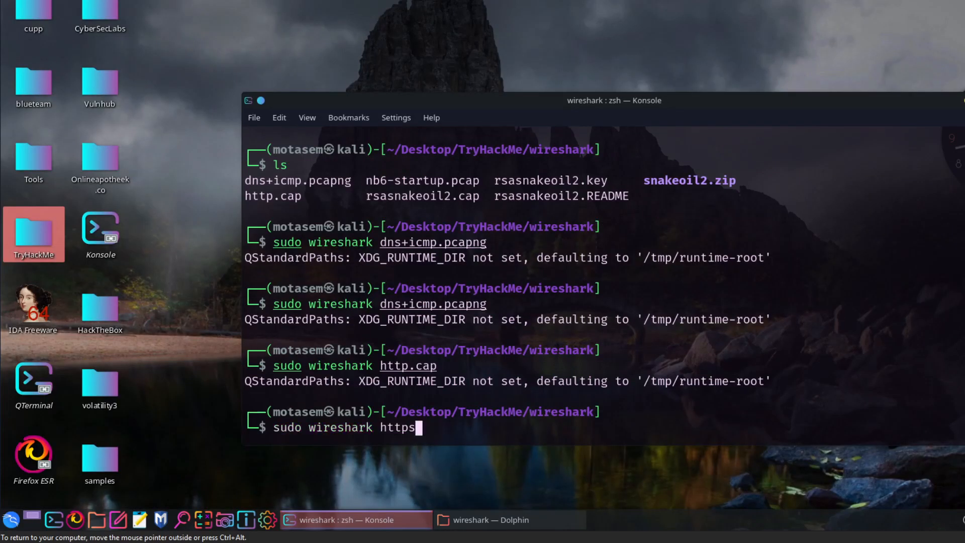
{"action": "key", "text": "BackSpace"}
{"action": "key", "text": "BackSpace"}
{"action": "key", "text": "BackSpace"}
{"action": "key", "text": "BackSpace"}
{"action": "key", "text": "BackSpace"}
{"action": "type", "text": "s"}
{"action": "key", "text": "Tab"}
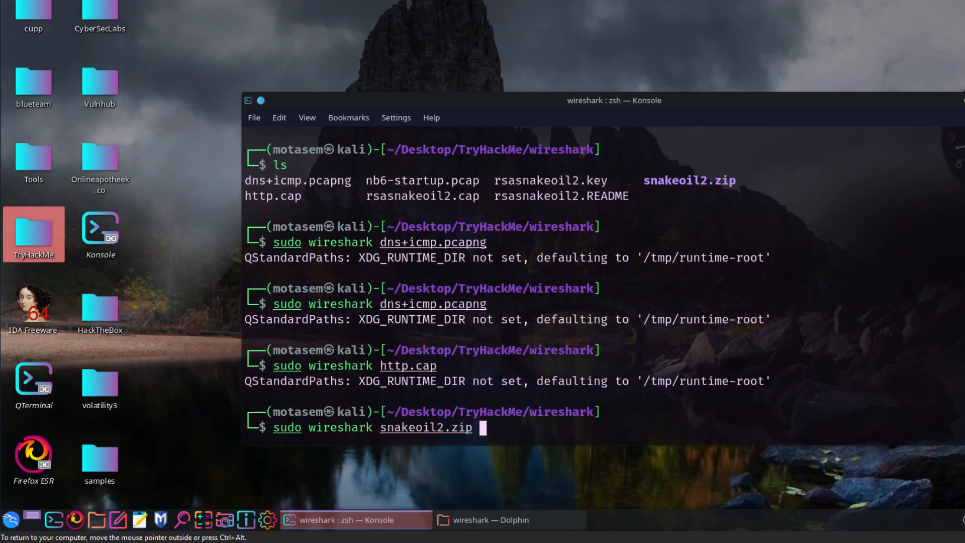
{"action": "key", "text": "BackSpace"}
{"action": "key", "text": "BackSpace"}
{"action": "key", "text": "BackSpace"}
{"action": "key", "text": "BackSpace"}
{"action": "type", "text": "ca"}
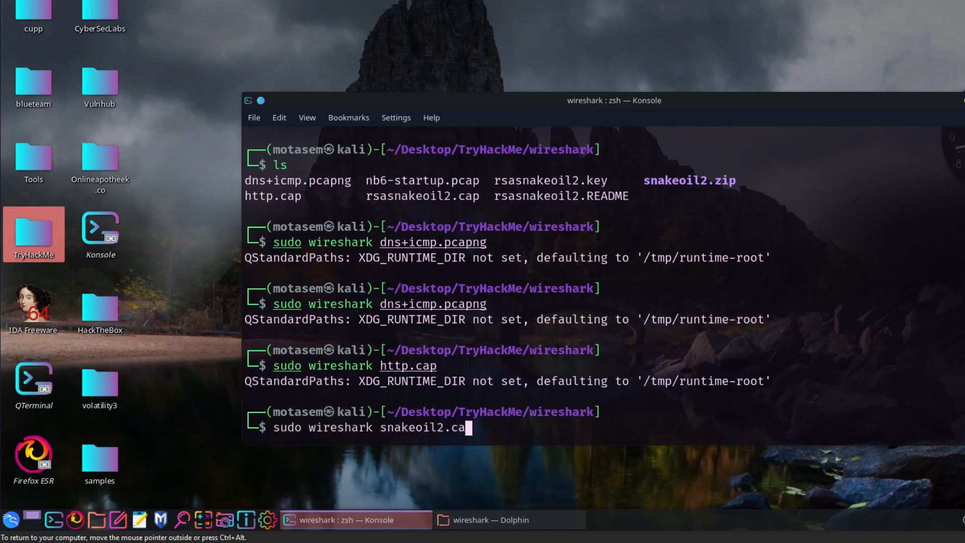
{"action": "type", "text": "p"}
{"action": "key", "text": "Return"}
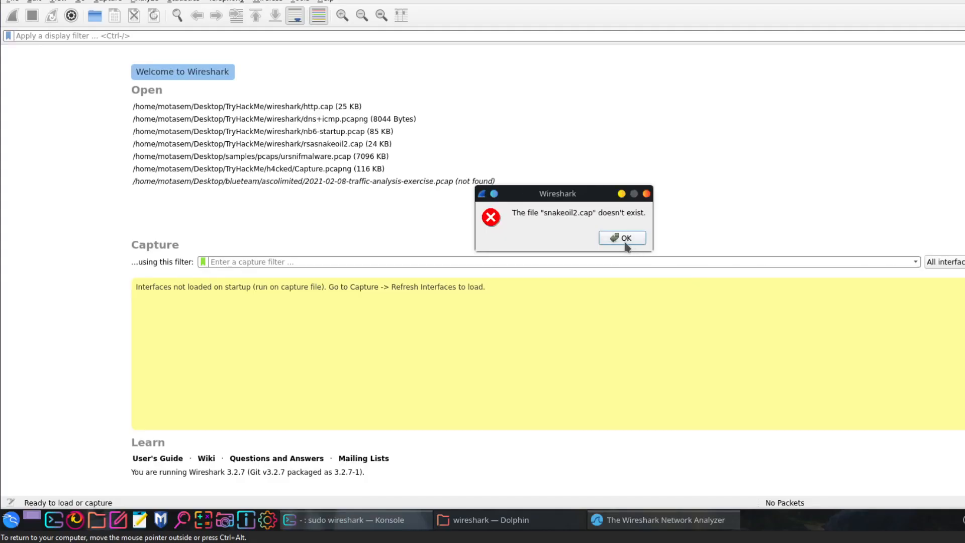
{"action": "left_click", "coordinate": [624, 240]}
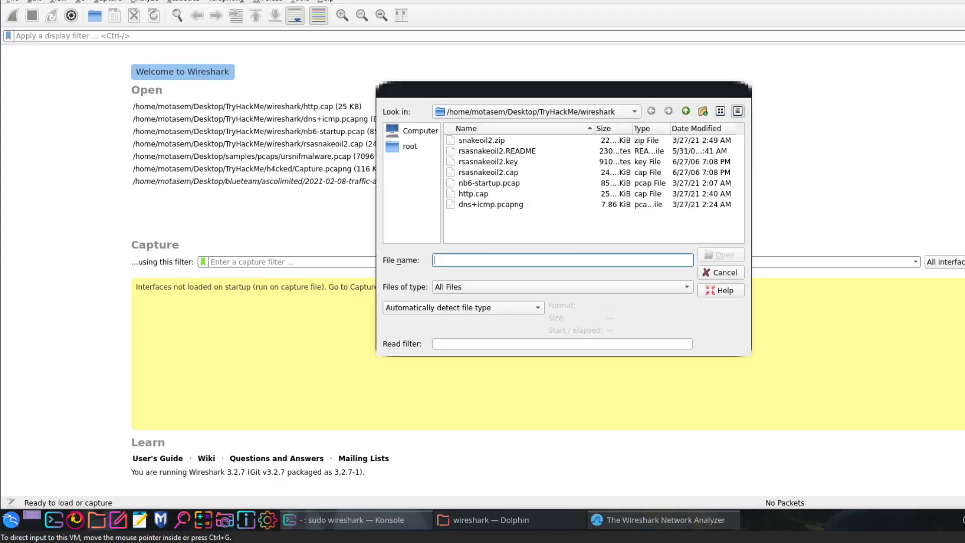
{"action": "left_click", "coordinate": [718, 271]}
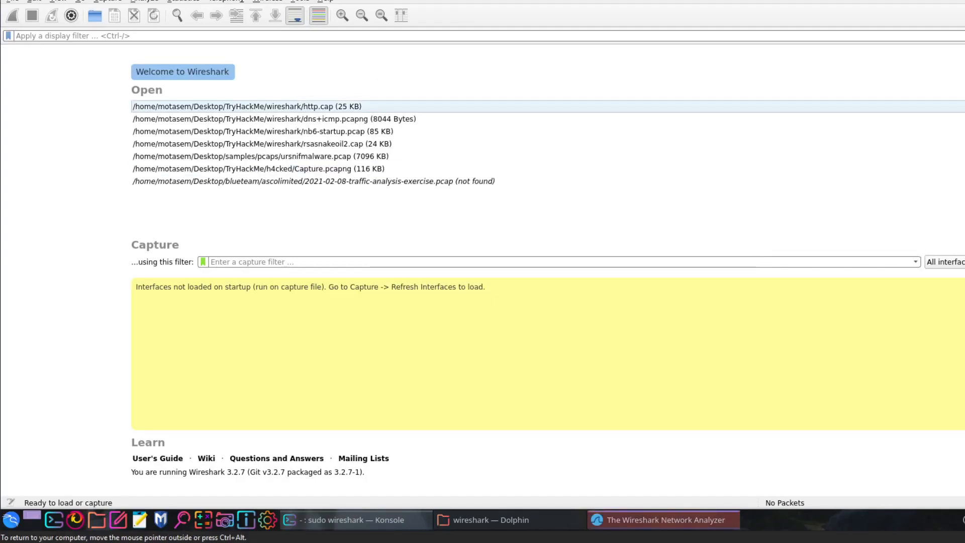
- Close the empty Wireshark window and list the files in the wireshark folder with ls
{"action": "key", "text": "ctrl+q"}
{"action": "type", "text": "ls"}
{"action": "key", "text": "Return"}
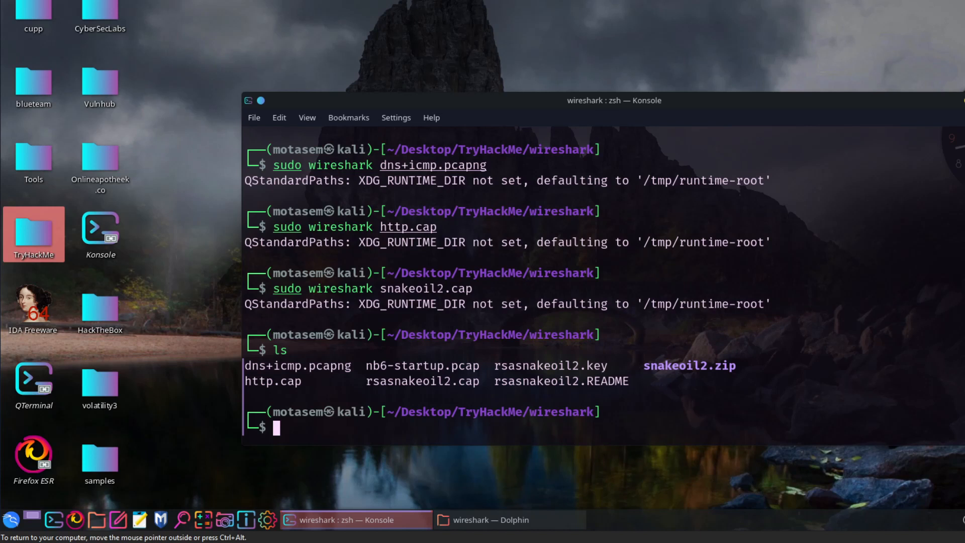
- Open rsasnakeoil2.cap from the terminal with sudo wireshark and enlarge the packet list area
{"action": "type", "text": "sudo r"}
{"action": "key", "text": "Tab"}
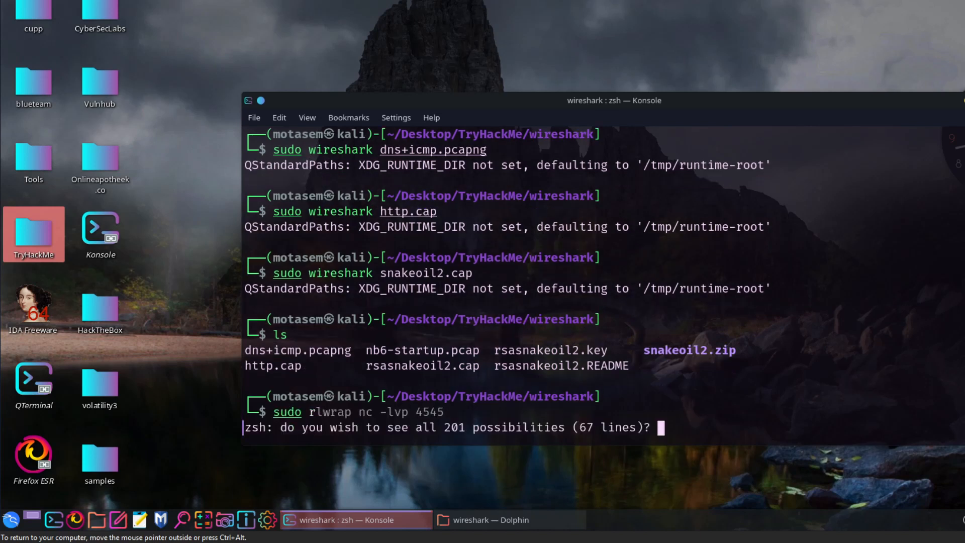
{"action": "key", "text": "n"}
{"action": "key", "text": "BackSpace"}
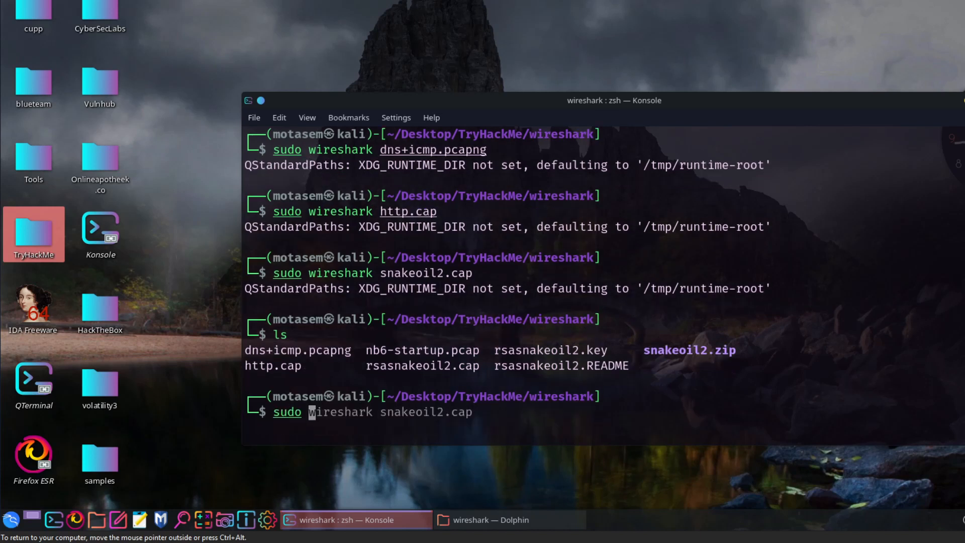
{"action": "type", "text": "wi"}
{"action": "key", "text": "Tab"}
{"action": "key", "text": "Right"}
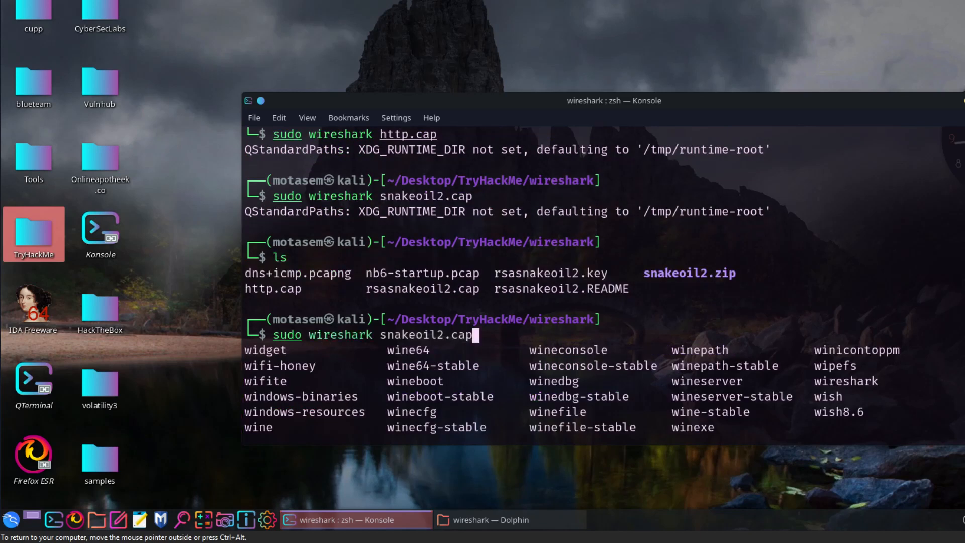
{"action": "key", "text": "BackSpace"}
{"action": "key", "text": "BackSpace"}
{"action": "key", "text": "BackSpace"}
{"action": "key", "text": "BackSpace"}
{"action": "key", "text": "BackSpace"}
{"action": "key", "text": "BackSpace"}
{"action": "key", "text": "BackSpace"}
{"action": "key", "text": "BackSpace"}
{"action": "key", "text": "BackSpace"}
{"action": "key", "text": "BackSpace"}
{"action": "key", "text": "BackSpace"}
{"action": "key", "text": "BackSpace"}
{"action": "key", "text": "BackSpace"}
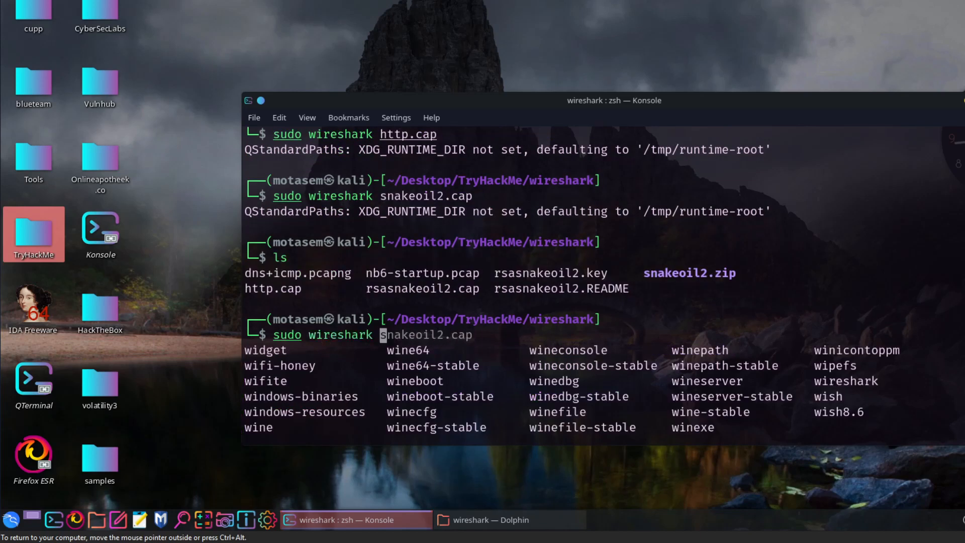
{"action": "type", "text": "r"}
{"action": "key", "text": "Tab"}
{"action": "type", "text": "cap"}
{"action": "key", "text": "Return"}
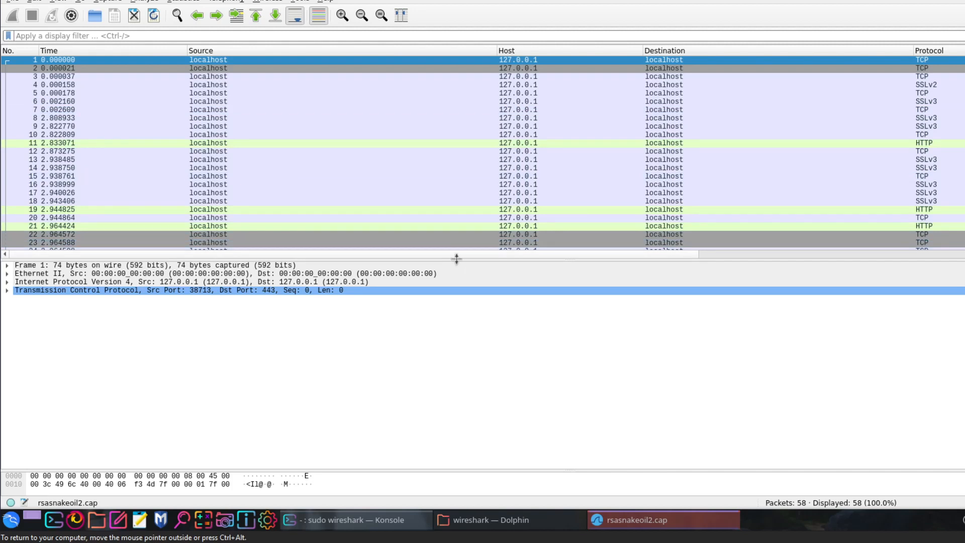
{"action": "left_click_drag", "start_coordinate": [457, 259], "coordinate": [418, 411]}
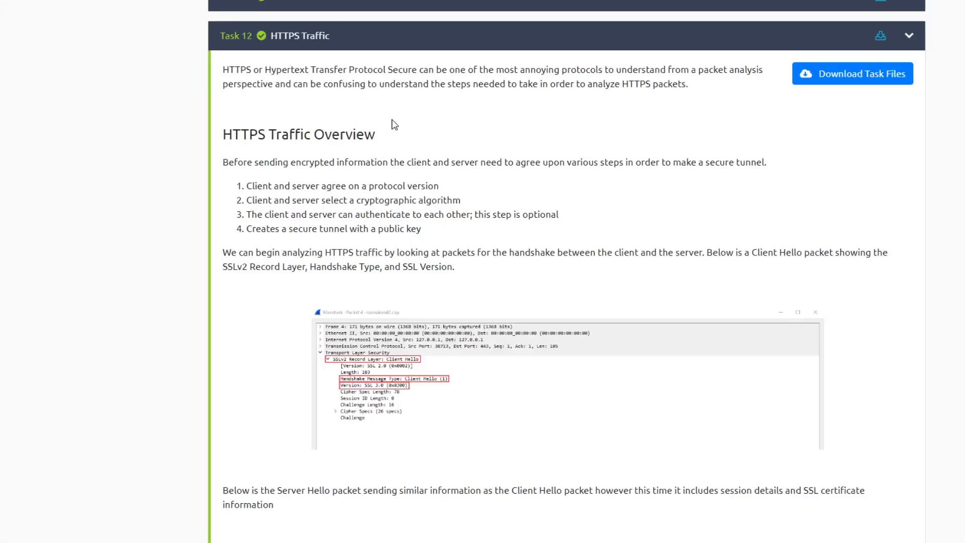
- Switch to the TryHackMe room and review the Task 12 HTTPS Traffic text through to its questions on packets 31 and 50
{"action": "scroll", "coordinate": [407, 159], "scroll_direction": "down", "scroll_amount": 20}
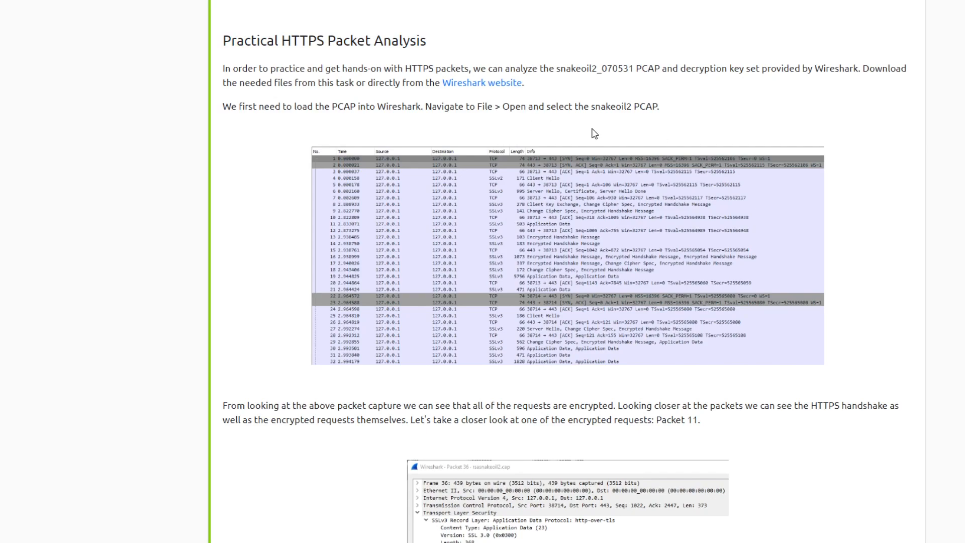
{"action": "scroll", "coordinate": [533, 126], "scroll_direction": "down", "scroll_amount": 7}
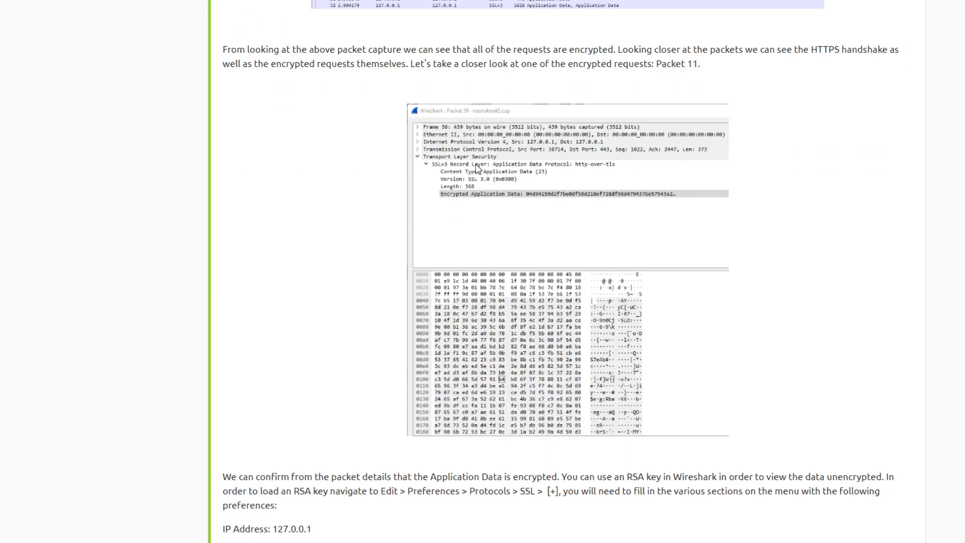
{"action": "scroll", "coordinate": [541, 148], "scroll_direction": "down", "scroll_amount": 6}
{"action": "scroll", "coordinate": [541, 149], "scroll_direction": "down", "scroll_amount": 15}
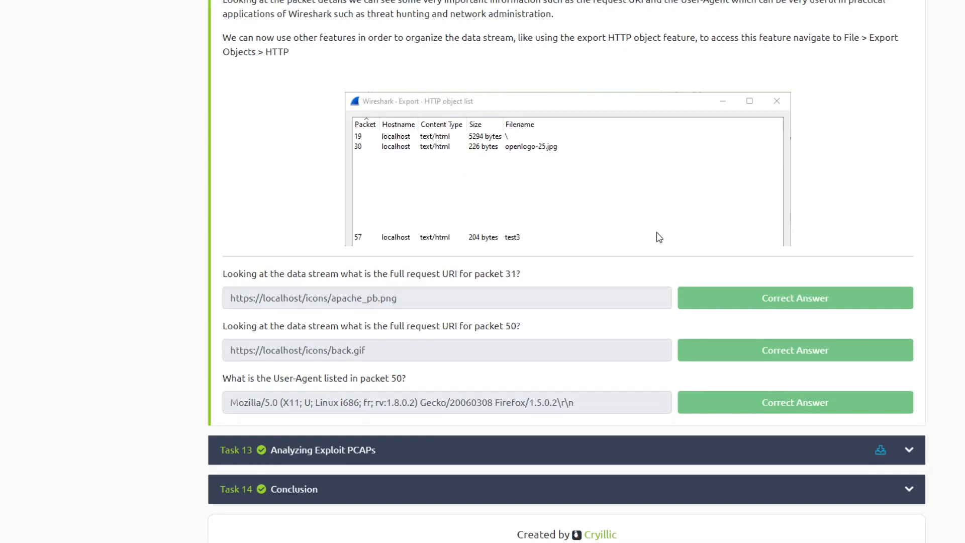
{"action": "left_click_drag", "start_coordinate": [230, 268], "coordinate": [395, 378]}
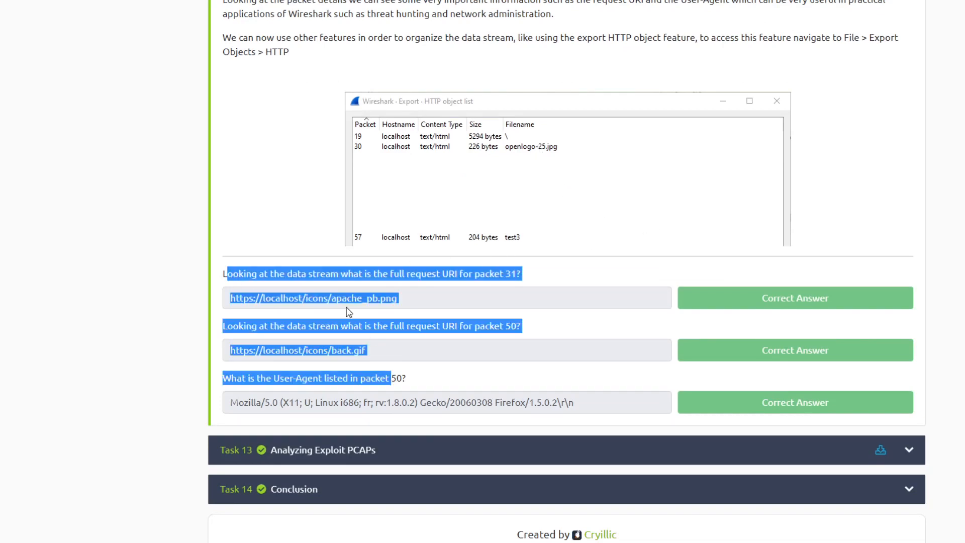
{"action": "left_click", "coordinate": [345, 312]}
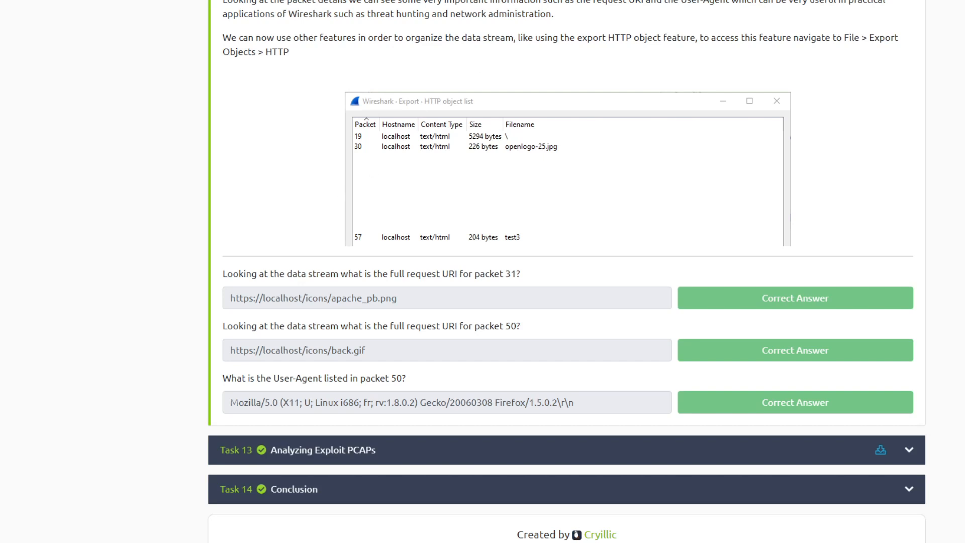
- Return to Wireshark, select packet 8, enlarge the packet details area and expand Transport Layer Security
{"action": "key", "text": "alt+Tab"}
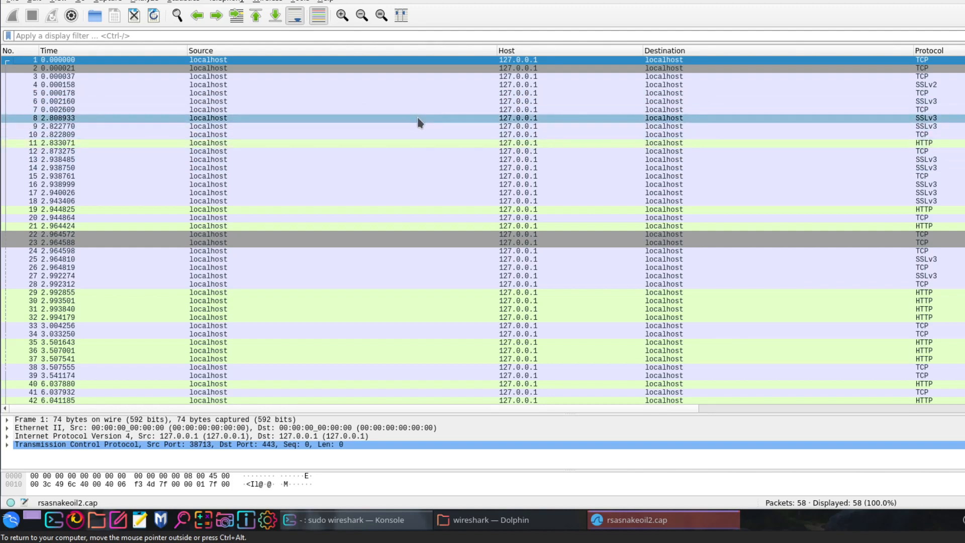
{"action": "left_click", "coordinate": [417, 117]}
{"action": "right_click", "coordinate": [417, 117]}
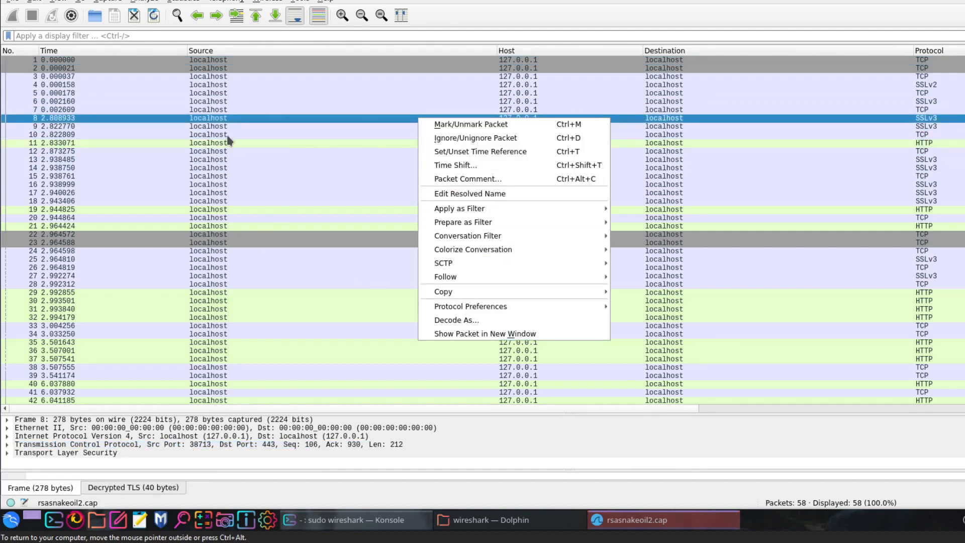
{"action": "left_click", "coordinate": [134, 412]}
{"action": "left_click_drag", "start_coordinate": [134, 412], "coordinate": [143, 240]}
{"action": "left_click", "coordinate": [7, 281]}
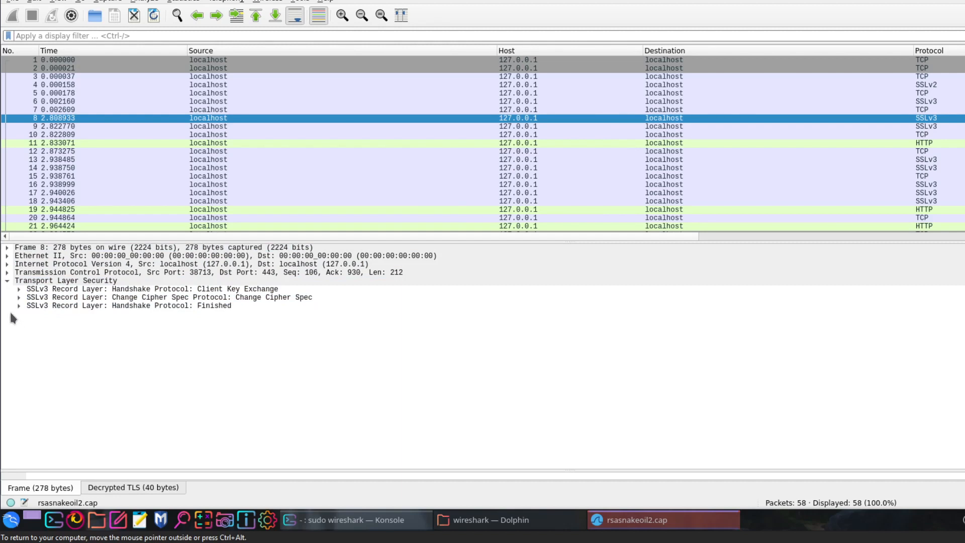
- Expand packet 8's three SSLv3 record layers to inspect their content type and version, and collapse Transport Layer Security
{"action": "left_click", "coordinate": [19, 290]}
{"action": "left_click", "coordinate": [19, 339]}
{"action": "left_click", "coordinate": [19, 331]}
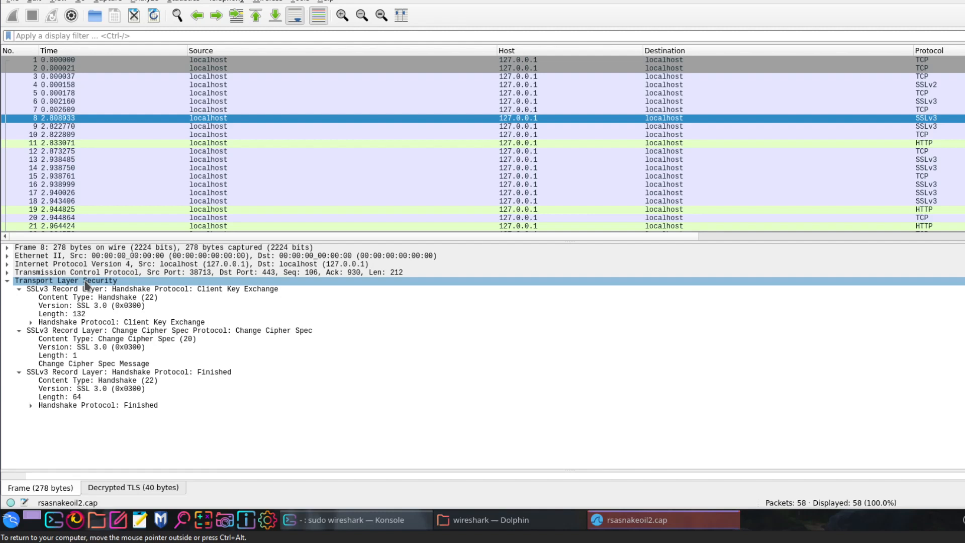
{"action": "left_click", "coordinate": [95, 305]}
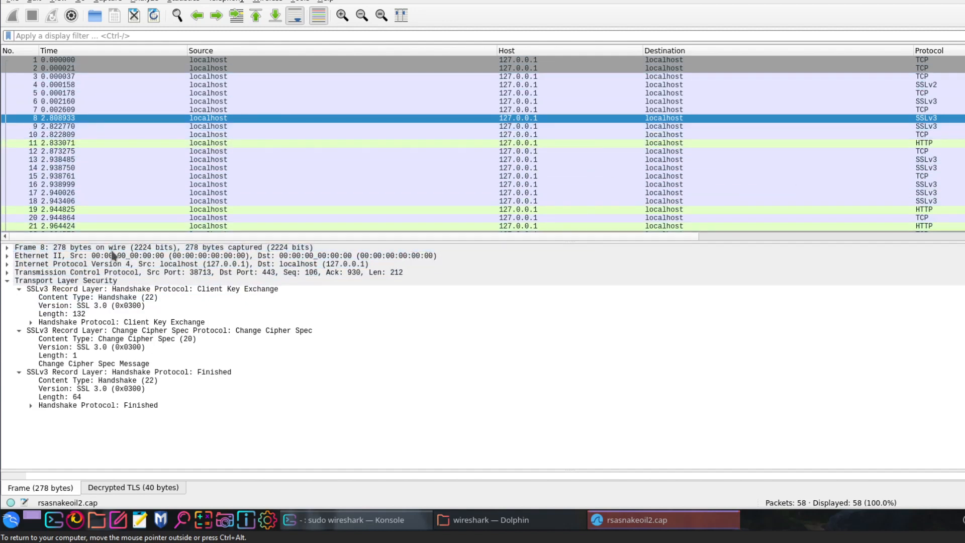
{"action": "left_click", "coordinate": [8, 282]}
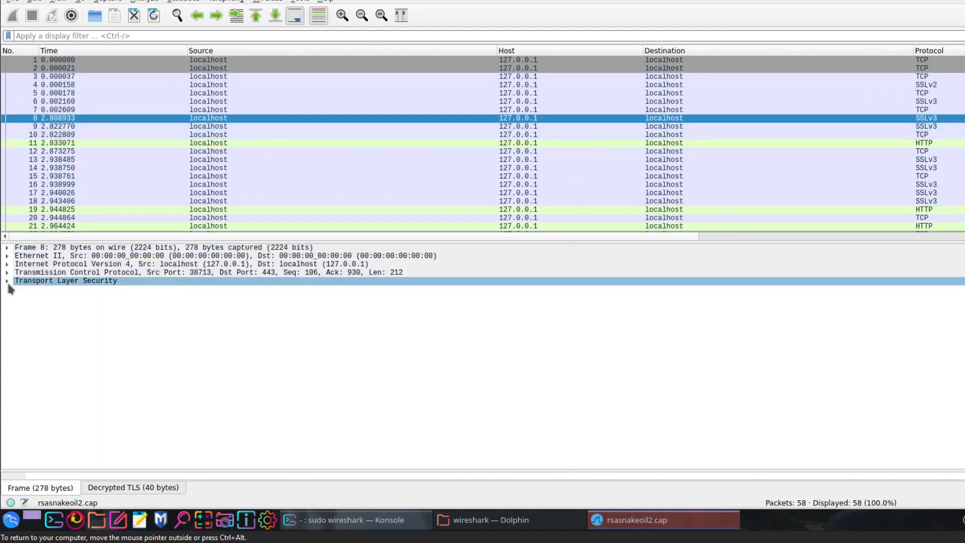
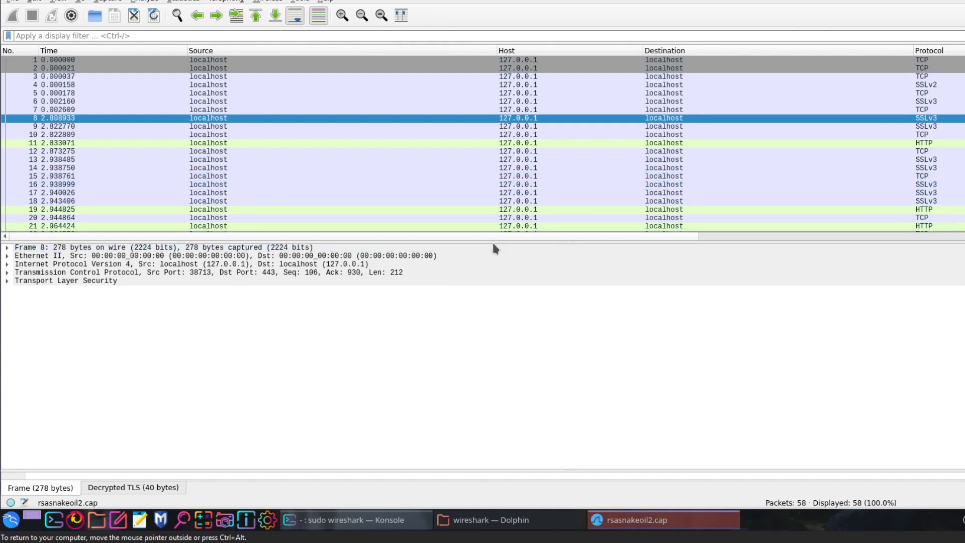
- Enlarge the packet list area, select packet 7 and expand its Transmission Control Protocol details
{"action": "left_click_drag", "start_coordinate": [493, 240], "coordinate": [496, 326]}
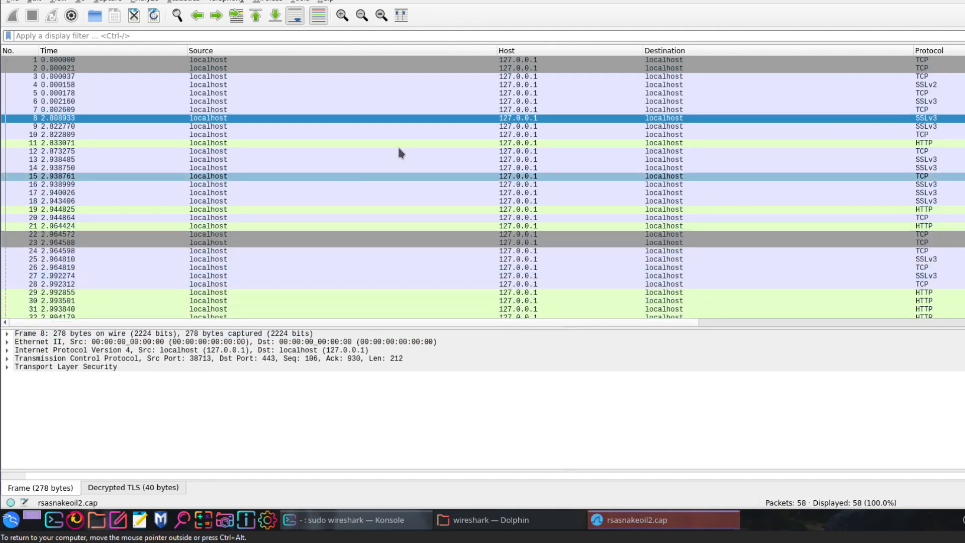
{"action": "left_click", "coordinate": [625, 109]}
{"action": "left_click", "coordinate": [7, 358]}
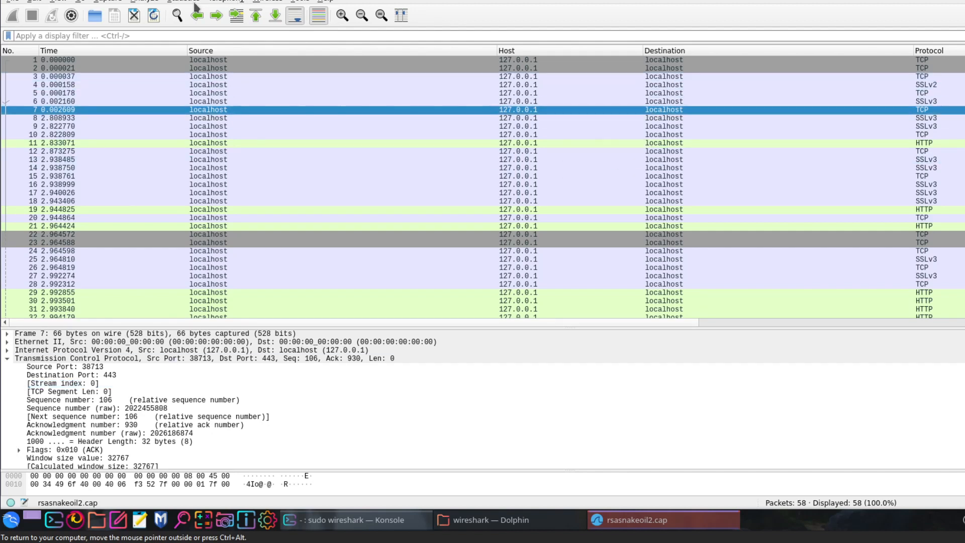
- Open the TLS protocol preferences and display the RSA keys list used for TLS decryption
{"action": "left_click", "coordinate": [112, 4]}
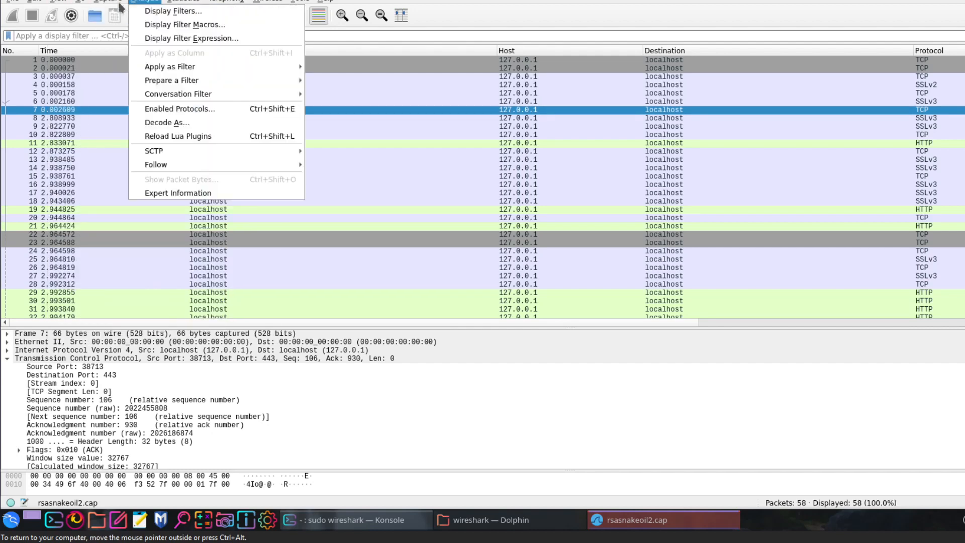
{"action": "mouse_move", "coordinate": [32, 5]}
{"action": "left_click", "coordinate": [71, 291]}
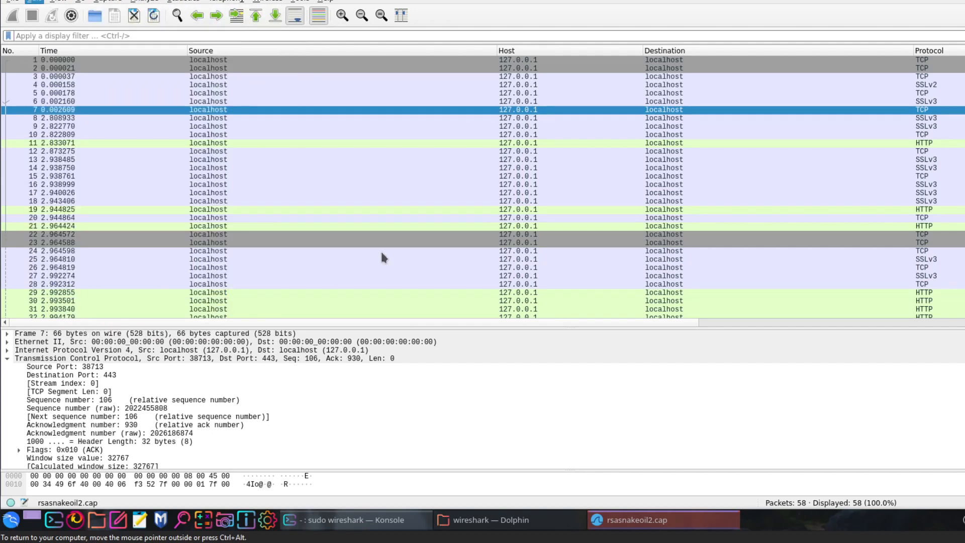
{"action": "left_click_drag", "start_coordinate": [567, 177], "coordinate": [364, 75]}
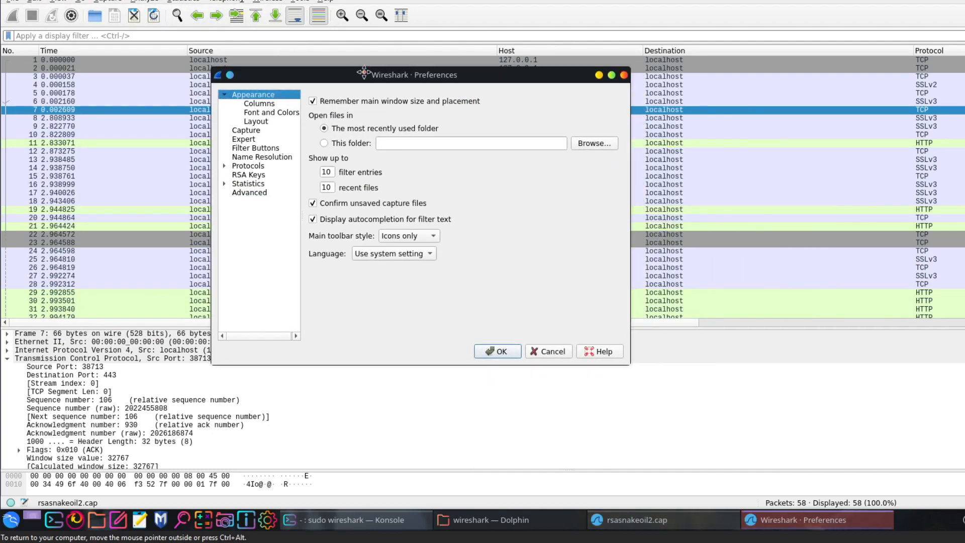
{"action": "left_click", "coordinate": [225, 166]}
{"action": "left_click_drag", "start_coordinate": [294, 107], "coordinate": [289, 298]}
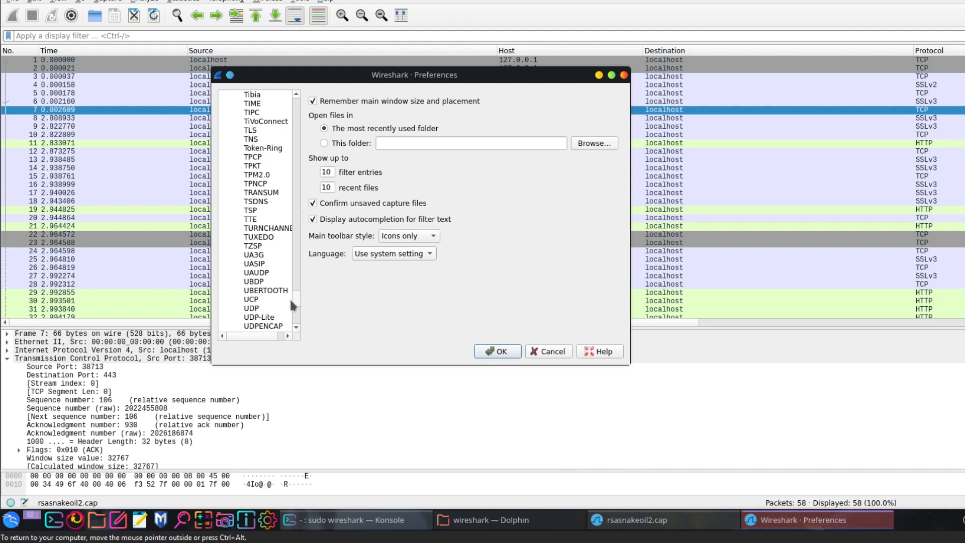
{"action": "left_click", "coordinate": [251, 130]}
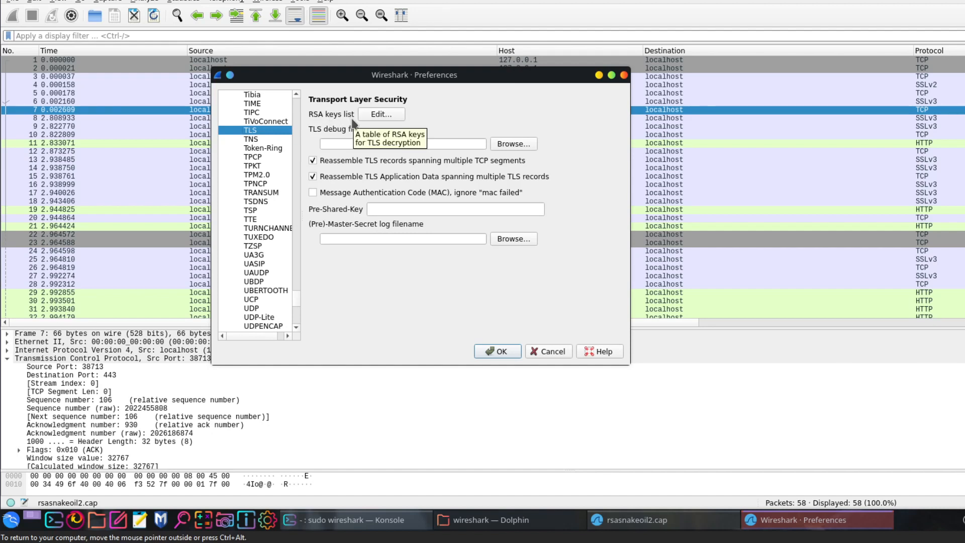
{"action": "left_click", "coordinate": [366, 115]}
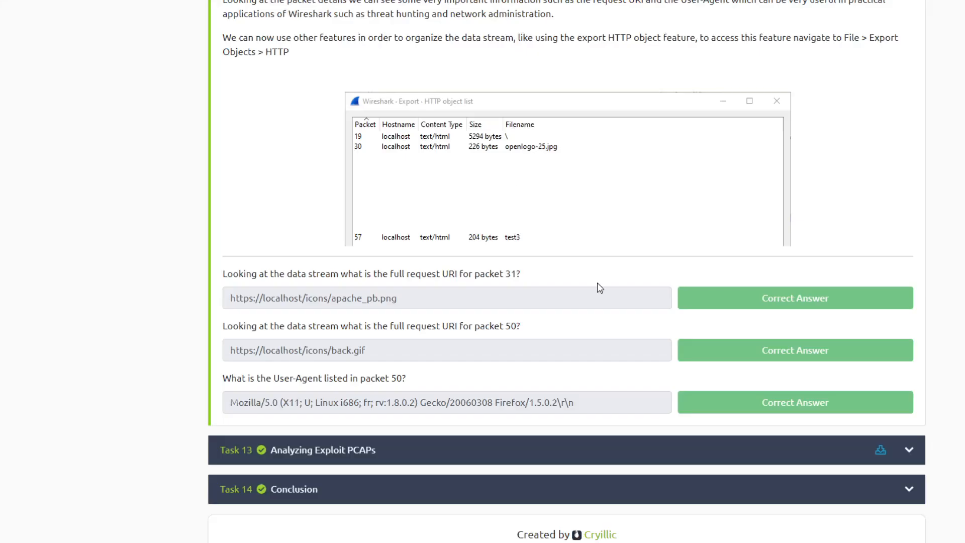
- Check the Task 12 HTTPS Traffic section in the TryHackMe room, return to Wireshark and accept the TLS Decrypt and Preferences dialogs
{"action": "scroll", "coordinate": [597, 284], "scroll_direction": "up", "scroll_amount": 20}
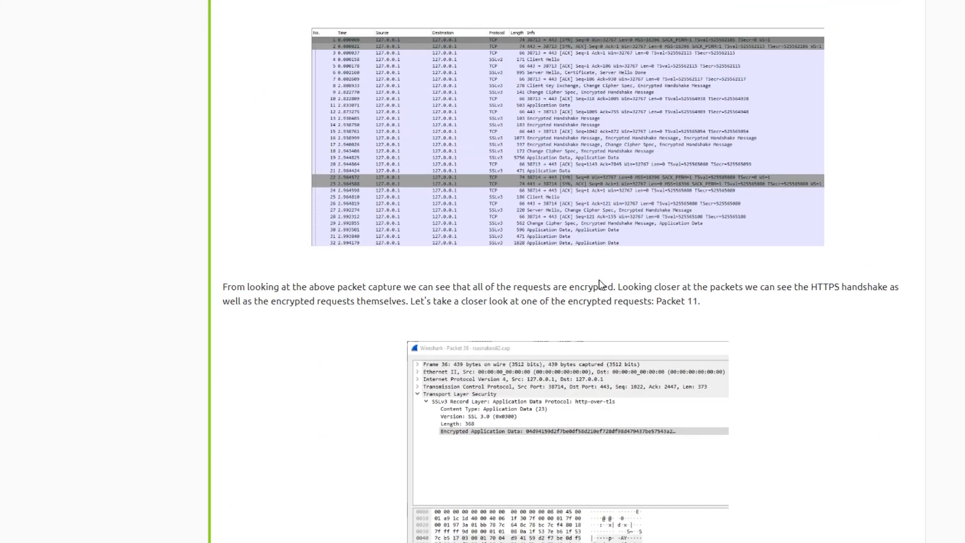
{"action": "scroll", "coordinate": [599, 284], "scroll_direction": "up", "scroll_amount": 20}
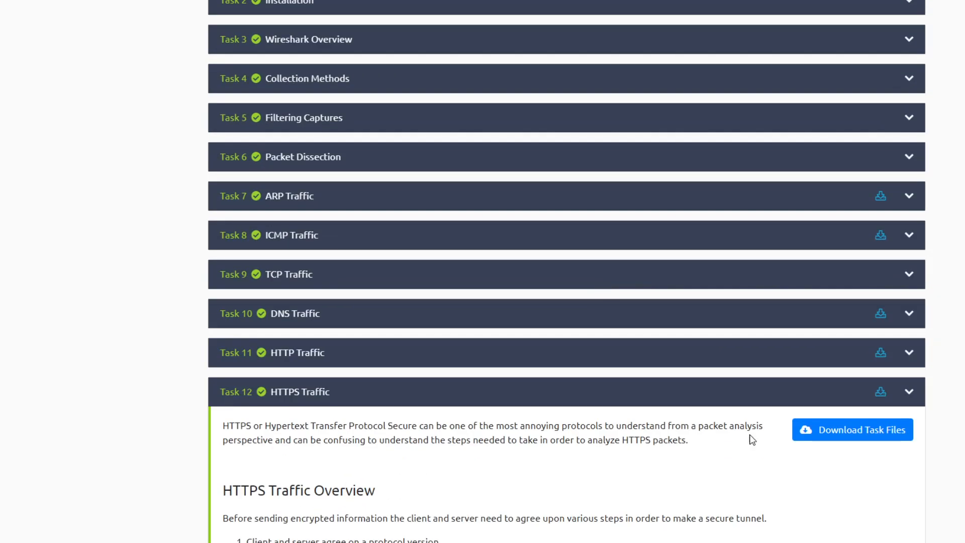
{"action": "scroll", "coordinate": [704, 288], "scroll_direction": "down", "scroll_amount": 5}
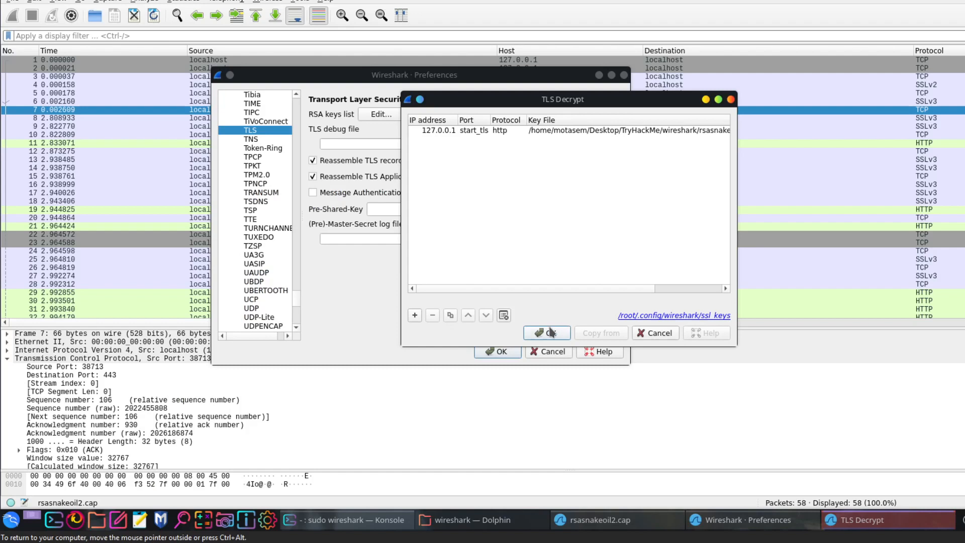
{"action": "left_click", "coordinate": [551, 332]}
{"action": "left_click", "coordinate": [499, 351]}
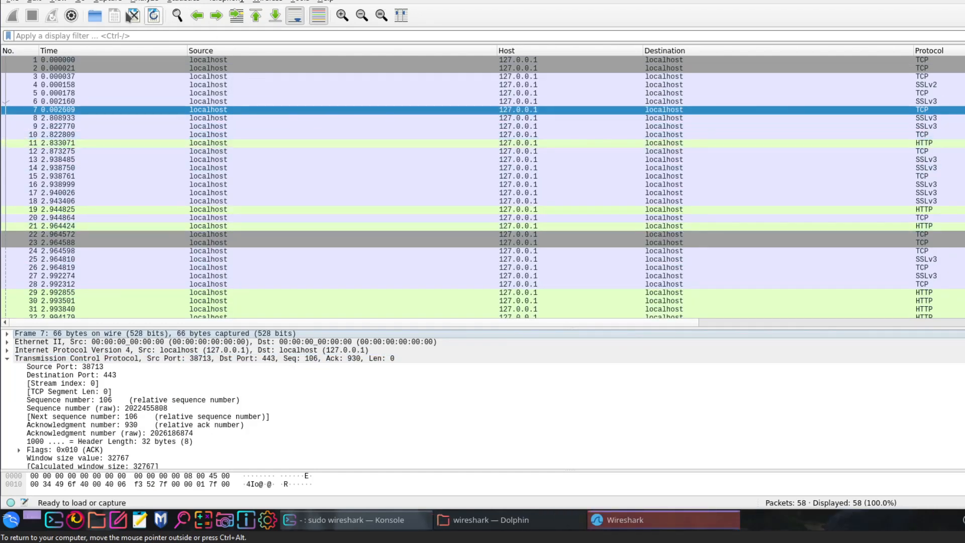
- Reopen the preferences and view the RSA Keys page with its loaded private key files
{"action": "left_click", "coordinate": [58, 2]}
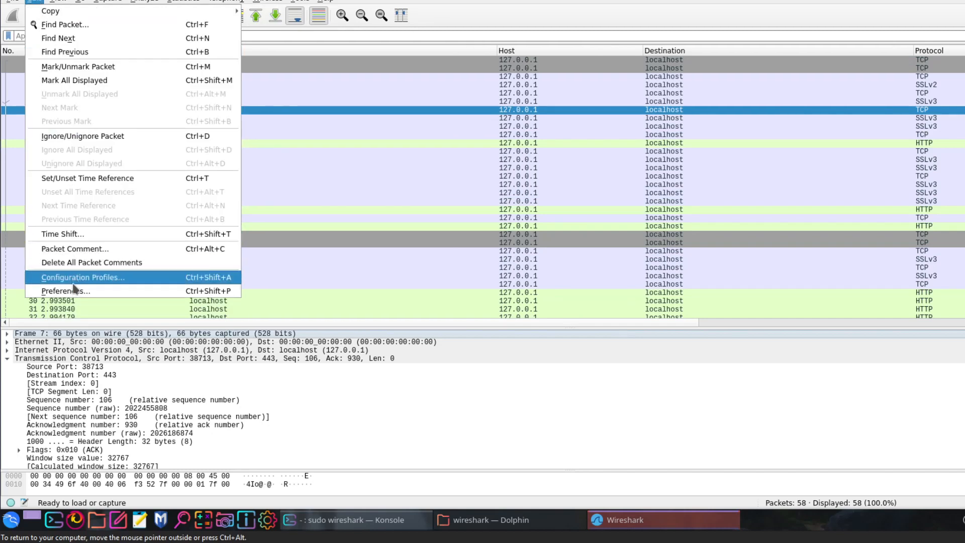
{"action": "key", "text": "Escape"}
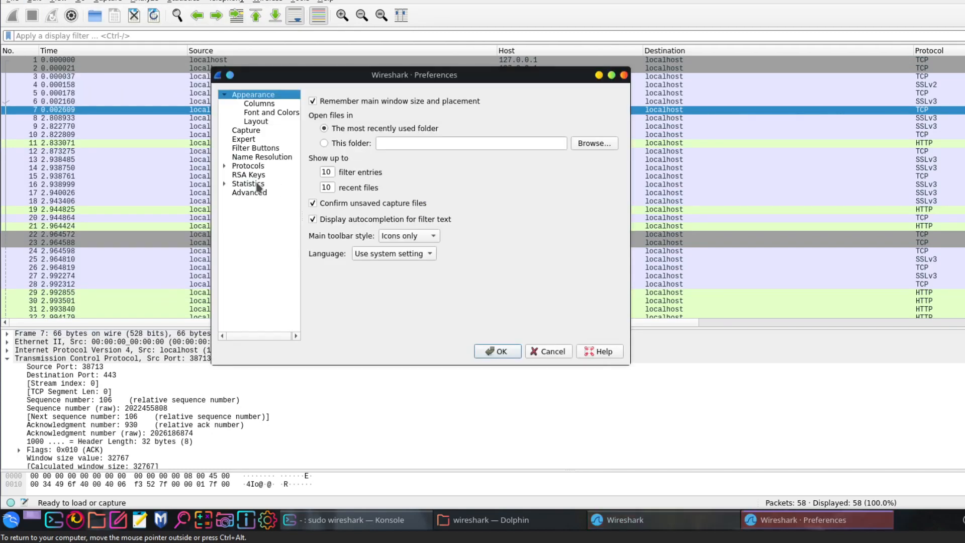
{"action": "left_click", "coordinate": [234, 175]}
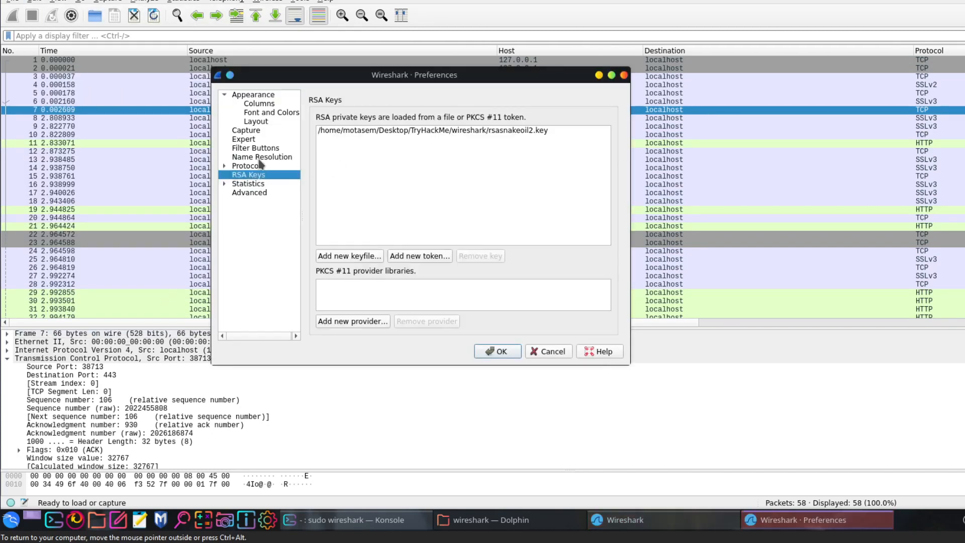
- Remove the 127.0.0.1 start_tls http entry from the TLS protocol's RSA keys list and apply the preferences
{"action": "left_click", "coordinate": [249, 166]}
{"action": "left_click", "coordinate": [225, 166]}
{"action": "left_click_drag", "start_coordinate": [296, 116], "coordinate": [294, 300]}
{"action": "scroll", "coordinate": [255, 142], "scroll_direction": "up", "scroll_amount": 3}
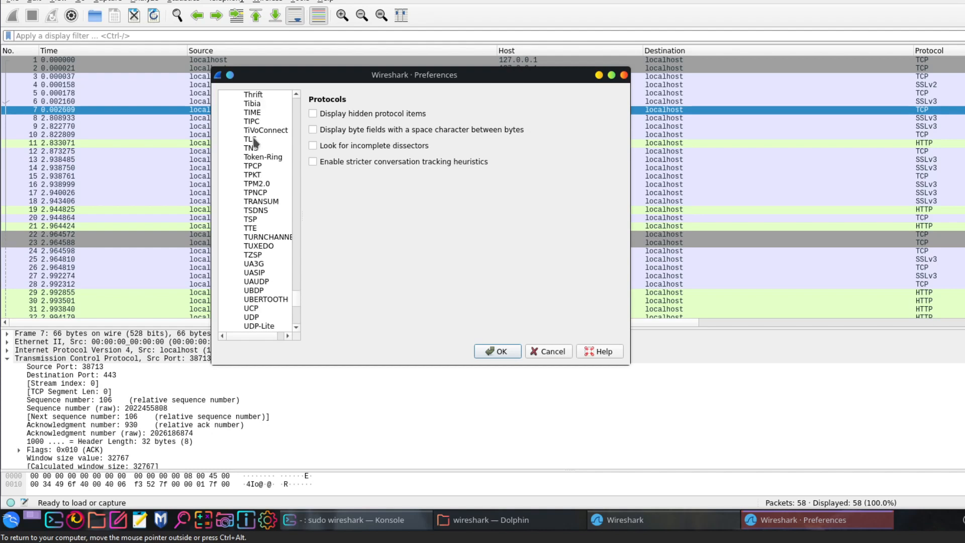
{"action": "left_click", "coordinate": [254, 139]}
{"action": "left_click", "coordinate": [381, 114]}
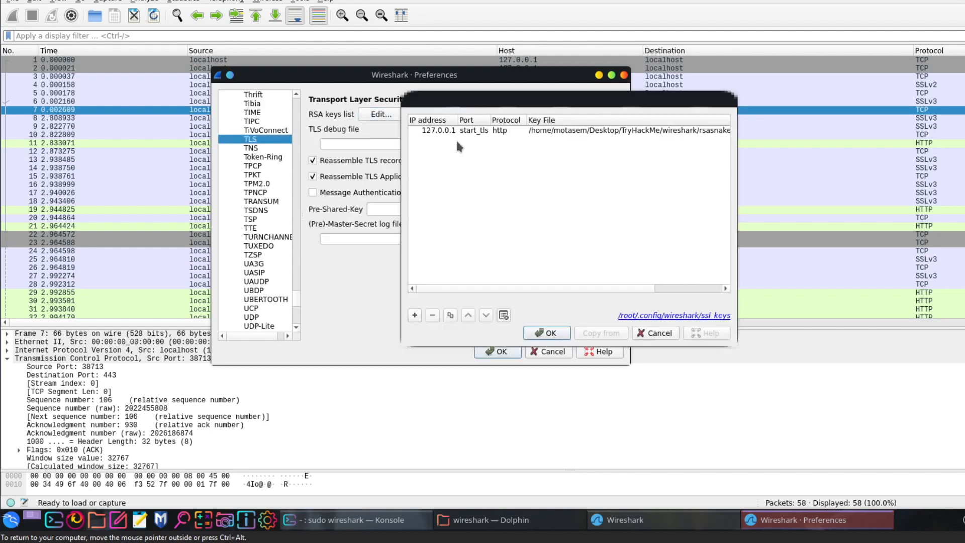
{"action": "double_click", "coordinate": [573, 129]}
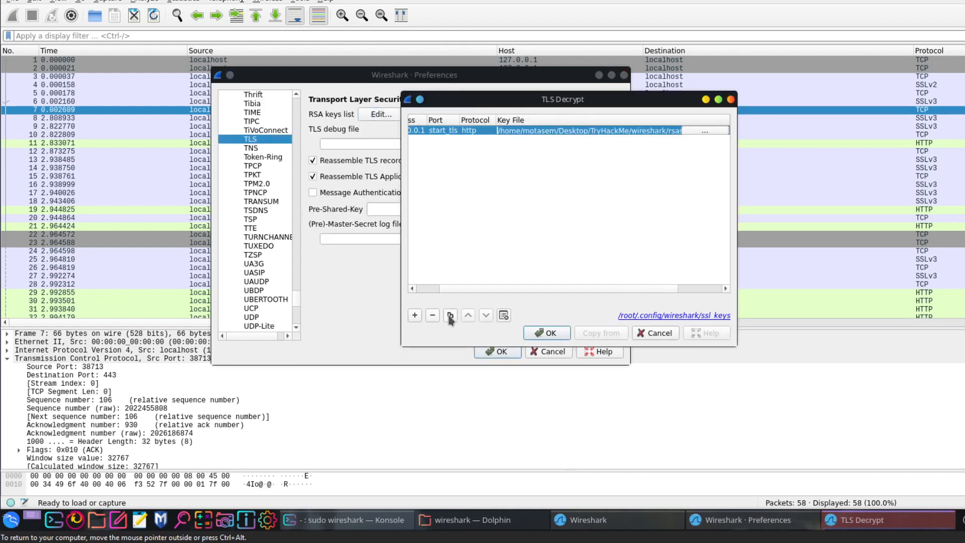
{"action": "left_click", "coordinate": [433, 315]}
{"action": "left_click", "coordinate": [553, 336]}
{"action": "left_click", "coordinate": [500, 352]}
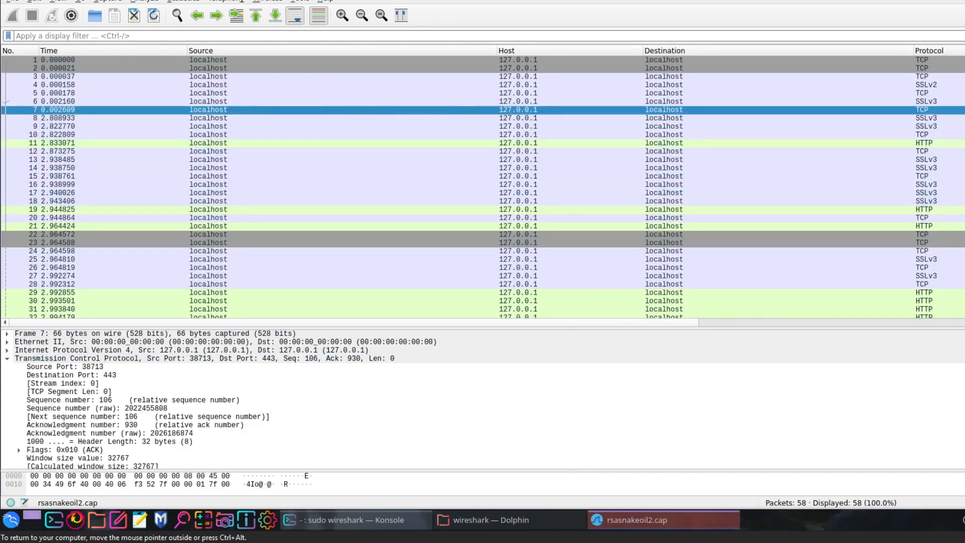
- Look over the packet list, close Wireshark and list the files of the working directory in the terminal
{"action": "scroll", "coordinate": [483, 187], "scroll_direction": "down", "scroll_amount": 4}
{"action": "scroll", "coordinate": [482, 186], "scroll_direction": "up", "scroll_amount": 4}
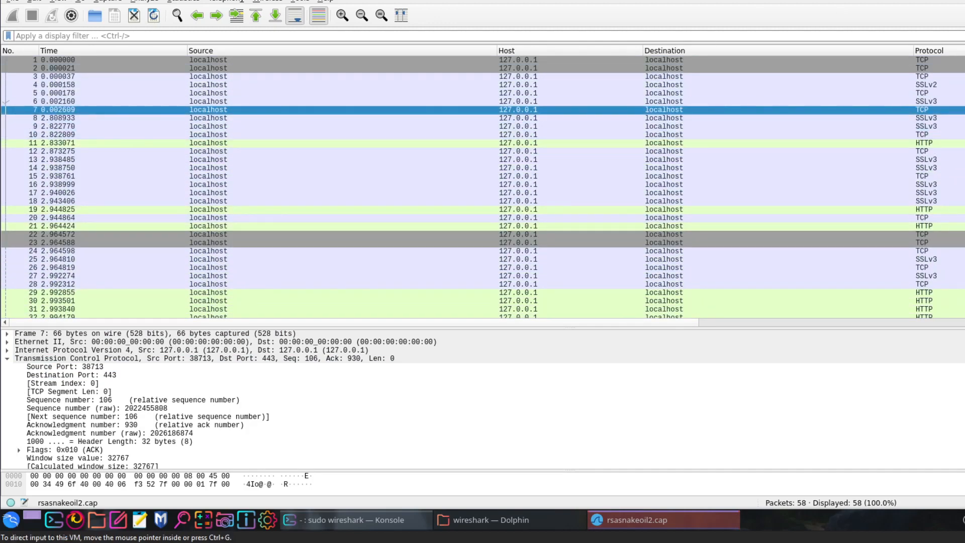
{"action": "left_click", "coordinate": [964, 0]}
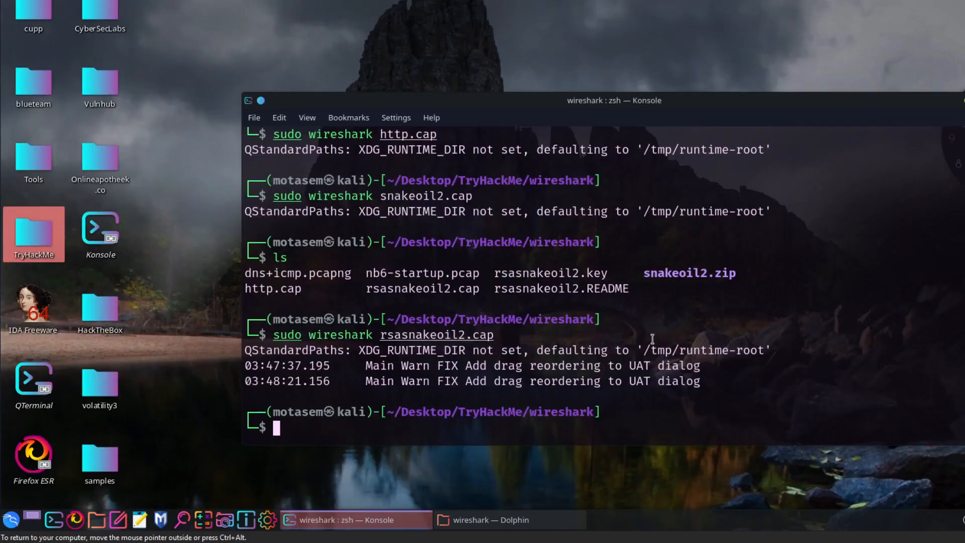
{"action": "type", "text": "s"}
{"action": "key", "text": "Return"}
{"action": "type", "text": "ls"}
{"action": "key", "text": "Return"}
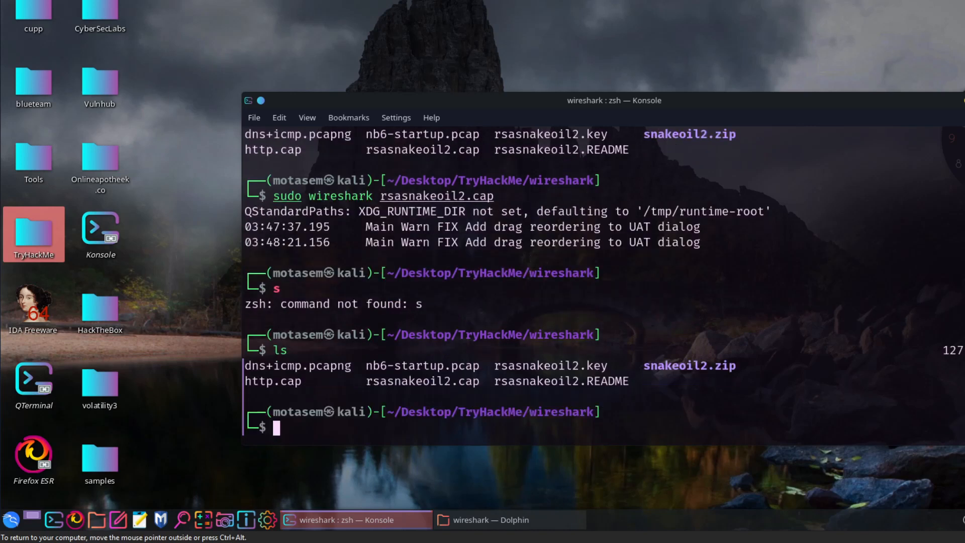
- Extract snakeoil2.zip with sudo unzip, replacing rsasnakeoil2.cap, rsasnakeoil2.key and rsasnakeoil2.README, and list the directory
{"action": "left_click_drag", "start_coordinate": [707, 366], "coordinate": [672, 381]}
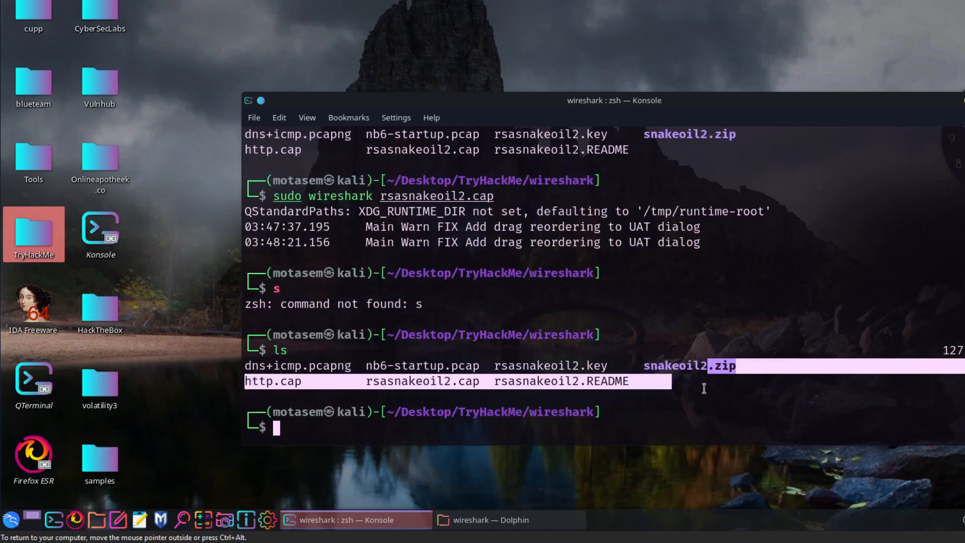
{"action": "left_click_drag", "start_coordinate": [721, 437], "coordinate": [751, 406]}
{"action": "type", "text": "su"}
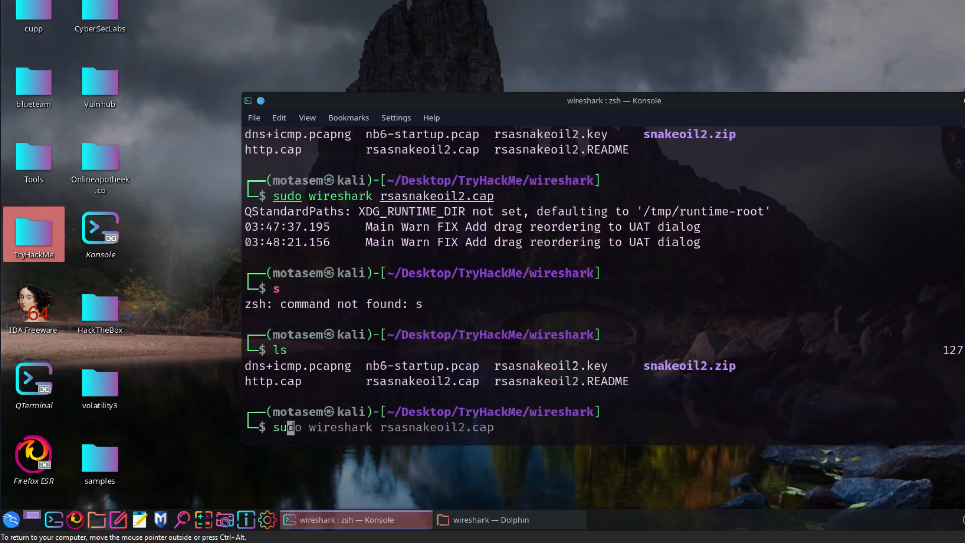
{"action": "type", "text": "do un"}
{"action": "key", "text": "Right"}
{"action": "key", "text": "Return"}
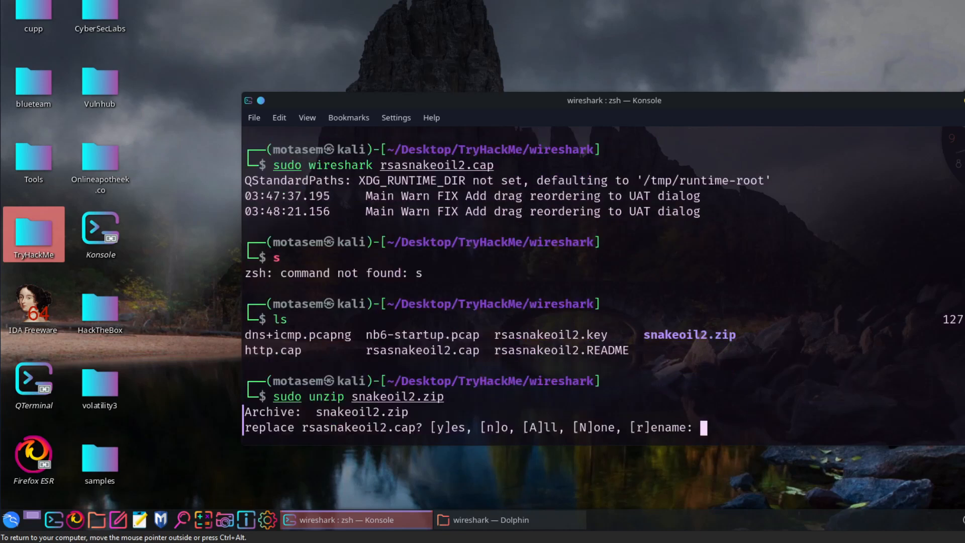
{"action": "type", "text": "y"}
{"action": "key", "text": "Return"}
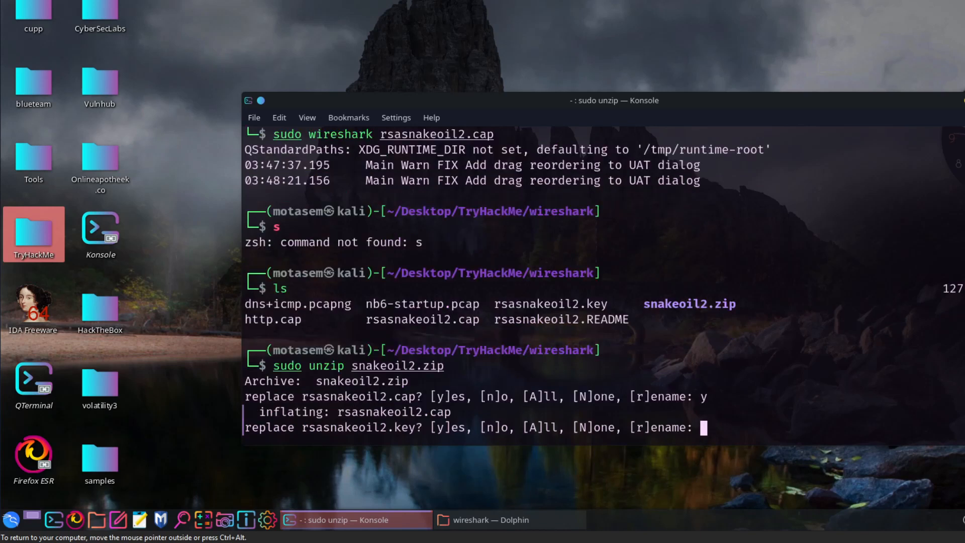
{"action": "type", "text": "y"}
{"action": "key", "text": "Return"}
{"action": "type", "text": "y"}
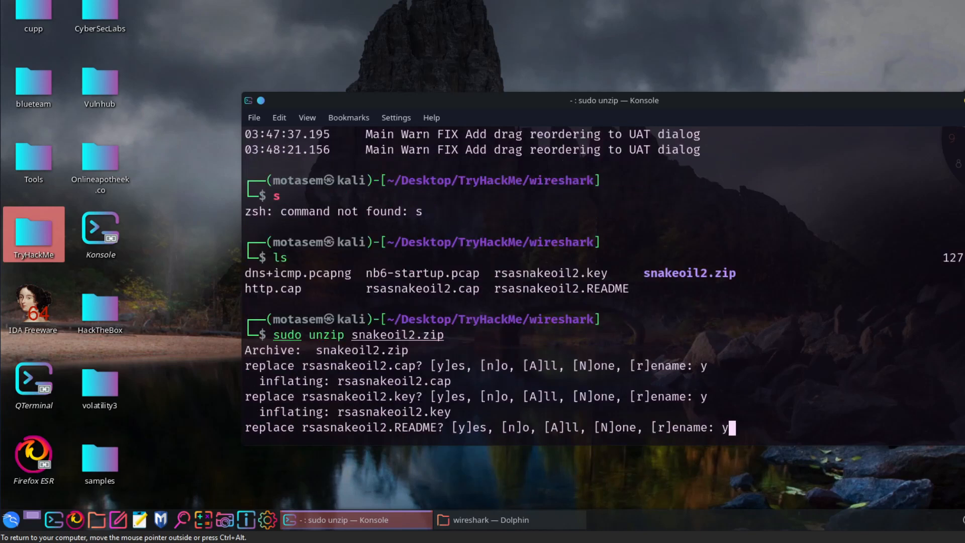
{"action": "key", "text": "Return"}
{"action": "type", "text": "ls"}
{"action": "key", "text": "Return"}
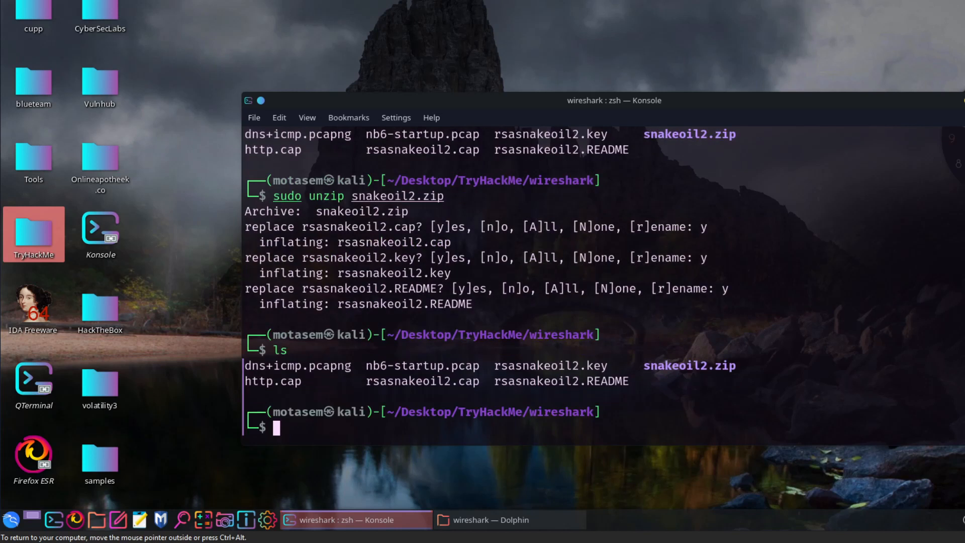
- Try to run sudo unzip on rsasnakeoil2.cap
{"action": "key", "text": "Up"}
{"action": "key", "text": "Up"}
{"action": "key", "text": "Left"}
{"action": "key", "text": "Left"}
{"action": "key", "text": "Left"}
{"action": "key", "text": "Left"}
{"action": "key", "text": "Left"}
{"action": "key", "text": "Left"}
{"action": "key", "text": "Left"}
{"action": "key", "text": "Left"}
{"action": "key", "text": "Left"}
{"action": "key", "text": "Left"}
{"action": "key", "text": "Left"}
{"action": "key", "text": "Left"}
{"action": "key", "text": "Left"}
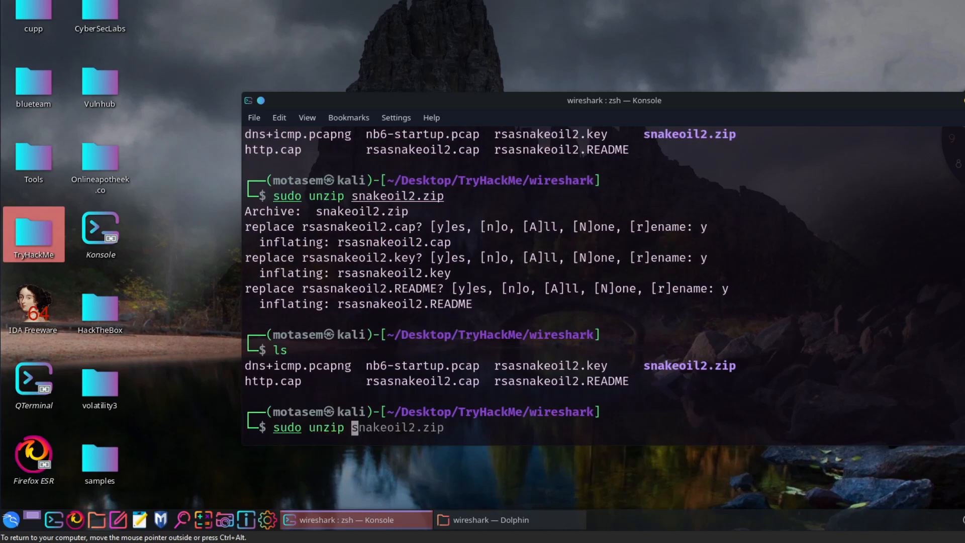
{"action": "type", "text": "rsa"}
{"action": "key", "text": "Tab"}
{"action": "type", "text": "cap"}
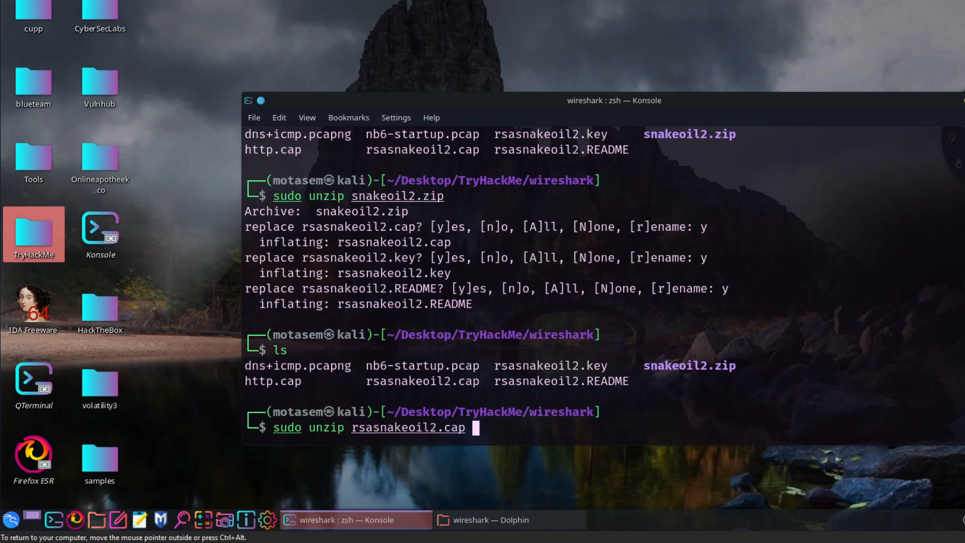
{"action": "key", "text": "Return"}
- Correct the previous terminal command to sudo wireshark rsasnakeoil2.cap and run it to open the capture
{"action": "key", "text": "Up"}
{"action": "key", "text": "Left"}
{"action": "key", "text": "Left"}
{"action": "key", "text": "Left"}
{"action": "key", "text": "Left"}
{"action": "key", "text": "Left"}
{"action": "key", "text": "Left"}
{"action": "key", "text": "Left"}
{"action": "key", "text": "Left"}
{"action": "key", "text": "Left"}
{"action": "key", "text": "Left"}
{"action": "key", "text": "Left"}
{"action": "key", "text": "Left"}
{"action": "key", "text": "Left"}
{"action": "key", "text": "Left"}
{"action": "key", "text": "Left"}
{"action": "key", "text": "Left"}
{"action": "key", "text": "Left"}
{"action": "key", "text": "Left"}
{"action": "key", "text": "Right"}
{"action": "key", "text": "BackSpace"}
{"action": "key", "text": "BackSpace"}
{"action": "key", "text": "BackSpace"}
{"action": "key", "text": "BackSpace"}
{"action": "key", "text": "BackSpace"}
{"action": "type", "text": "wiresharl"}
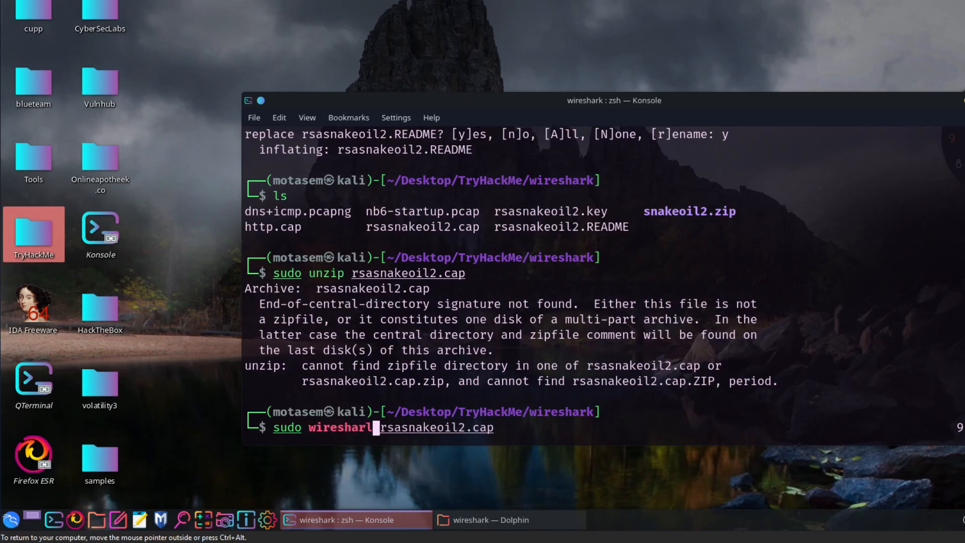
{"action": "key", "text": "Return"}
{"action": "key", "text": "Up"}
{"action": "key", "text": "Left"}
{"action": "key", "text": "Left"}
{"action": "key", "text": "Left"}
{"action": "key", "text": "Left"}
{"action": "key", "text": "Left"}
{"action": "key", "text": "Left"}
{"action": "key", "text": "Left"}
{"action": "key", "text": "Left"}
{"action": "key", "text": "Left"}
{"action": "key", "text": "Left"}
{"action": "key", "text": "Left"}
{"action": "key", "text": "Left"}
{"action": "key", "text": "Left"}
{"action": "key", "text": "Left"}
{"action": "key", "text": "Left"}
{"action": "key", "text": "Left"}
{"action": "key", "text": "Left"}
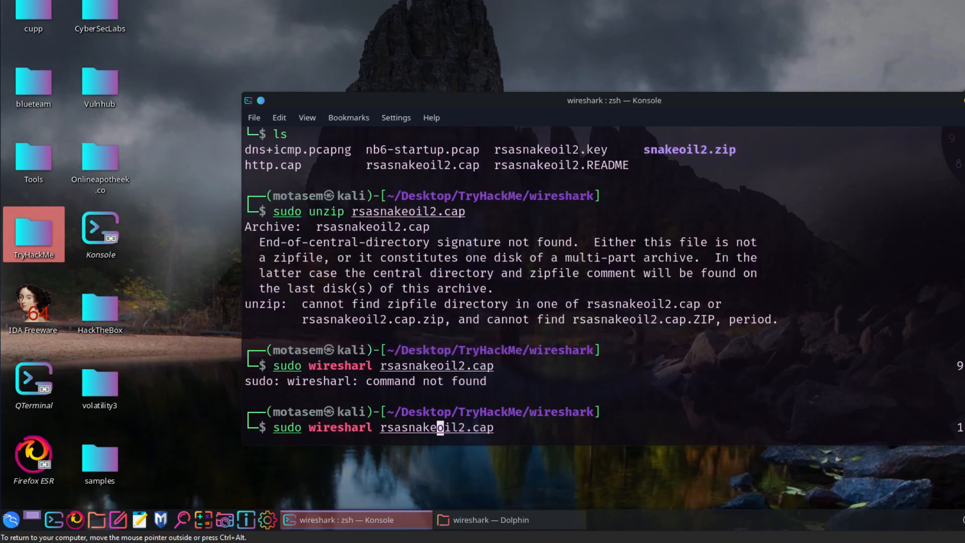
{"action": "key", "text": "BackSpace"}
{"action": "type", "text": "k"}
{"action": "key", "text": "Return"}
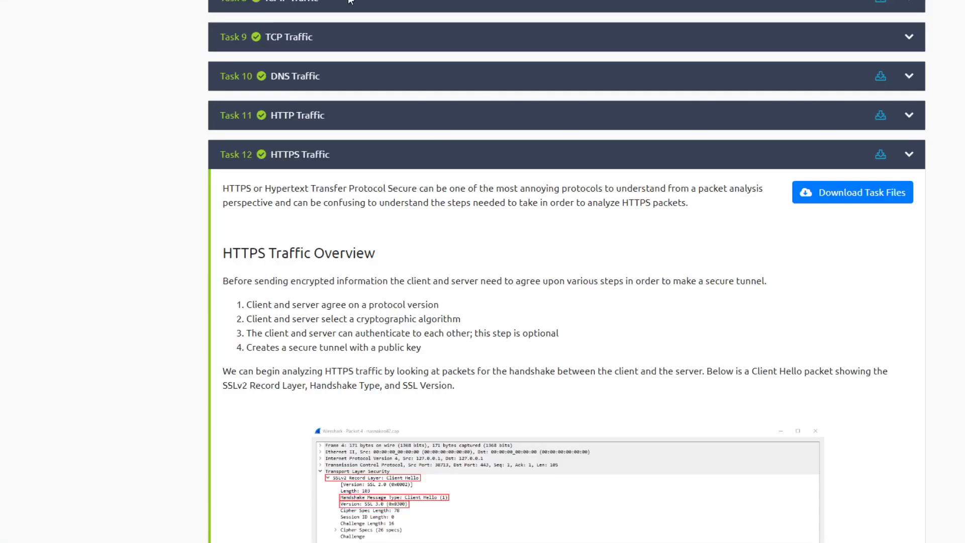
- Review Task 12's HTTPS traffic walkthrough down to its questions and highlight the one asking for packet 31's full request URI
{"action": "scroll", "coordinate": [522, 161], "scroll_direction": "down", "scroll_amount": 8}
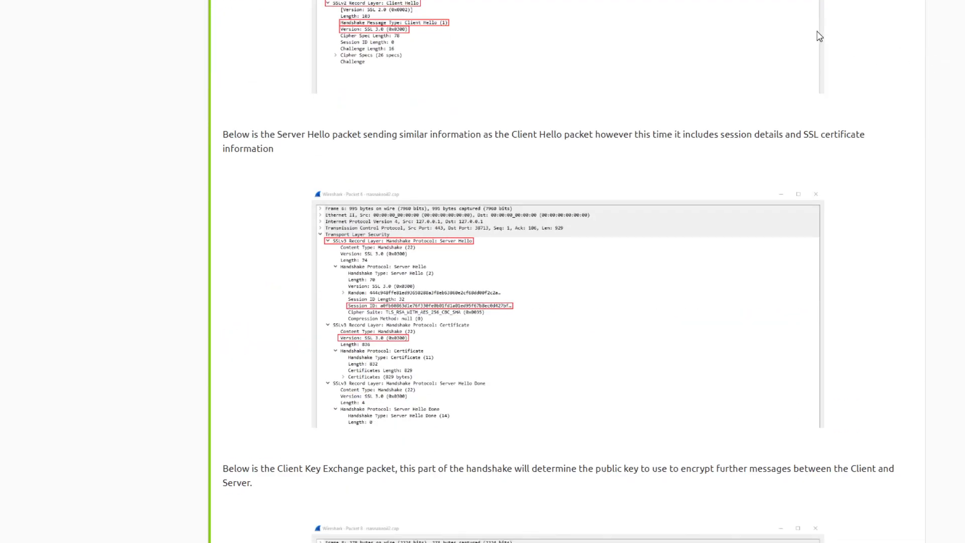
{"action": "scroll", "coordinate": [897, 76], "scroll_direction": "up", "scroll_amount": 8}
{"action": "scroll", "coordinate": [879, 105], "scroll_direction": "down", "scroll_amount": 8}
{"action": "scroll", "coordinate": [877, 116], "scroll_direction": "down", "scroll_amount": 15}
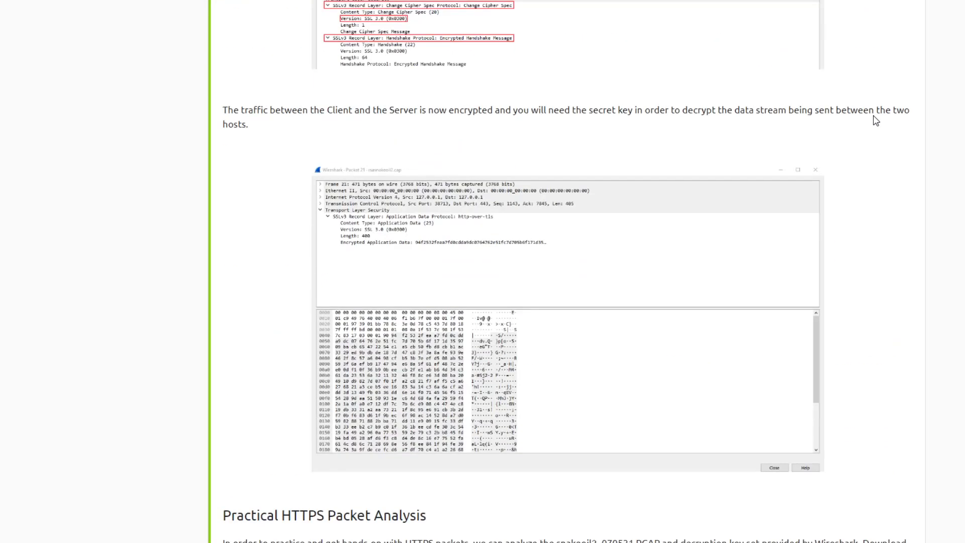
{"action": "scroll", "coordinate": [855, 146], "scroll_direction": "down", "scroll_amount": 6}
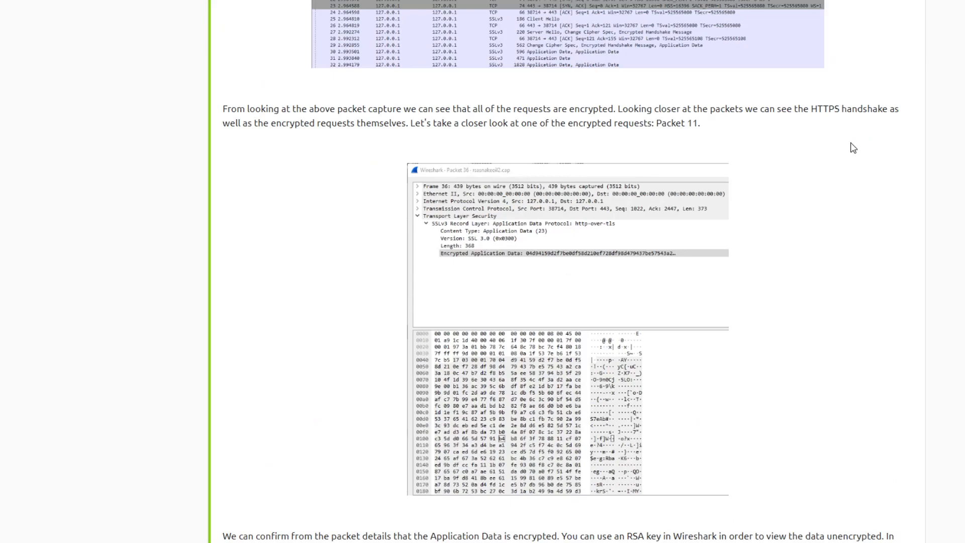
{"action": "scroll", "coordinate": [458, 94], "scroll_direction": "up", "scroll_amount": 3}
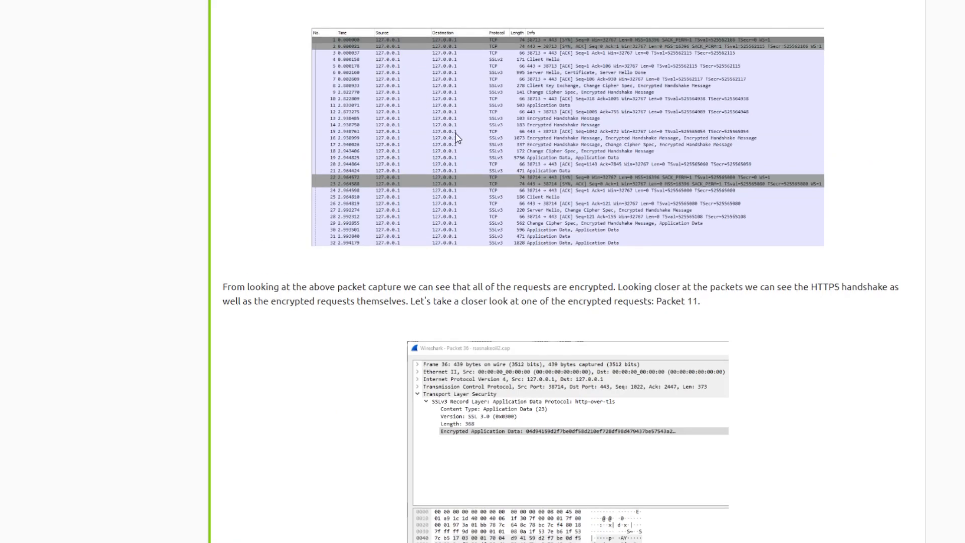
{"action": "scroll", "coordinate": [535, 127], "scroll_direction": "down", "scroll_amount": 8}
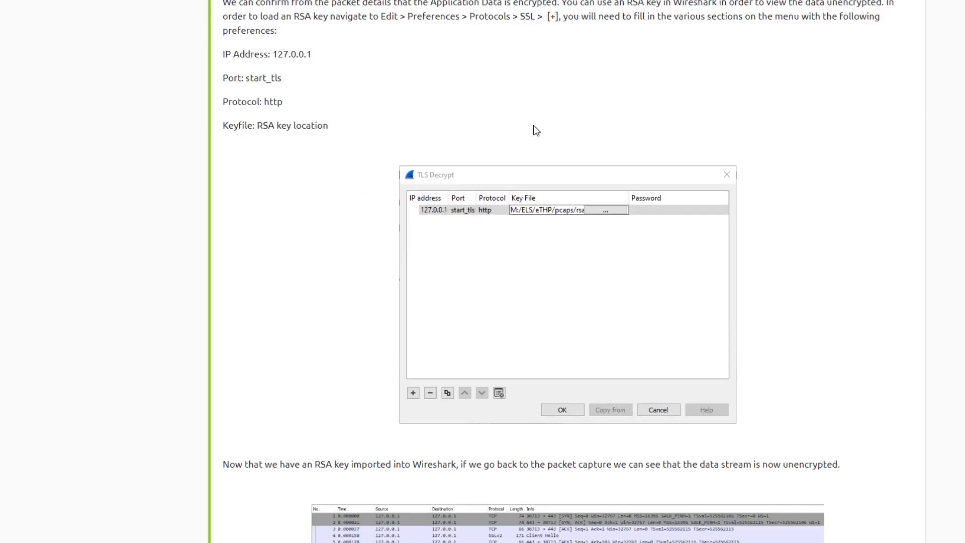
{"action": "scroll", "coordinate": [537, 136], "scroll_direction": "down", "scroll_amount": 10}
{"action": "scroll", "coordinate": [540, 145], "scroll_direction": "down", "scroll_amount": 5}
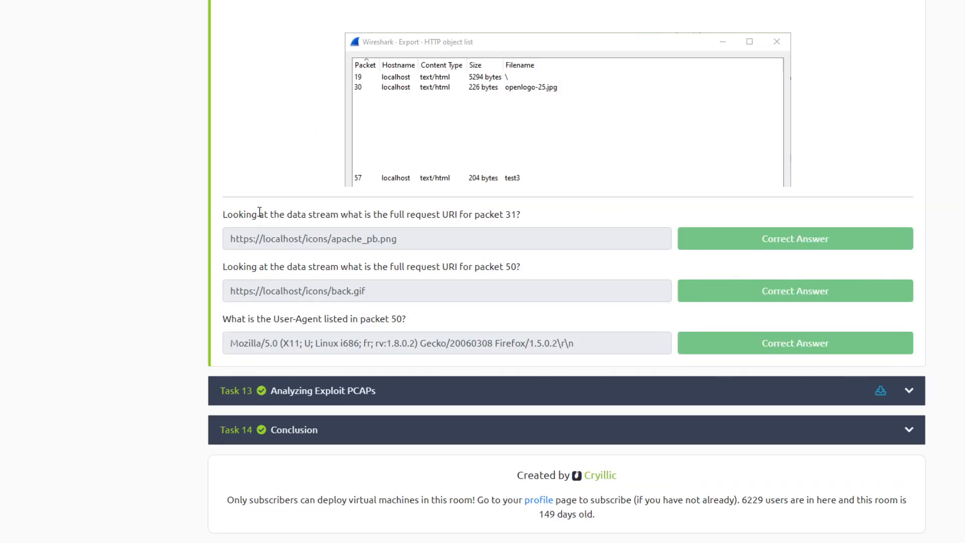
{"action": "left_click_drag", "start_coordinate": [224, 213], "coordinate": [527, 209]}
{"action": "triple_click", "coordinate": [528, 209]}
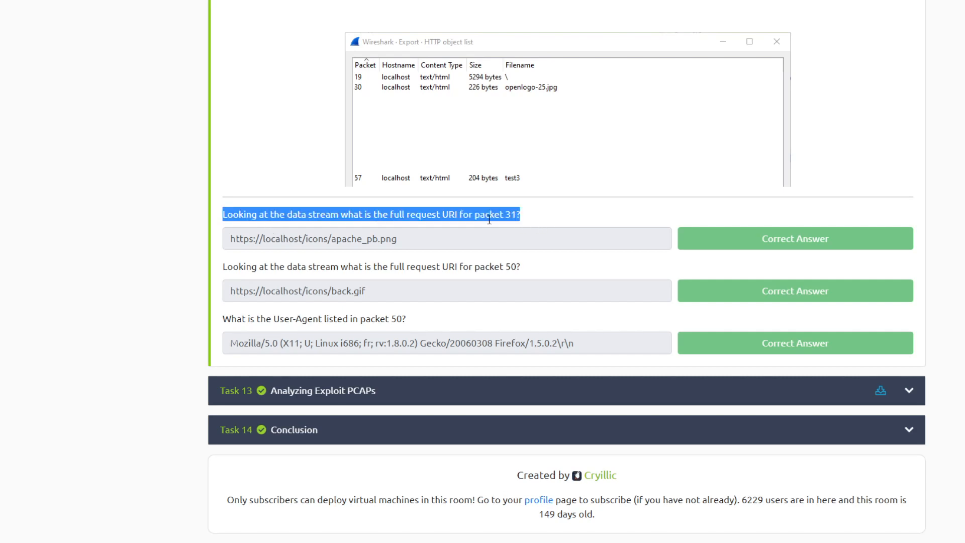
- Switch to Wireshark and inspect the full request URI in the Hypertext Transfer Protocol details of packets 31 and 50
{"action": "left_click", "coordinate": [594, 0]}
{"action": "left_click", "coordinate": [592, 4]}
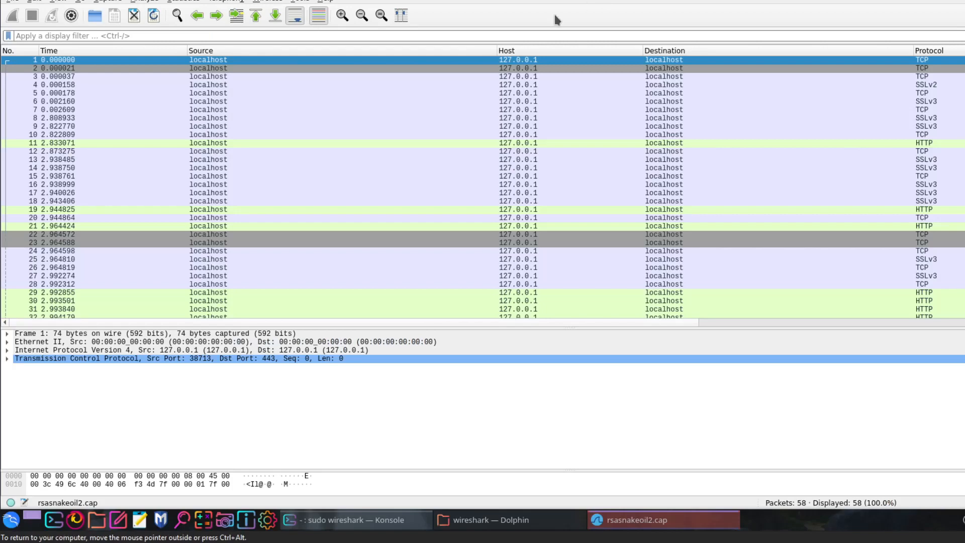
{"action": "scroll", "coordinate": [176, 166], "scroll_direction": "down", "scroll_amount": 6}
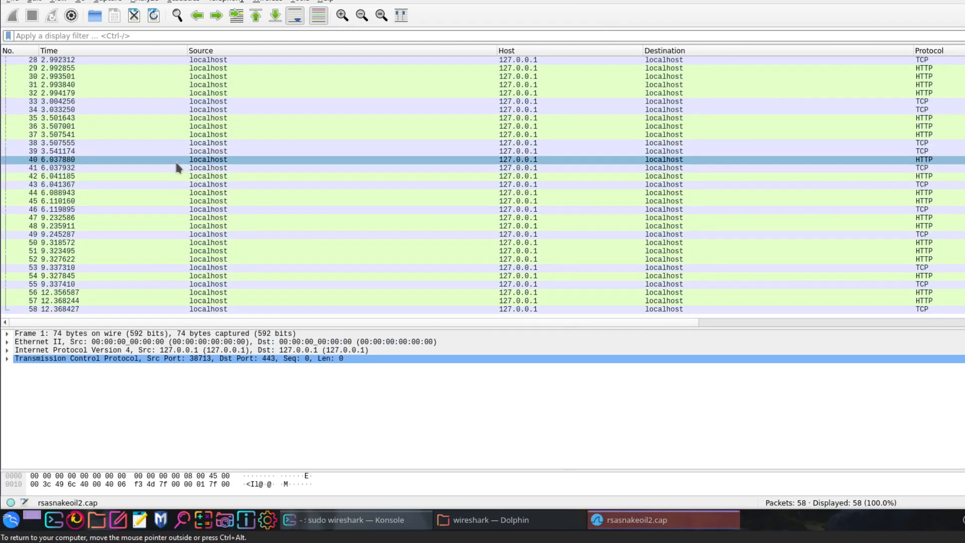
{"action": "left_click", "coordinate": [74, 159]}
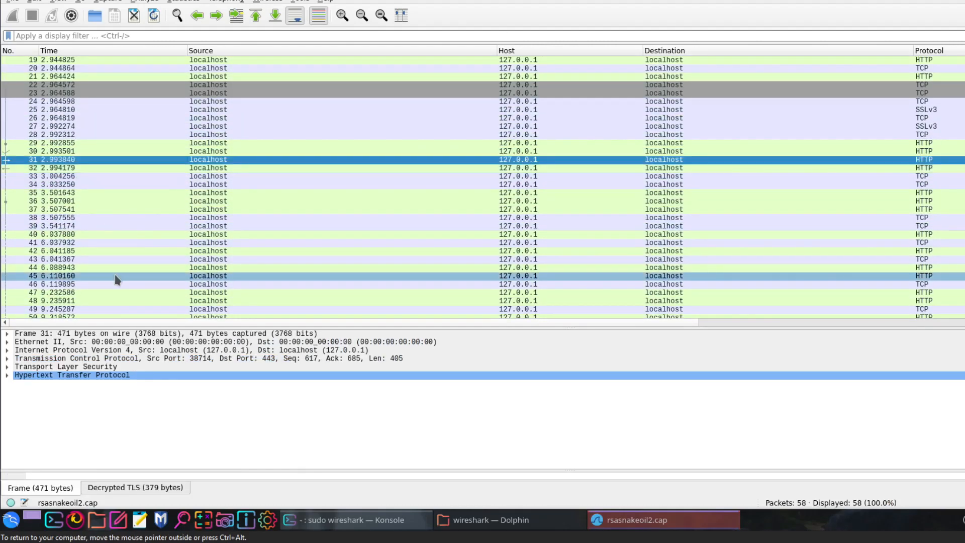
{"action": "left_click", "coordinate": [7, 375]}
{"action": "scroll", "coordinate": [62, 378], "scroll_direction": "down", "scroll_amount": 2}
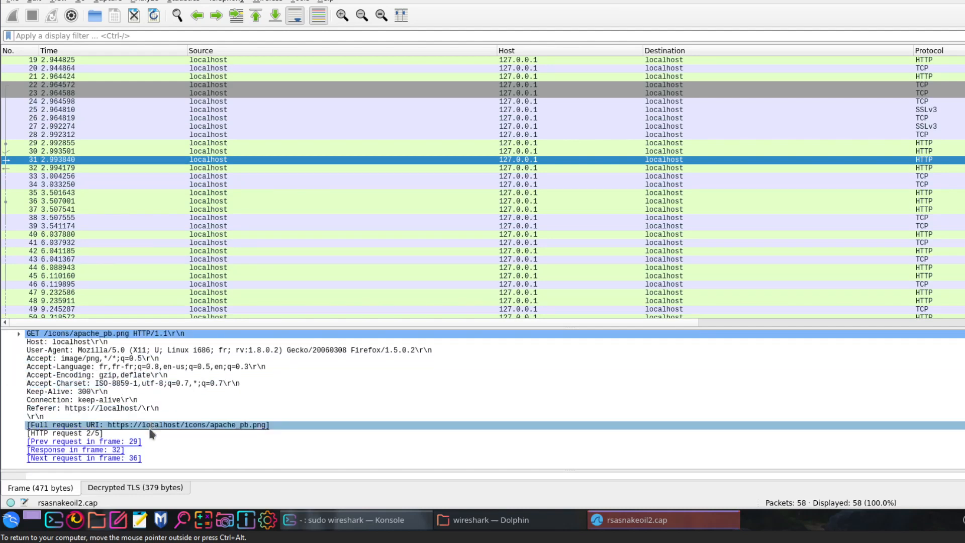
{"action": "left_click", "coordinate": [314, 425]}
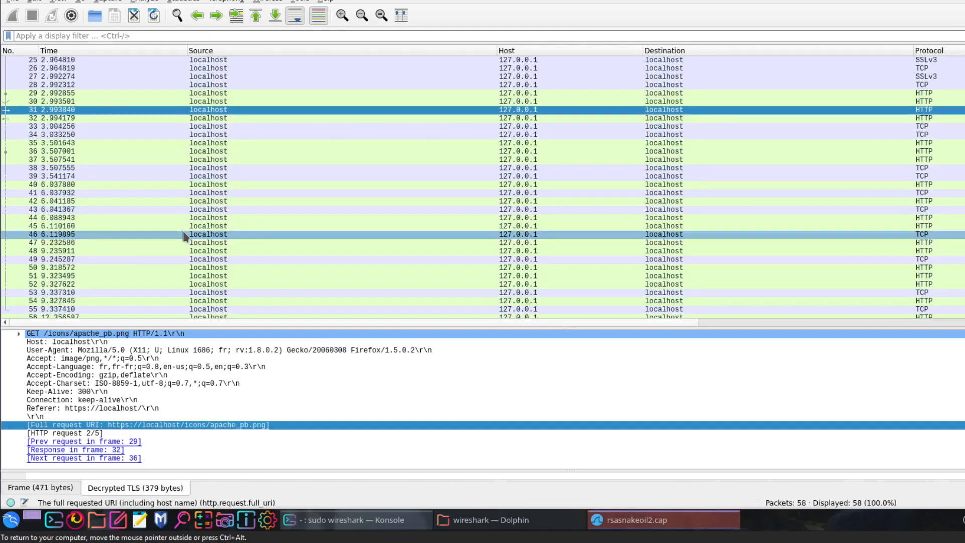
{"action": "left_click", "coordinate": [106, 268]}
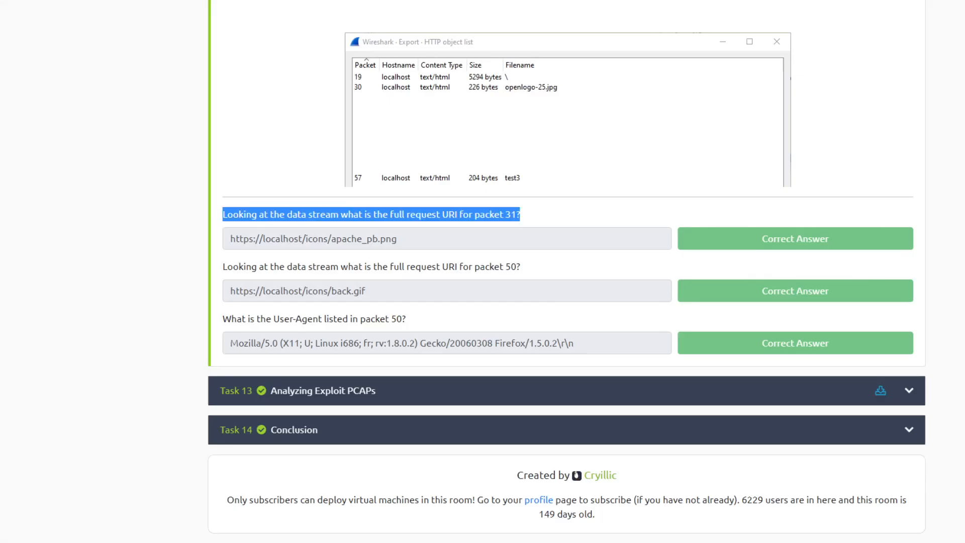
- Return to the TryHackMe room, collapse Task 12 HTTPS Traffic and expand Task 13 Analyzing Exploit PCAPs
{"action": "scroll", "coordinate": [550, 280], "scroll_direction": "up", "scroll_amount": 20}
{"action": "scroll", "coordinate": [552, 280], "scroll_direction": "up", "scroll_amount": 20}
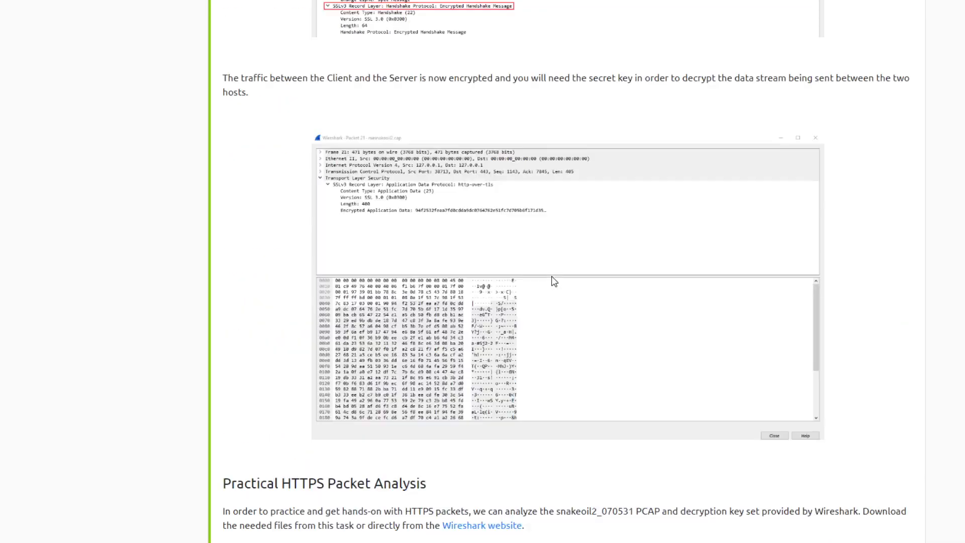
{"action": "scroll", "coordinate": [555, 280], "scroll_direction": "up", "scroll_amount": 5}
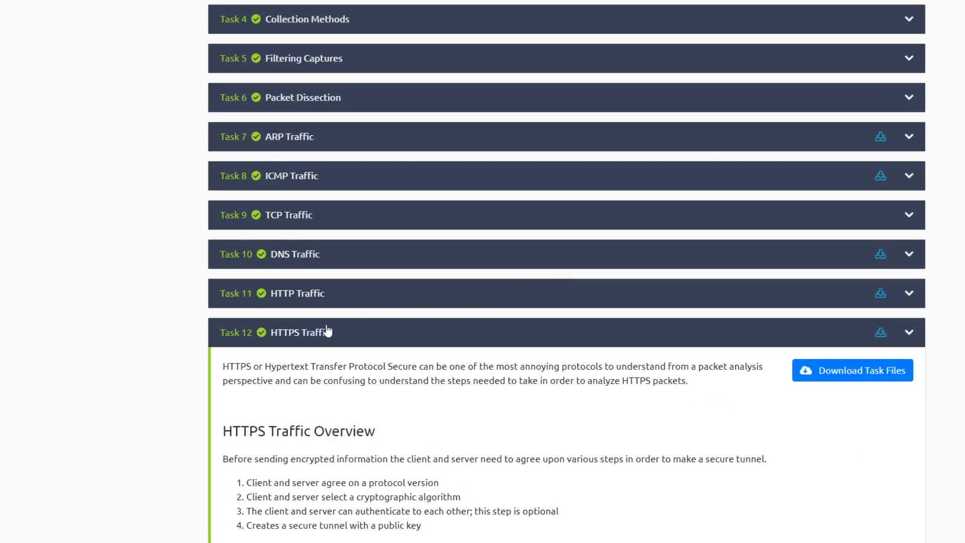
{"action": "left_click", "coordinate": [337, 331]}
{"action": "left_click", "coordinate": [289, 397]}
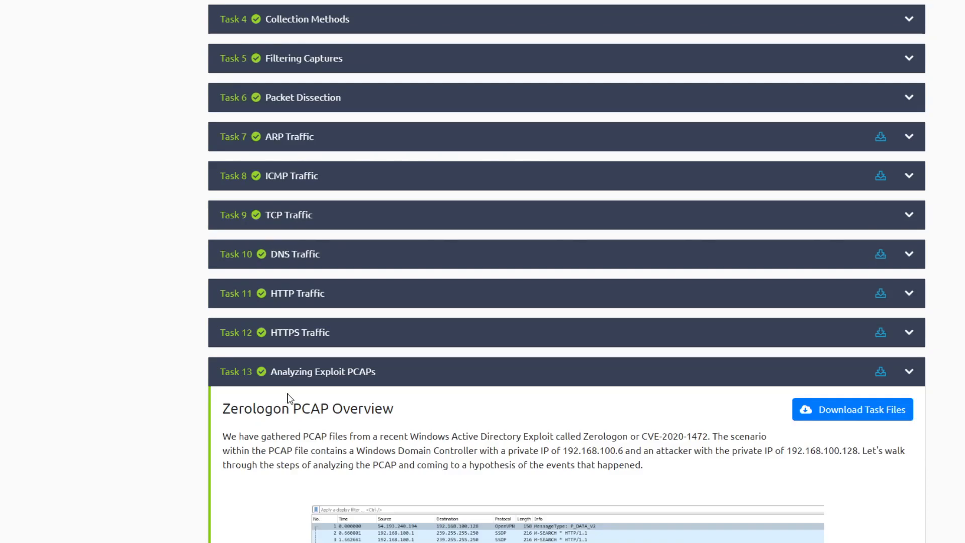
- Read through Task 13's Zerologon PCAP analysis and download its task files
{"action": "scroll", "coordinate": [295, 378], "scroll_direction": "down", "scroll_amount": 10}
{"action": "scroll", "coordinate": [302, 372], "scroll_direction": "up", "scroll_amount": 5}
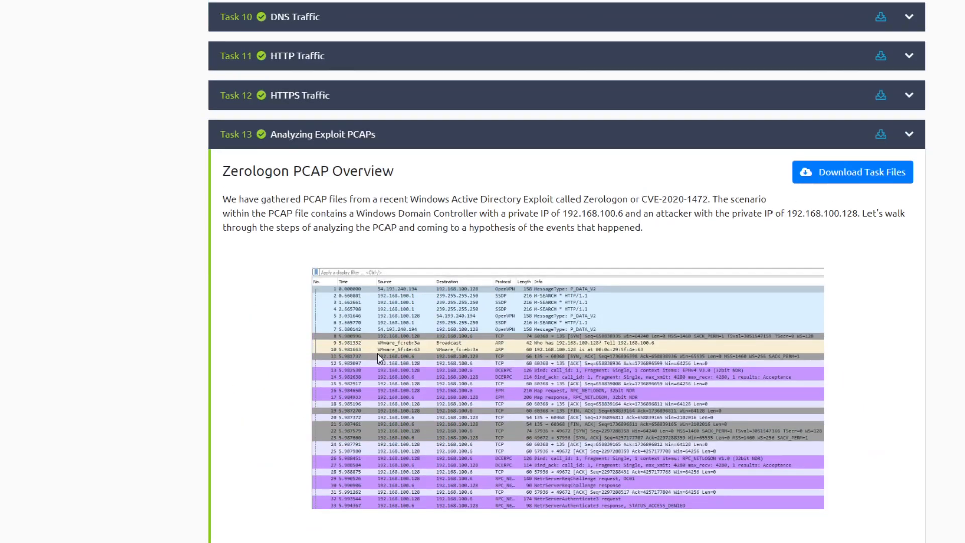
{"action": "scroll", "coordinate": [633, 275], "scroll_direction": "down", "scroll_amount": 7}
{"action": "scroll", "coordinate": [634, 275], "scroll_direction": "down", "scroll_amount": 15}
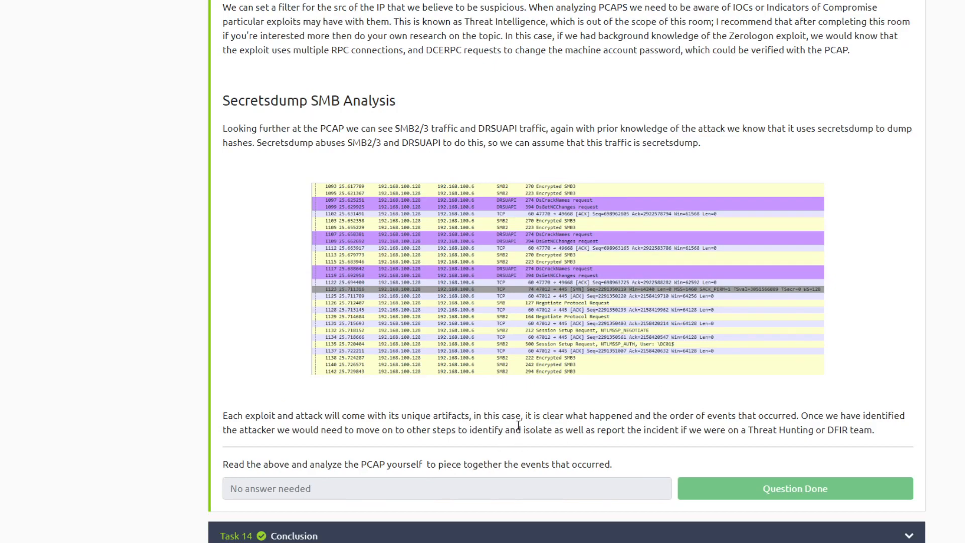
{"action": "scroll", "coordinate": [540, 340], "scroll_direction": "up", "scroll_amount": 20}
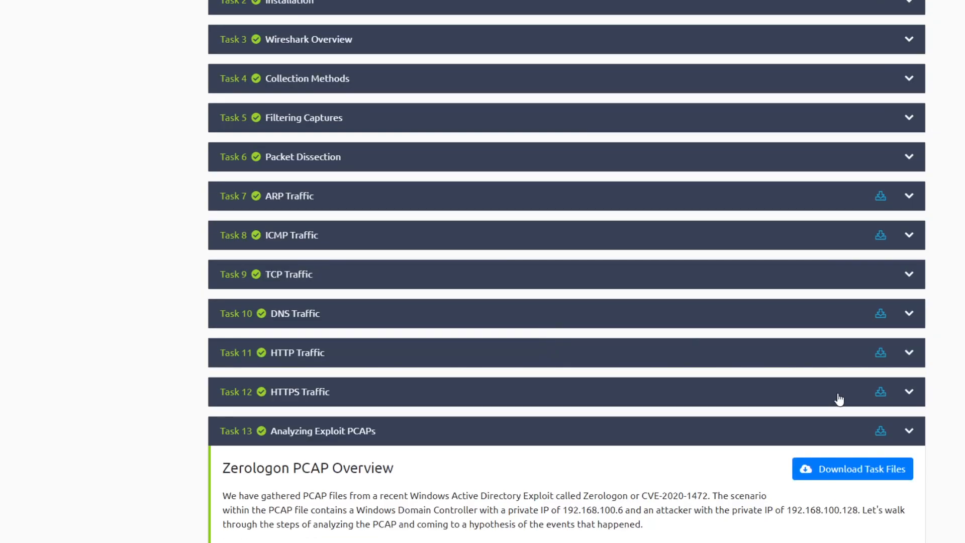
{"action": "scroll", "coordinate": [824, 460], "scroll_direction": "down", "scroll_amount": 7}
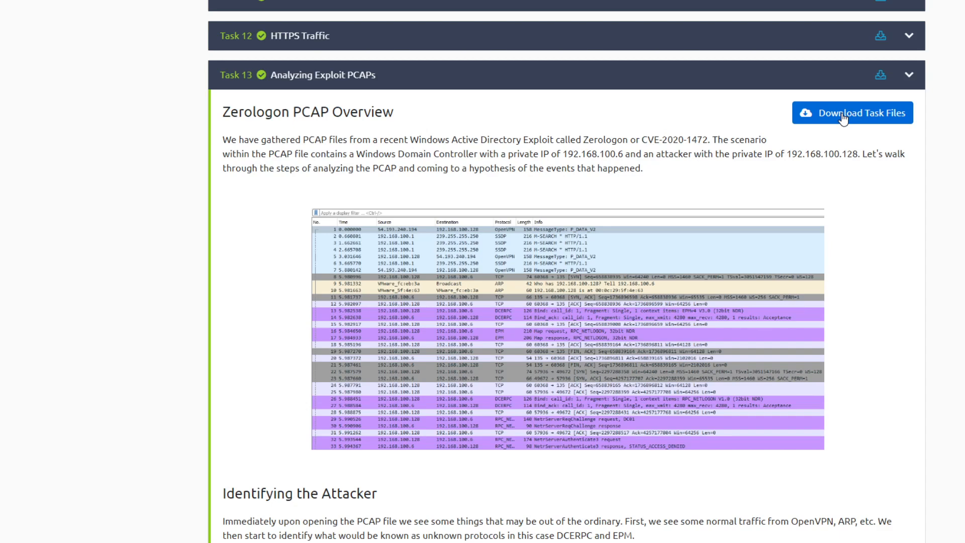
{"action": "scroll", "coordinate": [642, 132], "scroll_direction": "down", "scroll_amount": 4}
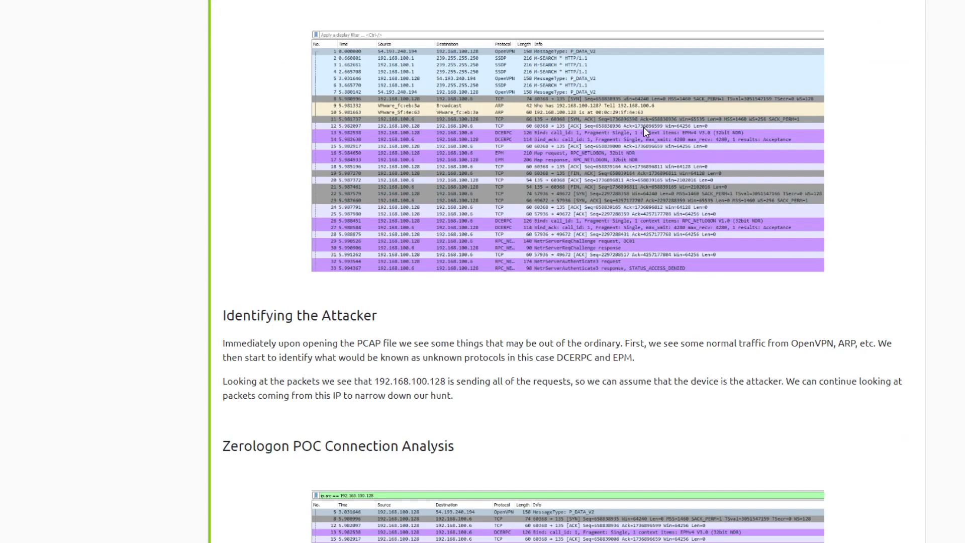
{"action": "scroll", "coordinate": [643, 127], "scroll_direction": "down", "scroll_amount": 8}
{"action": "scroll", "coordinate": [643, 128], "scroll_direction": "up", "scroll_amount": 17}
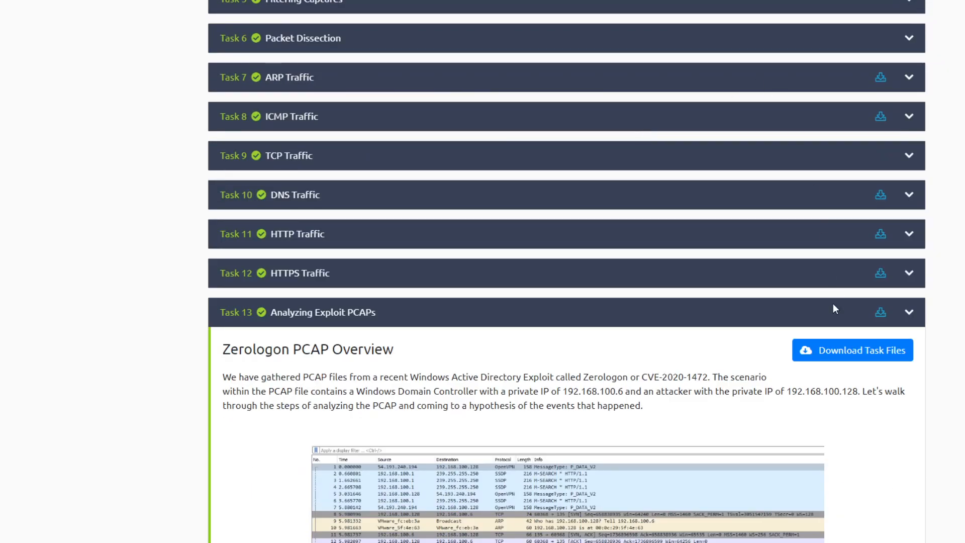
{"action": "left_click", "coordinate": [846, 352]}
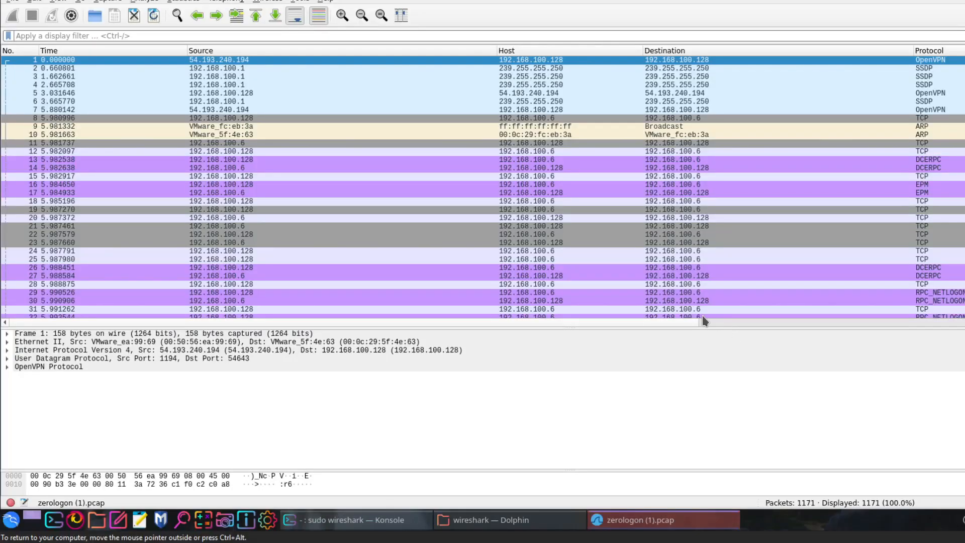
- In zerologon (1).pcap in Wireshark, enlarge the packet list and inspect OpenVPN packet 5, DCERPC packet 14 and EPM packet 16
{"action": "left_click_drag", "start_coordinate": [642, 325], "coordinate": [639, 420]}
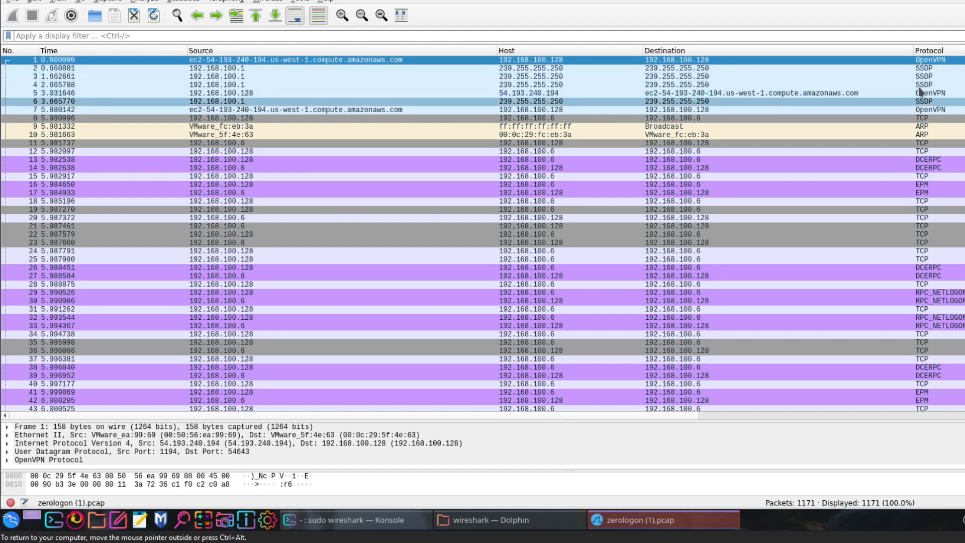
{"action": "left_click", "coordinate": [900, 94]}
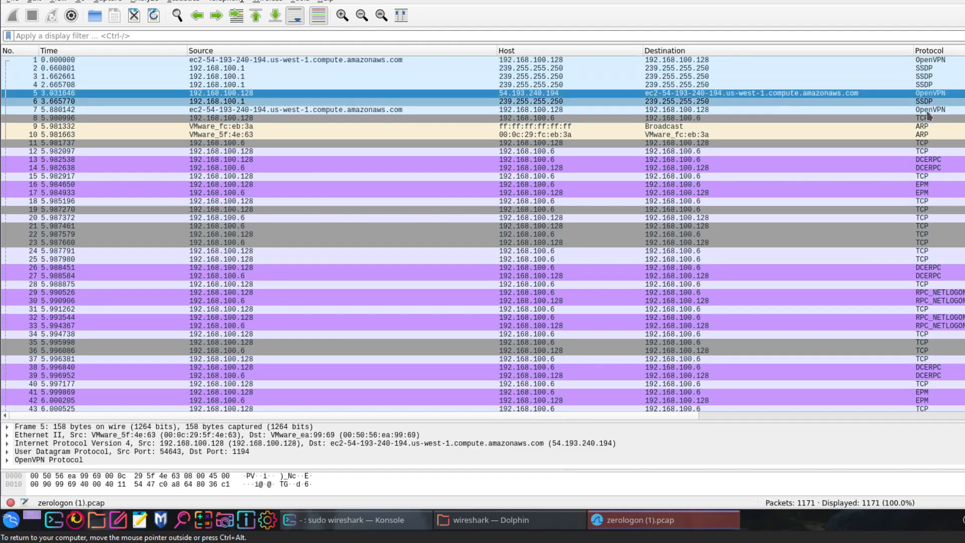
{"action": "left_click", "coordinate": [950, 168]}
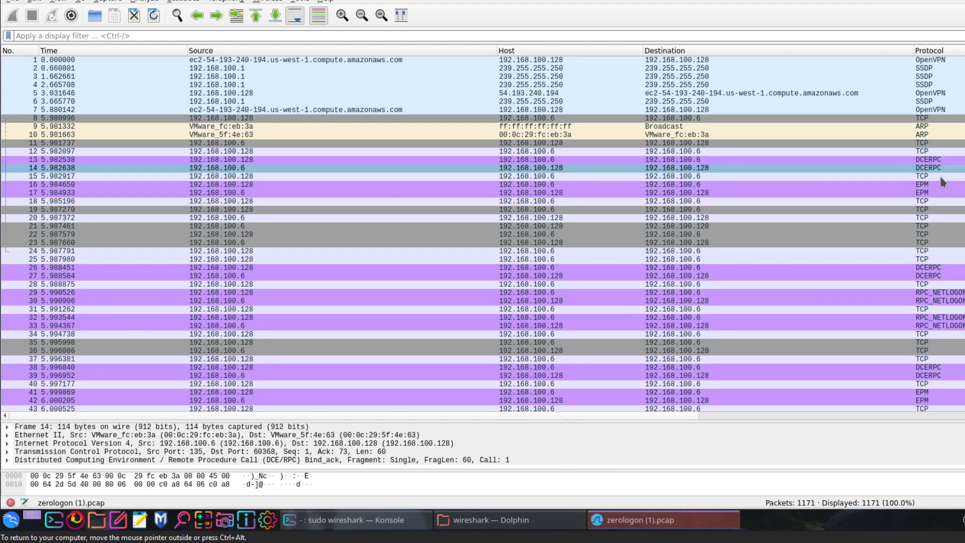
{"action": "left_click", "coordinate": [938, 186]}
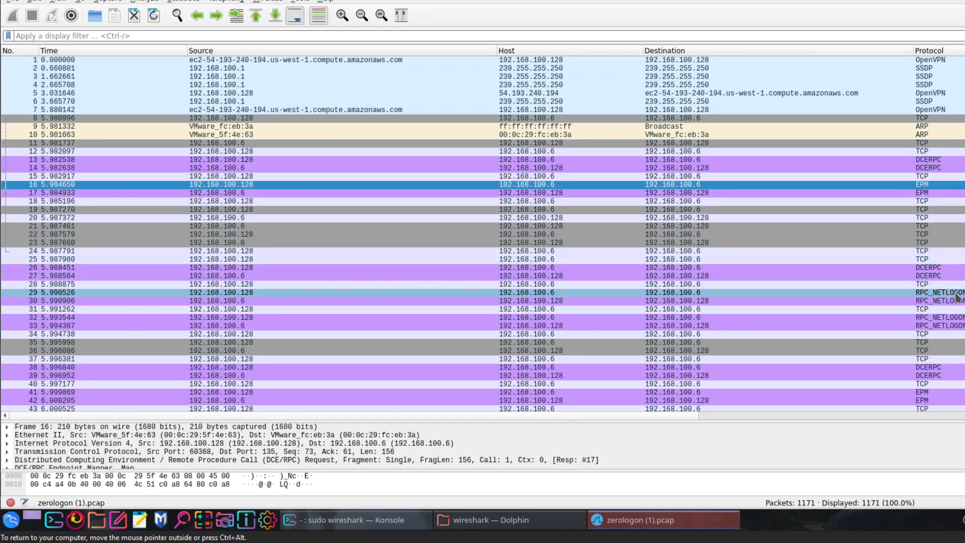
- Scan the rest of the Zerologon packet list for protocols such as RPC_NETLOGON, SMB2 and DRSUAPI, selecting SMB2 packet 1023
{"action": "scroll", "coordinate": [945, 287], "scroll_direction": "down", "scroll_amount": 16}
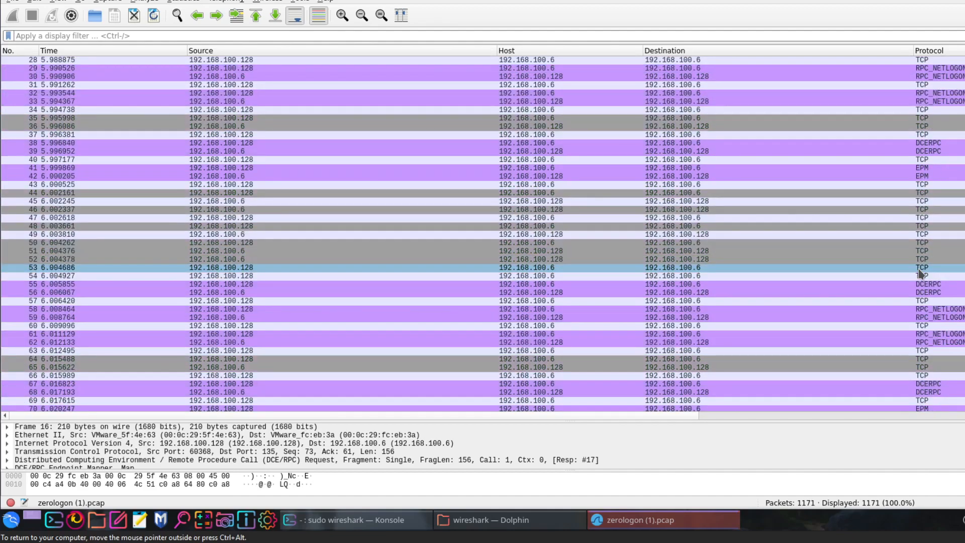
{"action": "scroll", "coordinate": [920, 274], "scroll_direction": "down", "scroll_amount": 19}
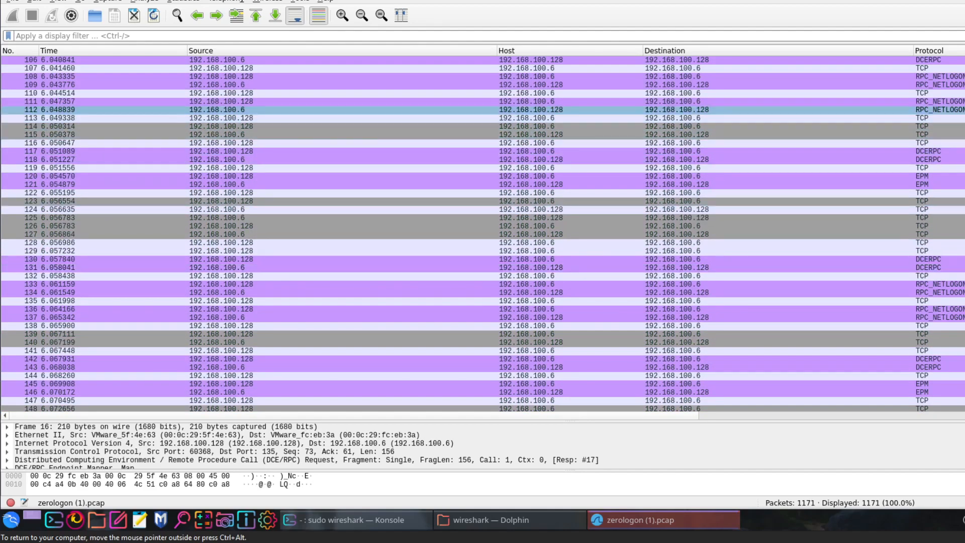
{"action": "scroll", "coordinate": [483, 234], "scroll_direction": "down", "scroll_amount": 20}
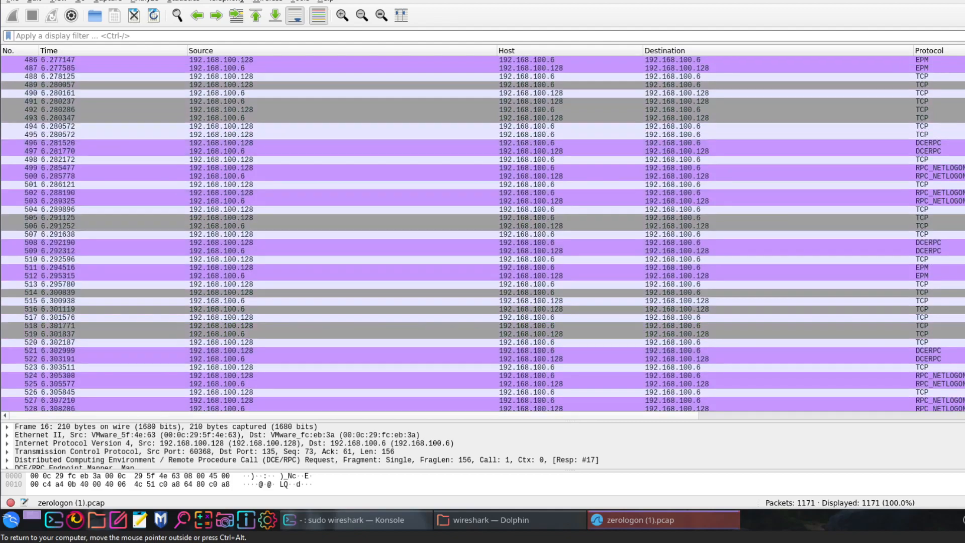
{"action": "scroll", "coordinate": [482, 234], "scroll_direction": "down", "scroll_amount": 20}
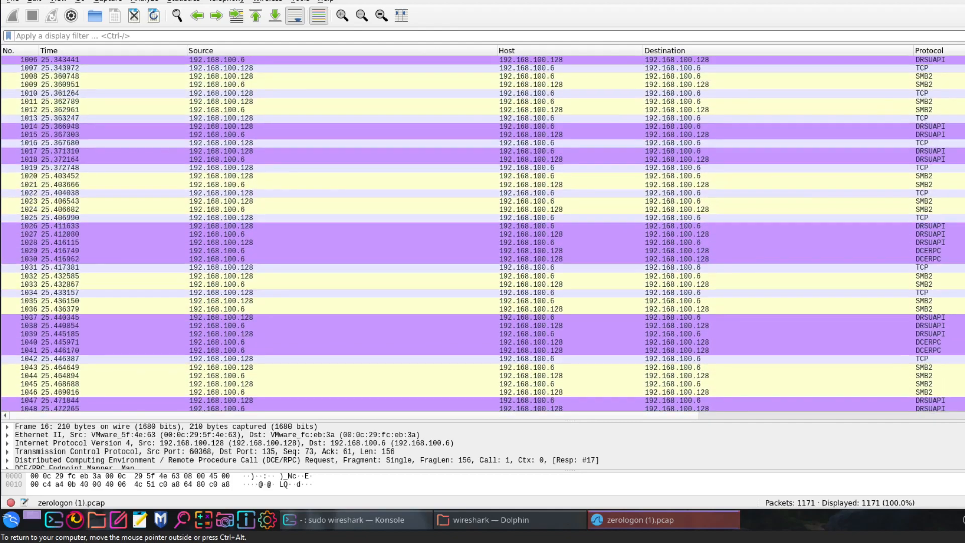
{"action": "scroll", "coordinate": [950, 233], "scroll_direction": "up", "scroll_amount": 1}
{"action": "left_click", "coordinate": [949, 218]}
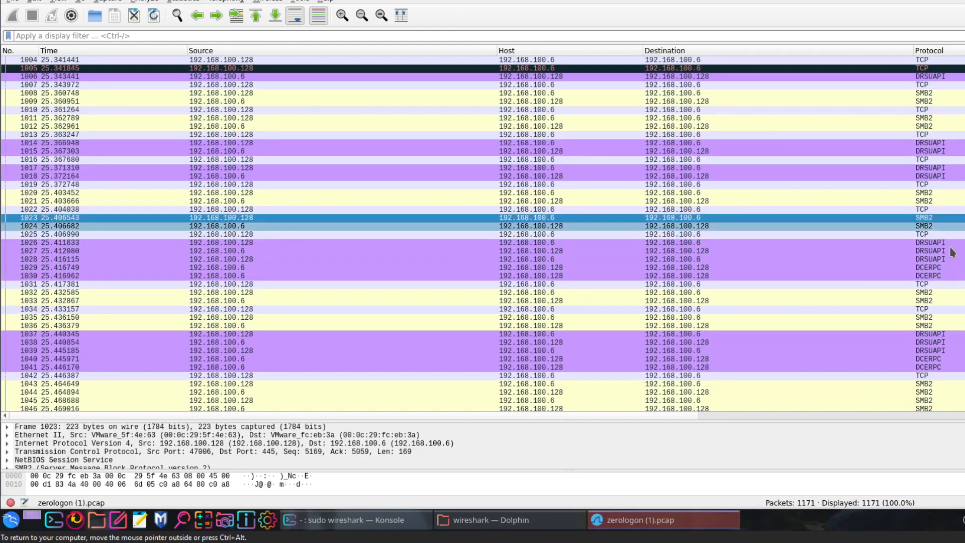
{"action": "scroll", "coordinate": [804, 351], "scroll_direction": "down", "scroll_amount": 20}
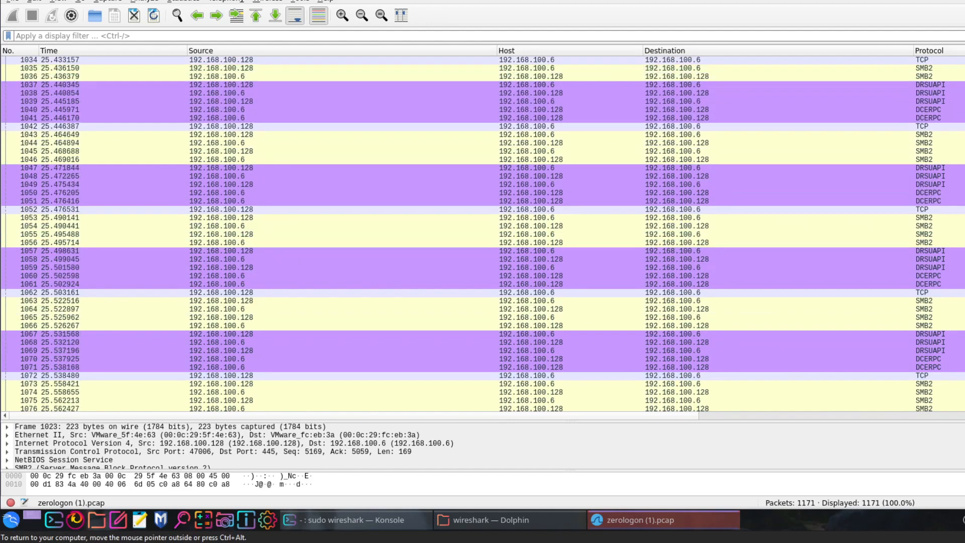
{"action": "scroll", "coordinate": [482, 234], "scroll_direction": "down", "scroll_amount": 13}
- Go back to the start of the capture and select SSDP packet 2 from source 192.168.100.1
{"action": "scroll", "coordinate": [482, 234], "scroll_direction": "up", "scroll_amount": 20}
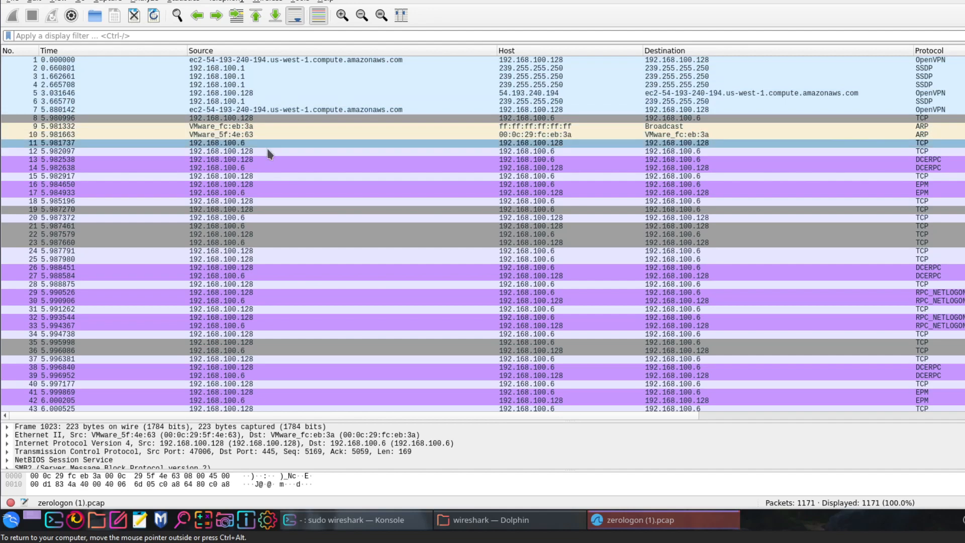
{"action": "left_click", "coordinate": [269, 69]}
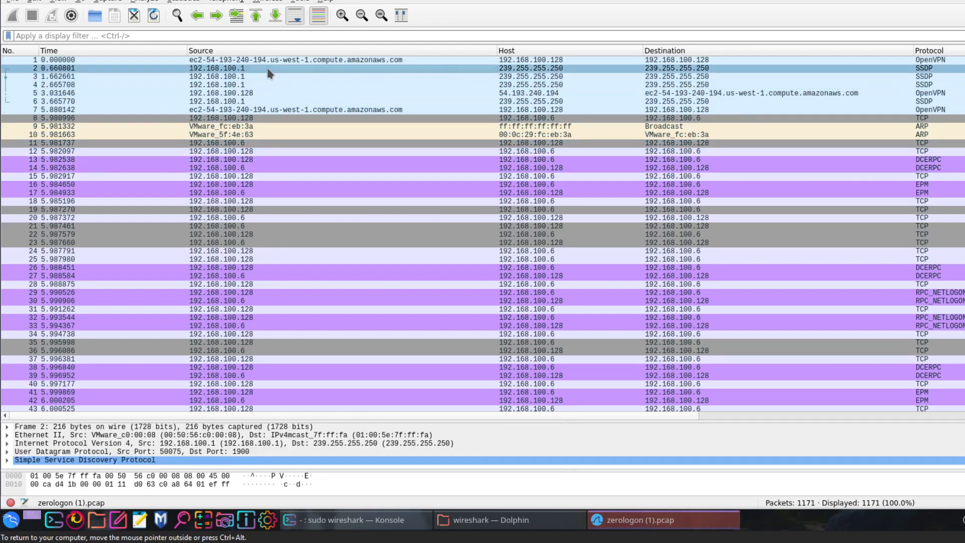
- Inspect SSDP packets 3 and 4 and TCP, DCERPC and EPM packets 12 to 17 exchanged between 192.168.100.128 and 192.168.100.6
{"action": "left_click", "coordinate": [267, 77]}
{"action": "left_click", "coordinate": [266, 84]}
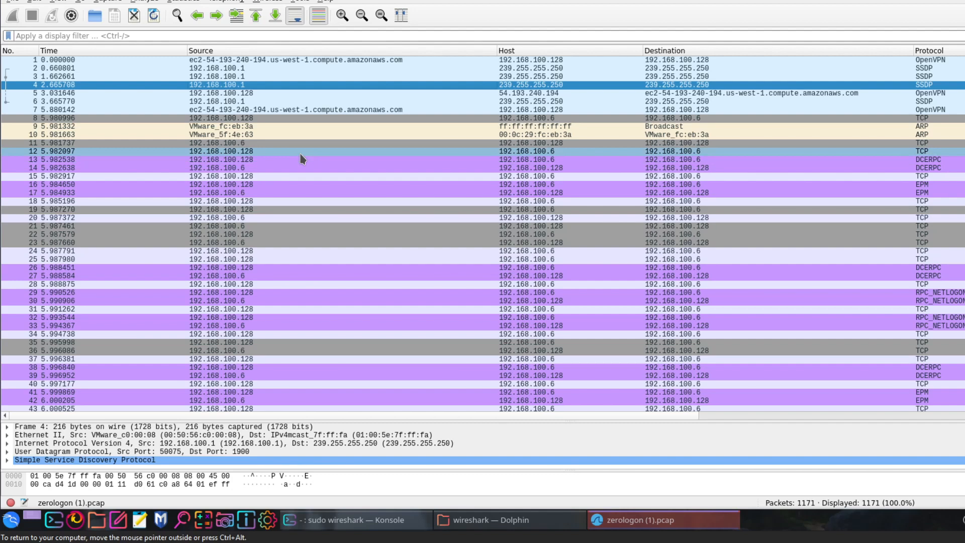
{"action": "left_click", "coordinate": [272, 153]}
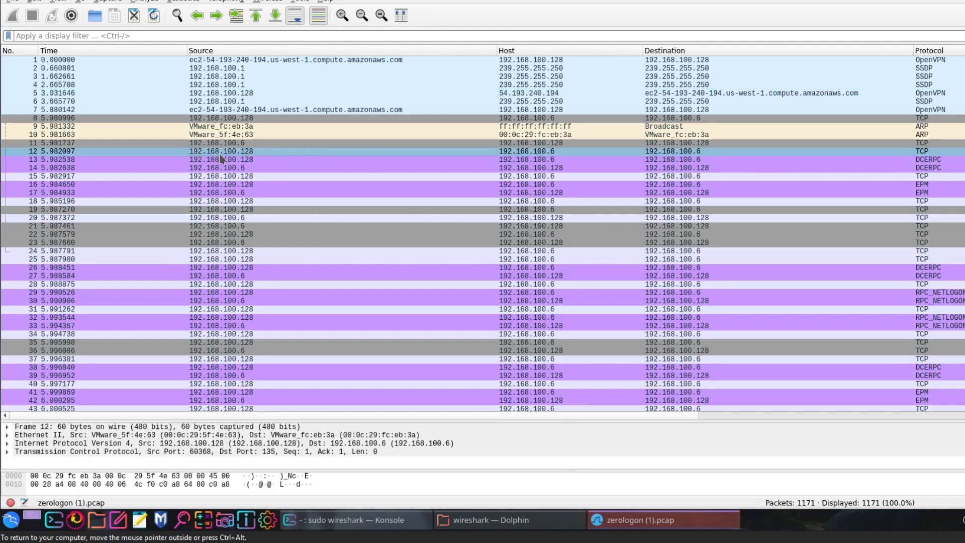
{"action": "left_click", "coordinate": [258, 160]}
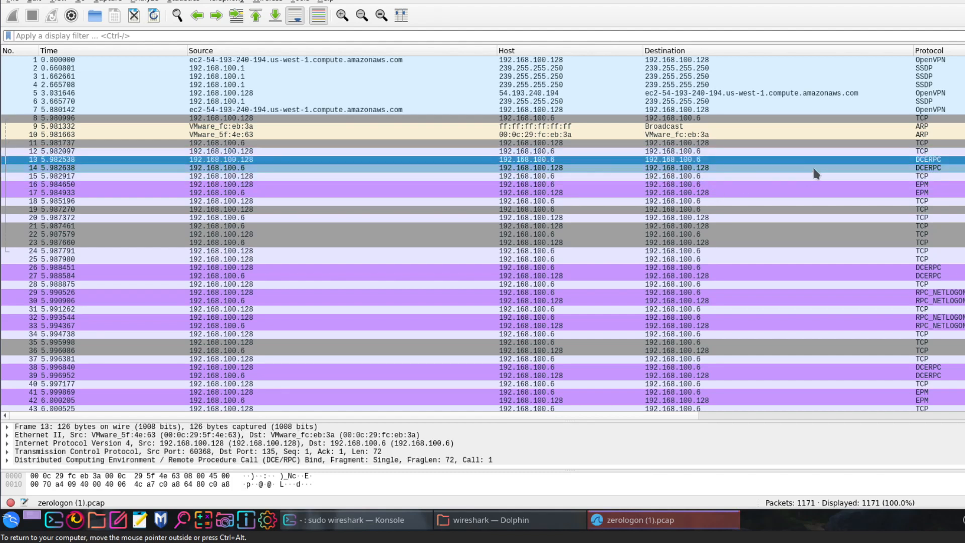
{"action": "left_click", "coordinate": [939, 169]}
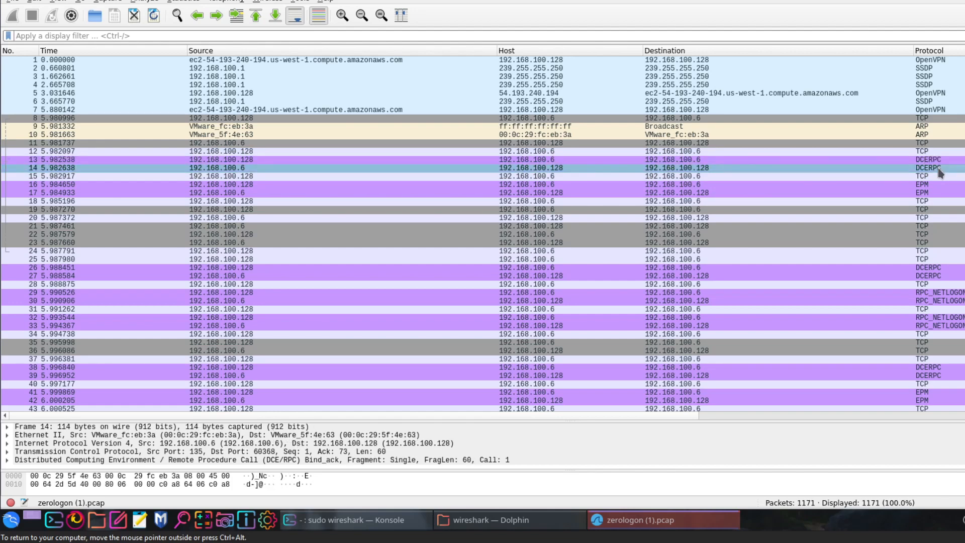
{"action": "left_click", "coordinate": [375, 177]}
{"action": "left_click", "coordinate": [361, 193]}
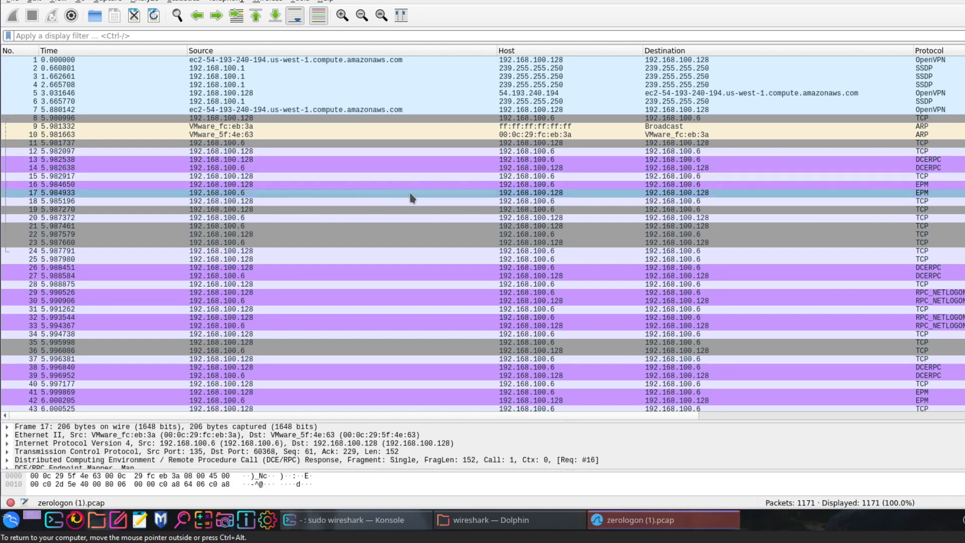
{"action": "left_click", "coordinate": [912, 184]}
{"action": "left_click", "coordinate": [915, 177]}
- Filter the capture with ip.addr == 192.168.100.128 and select DCERPC packet 13
{"action": "left_click", "coordinate": [119, 36]}
{"action": "type", "text": "ip."}
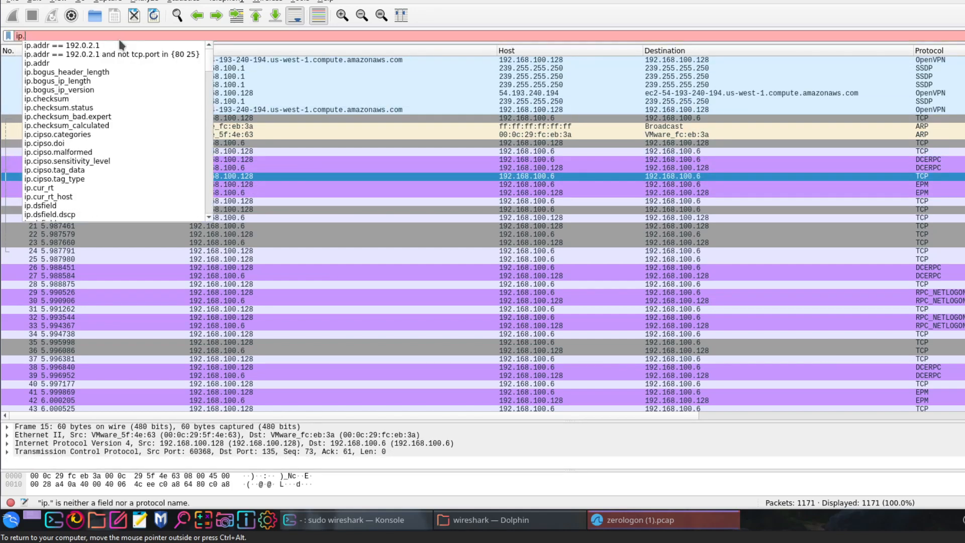
{"action": "type", "text": "addr ="}
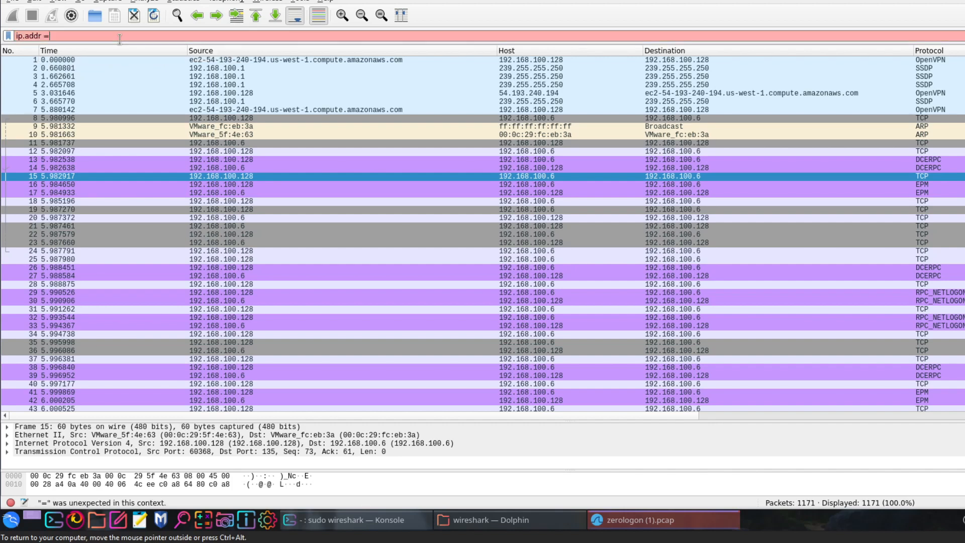
{"action": "type", "text": "= 11"}
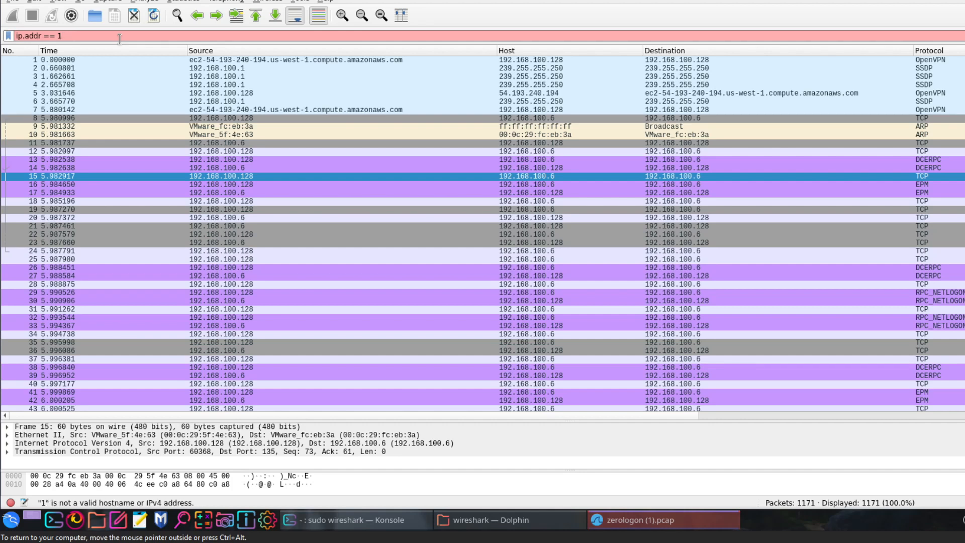
{"action": "type", "text": "92.168.1"}
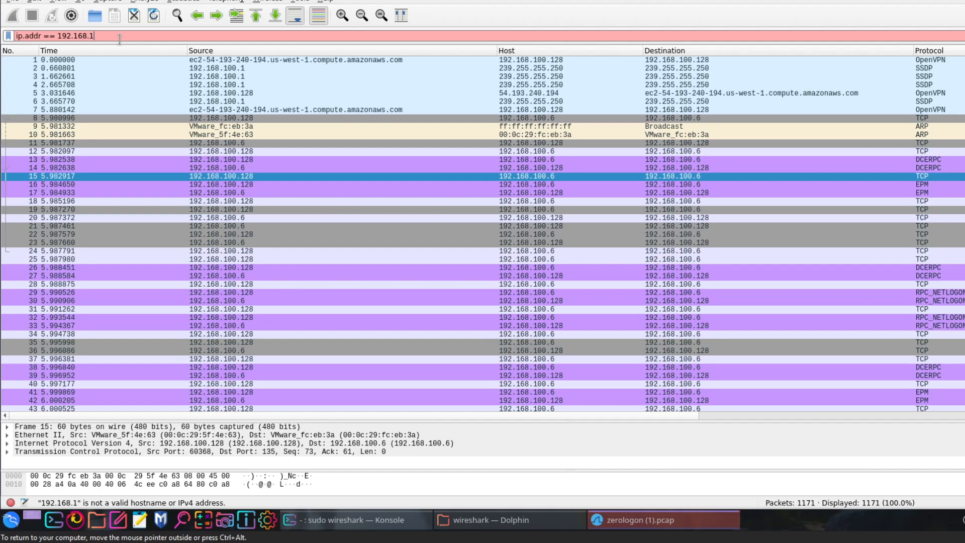
{"action": "type", "text": "00.128"}
{"action": "key", "text": "Return"}
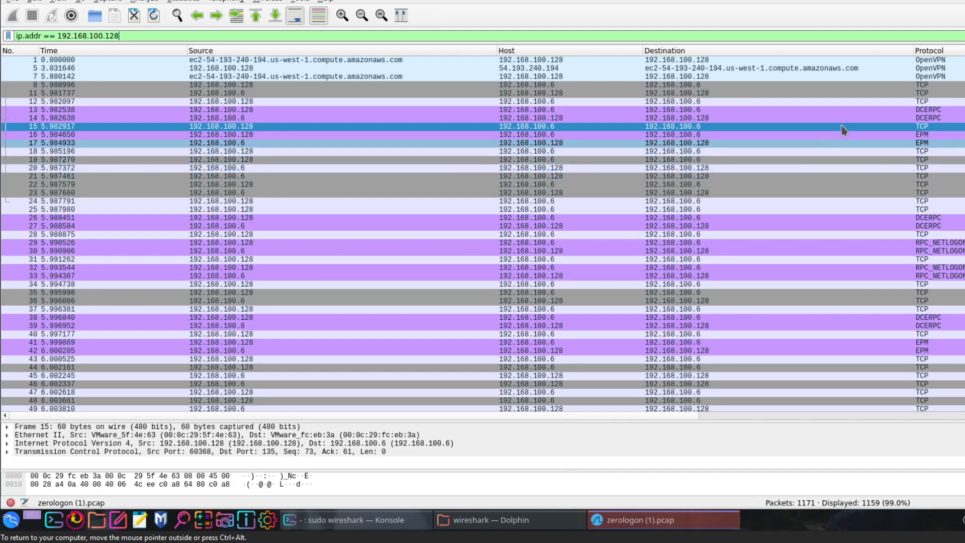
{"action": "left_click", "coordinate": [943, 110]}
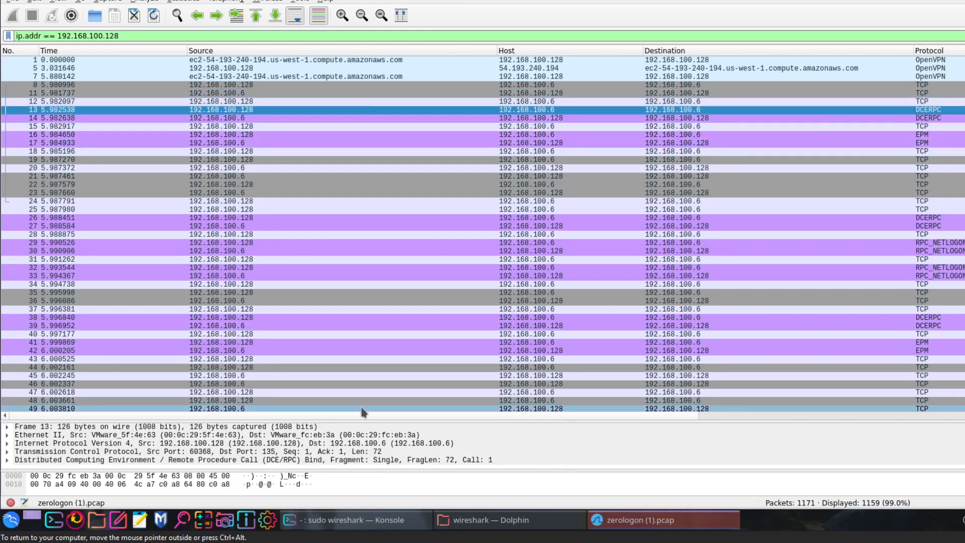
- Launch Firefox, replace the Restore Session tab with a new one and open the Google home page
{"action": "left_click", "coordinate": [76, 520]}
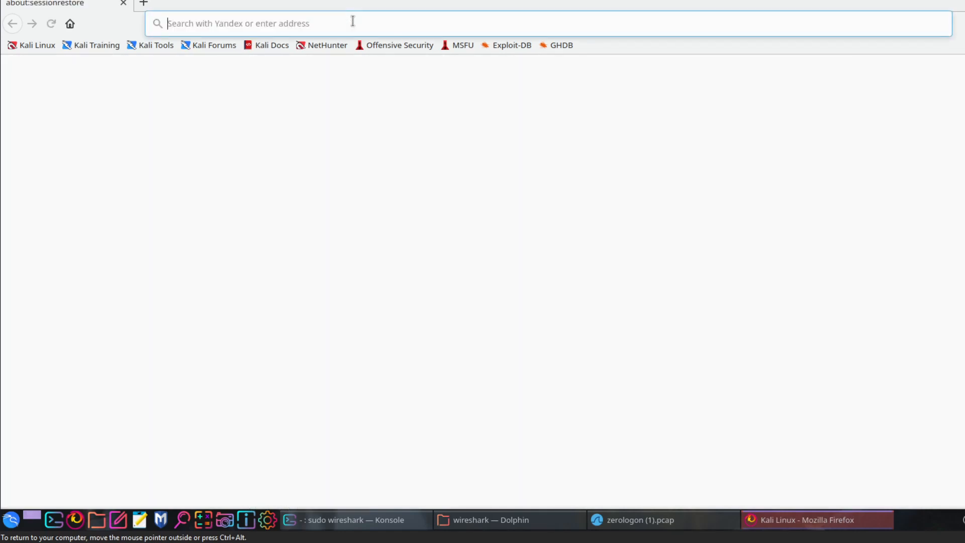
{"action": "type", "text": "google"}
{"action": "key", "text": "Return"}
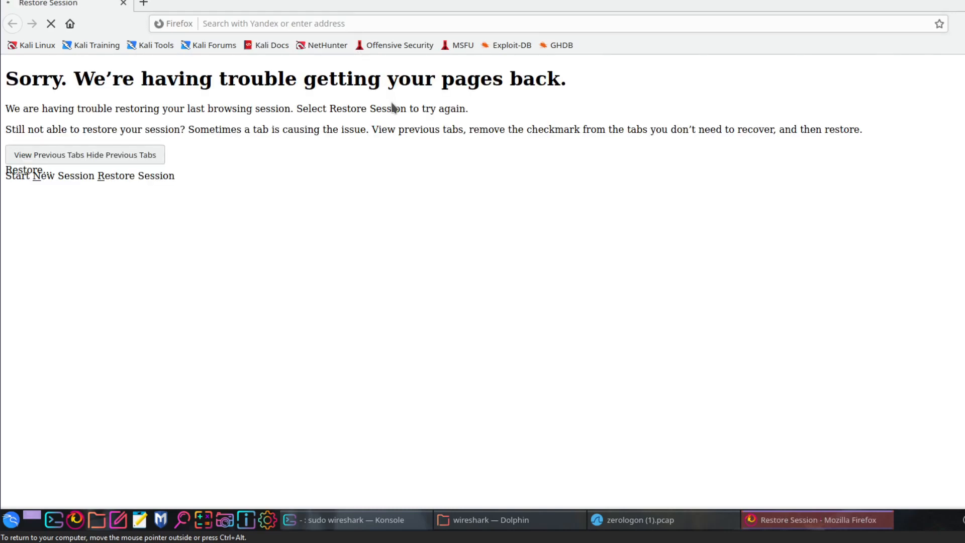
{"action": "left_click", "coordinate": [218, 23]}
{"action": "left_click", "coordinate": [143, 2]}
{"action": "left_click", "coordinate": [123, 2]}
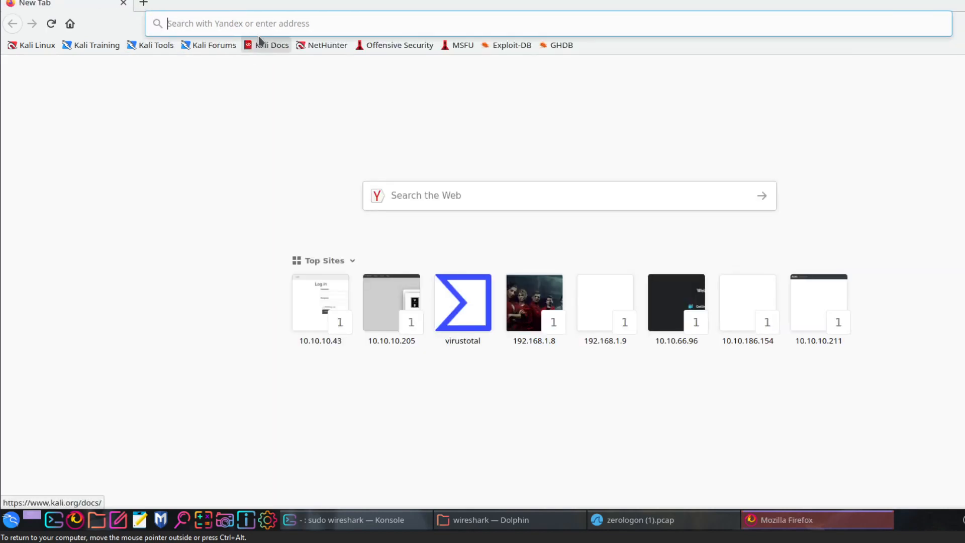
{"action": "type", "text": "google.com/"}
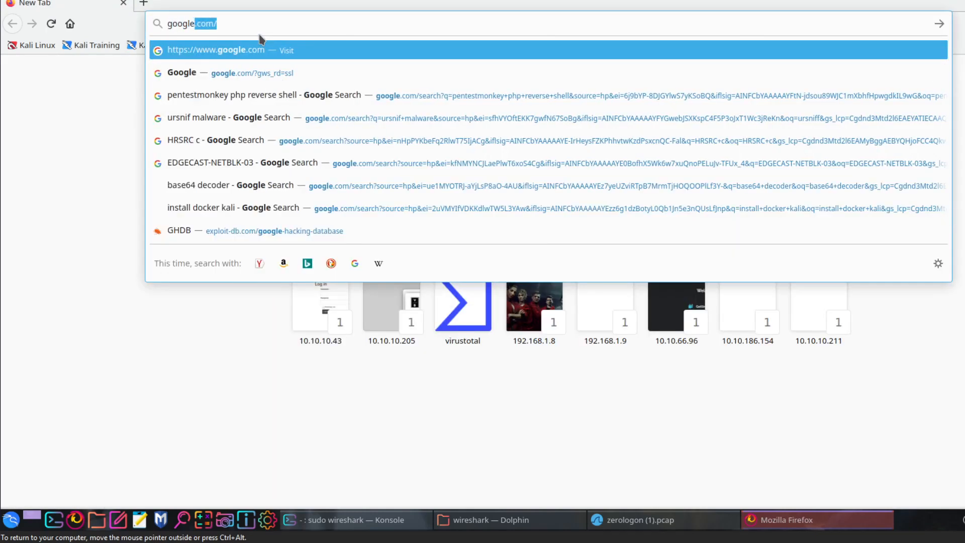
{"action": "key", "text": "Return"}
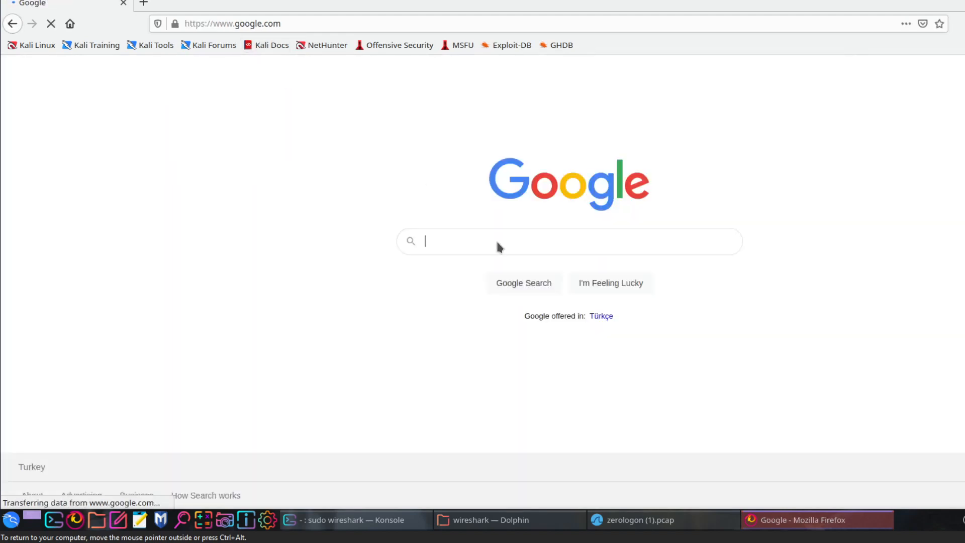
- Check the protocol name in the capture, search Google for "dcerpc protocol" and expand the answer to "What is Dcerpc protocol?"
{"action": "left_click", "coordinate": [631, 520]}
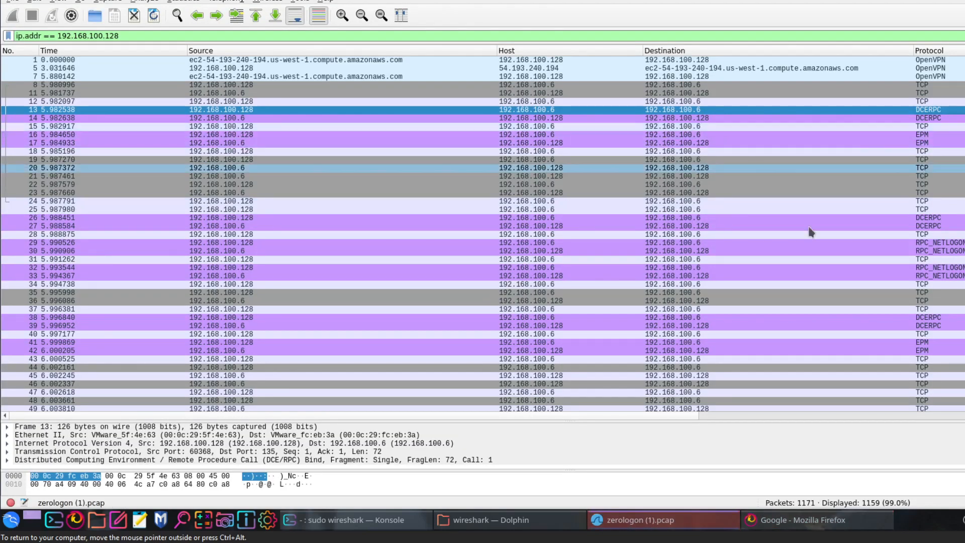
{"action": "left_click", "coordinate": [809, 519]}
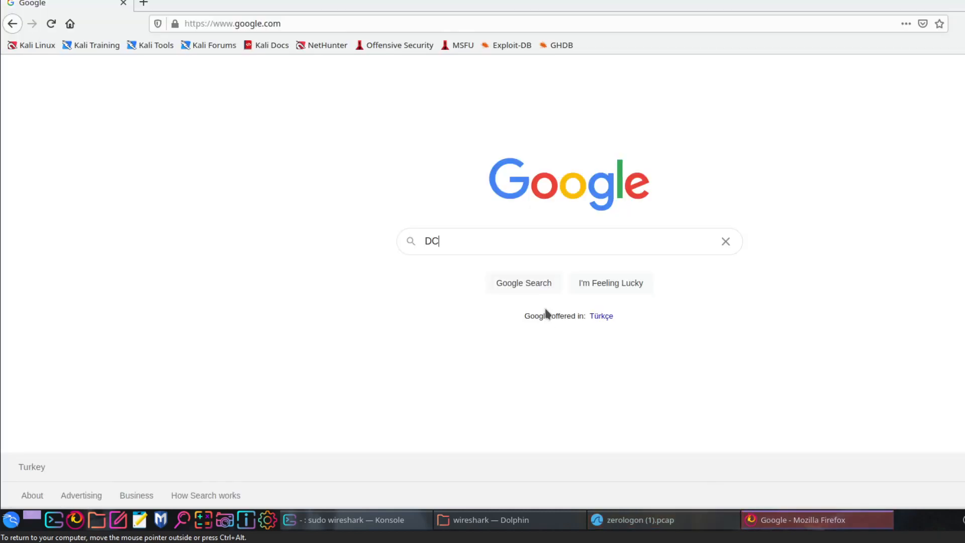
{"action": "type", "text": "ERPC"}
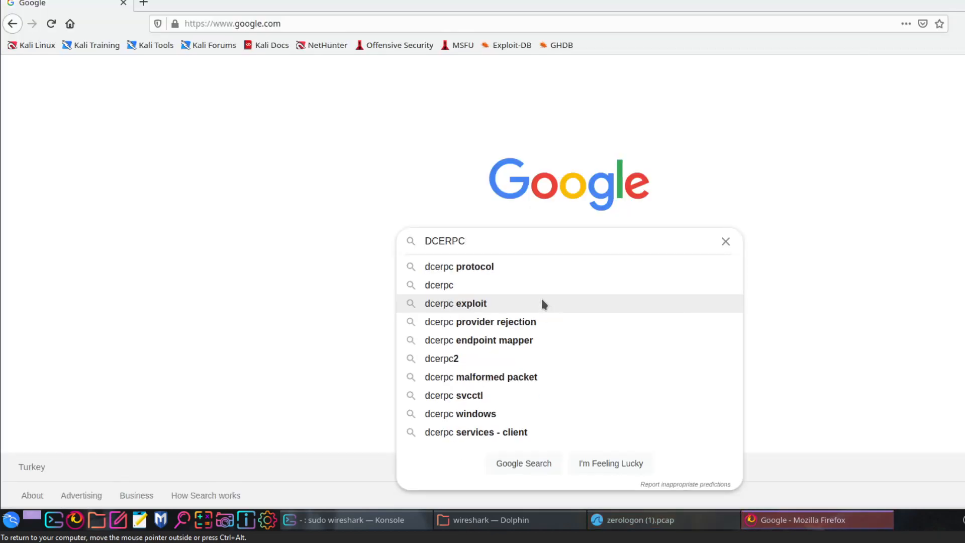
{"action": "left_click", "coordinate": [527, 267]}
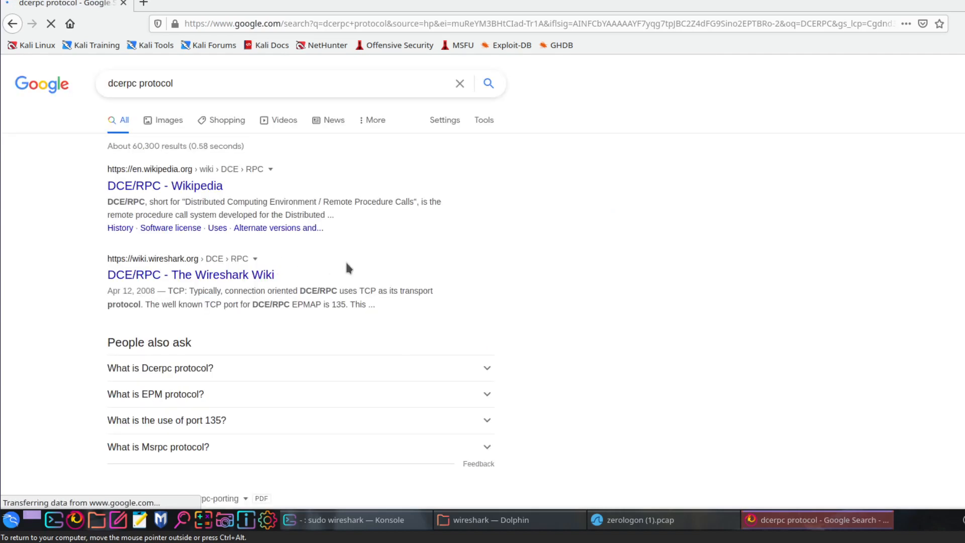
{"action": "scroll", "coordinate": [345, 264], "scroll_direction": "down", "scroll_amount": 1}
{"action": "scroll", "coordinate": [186, 294], "scroll_direction": "down", "scroll_amount": 2}
{"action": "left_click", "coordinate": [193, 269]}
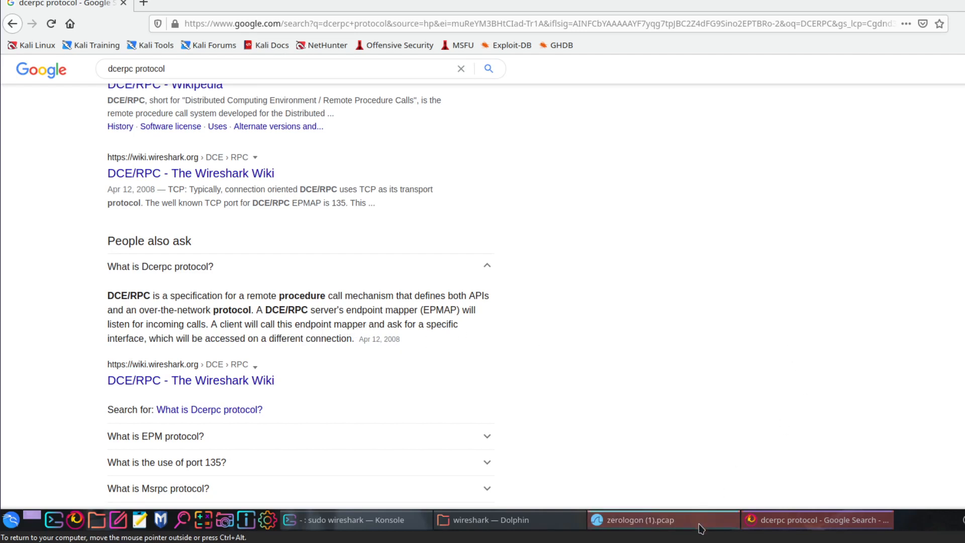
- Return to the Wireshark capture and select DCERPC packet 14 and EPM packet 17
{"action": "left_click", "coordinate": [641, 520]}
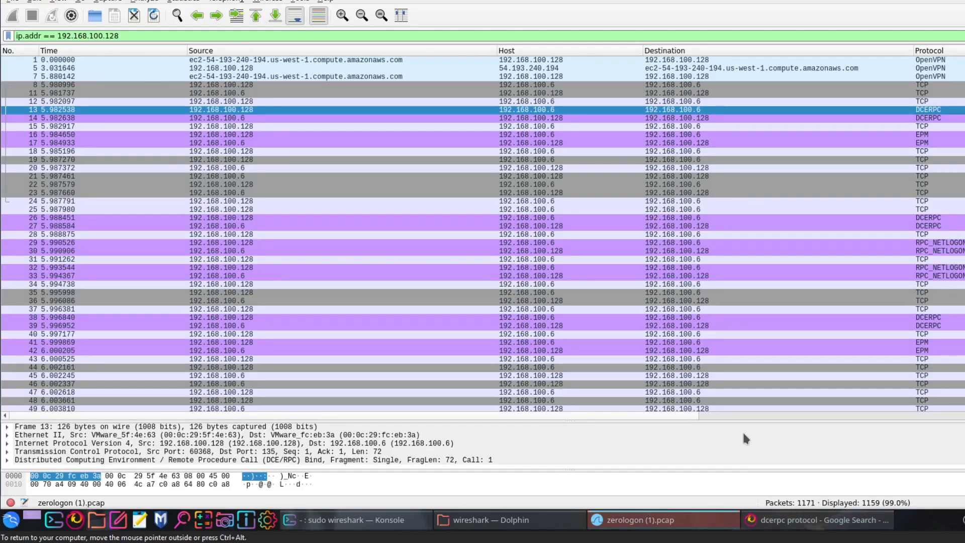
{"action": "left_click", "coordinate": [895, 120]}
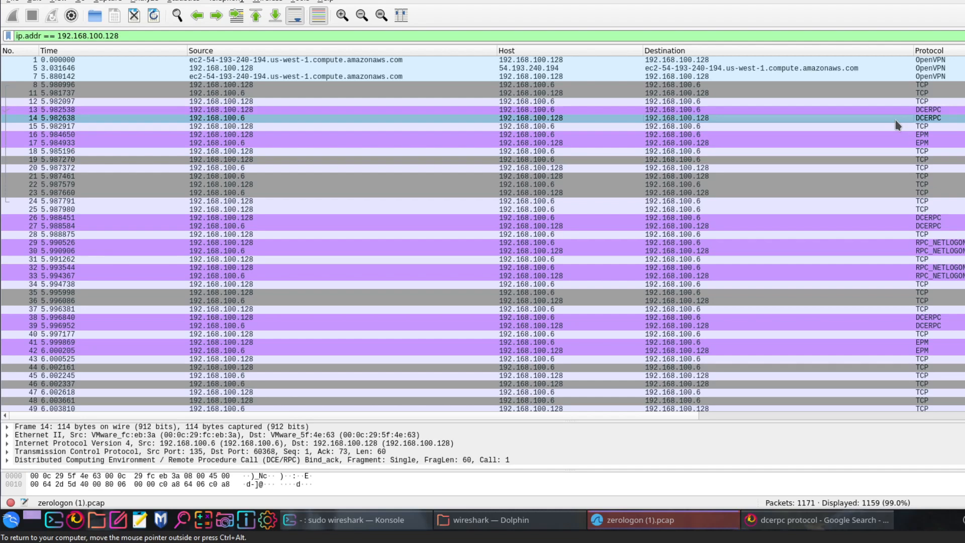
{"action": "left_click", "coordinate": [873, 143]}
- In Firefox, search Google for "EPM Protocol" and read the answer to "What is EPM protocol?", highlighting its DCE/RPC mention
{"action": "left_click", "coordinate": [816, 519]}
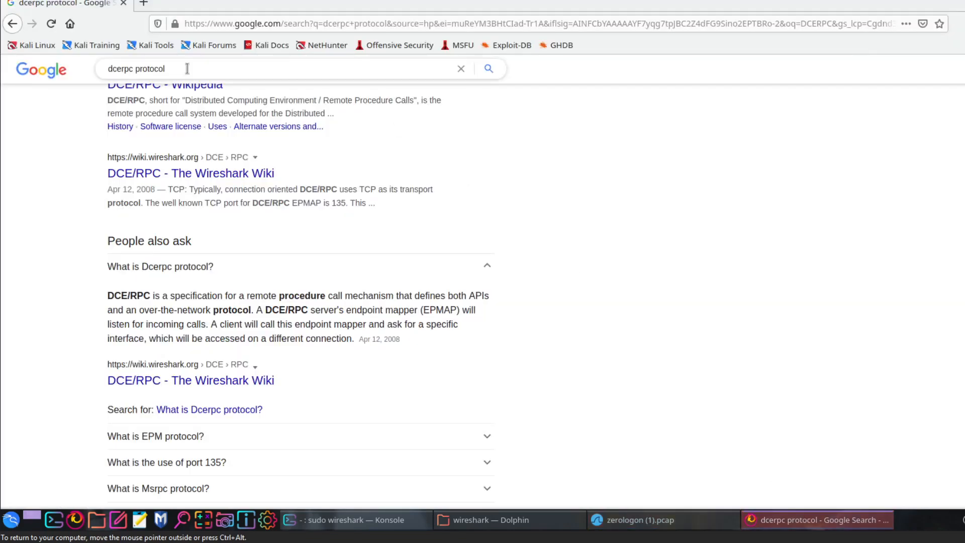
{"action": "triple_click", "coordinate": [147, 69]}
{"action": "type", "text": "EPM Protocol"}
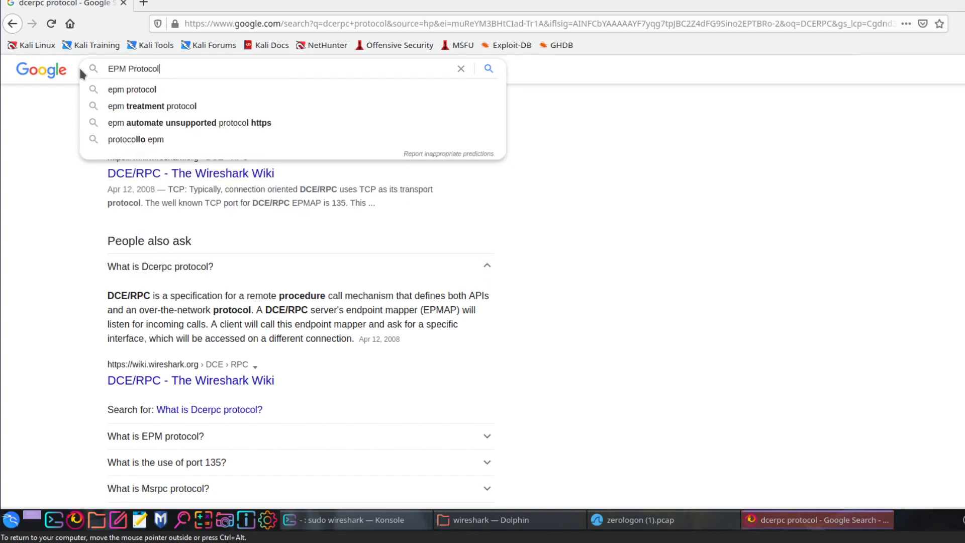
{"action": "key", "text": "Return"}
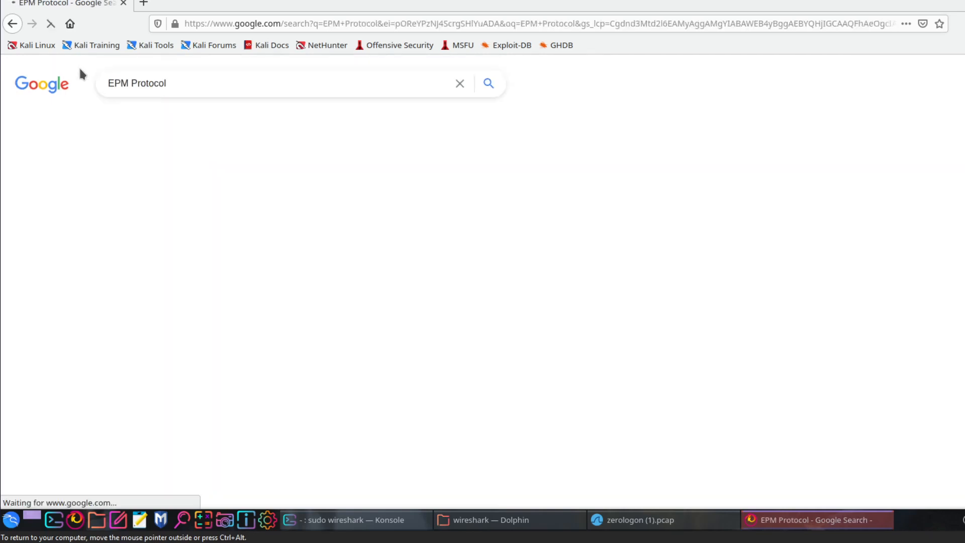
{"action": "scroll", "coordinate": [251, 202], "scroll_direction": "down", "scroll_amount": 2}
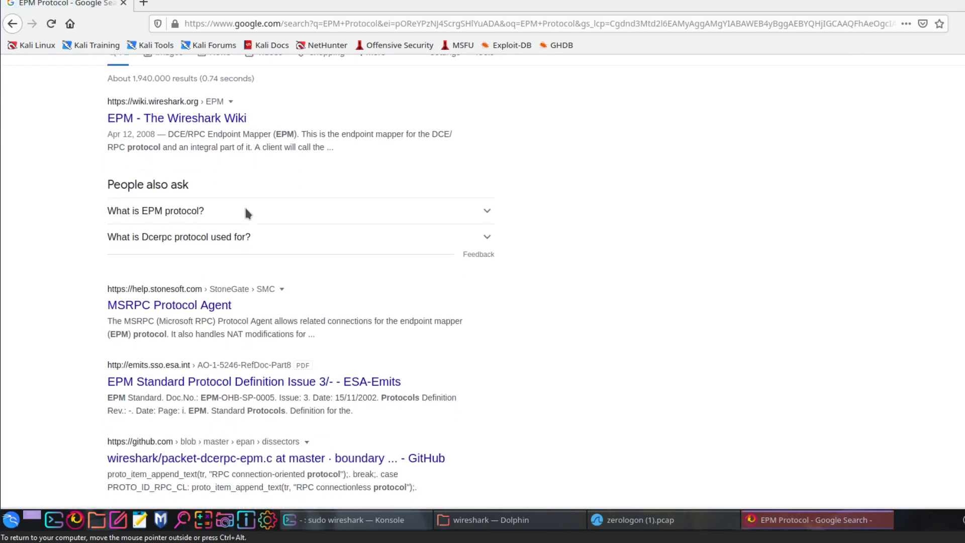
{"action": "left_click", "coordinate": [245, 217]}
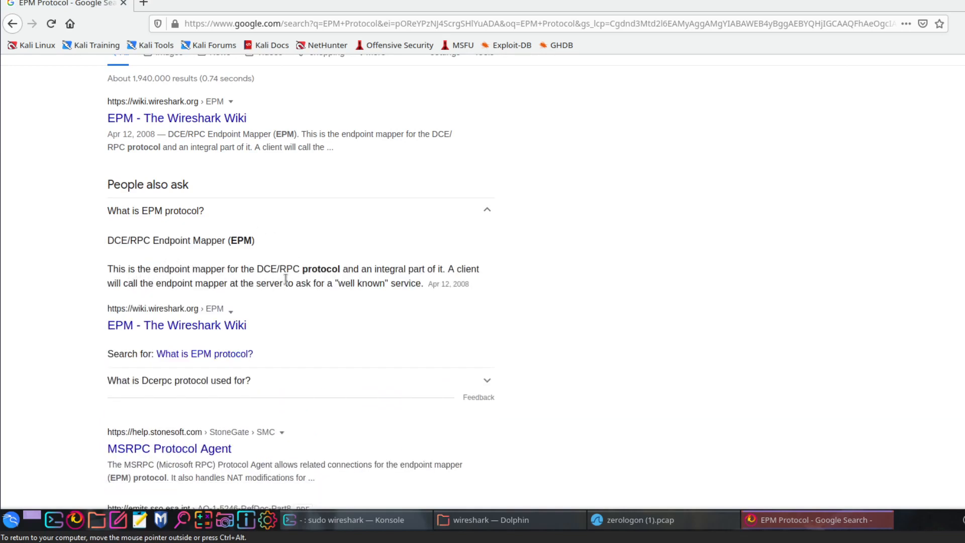
{"action": "left_click_drag", "start_coordinate": [153, 242], "coordinate": [121, 241]}
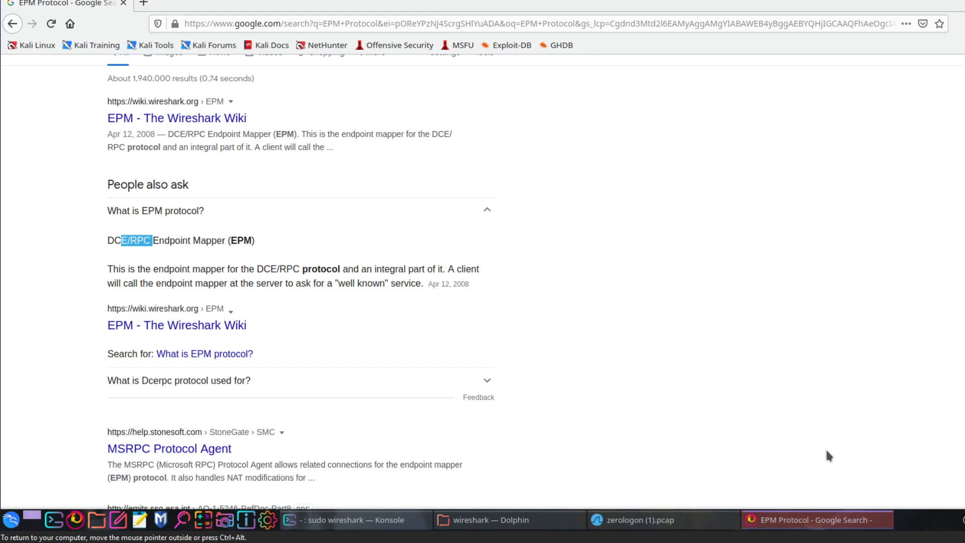
- Back in Wireshark, inspect TCP packet 24, DCERPC packet 26 and RPC_NETLOGON packet 29
{"action": "left_click", "coordinate": [615, 523]}
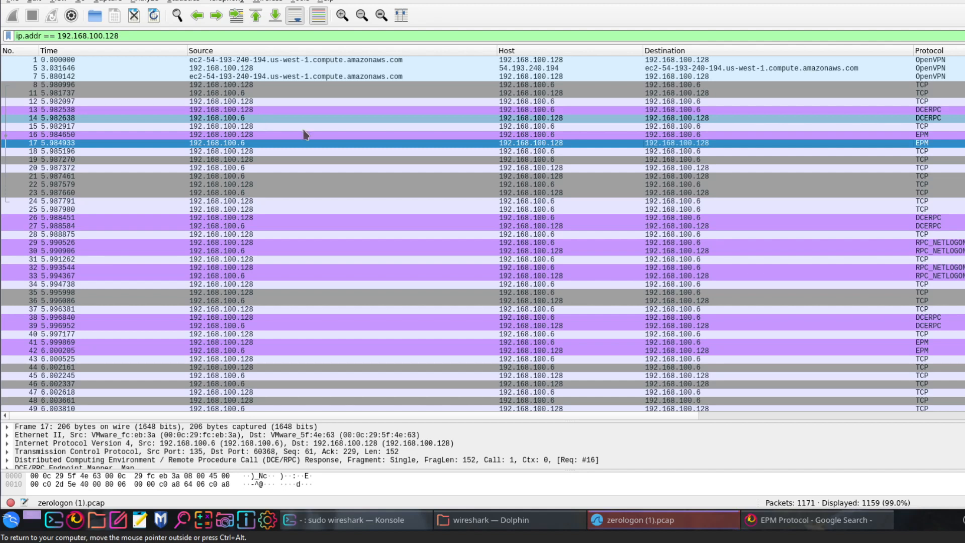
{"action": "left_click", "coordinate": [844, 201]}
{"action": "left_click", "coordinate": [845, 221]}
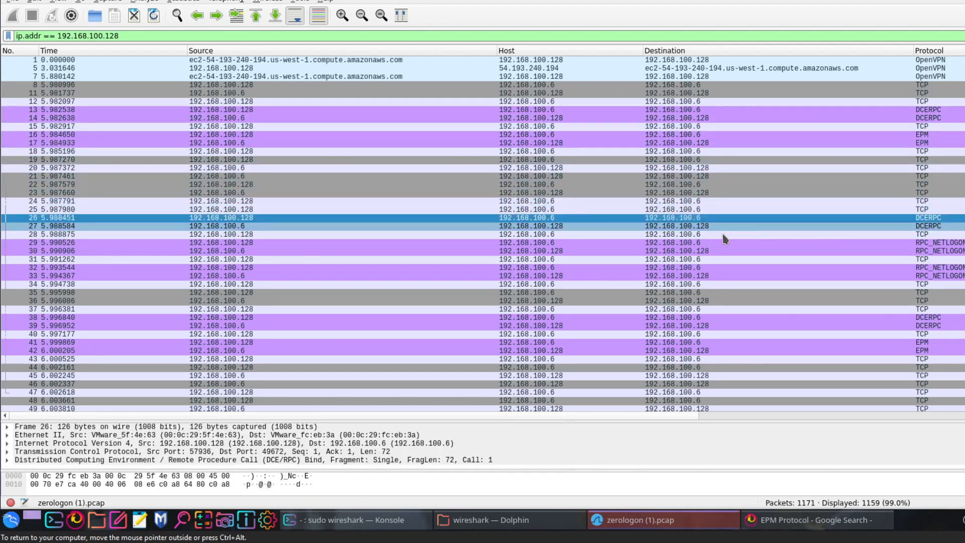
{"action": "left_click", "coordinate": [843, 245]}
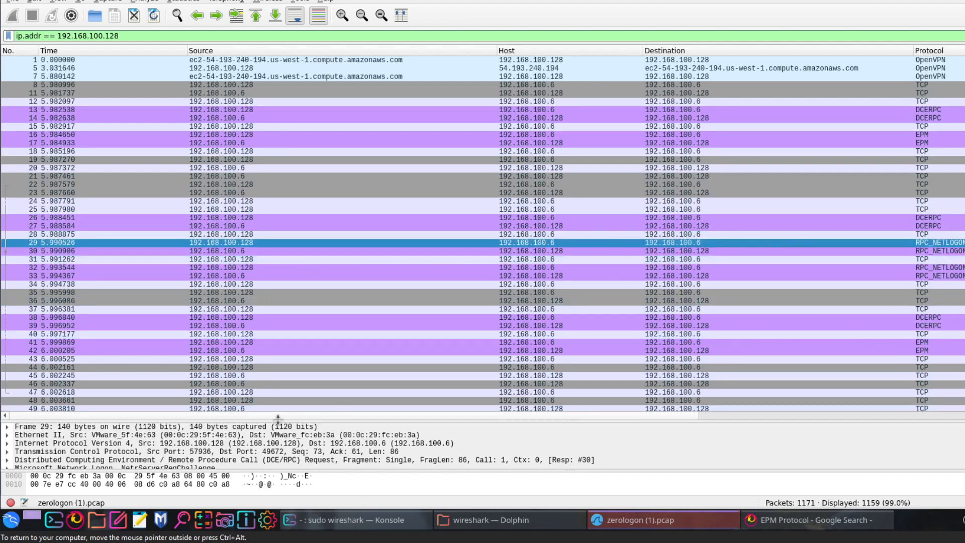
- Enlarge the packet details area and expand packet 29's Microsoft Network Logon, NetrServerReqChallenge section
{"action": "left_click_drag", "start_coordinate": [289, 355], "coordinate": [312, 289]}
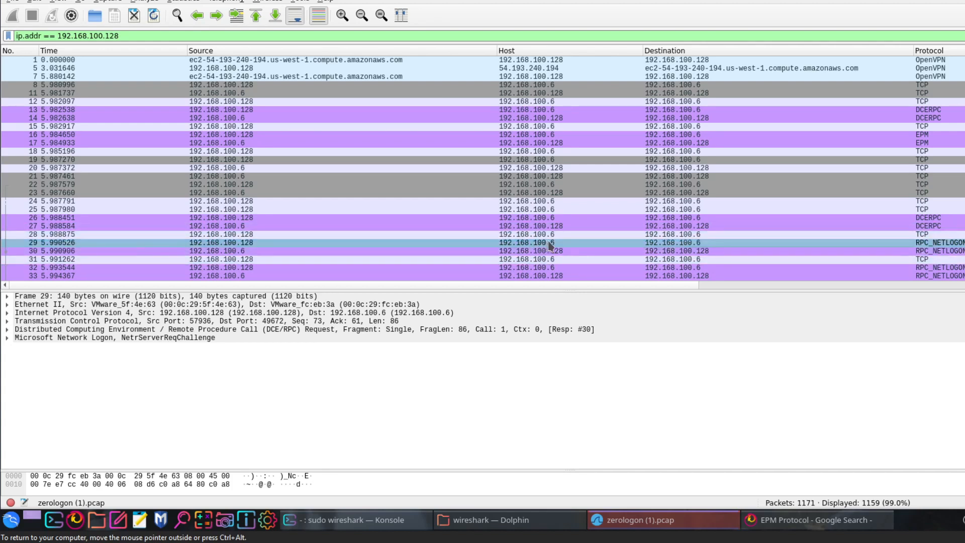
{"action": "left_click", "coordinate": [236, 321]}
{"action": "left_click", "coordinate": [100, 329]}
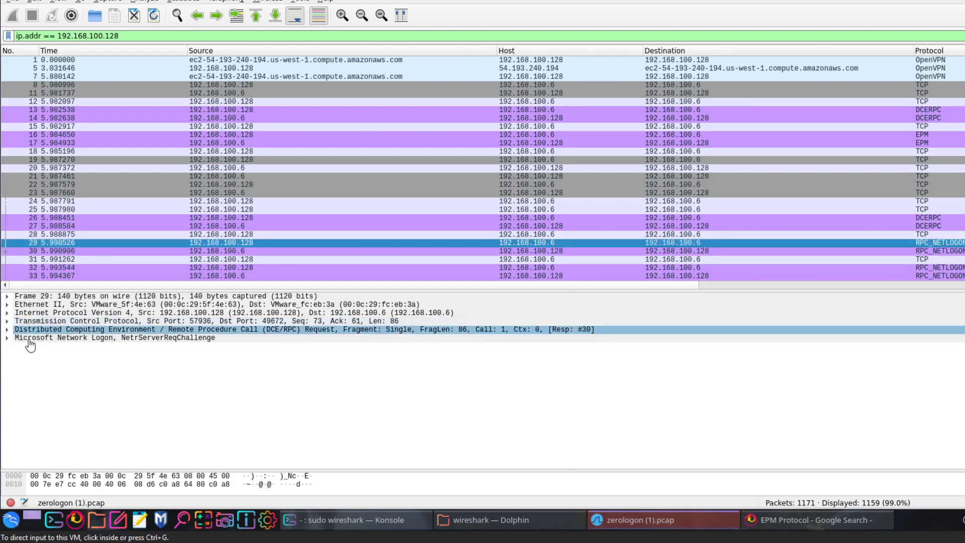
{"action": "left_click", "coordinate": [18, 339]}
{"action": "left_click", "coordinate": [7, 338]}
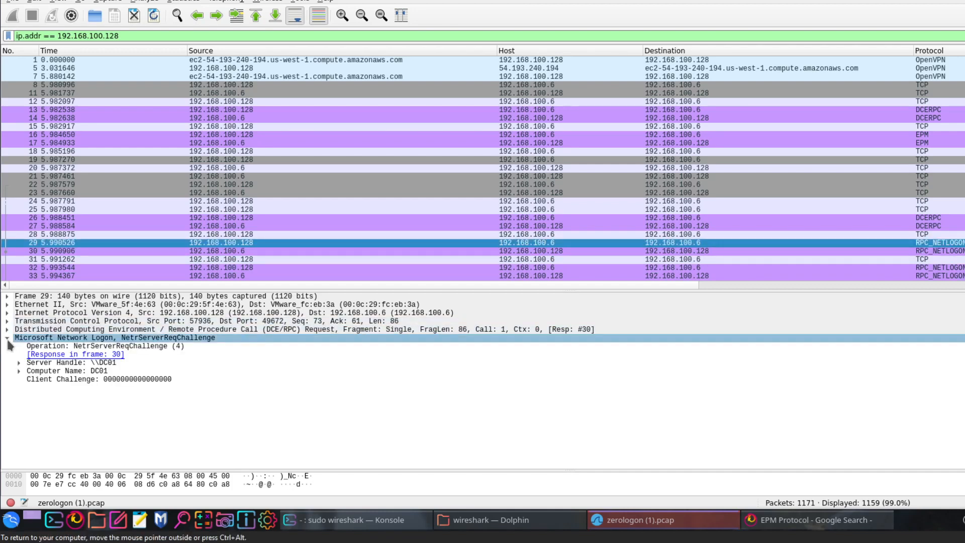
- Expand packet 29's Server Handle and Computer Name entries and select the nested Computer Name value
{"action": "left_click", "coordinate": [17, 364]}
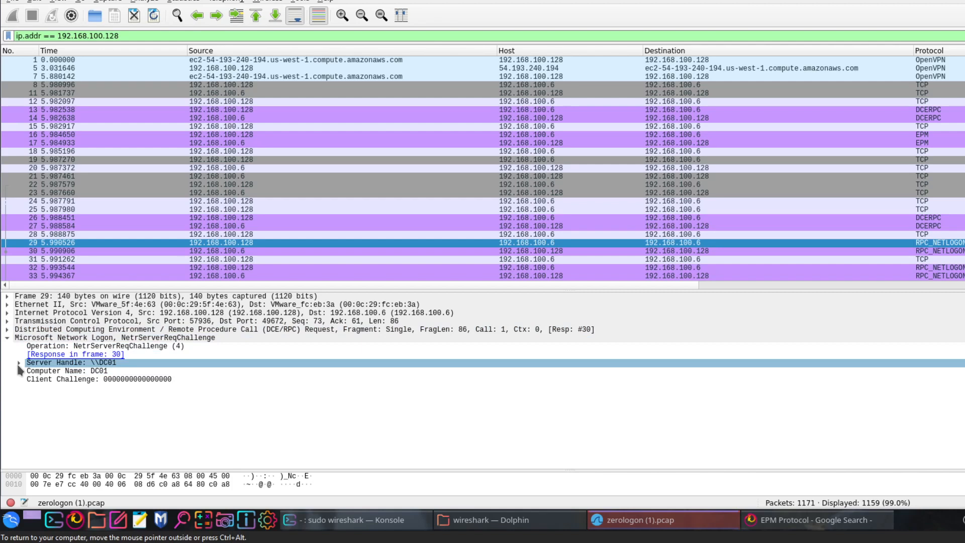
{"action": "left_click", "coordinate": [98, 370]}
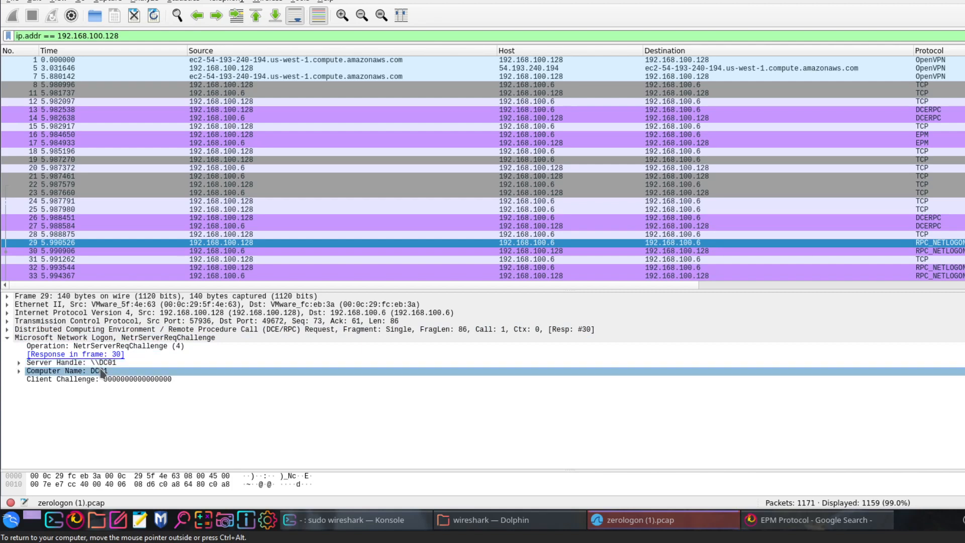
{"action": "left_click", "coordinate": [18, 370]}
{"action": "left_click", "coordinate": [20, 366]}
{"action": "left_click", "coordinate": [19, 362]}
{"action": "left_click", "coordinate": [101, 379]}
{"action": "left_click", "coordinate": [125, 387]}
{"action": "key", "text": "Up"}
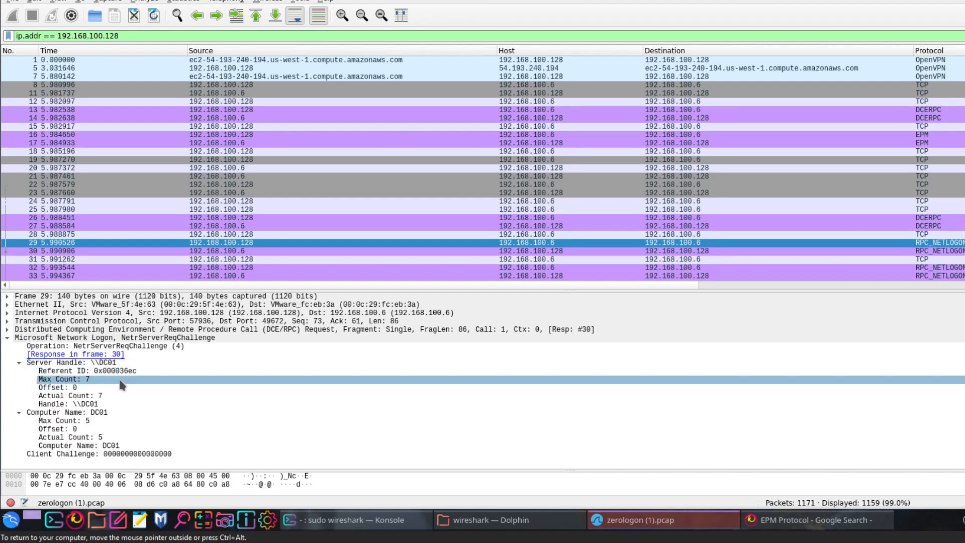
{"action": "left_click", "coordinate": [126, 446]}
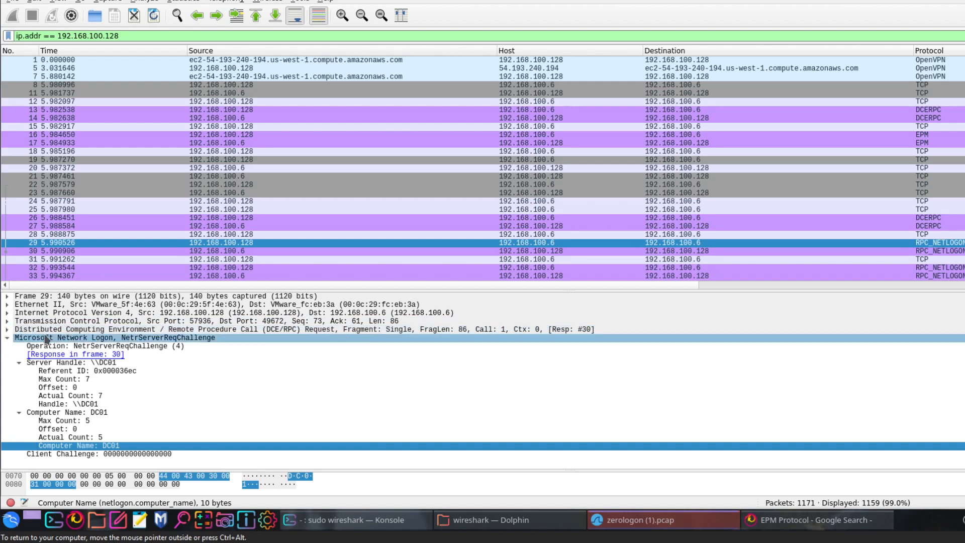
- Expand packet 29's DCE/RPC section and compare the request with response packet 30
{"action": "left_click", "coordinate": [7, 329]}
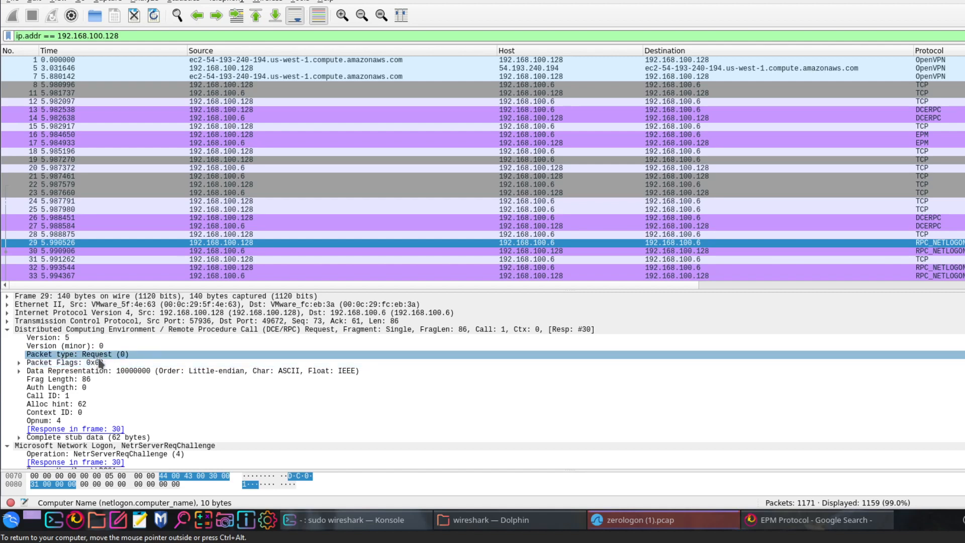
{"action": "left_click", "coordinate": [251, 253]}
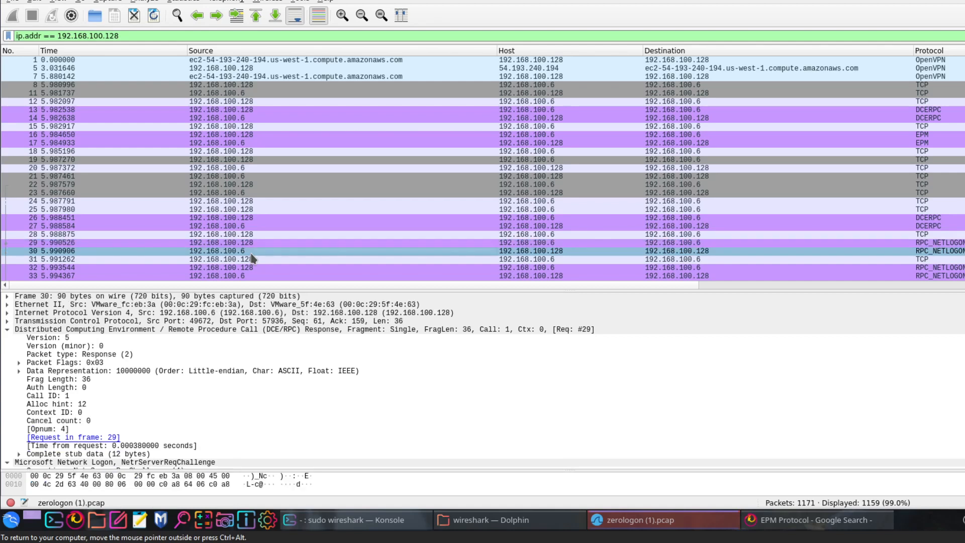
{"action": "left_click", "coordinate": [255, 244]}
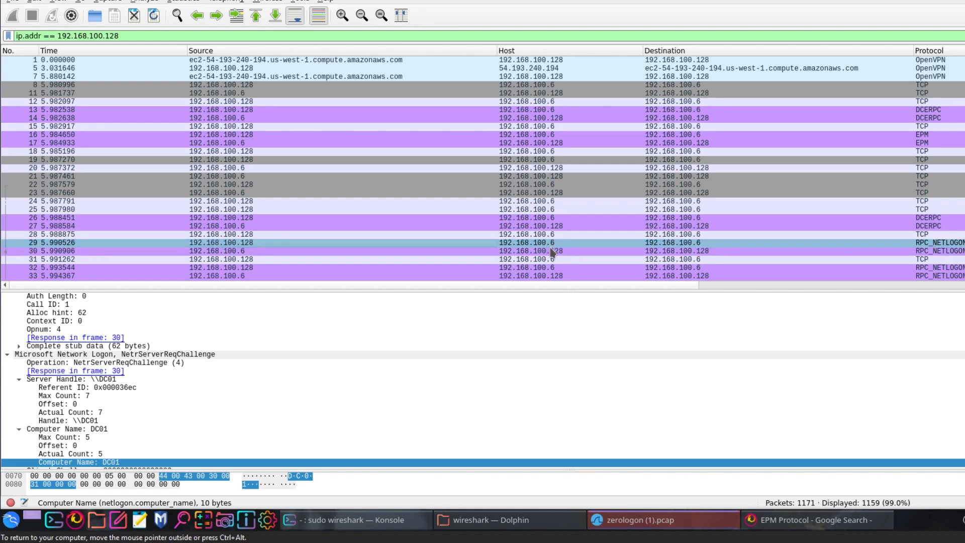
- In packet 30, collapse the DCE/RPC section and select the Netlogon return code
{"action": "left_click", "coordinate": [932, 252]}
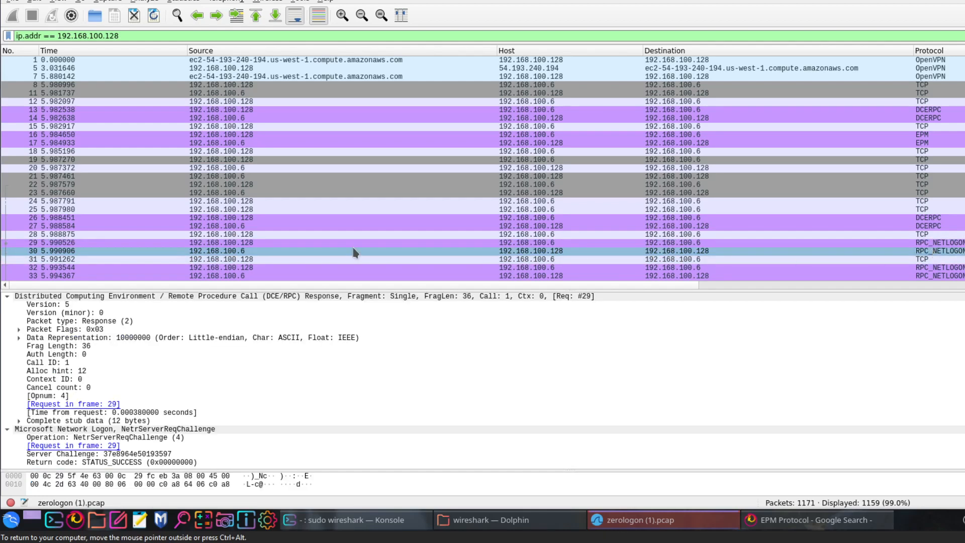
{"action": "left_click", "coordinate": [8, 297]}
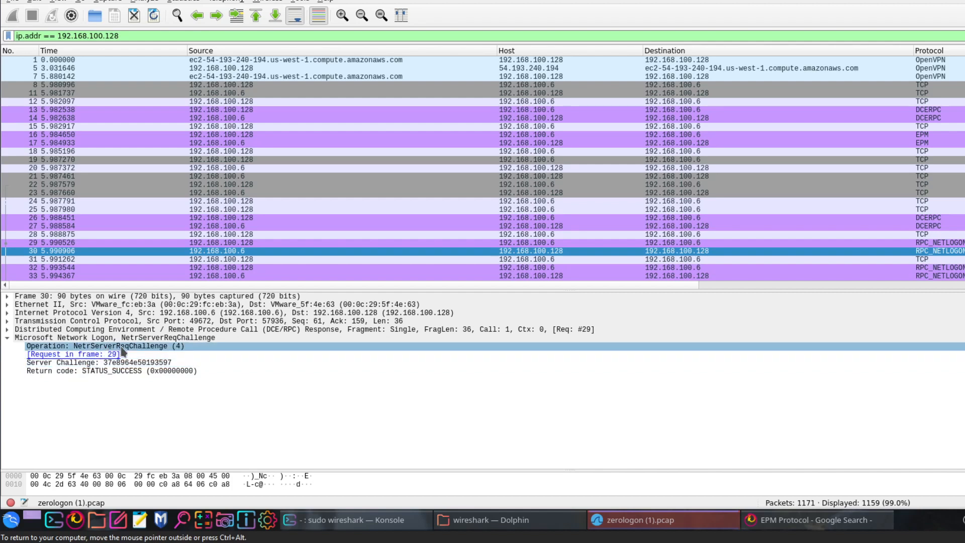
{"action": "left_click", "coordinate": [125, 373]}
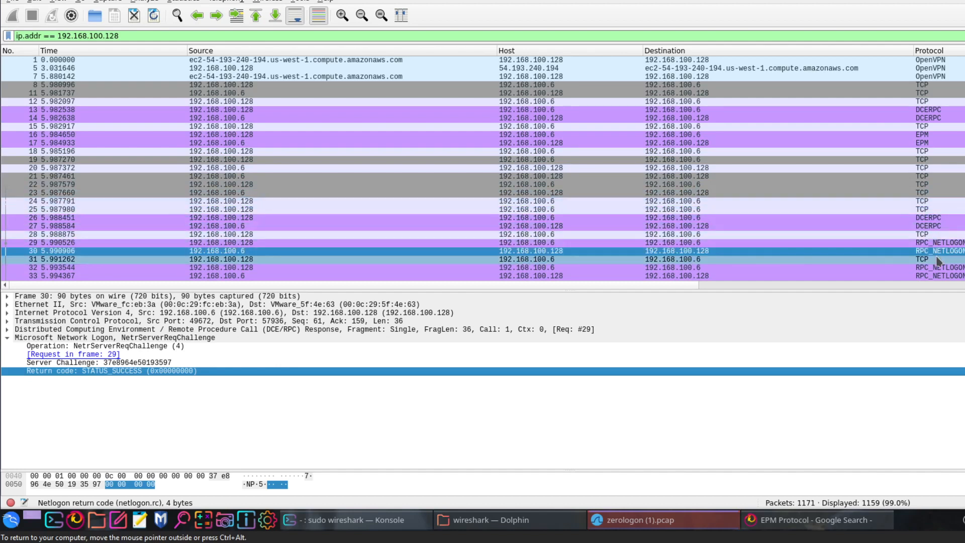
- Revisit packet 29, then inspect TCP packet 31, RPC_NETLOGON packet 33 and DCERPC packet 38
{"action": "left_click", "coordinate": [252, 243]}
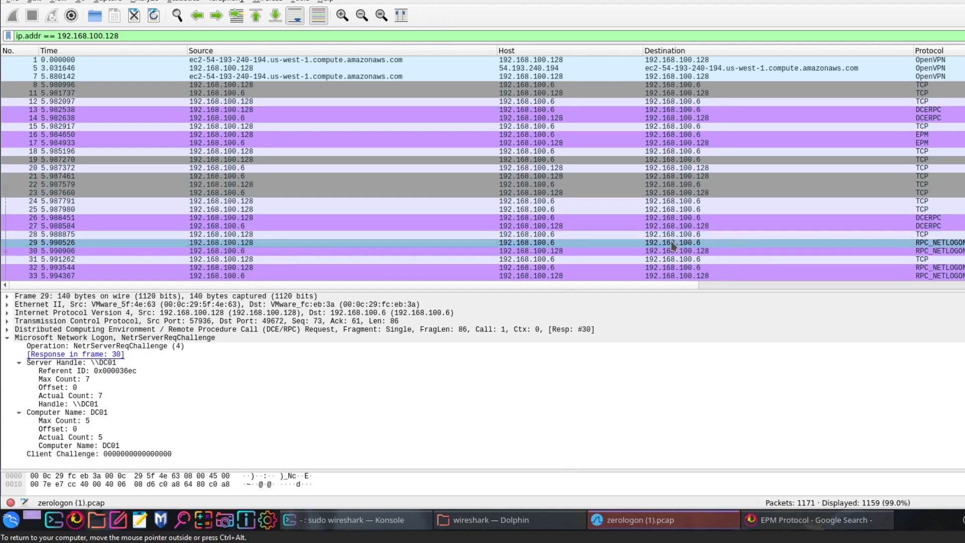
{"action": "scroll", "coordinate": [485, 217], "scroll_direction": "down", "scroll_amount": 2}
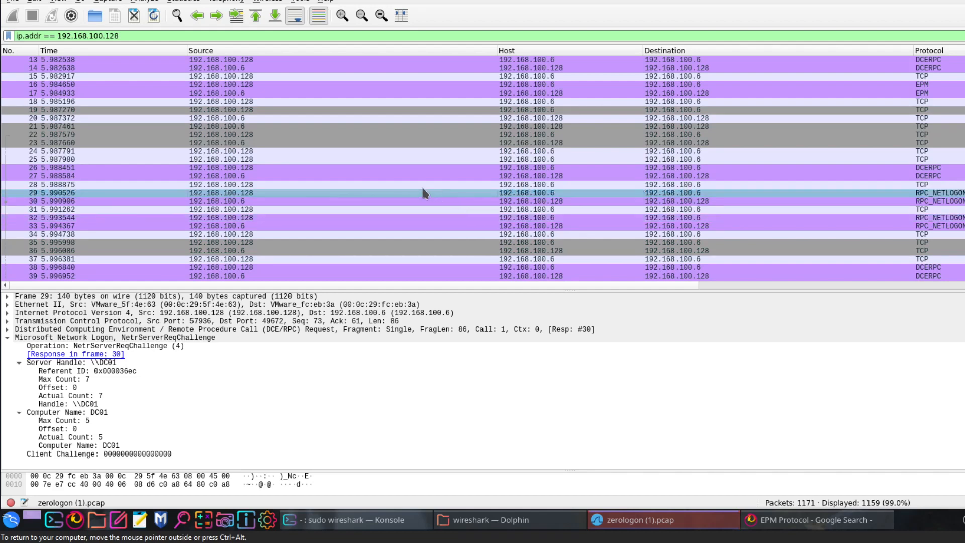
{"action": "left_click", "coordinate": [279, 209]}
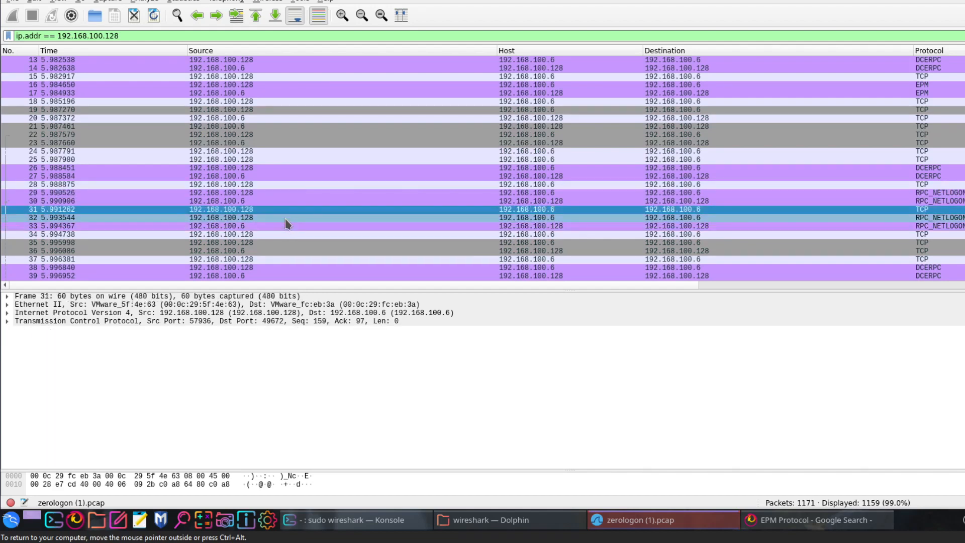
{"action": "left_click", "coordinate": [287, 225]}
{"action": "scroll", "coordinate": [289, 229], "scroll_direction": "down", "scroll_amount": 2}
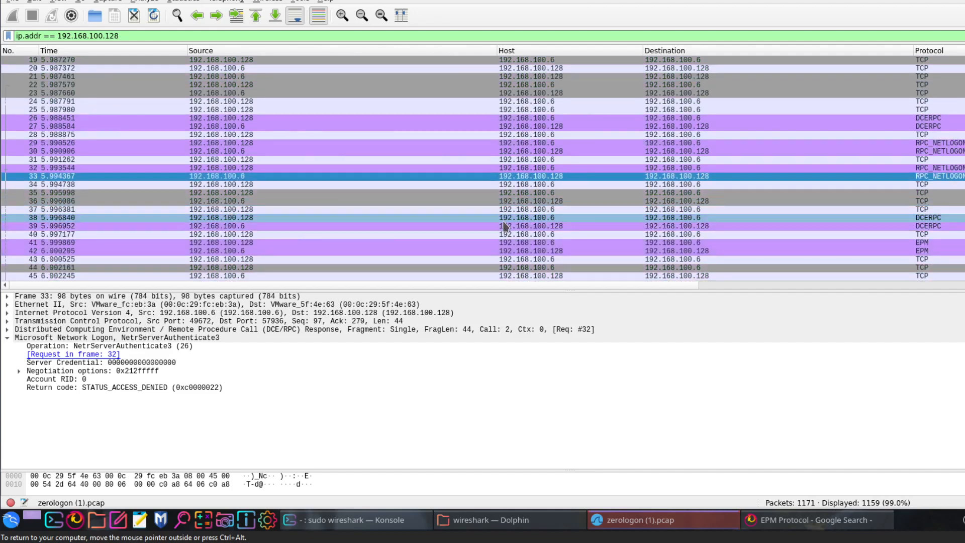
{"action": "left_click", "coordinate": [334, 223]}
- Find RPC_NETLOGON packet 286 further down the capture and select its Sec Chan Type field
{"action": "scroll", "coordinate": [335, 223], "scroll_direction": "down", "scroll_amount": 4}
{"action": "scroll", "coordinate": [335, 223], "scroll_direction": "down", "scroll_amount": 20}
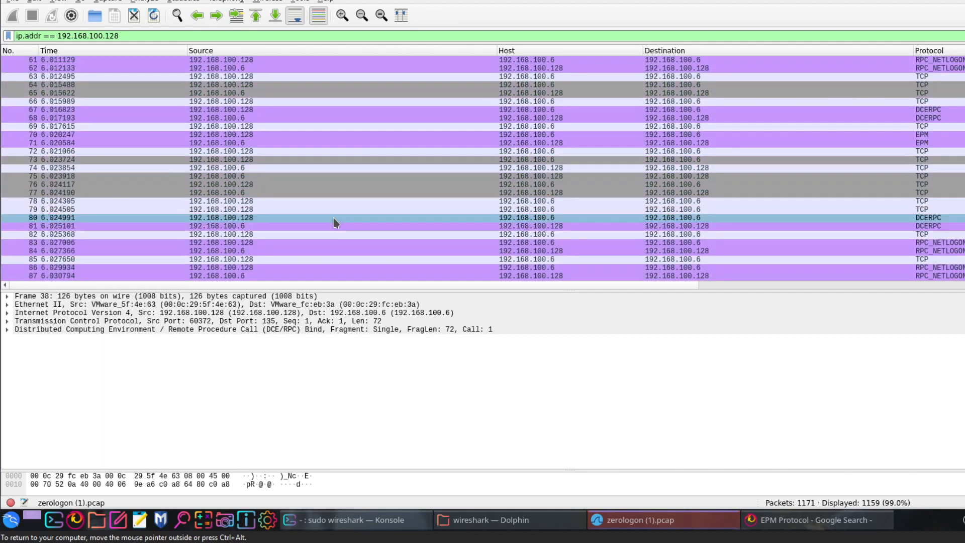
{"action": "scroll", "coordinate": [335, 223], "scroll_direction": "down", "scroll_amount": 20}
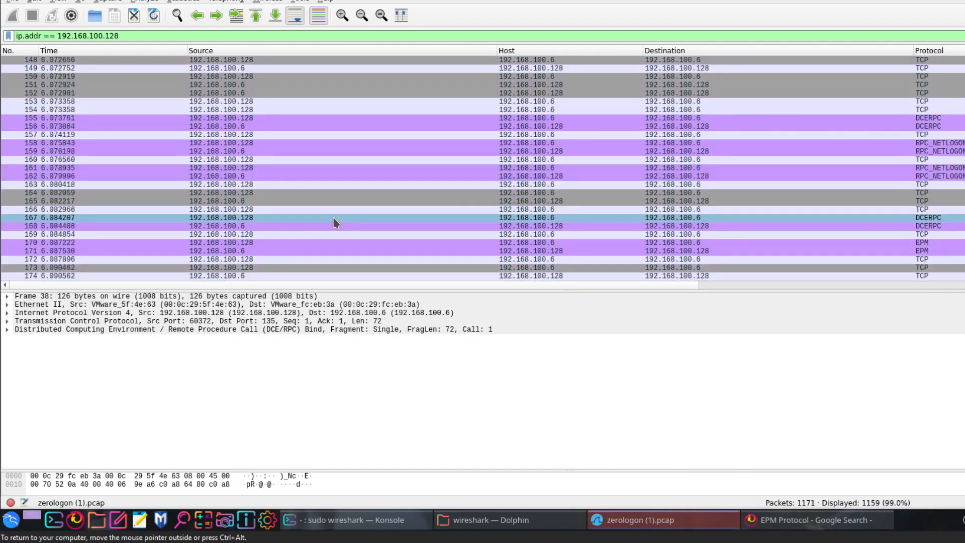
{"action": "scroll", "coordinate": [336, 223], "scroll_direction": "down", "scroll_amount": 20}
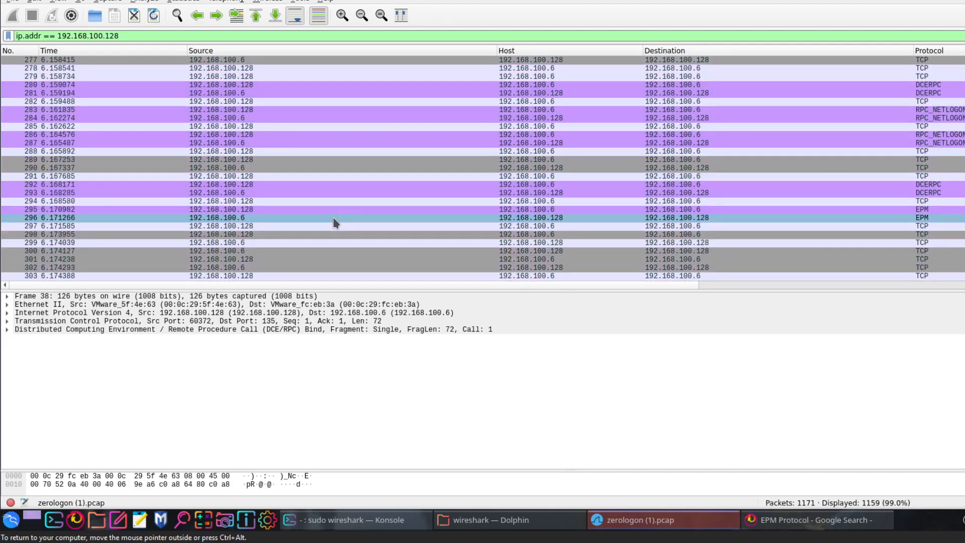
{"action": "left_click", "coordinate": [454, 133]}
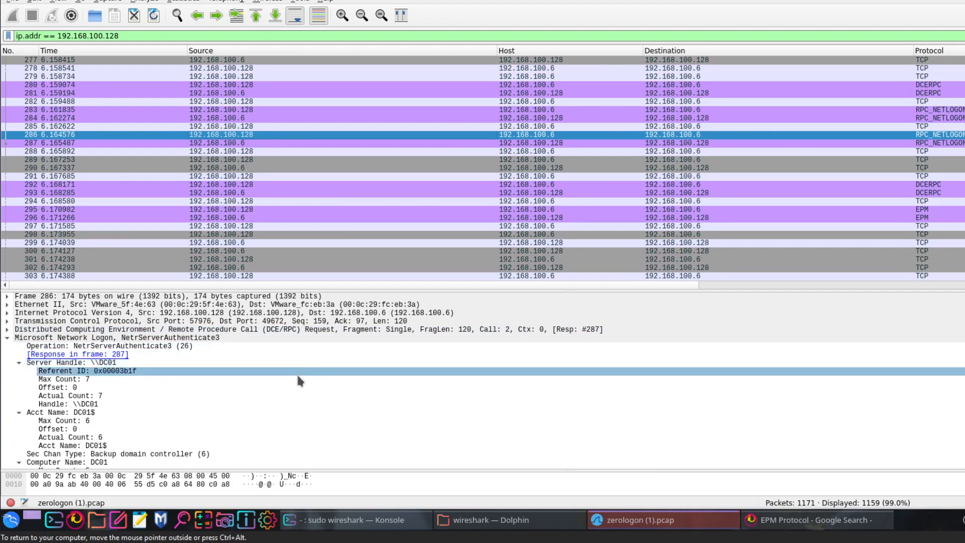
{"action": "scroll", "coordinate": [298, 380], "scroll_direction": "down", "scroll_amount": 2}
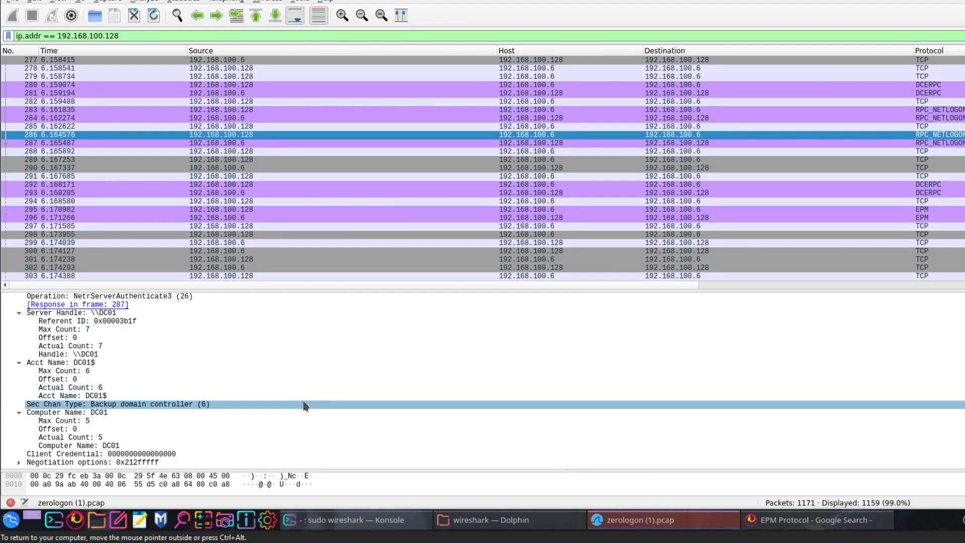
{"action": "left_click", "coordinate": [304, 406]}
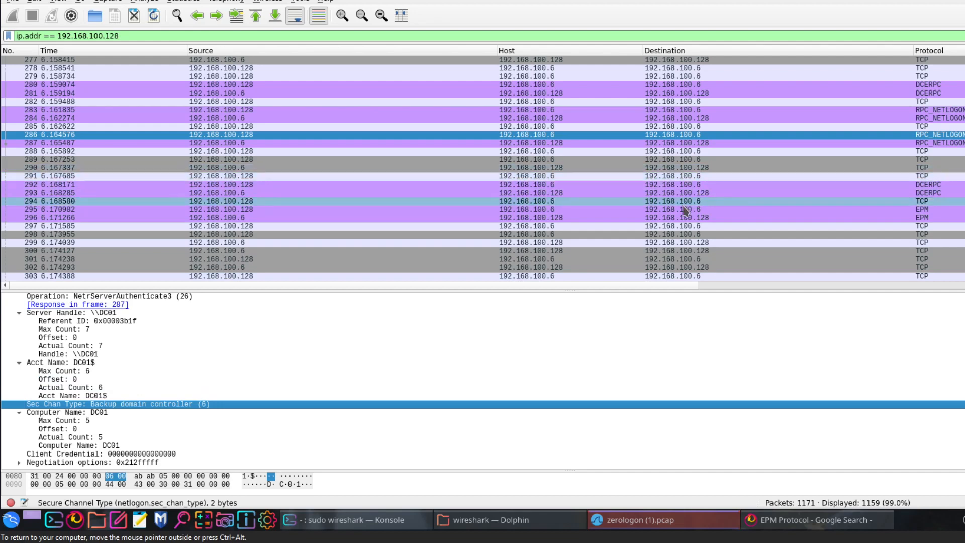
- Go back through the earlier RPC_NETLOGON requests, inspecting packets 283 and 261
{"action": "scroll", "coordinate": [704, 181], "scroll_direction": "up", "scroll_amount": 1}
{"action": "left_click", "coordinate": [846, 126]}
{"action": "left_click", "coordinate": [847, 135]}
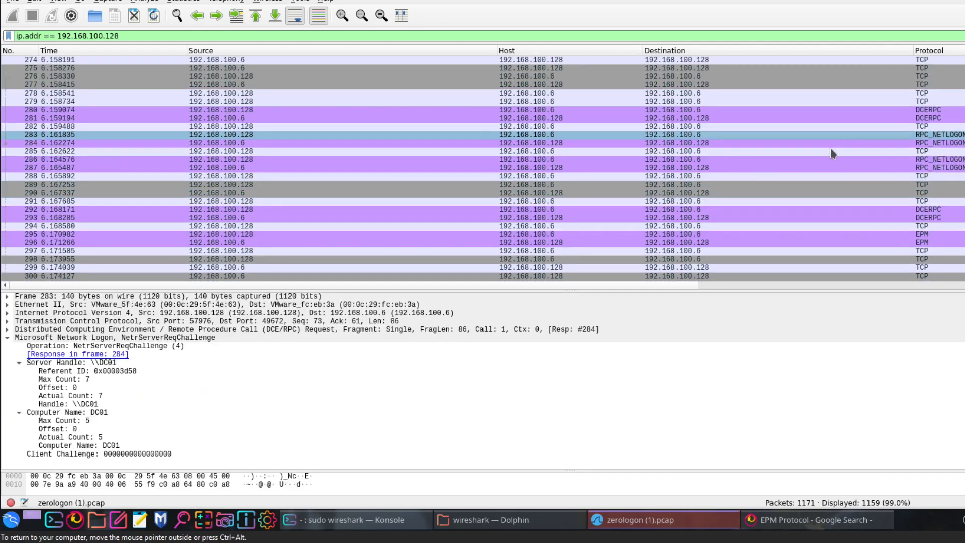
{"action": "scroll", "coordinate": [442, 208], "scroll_direction": "up", "scroll_amount": 6}
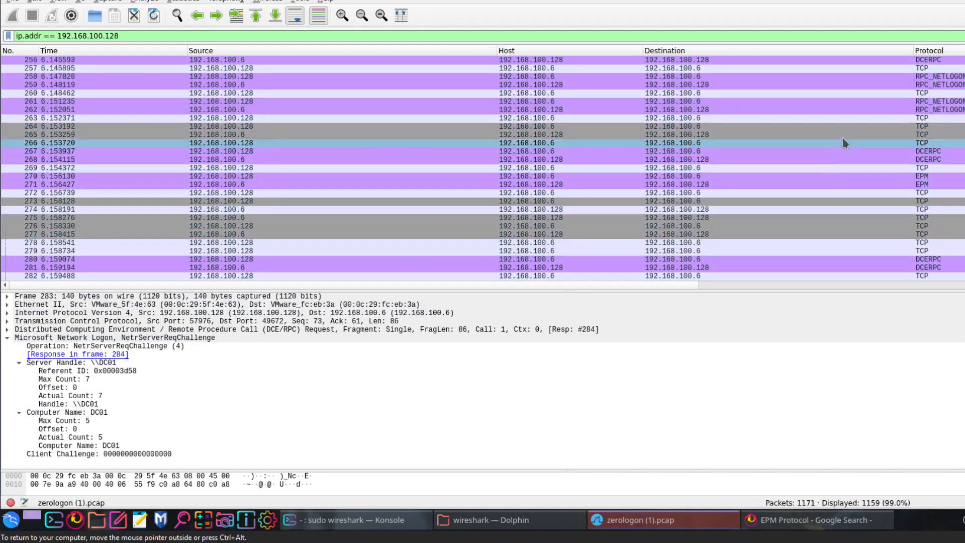
{"action": "left_click", "coordinate": [855, 101]}
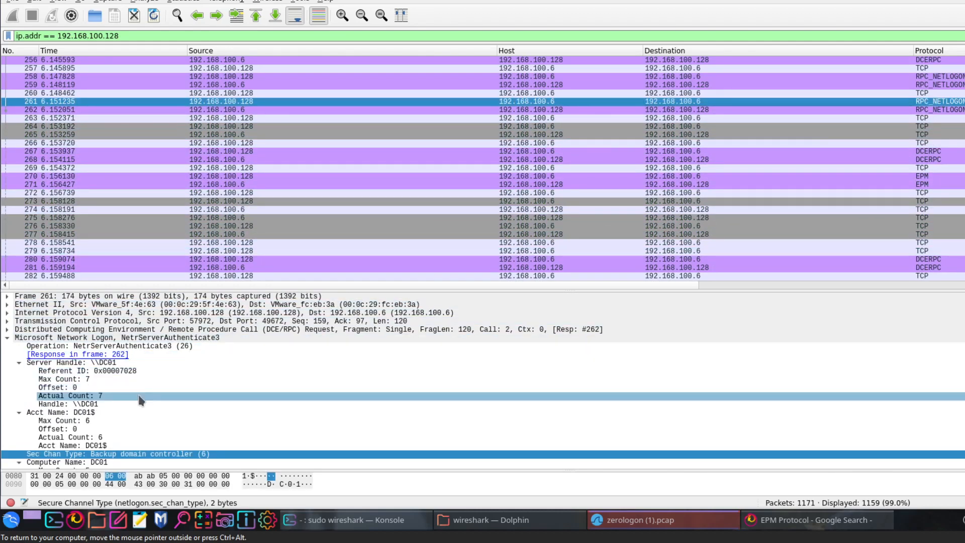
- Look past the repeated Netlogon attempts to where SMB traffic begins and select SMB packet 921
{"action": "scroll", "coordinate": [491, 208], "scroll_direction": "down", "scroll_amount": 11}
{"action": "scroll", "coordinate": [491, 210], "scroll_direction": "down", "scroll_amount": 20}
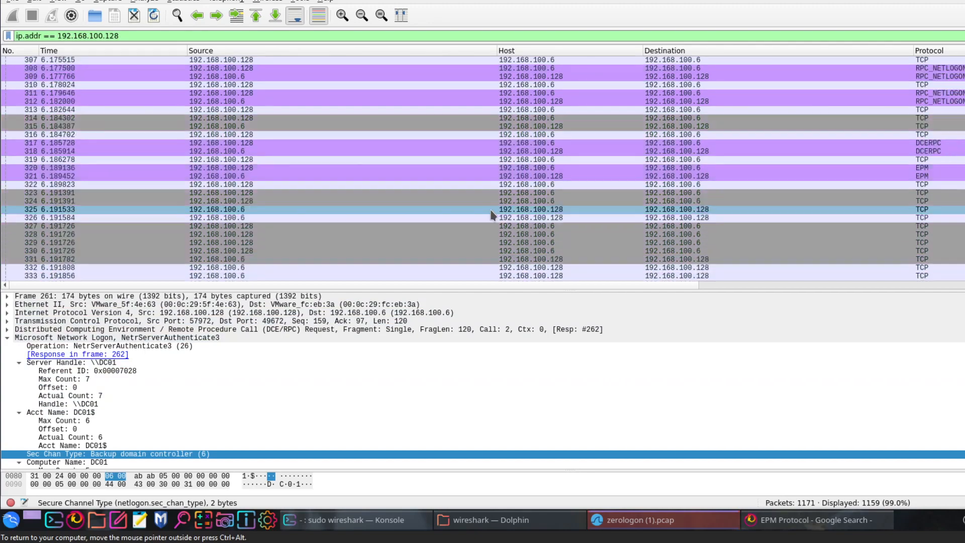
{"action": "scroll", "coordinate": [491, 215], "scroll_direction": "down", "scroll_amount": 17}
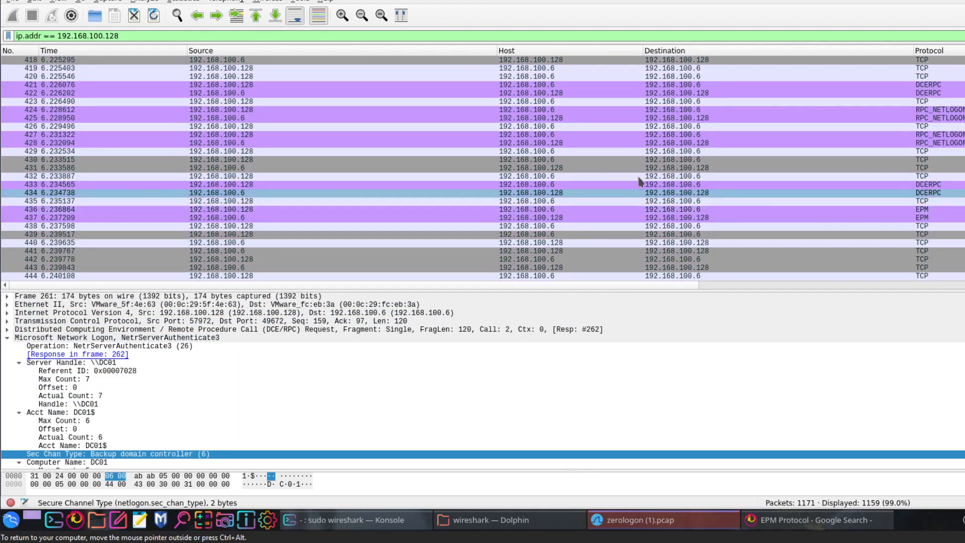
{"action": "scroll", "coordinate": [491, 215], "scroll_direction": "down", "scroll_amount": 20}
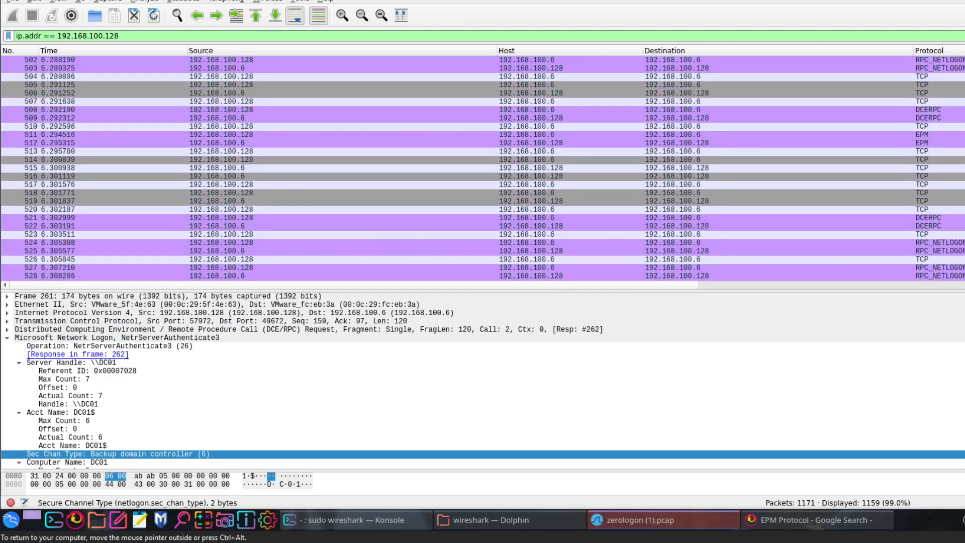
{"action": "scroll", "coordinate": [491, 215], "scroll_direction": "down", "scroll_amount": 20}
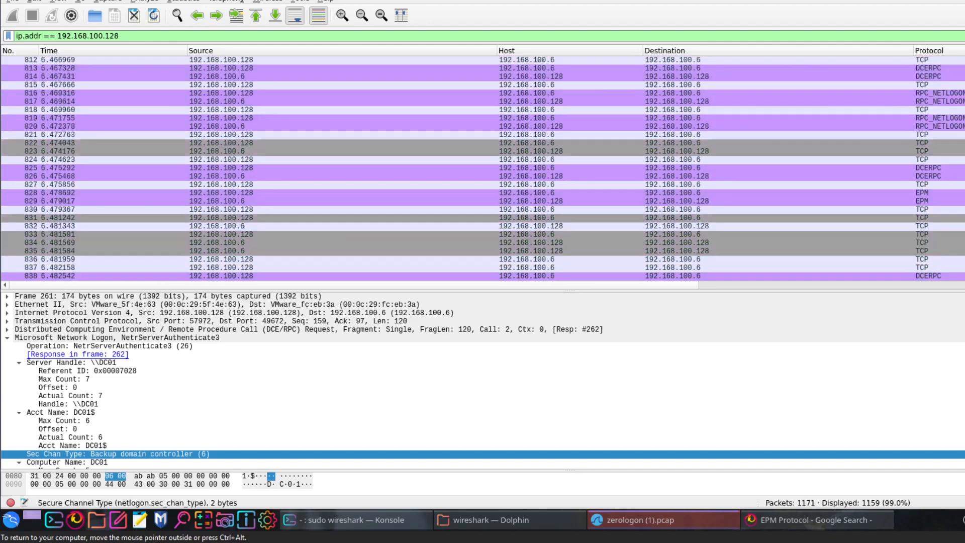
{"action": "scroll", "coordinate": [492, 215], "scroll_direction": "up", "scroll_amount": 1}
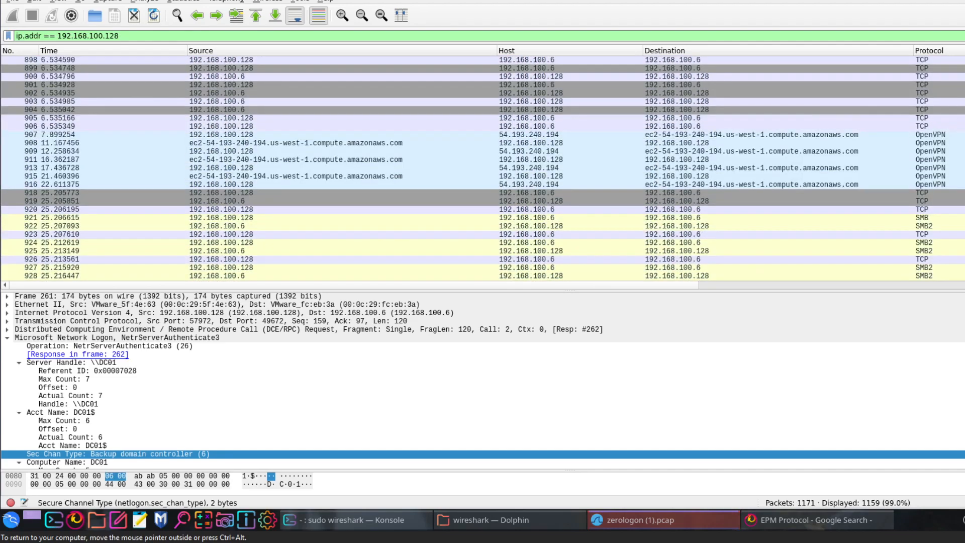
{"action": "left_click", "coordinate": [296, 218]}
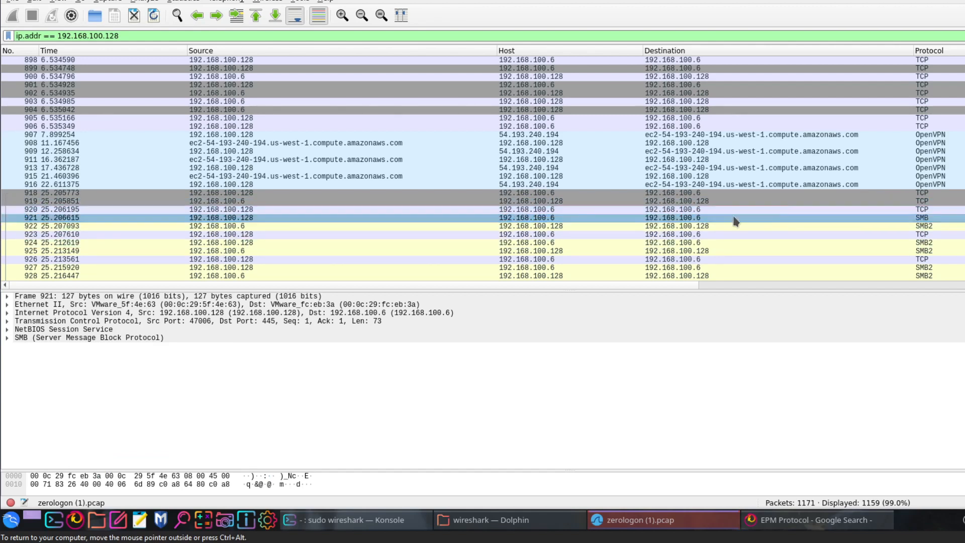
- Expand packet 921's SMB section, including its SMB Header and Negotiate Protocol Request
{"action": "double_click", "coordinate": [10, 337]}
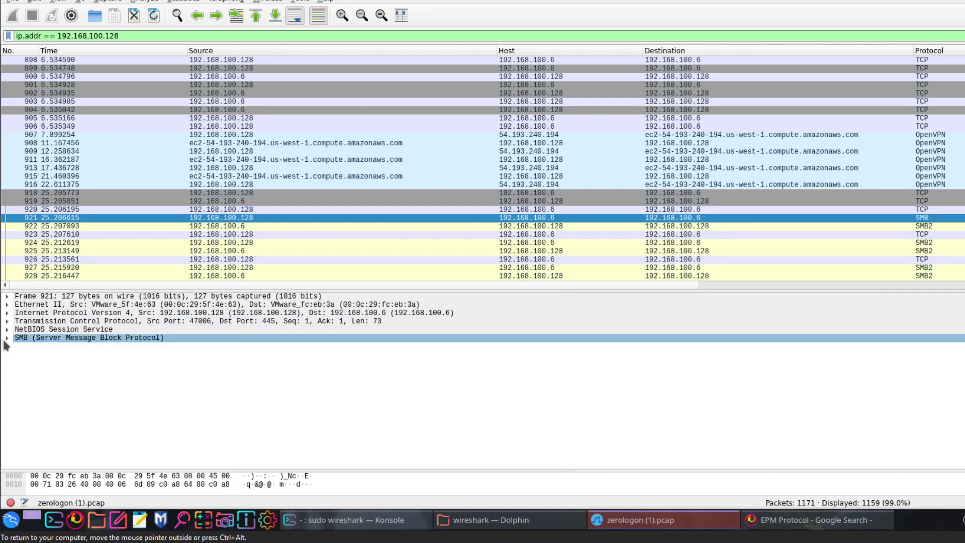
{"action": "left_click", "coordinate": [18, 355]}
{"action": "left_click", "coordinate": [18, 354]}
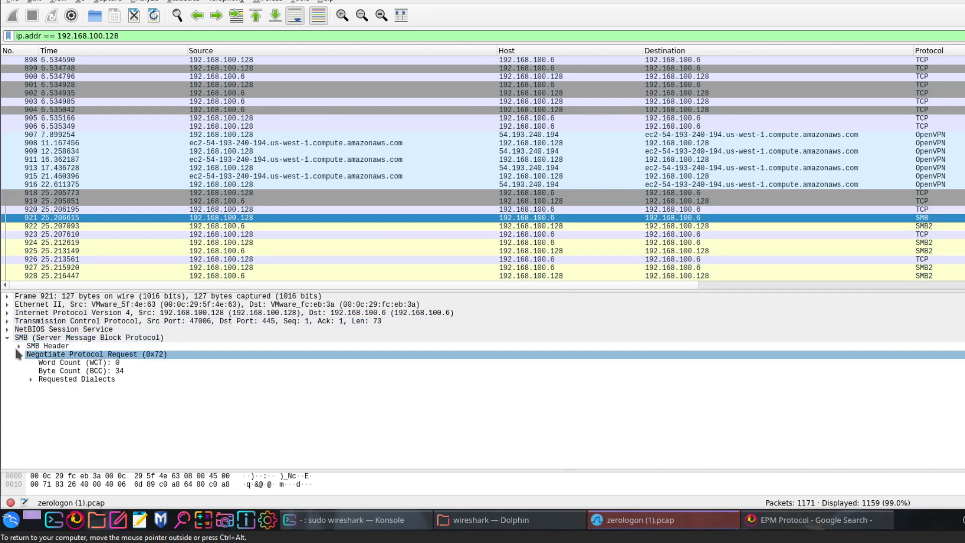
{"action": "left_click", "coordinate": [18, 346]}
{"action": "left_click", "coordinate": [69, 355]}
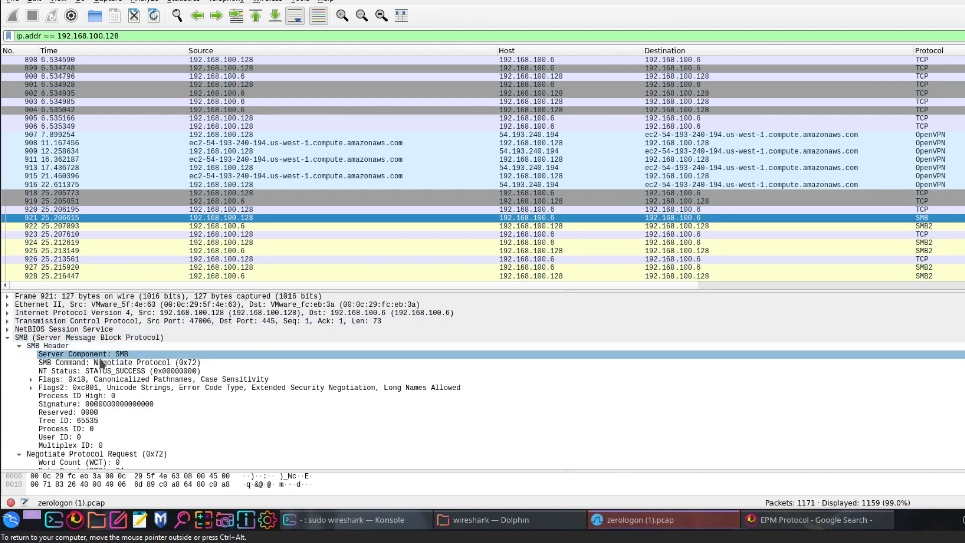
- Examine the SMB Header's command, NT Status and Flags fields, leaving Flags2 expanded
{"action": "left_click", "coordinate": [109, 364]}
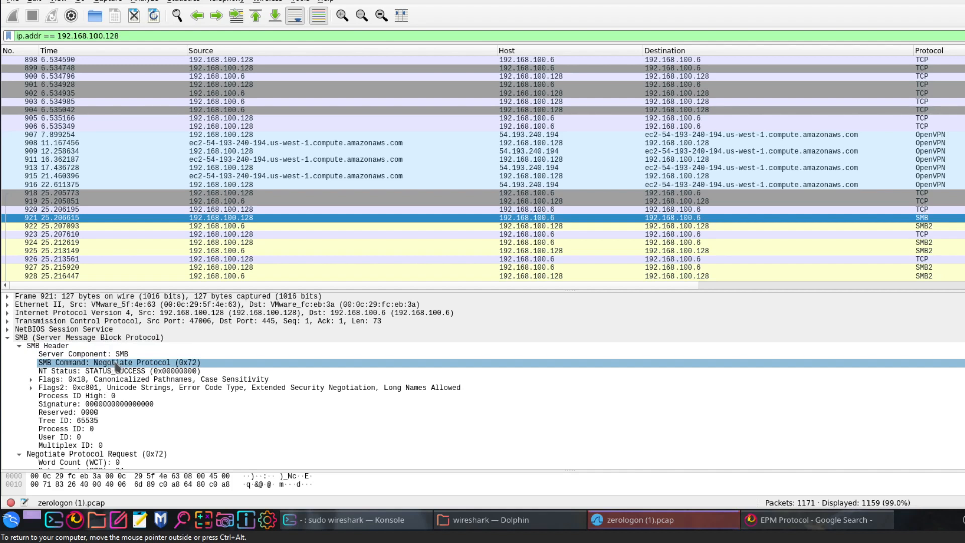
{"action": "left_click", "coordinate": [115, 371]}
{"action": "left_click", "coordinate": [115, 373]}
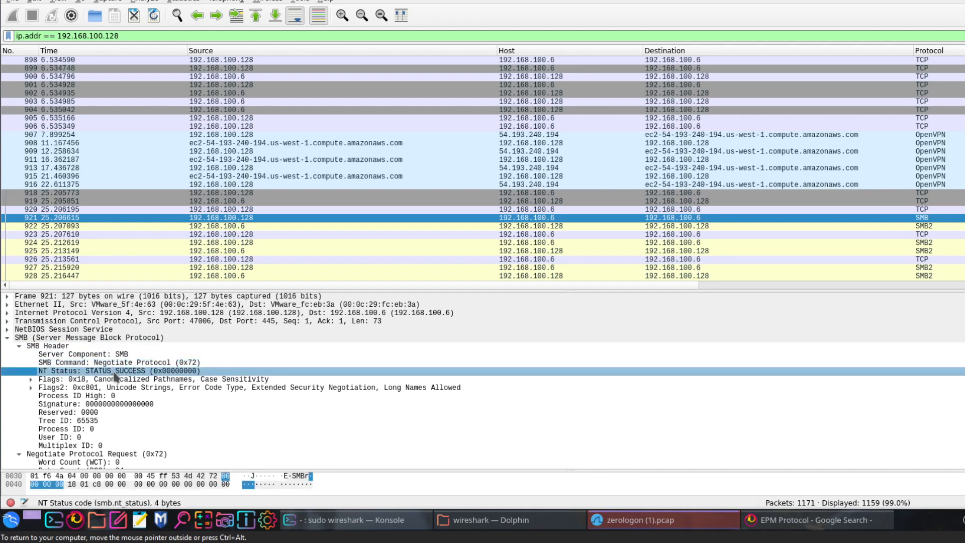
{"action": "left_click", "coordinate": [31, 388]}
{"action": "left_click", "coordinate": [30, 380]}
{"action": "left_click", "coordinate": [30, 380]}
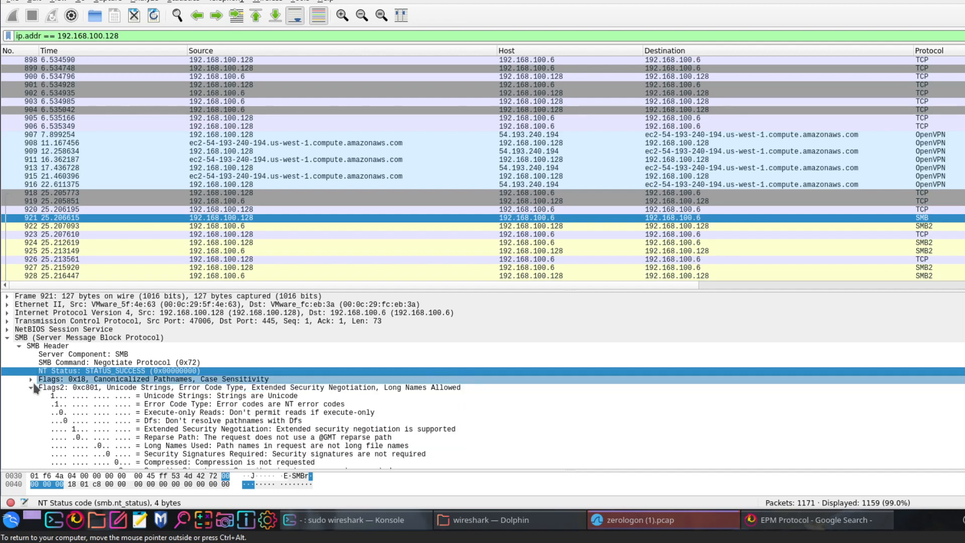
- Collapse Flags2, check packet 921's Requested Dialects, and collapse its Negotiate Protocol Request section
{"action": "left_click", "coordinate": [31, 387]}
{"action": "scroll", "coordinate": [26, 395], "scroll_direction": "down", "scroll_amount": 1}
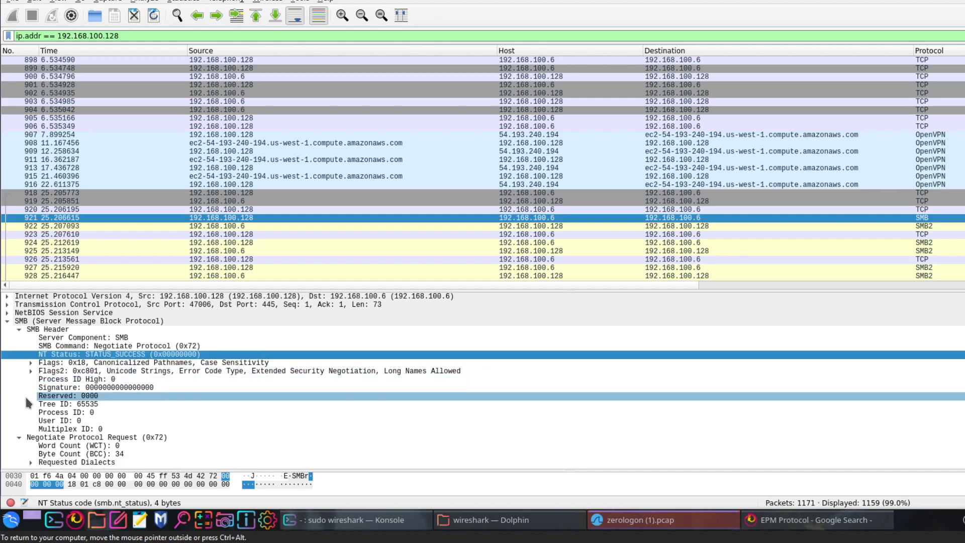
{"action": "left_click", "coordinate": [31, 462]}
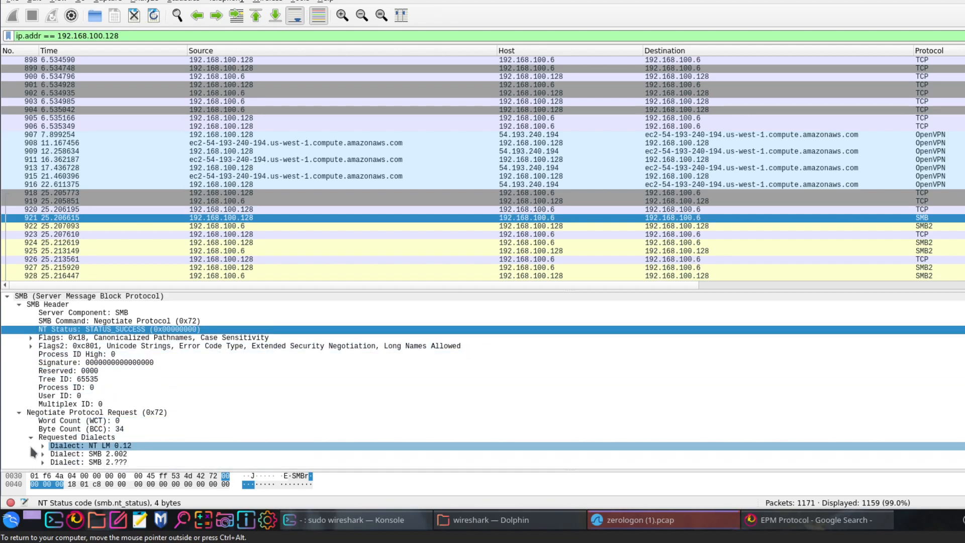
{"action": "left_click", "coordinate": [30, 438]}
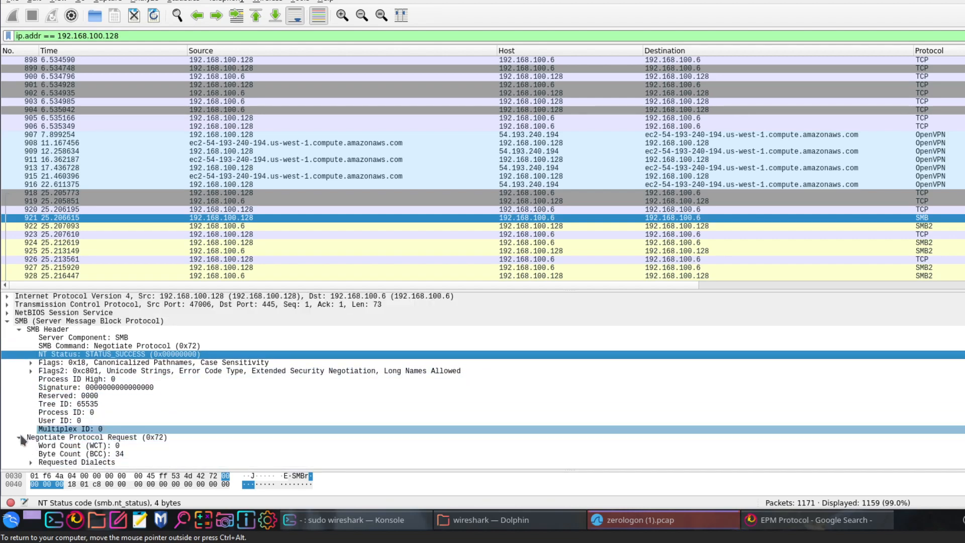
{"action": "left_click", "coordinate": [19, 438]}
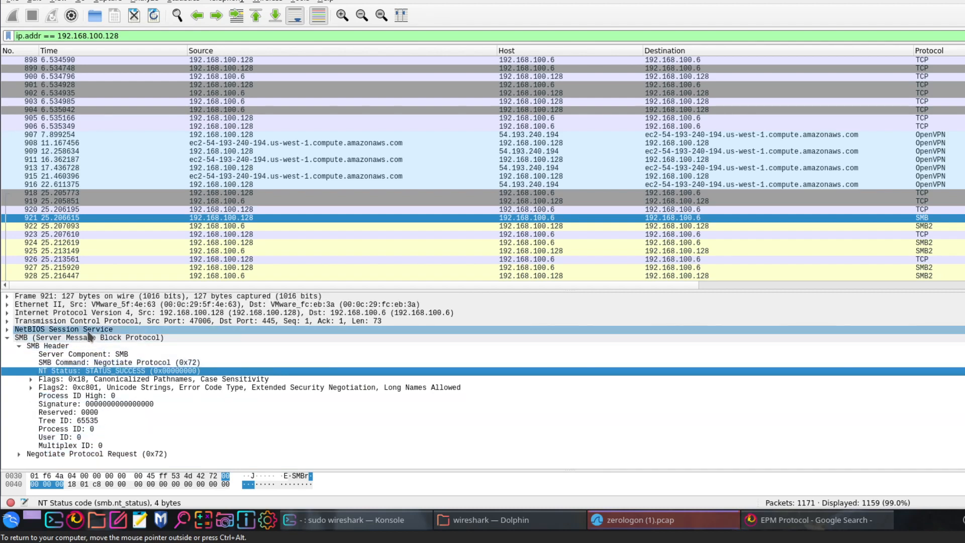
- Examine the NT Status in SMB2 packet 922's SMB2 Header, and collapse the packet's SMB2 section
{"action": "left_click", "coordinate": [888, 219]}
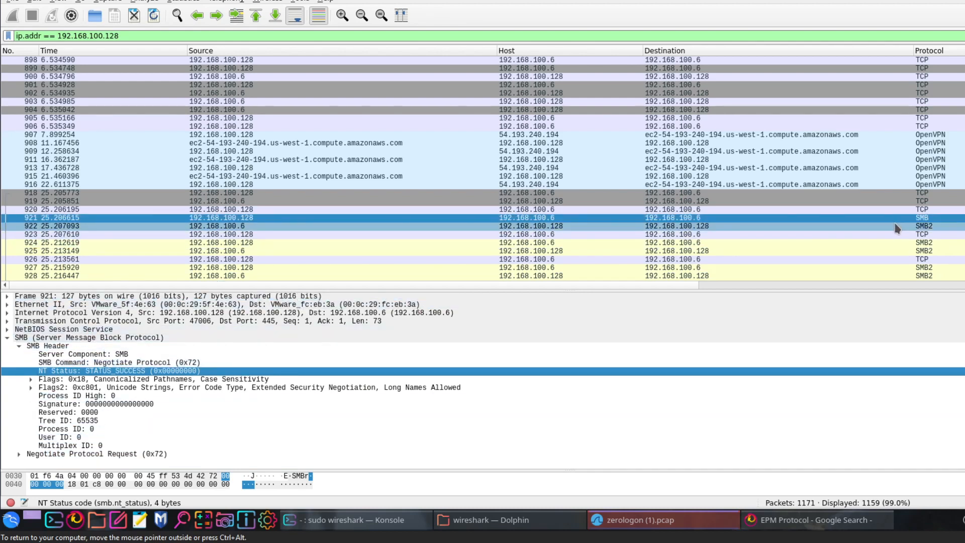
{"action": "left_click", "coordinate": [895, 225]}
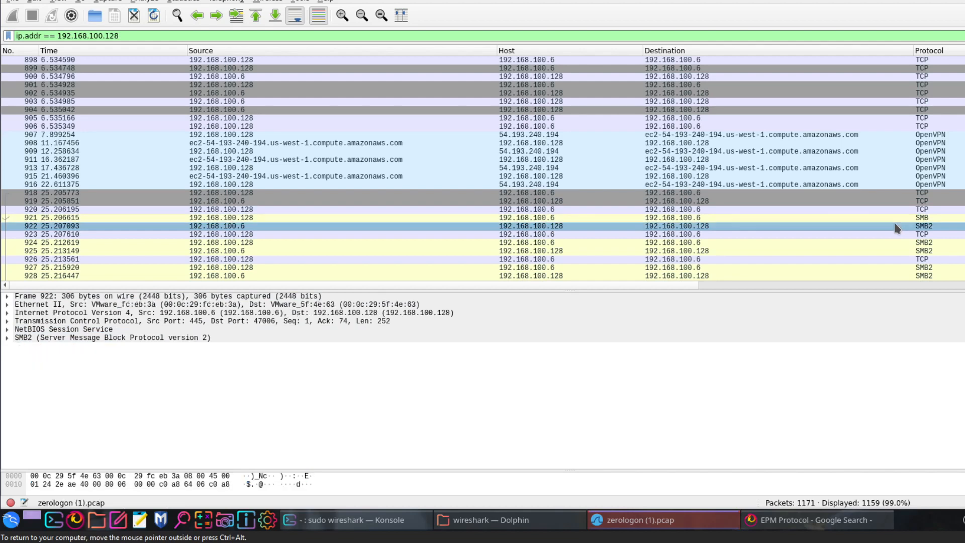
{"action": "double_click", "coordinate": [26, 340]}
{"action": "left_click", "coordinate": [19, 347]}
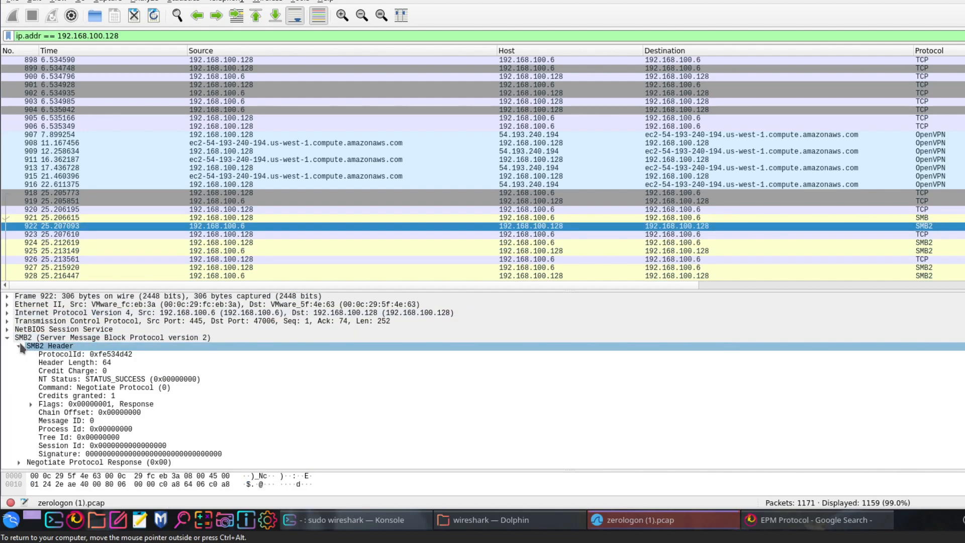
{"action": "left_click", "coordinate": [168, 380]}
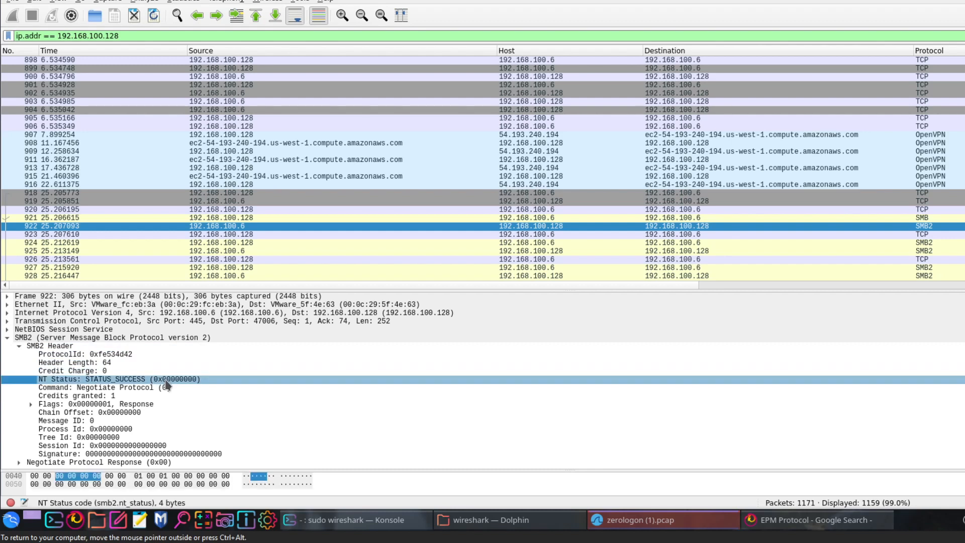
{"action": "left_click", "coordinate": [7, 338]}
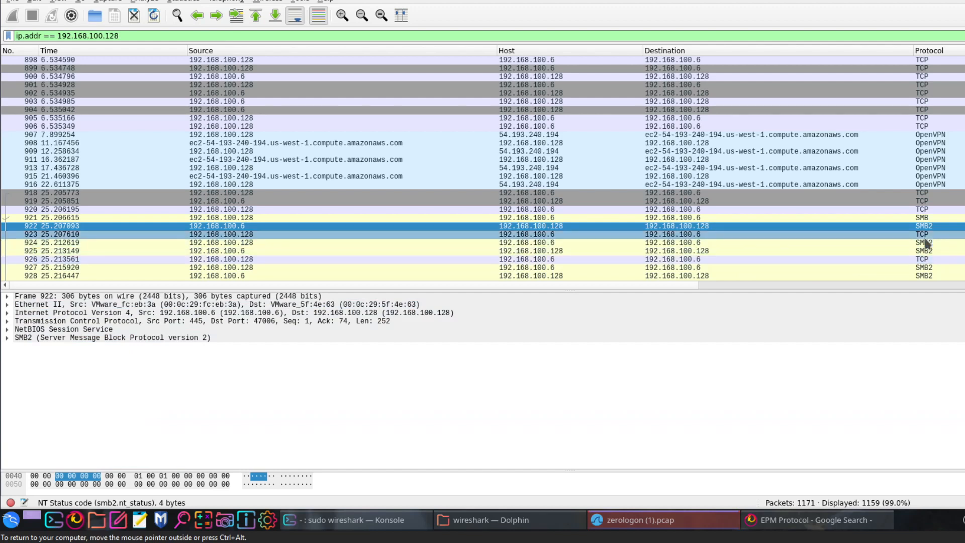
- Compare SMB packet 921 with the neighbouring TCP packets 920 and 923
{"action": "scroll", "coordinate": [314, 236], "scroll_direction": "down", "scroll_amount": 2}
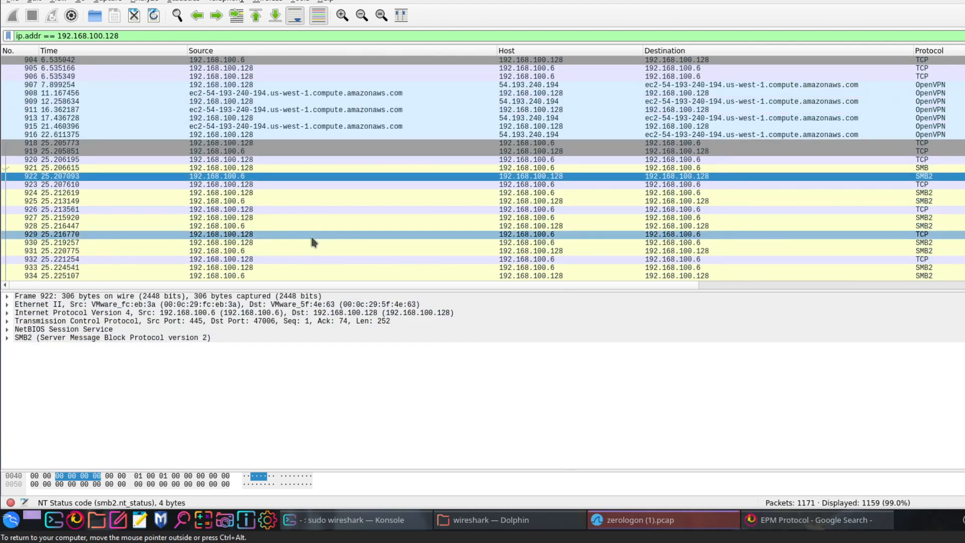
{"action": "left_click", "coordinate": [237, 185]}
{"action": "left_click", "coordinate": [239, 161]}
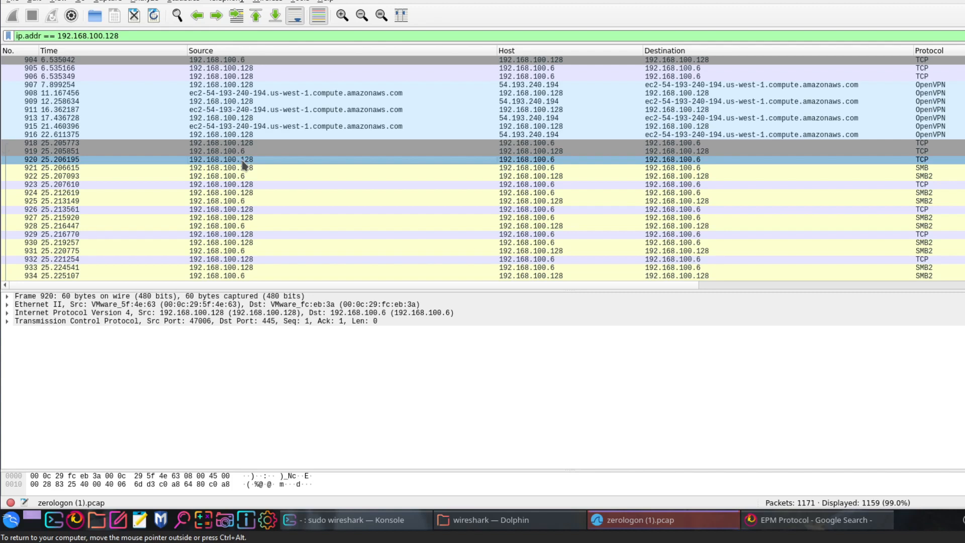
{"action": "left_click", "coordinate": [551, 161]}
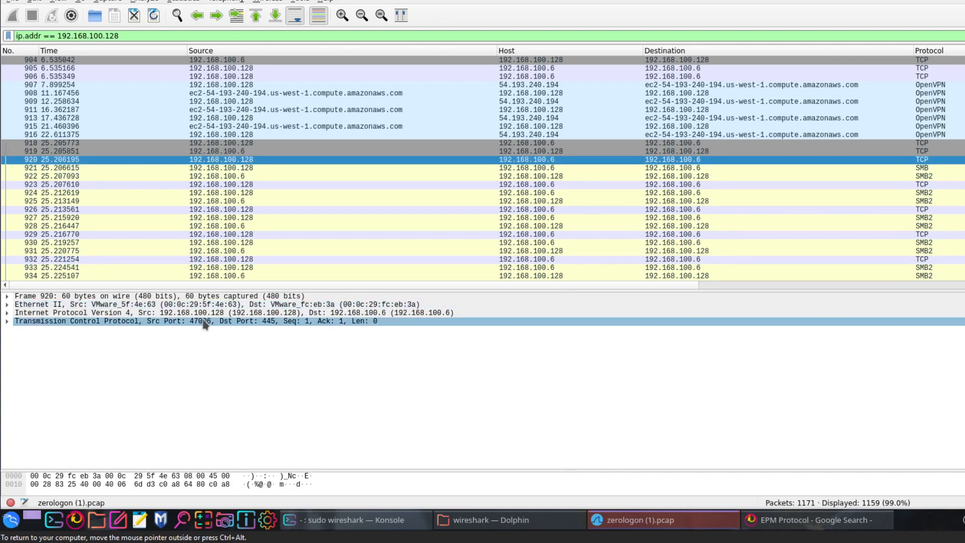
{"action": "left_click", "coordinate": [528, 171]}
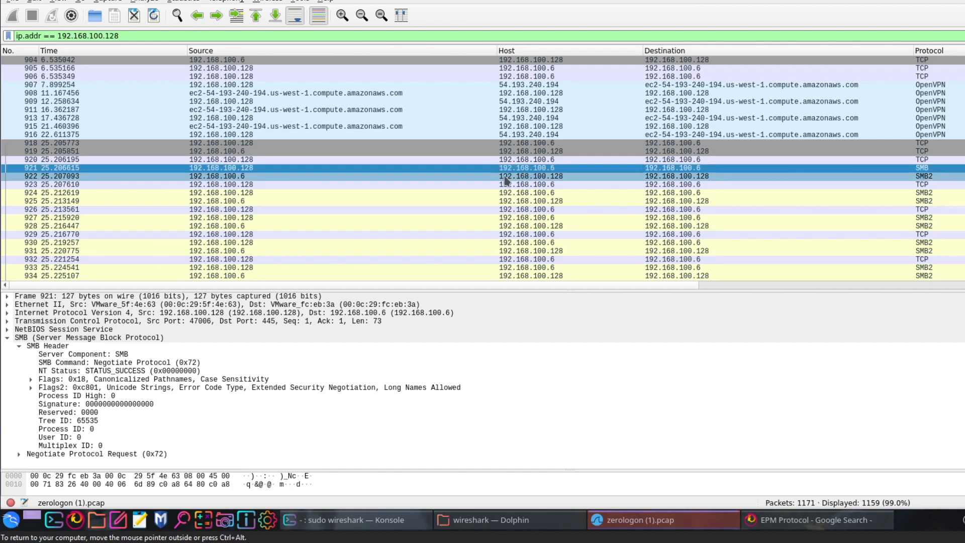
{"action": "left_click", "coordinate": [400, 185]}
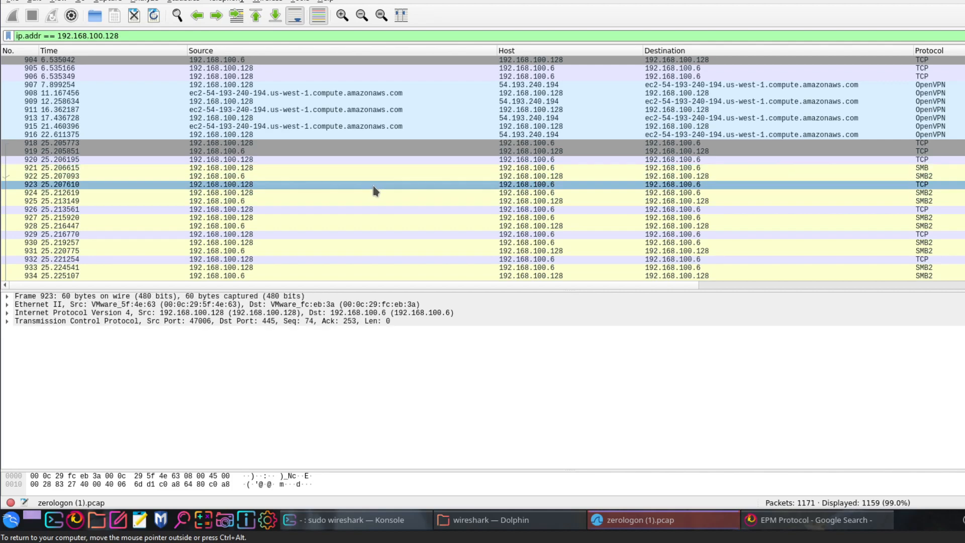
{"action": "left_click", "coordinate": [47, 322]}
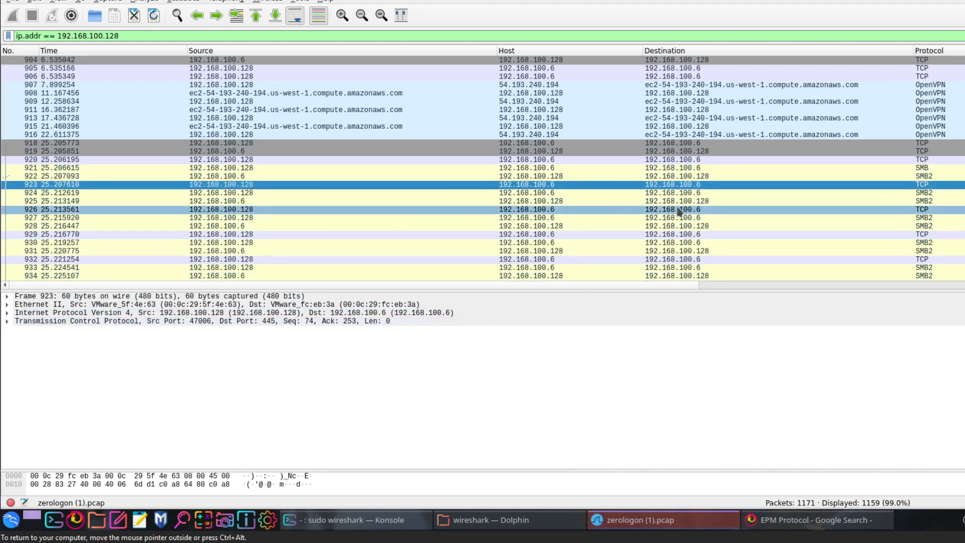
- Inspect SMB2 packet 924's NetBIOS Session Service and SMB2 Header, including the Command field
{"action": "left_click", "coordinate": [857, 193]}
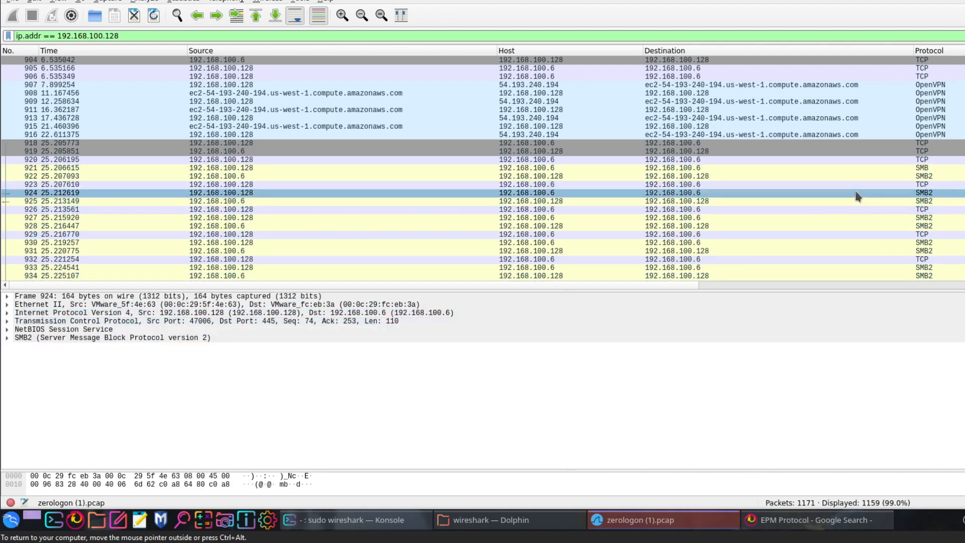
{"action": "left_click", "coordinate": [7, 330]}
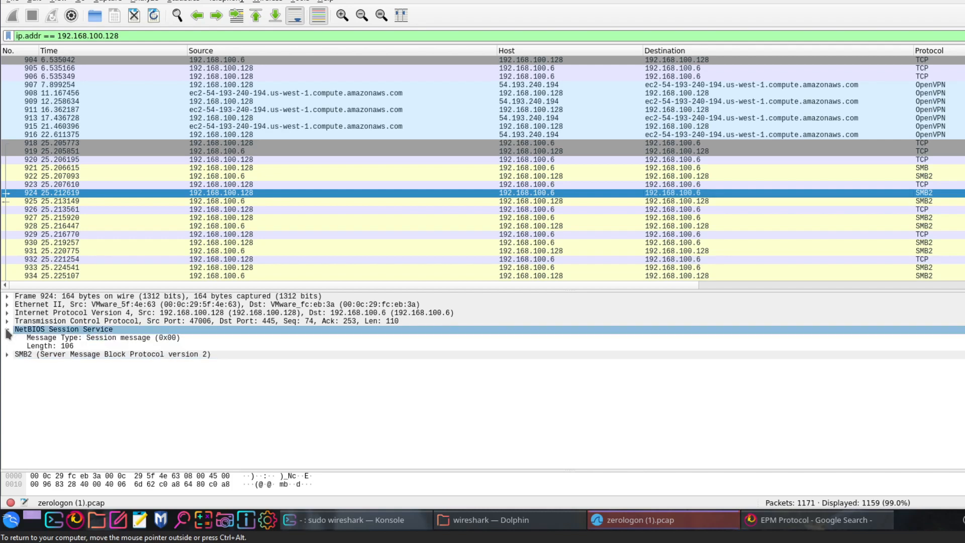
{"action": "left_click", "coordinate": [7, 331]}
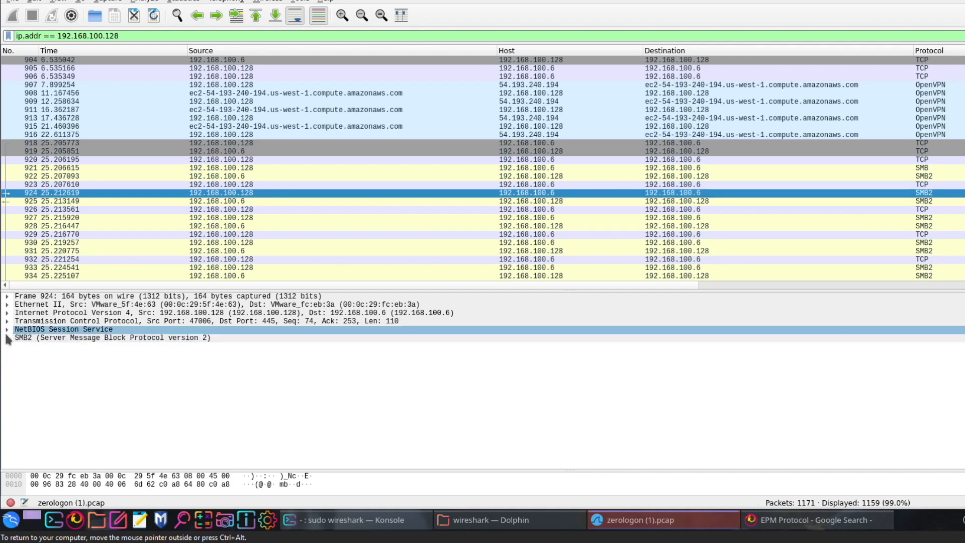
{"action": "left_click", "coordinate": [8, 338]}
{"action": "left_click", "coordinate": [84, 354]}
{"action": "left_click", "coordinate": [158, 397]}
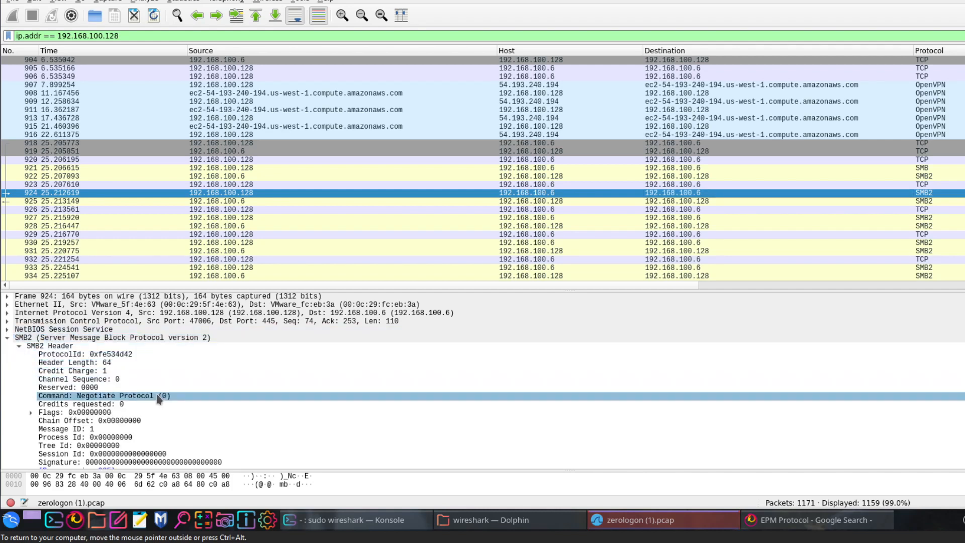
{"action": "left_click", "coordinate": [160, 389]}
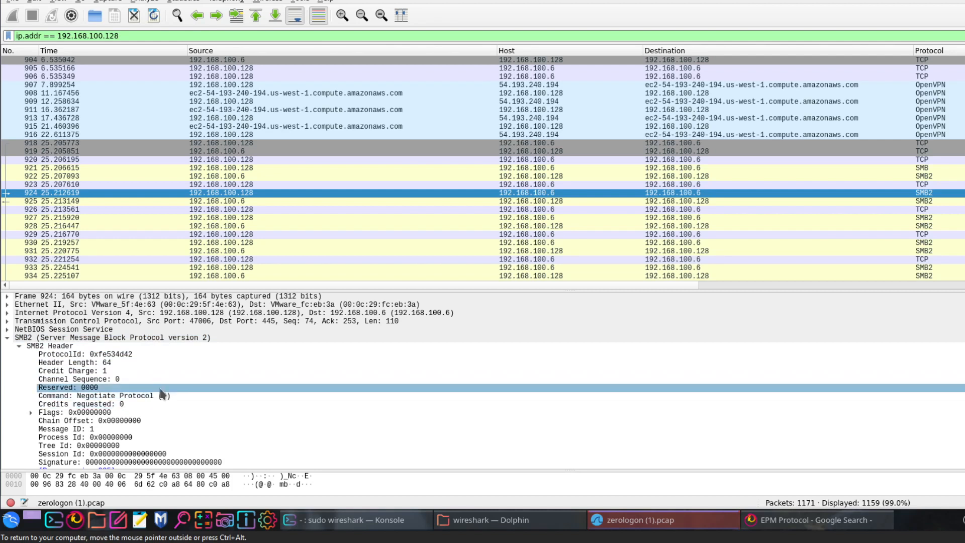
{"action": "scroll", "coordinate": [161, 390], "scroll_direction": "down", "scroll_amount": 1}
{"action": "left_click", "coordinate": [162, 389]}
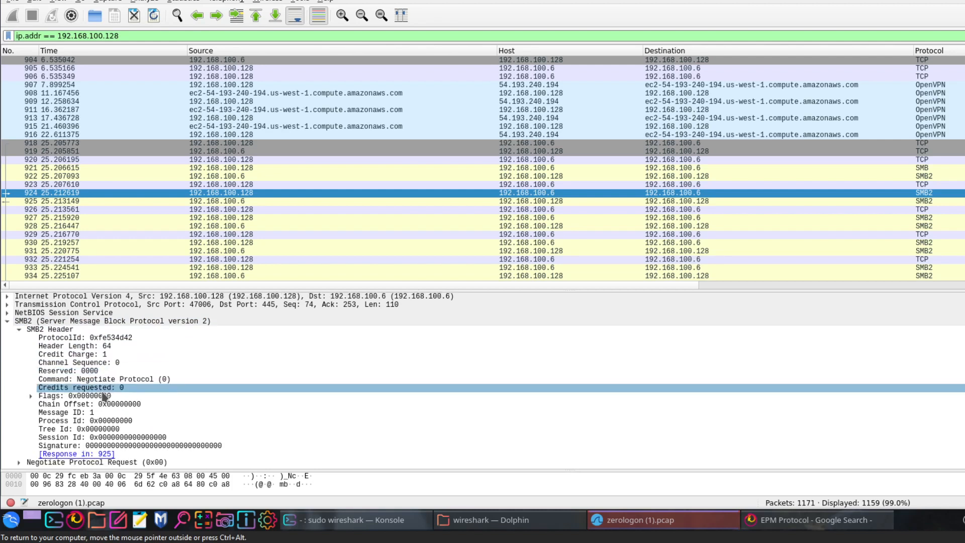
{"action": "left_click", "coordinate": [88, 380]}
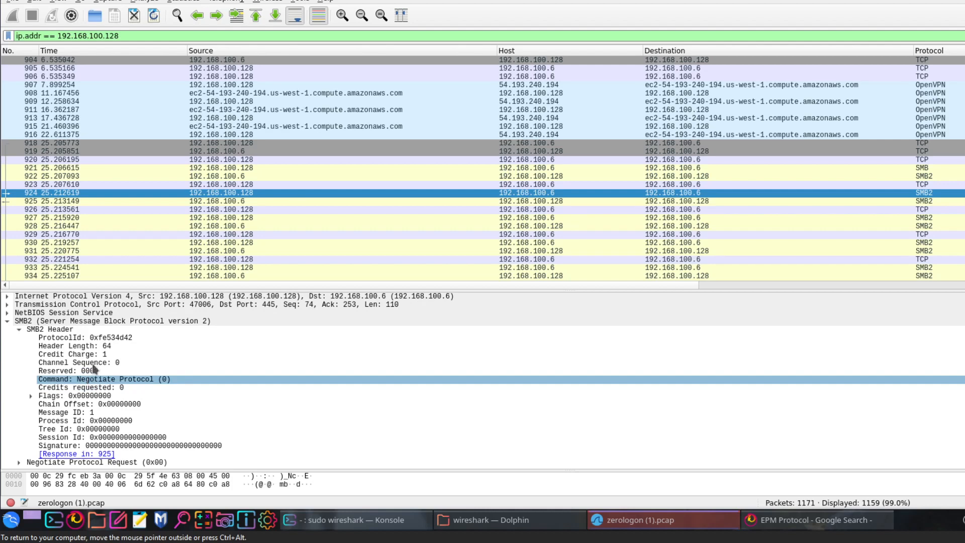
- Check the NT Status of SMB2 response packet 925 and review the SMB2 Transform Headers of packets 941 to 943
{"action": "left_click", "coordinate": [224, 202]}
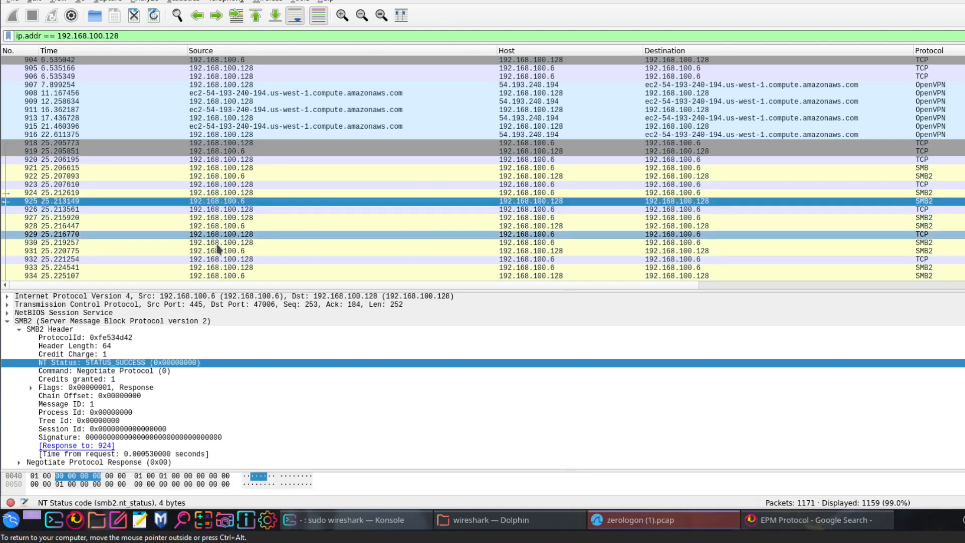
{"action": "left_click", "coordinate": [144, 363]}
{"action": "scroll", "coordinate": [490, 223], "scroll_direction": "down", "scroll_amount": 9}
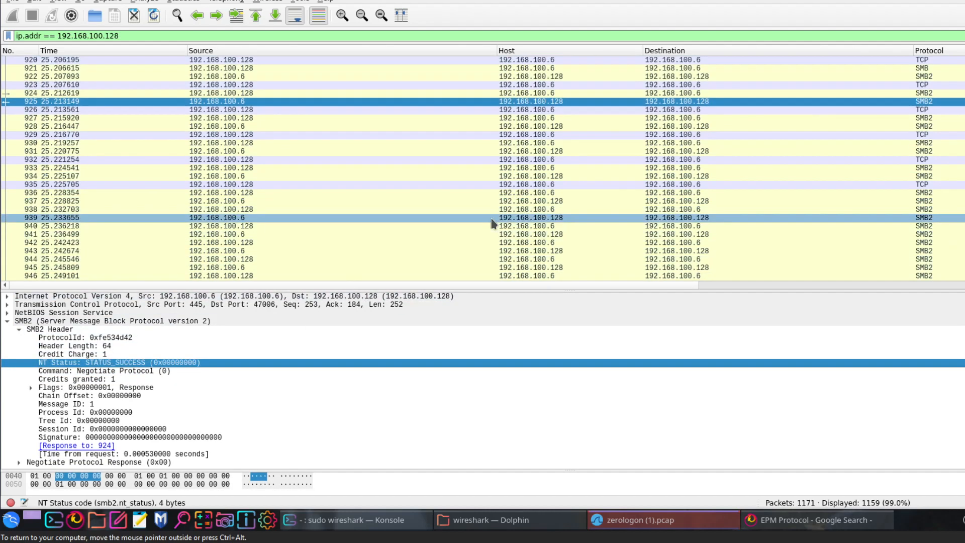
{"action": "scroll", "coordinate": [491, 223], "scroll_direction": "up", "scroll_amount": 4}
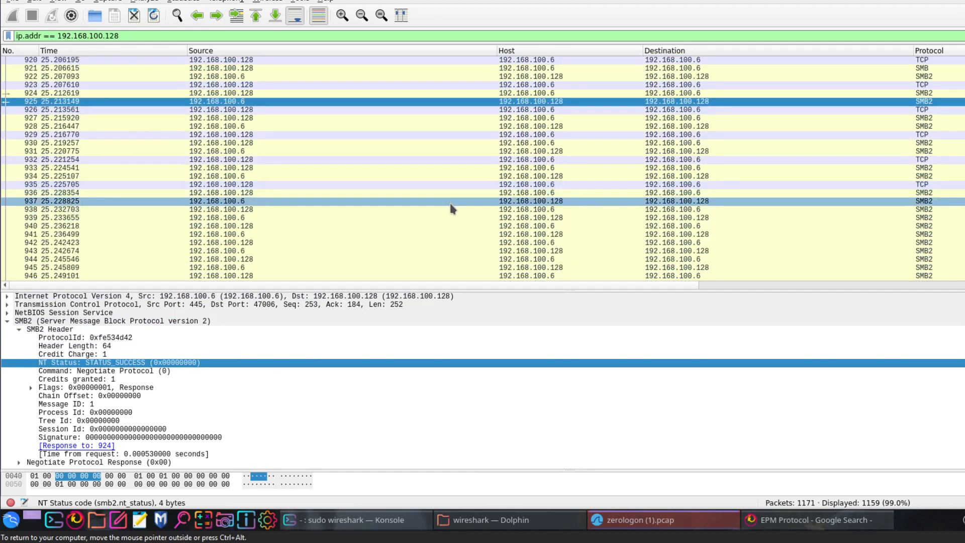
{"action": "scroll", "coordinate": [453, 207], "scroll_direction": "down", "scroll_amount": 1}
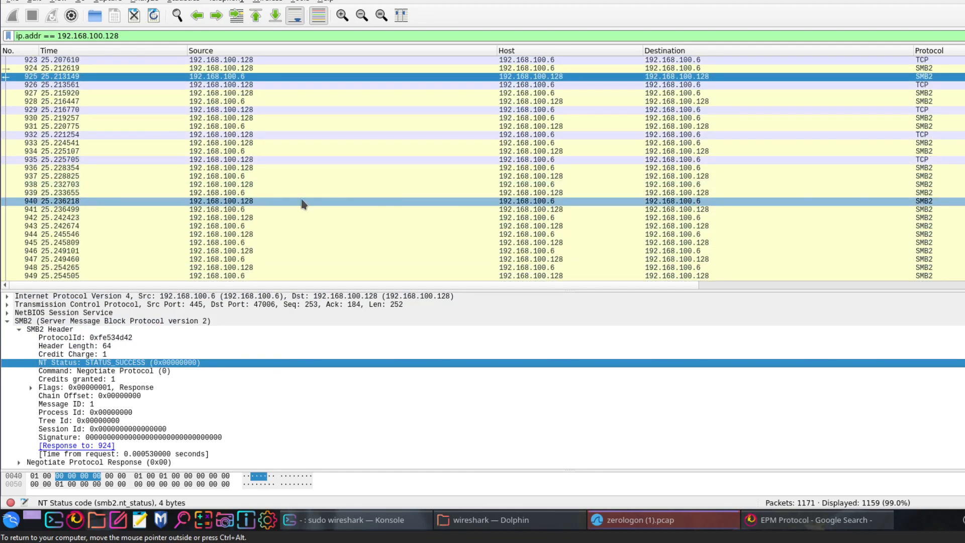
{"action": "left_click", "coordinate": [279, 209]}
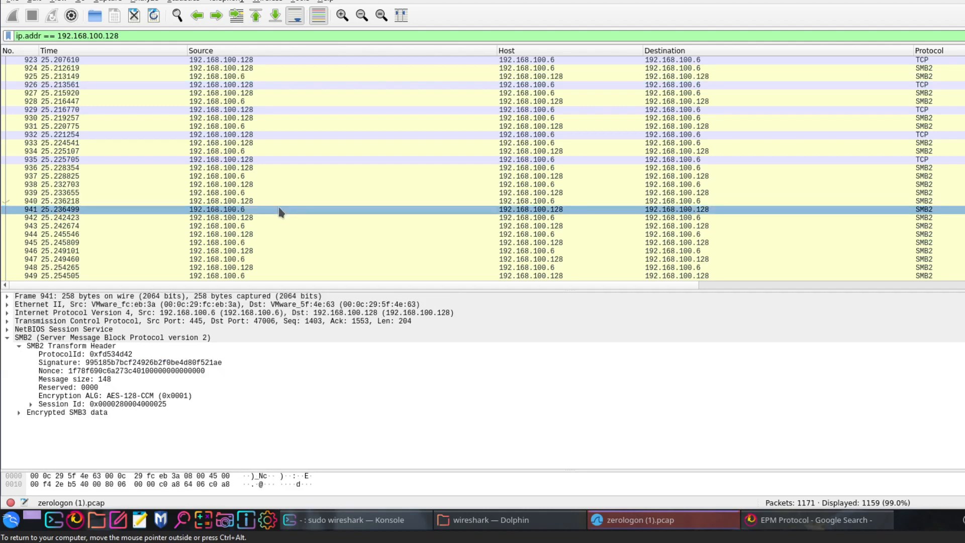
{"action": "left_click", "coordinate": [276, 218]}
{"action": "left_click", "coordinate": [275, 227]}
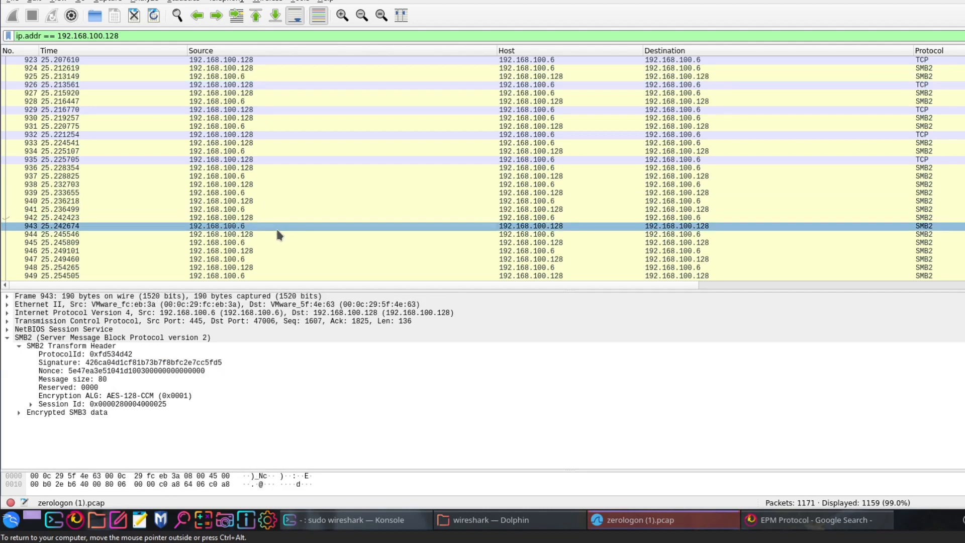
- Look past the SMB2 exchange to the DRSUAPI traffic and select DRSUAPI packet 1026
{"action": "scroll", "coordinate": [275, 227], "scroll_direction": "down", "scroll_amount": 7}
{"action": "scroll", "coordinate": [279, 234], "scroll_direction": "down", "scroll_amount": 6}
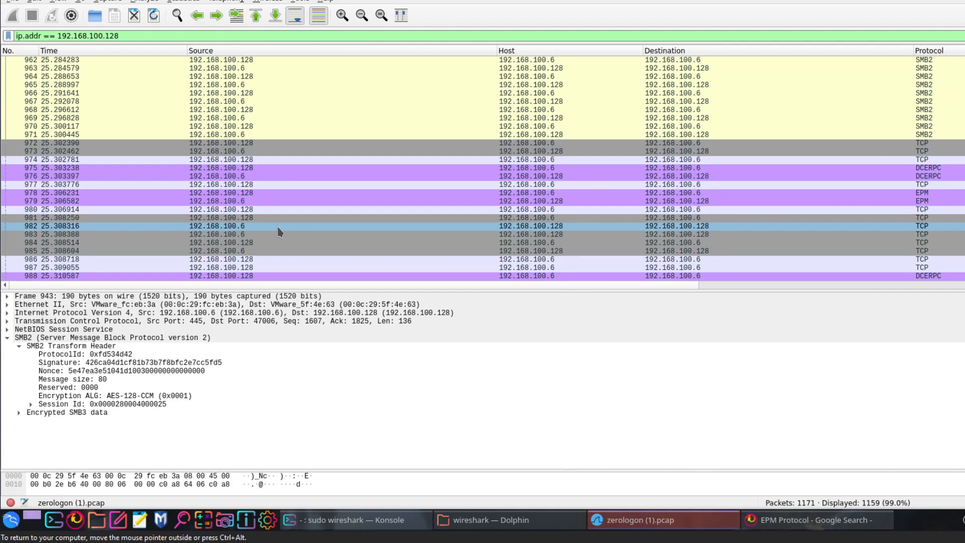
{"action": "scroll", "coordinate": [497, 242], "scroll_direction": "down", "scroll_amount": 20}
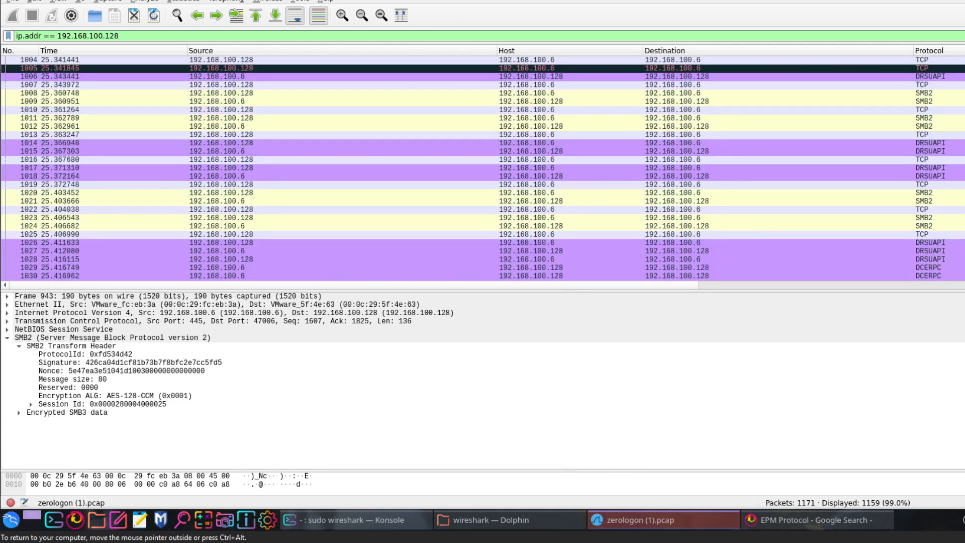
{"action": "scroll", "coordinate": [482, 168], "scroll_direction": "up", "scroll_amount": 2}
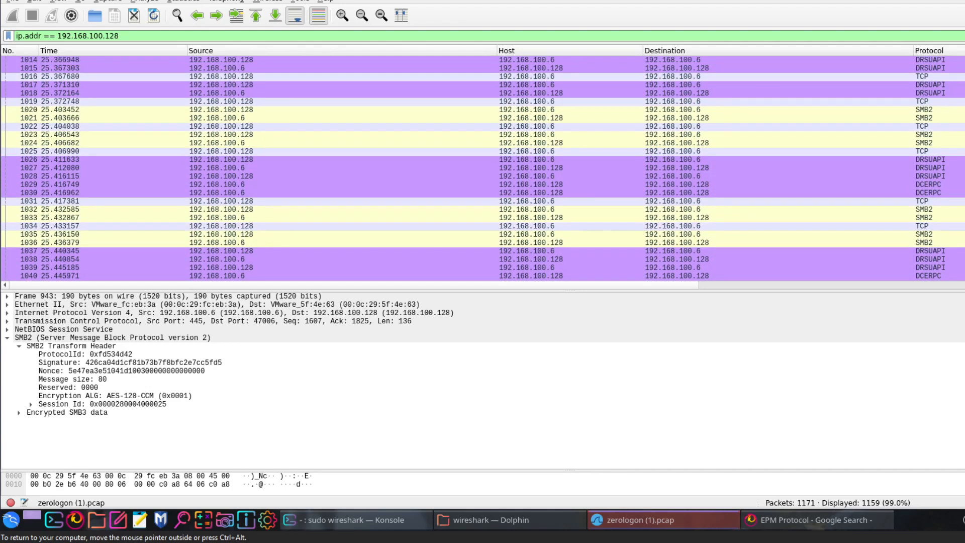
{"action": "left_click", "coordinate": [483, 160]}
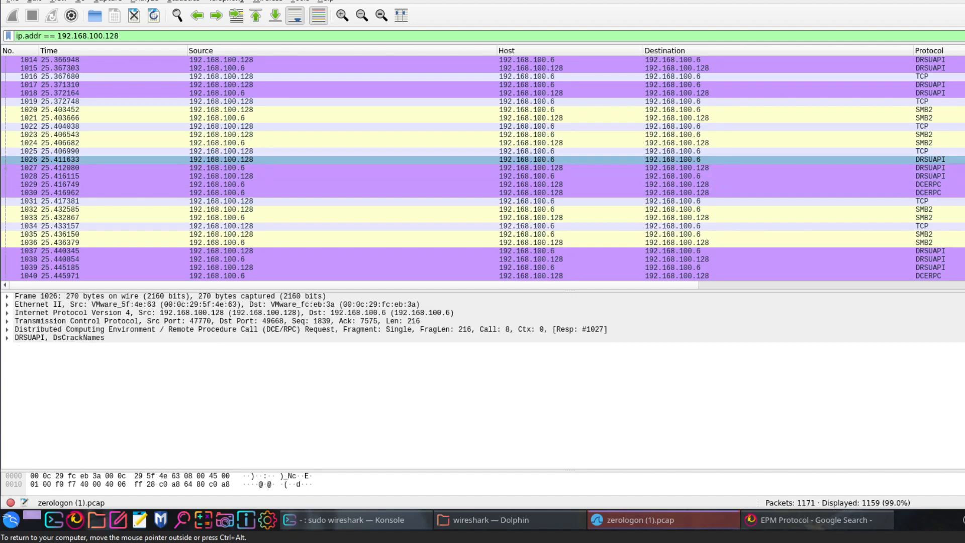
- Switch to Firefox and search Google for the suggested query "drsuapi wireshark"
{"action": "left_click", "coordinate": [813, 527]}
{"action": "scroll", "coordinate": [201, 150], "scroll_direction": "up", "scroll_amount": 3}
{"action": "left_click_drag", "start_coordinate": [200, 88], "coordinate": [111, 82]}
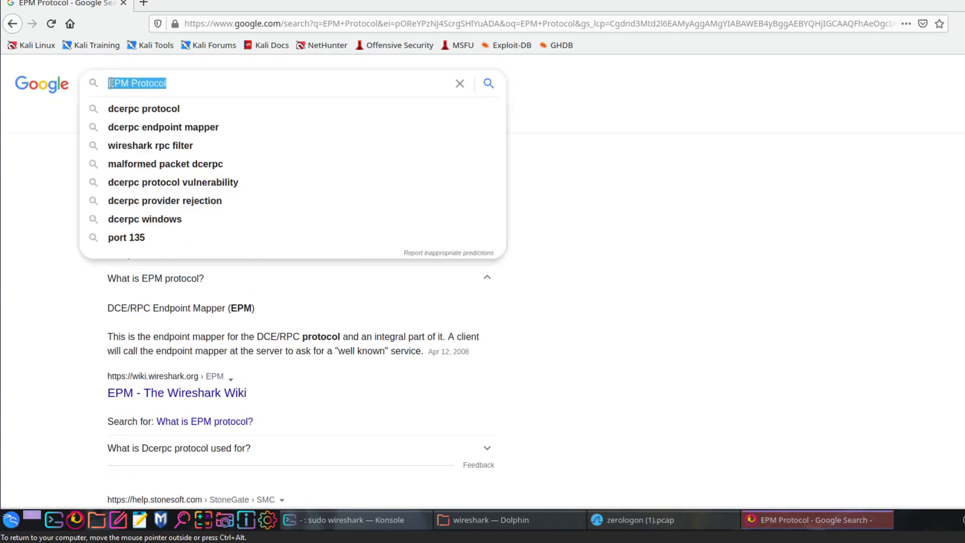
{"action": "type", "text": "DRSUPI"}
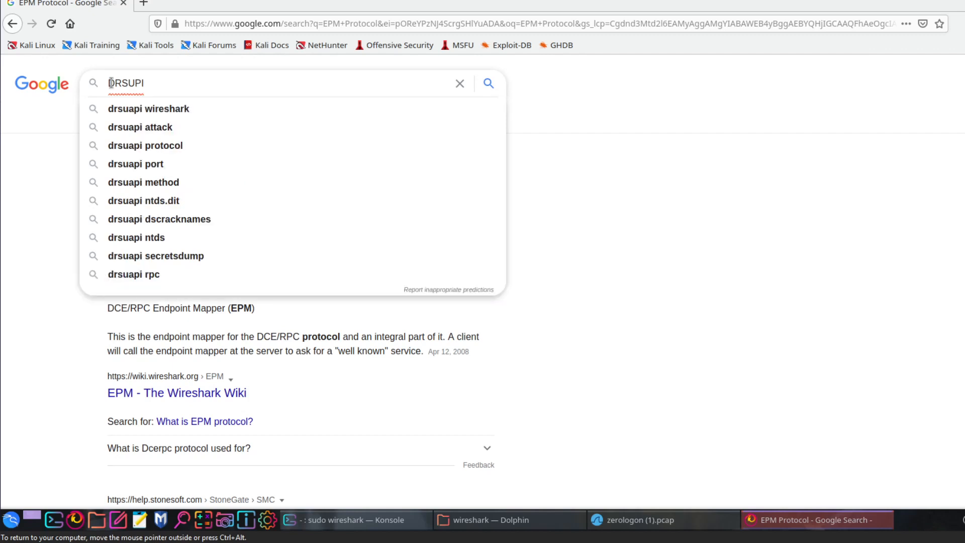
{"action": "left_click", "coordinate": [146, 107]}
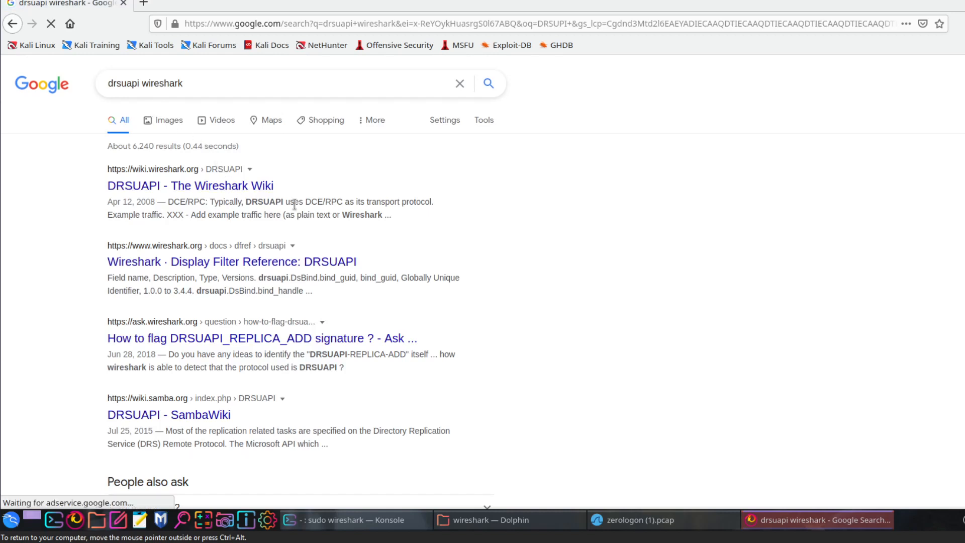
- Read the Wireshark Wiki's DRSUAPI page, return to the search results and expand the question "What is Drsuapi?"
{"action": "left_click", "coordinate": [197, 189]}
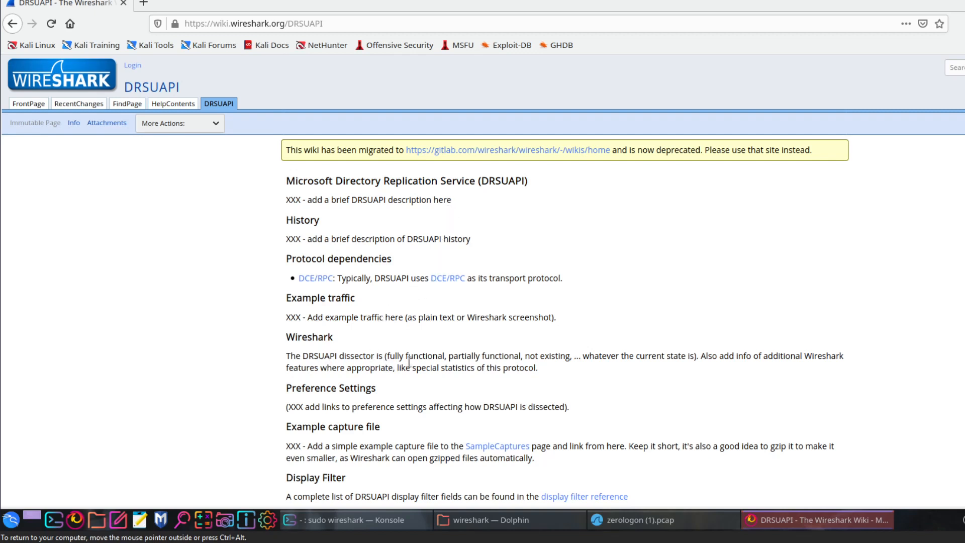
{"action": "scroll", "coordinate": [429, 336], "scroll_direction": "down", "scroll_amount": 8}
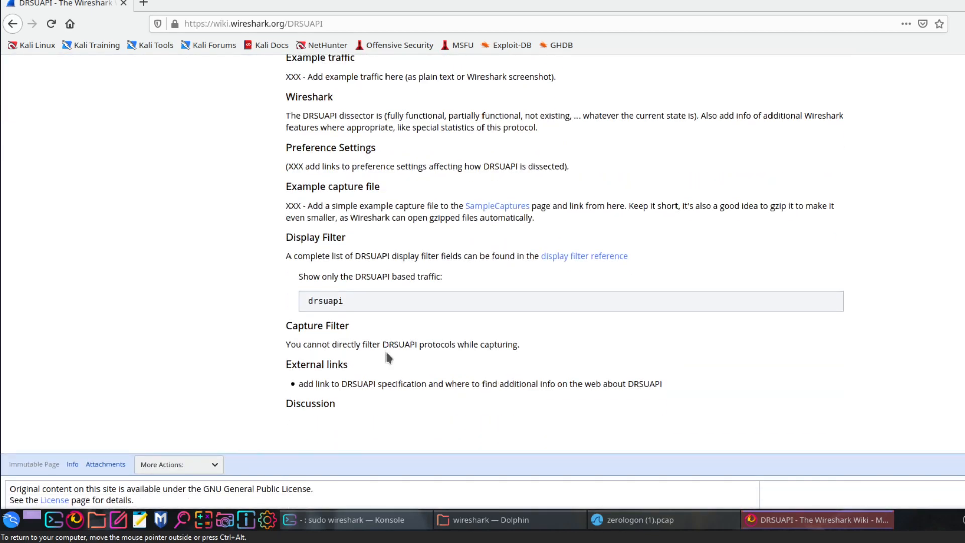
{"action": "scroll", "coordinate": [385, 349], "scroll_direction": "up", "scroll_amount": 7}
{"action": "left_click", "coordinate": [12, 24]}
{"action": "scroll", "coordinate": [439, 249], "scroll_direction": "down", "scroll_amount": 10}
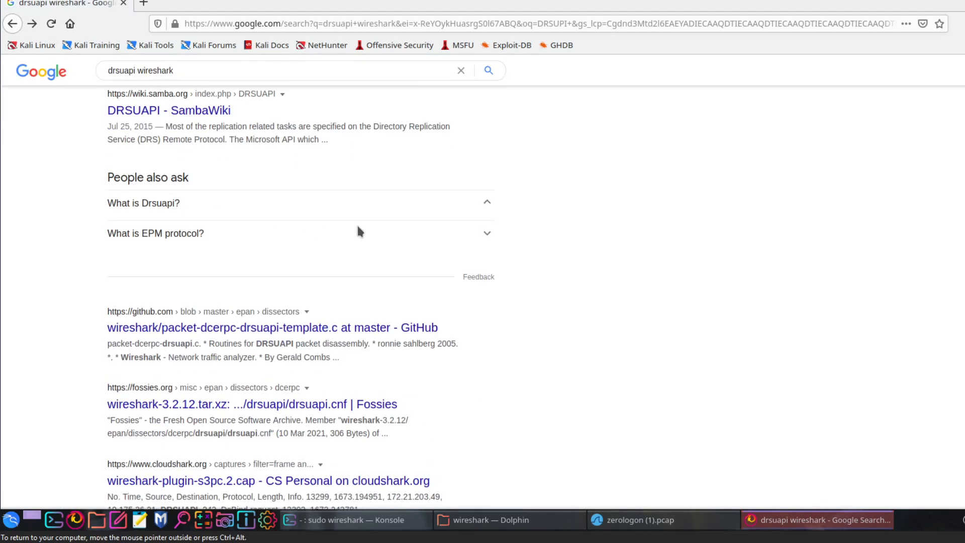
{"action": "left_click", "coordinate": [236, 206]}
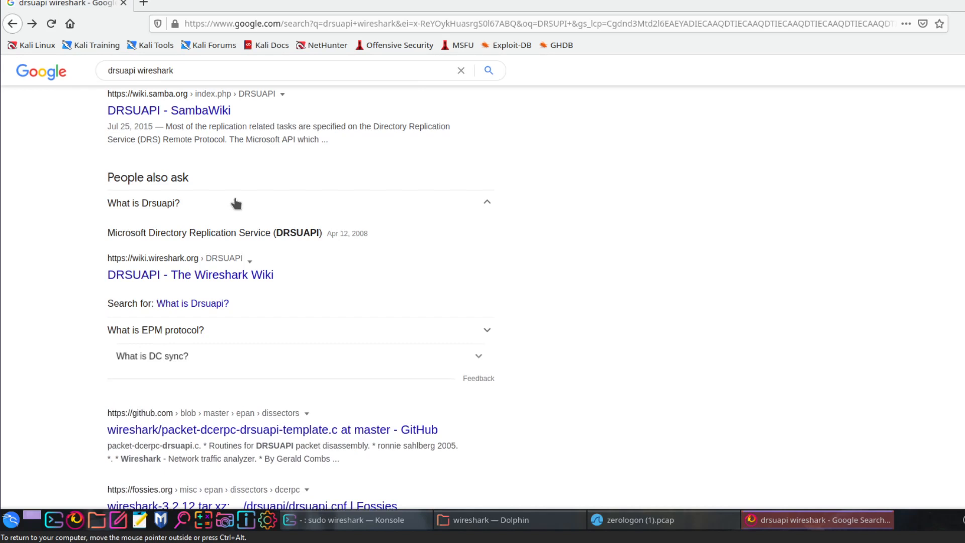
- Switch back to Wireshark and replace the IP address display filter with drsuapi
{"action": "left_click", "coordinate": [796, 520]}
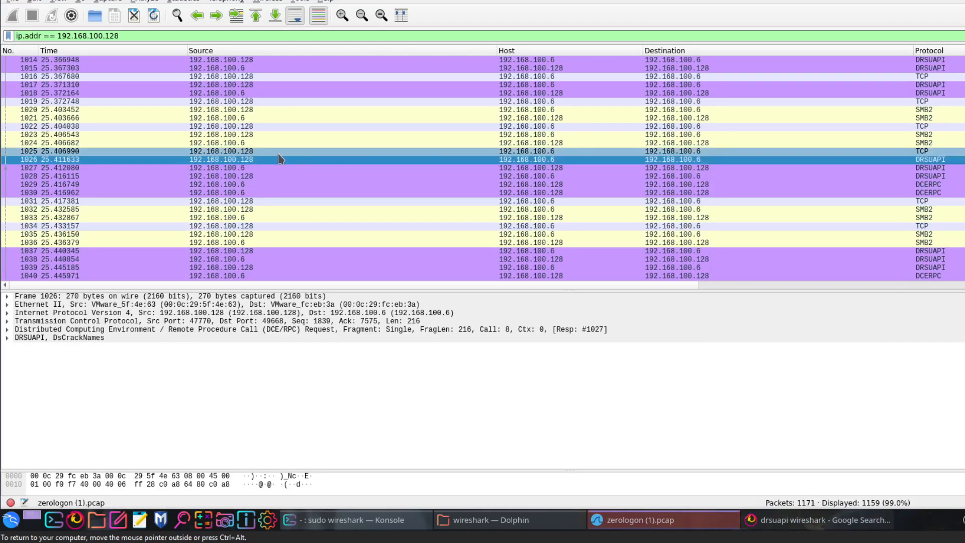
{"action": "scroll", "coordinate": [539, 226], "scroll_direction": "up", "scroll_amount": 9}
{"action": "scroll", "coordinate": [539, 226], "scroll_direction": "up", "scroll_amount": 14}
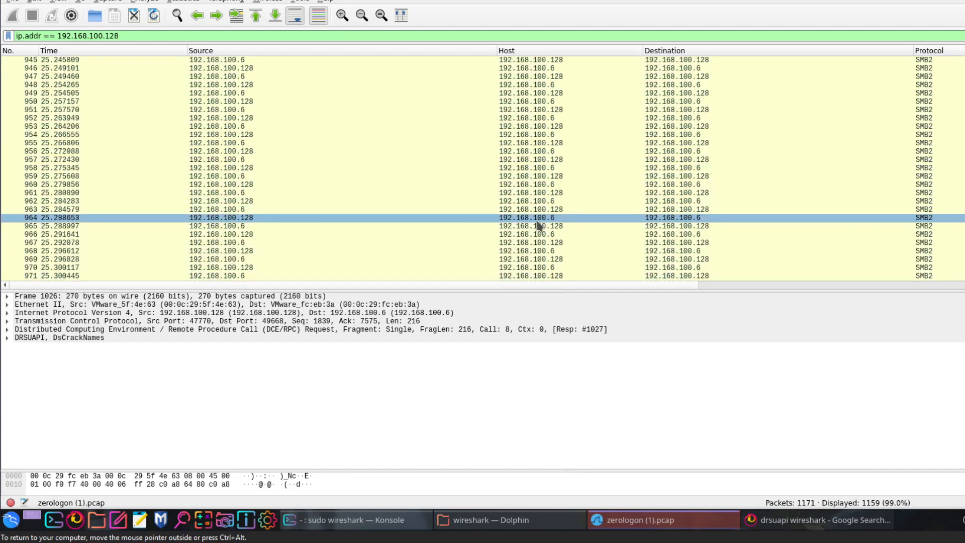
{"action": "scroll", "coordinate": [539, 226], "scroll_direction": "down", "scroll_amount": 8}
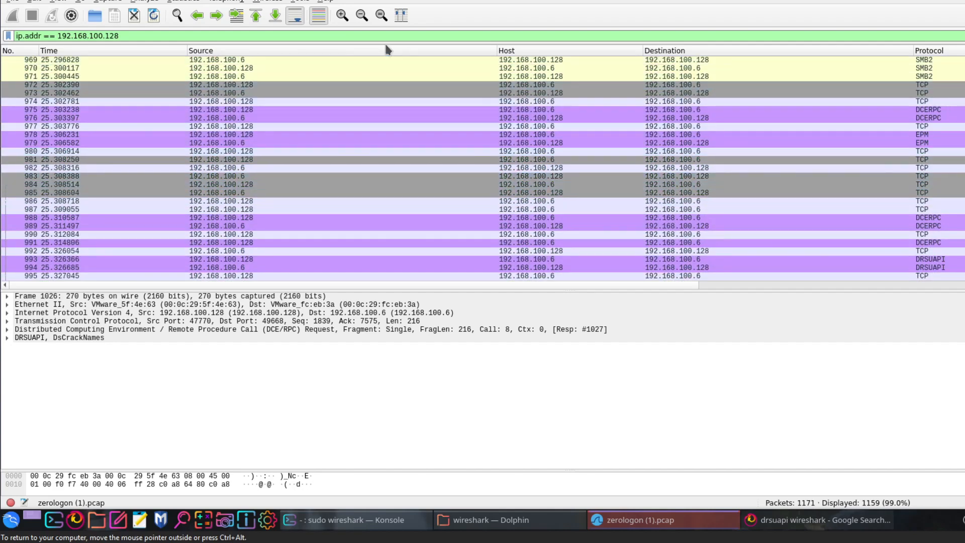
{"action": "scroll", "coordinate": [771, 151], "scroll_direction": "down", "scroll_amount": 2}
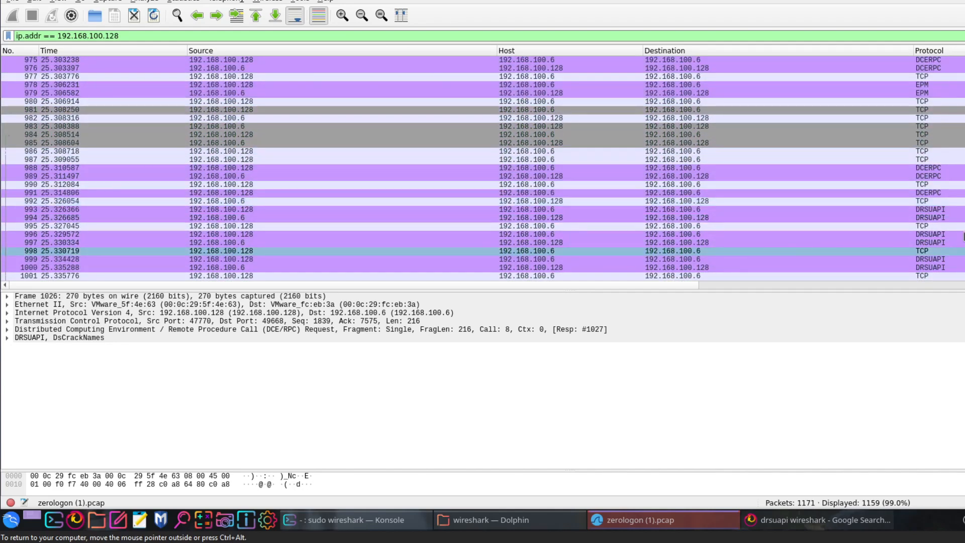
{"action": "left_click_drag", "start_coordinate": [150, 36], "coordinate": [4, 36]}
{"action": "type", "text": "d"}
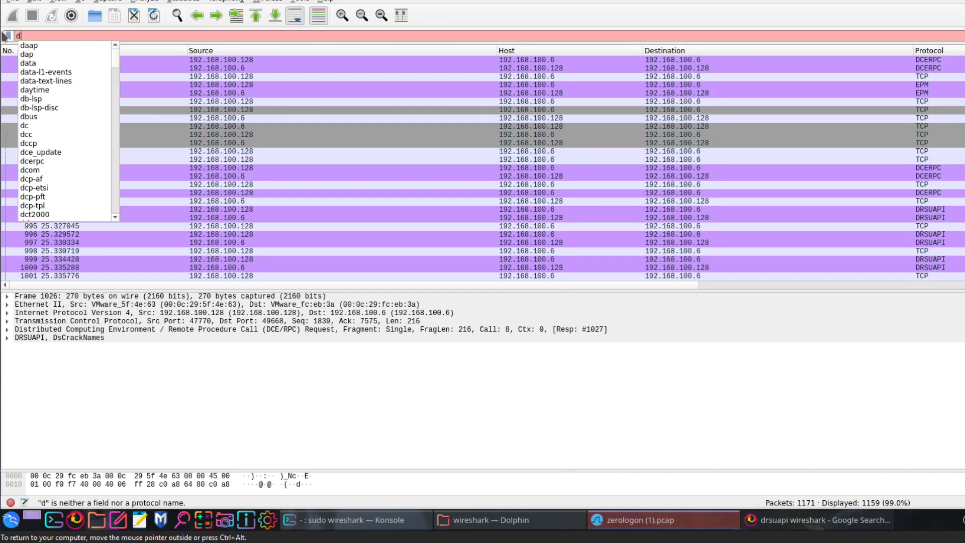
{"action": "type", "text": "rsupi"}
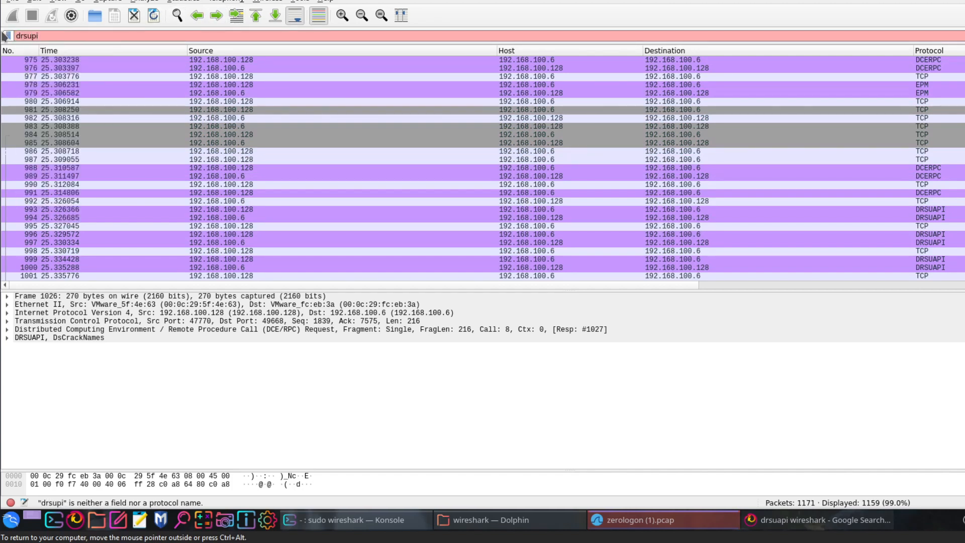
{"action": "key", "text": "BackSpace"}
{"action": "key", "text": "BackSpace"}
{"action": "type", "text": "api"}
{"action": "key", "text": "Return"}
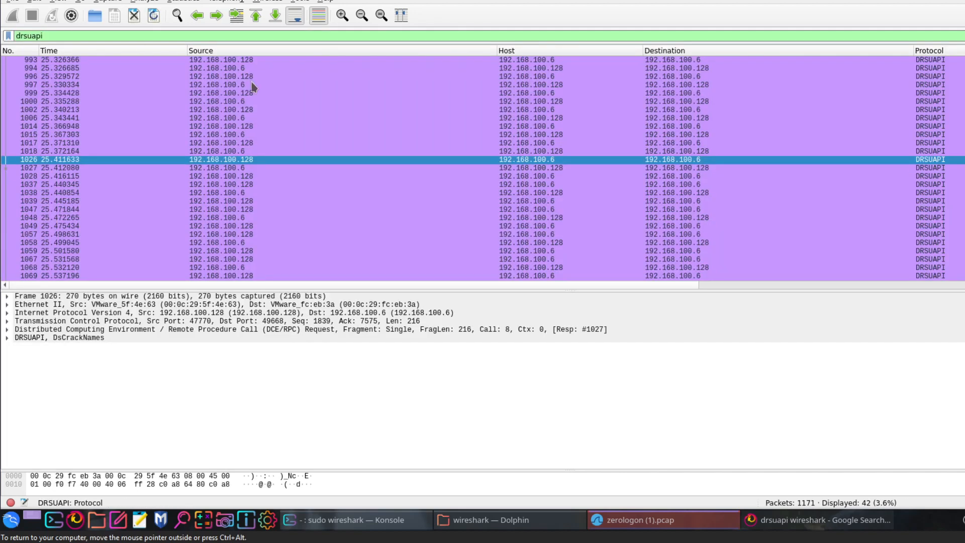
- Inspect the DRSUAPI DsBind and DCE/RPC request details of packet 993, collapsing both sections when finished
{"action": "left_click", "coordinate": [217, 61]}
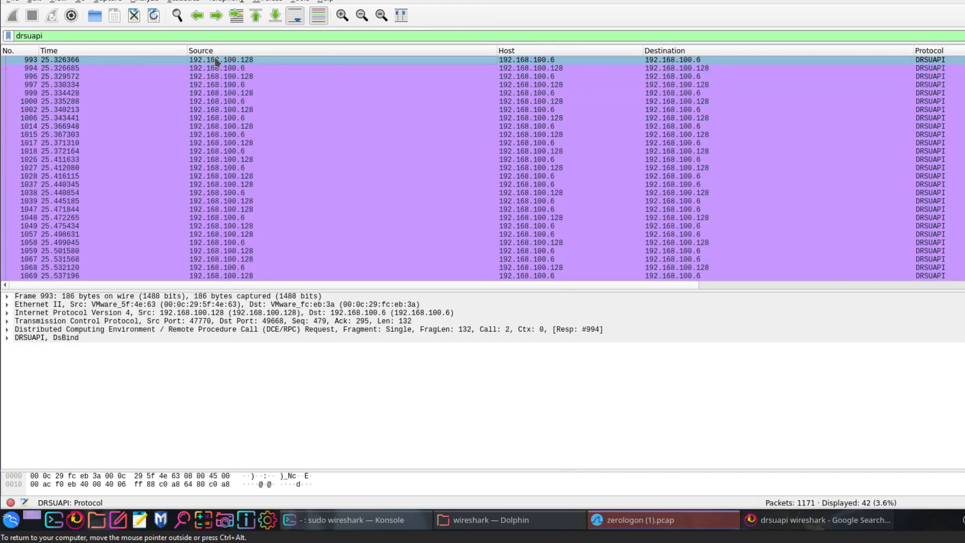
{"action": "left_click", "coordinate": [7, 338]}
{"action": "left_click", "coordinate": [52, 362]}
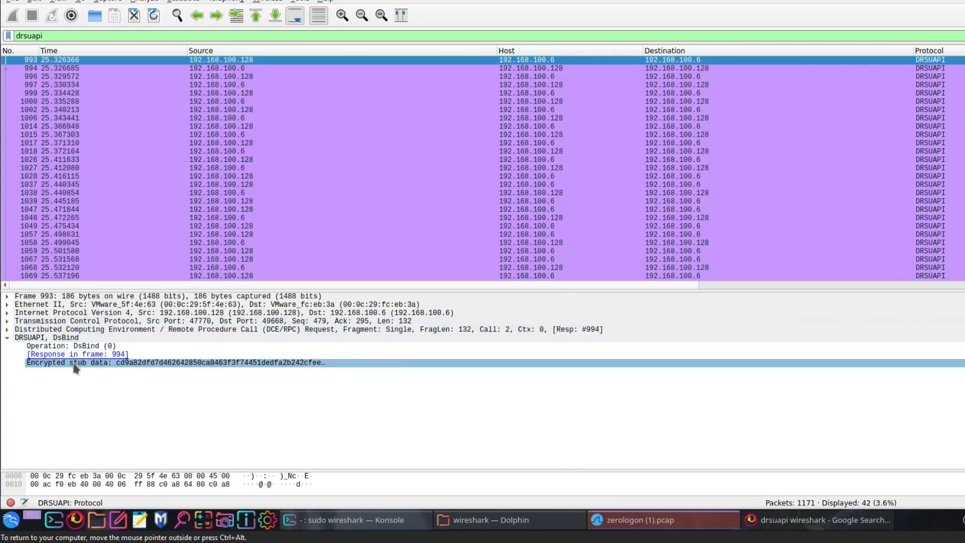
{"action": "left_click", "coordinate": [7, 330]}
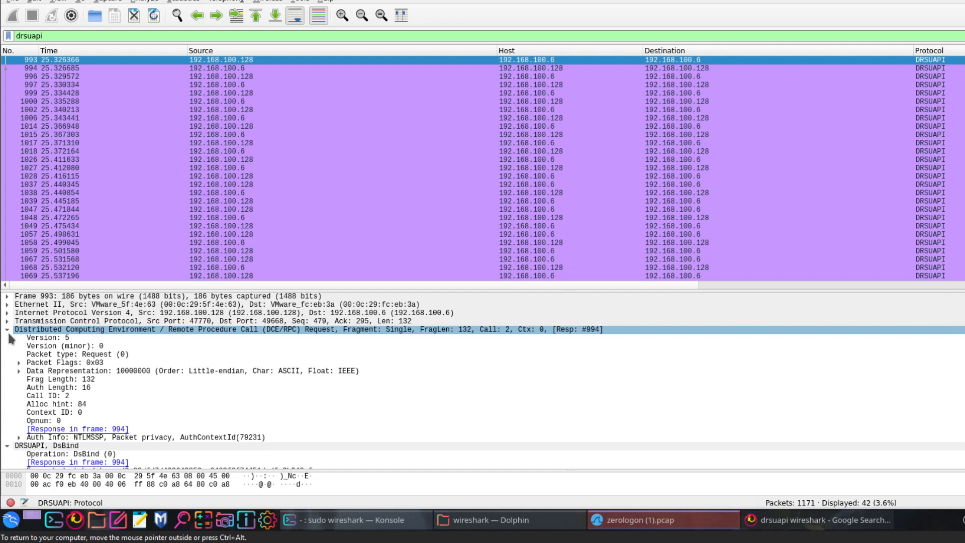
{"action": "left_click", "coordinate": [8, 332]}
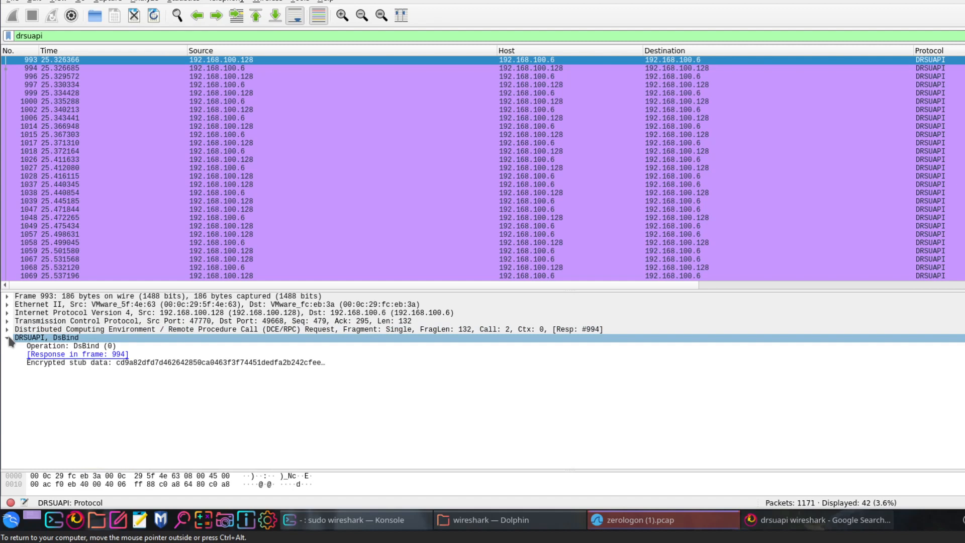
{"action": "left_click", "coordinate": [8, 339]}
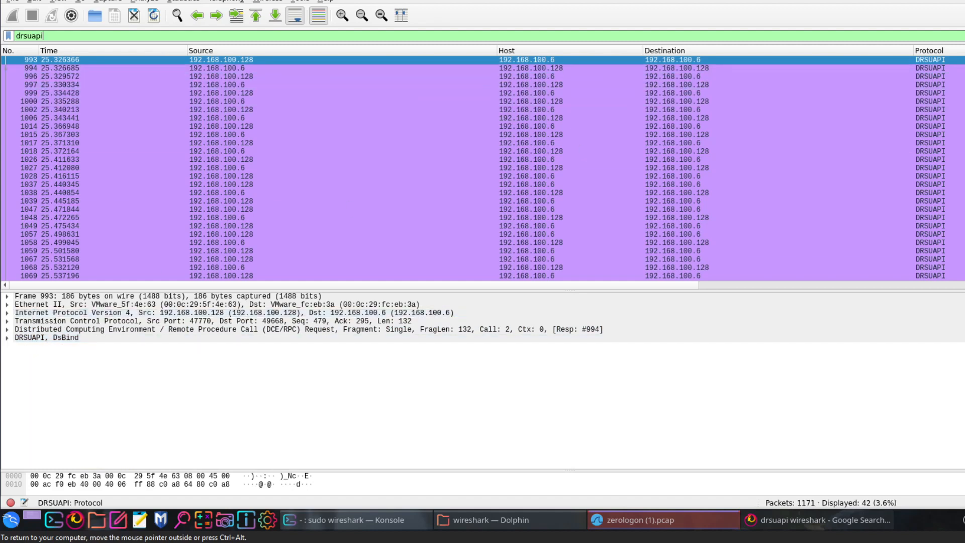
- Clear the display filter and inspect SMB2 packet 1160 and the Transmission Control Protocol details of packet 1161
{"action": "left_click", "coordinate": [963, 35]}
{"action": "scroll", "coordinate": [482, 168], "scroll_direction": "down", "scroll_amount": 20}
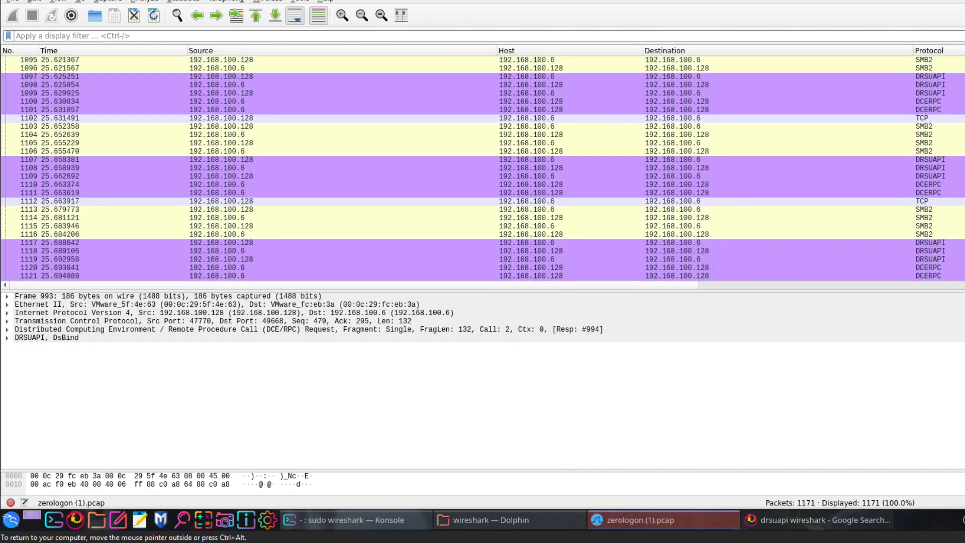
{"action": "scroll", "coordinate": [482, 169], "scroll_direction": "down", "scroll_amount": 17}
{"action": "left_click", "coordinate": [938, 193]}
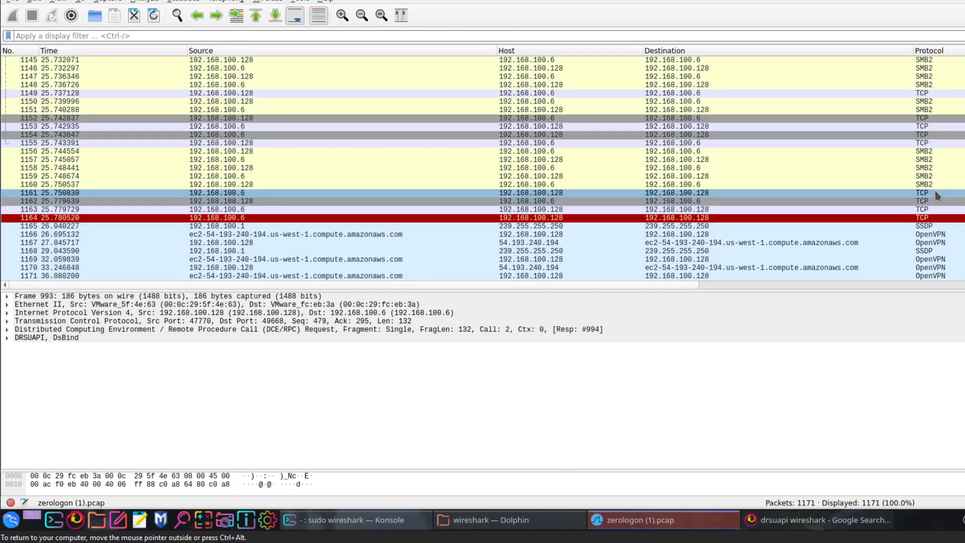
{"action": "left_click", "coordinate": [949, 185]}
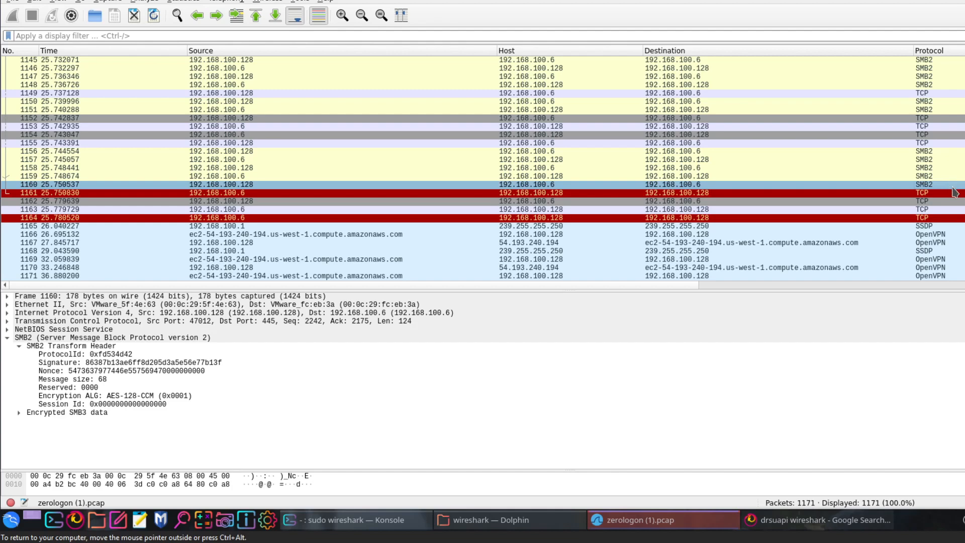
{"action": "left_click", "coordinate": [953, 194]}
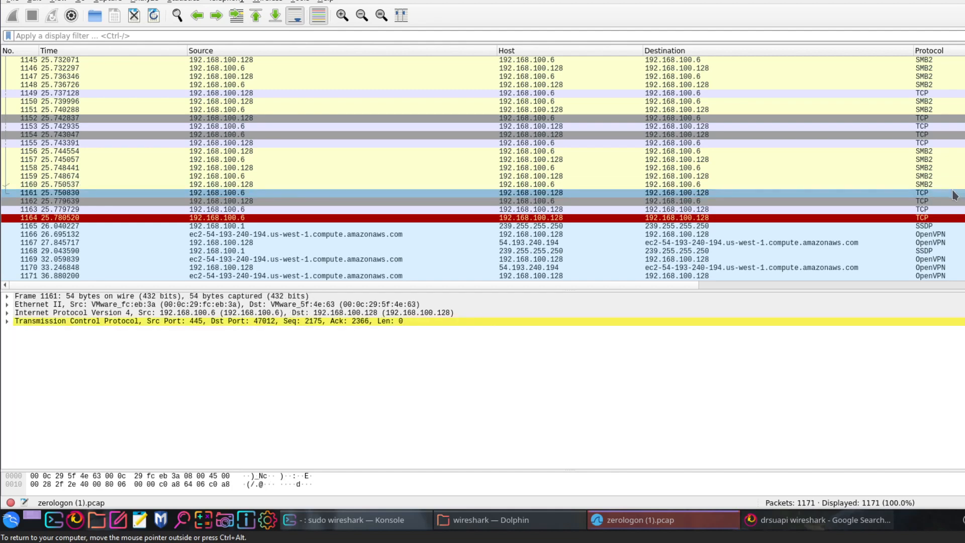
{"action": "left_click", "coordinate": [8, 321]}
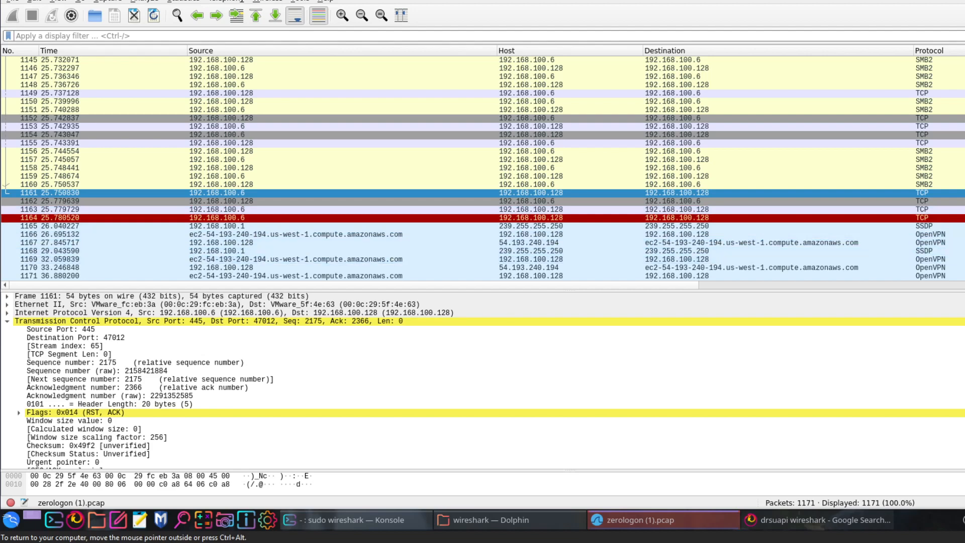
- Review the unfiltered capture's sequence of protocols from the first packet onward and select SMB2 packet 968
{"action": "left_click_drag", "start_coordinate": [964, 274], "coordinate": [964, 183]}
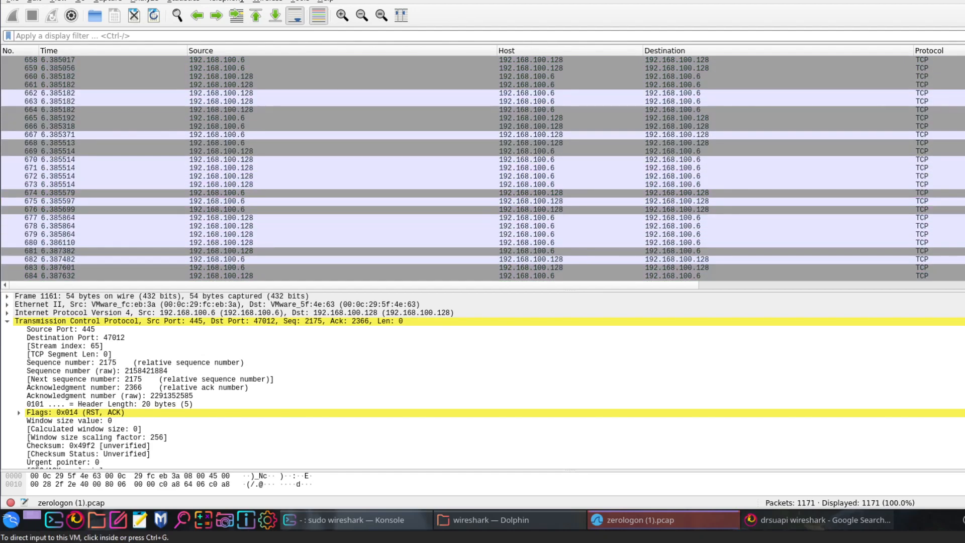
{"action": "left_click_drag", "start_coordinate": [964, 183], "coordinate": [964, 60]}
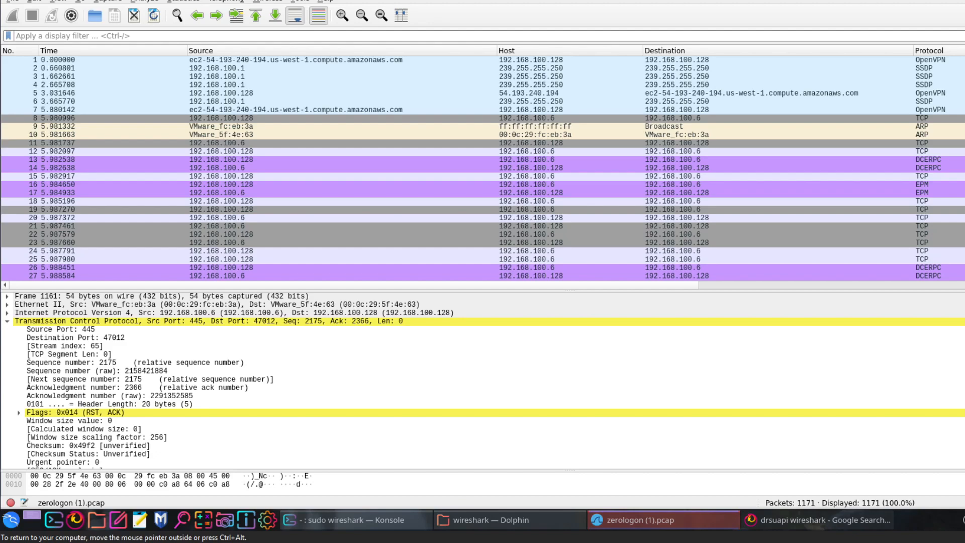
{"action": "scroll", "coordinate": [483, 168], "scroll_direction": "down", "scroll_amount": 20}
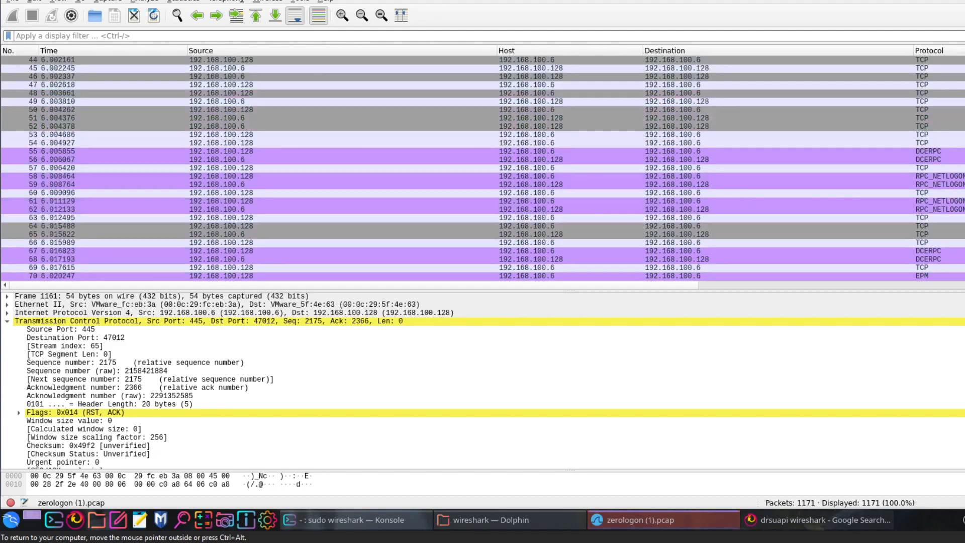
{"action": "scroll", "coordinate": [483, 168], "scroll_direction": "down", "scroll_amount": 20}
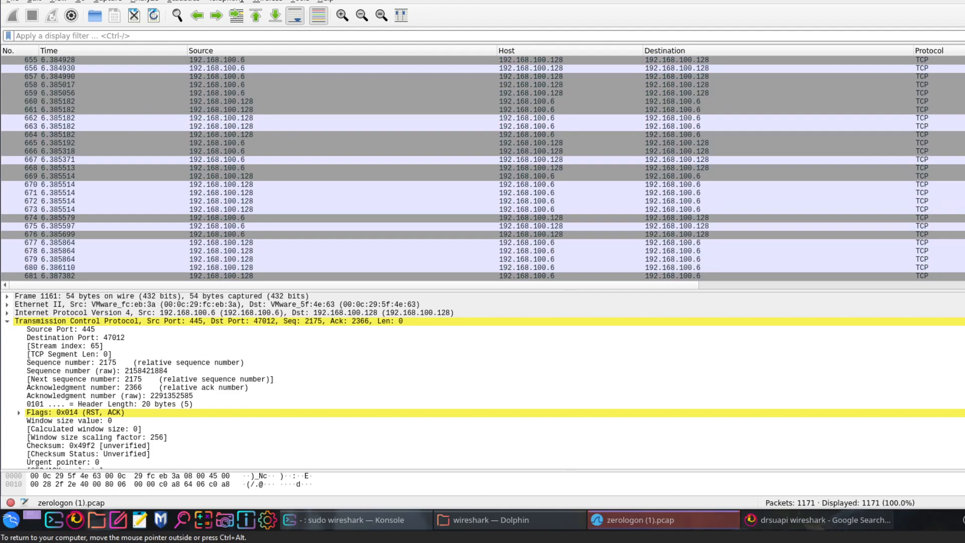
{"action": "scroll", "coordinate": [483, 168], "scroll_direction": "down", "scroll_amount": 20}
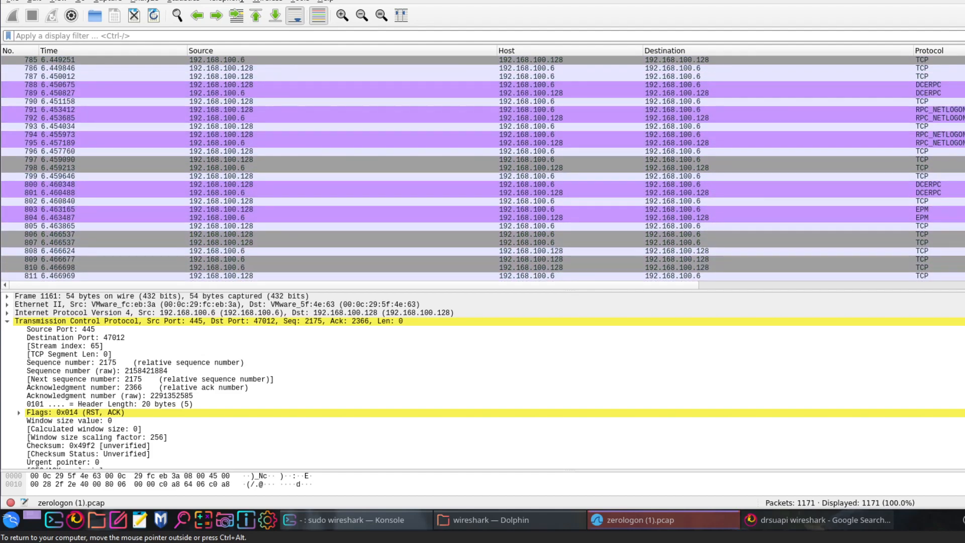
{"action": "scroll", "coordinate": [482, 168], "scroll_direction": "down", "scroll_amount": 20}
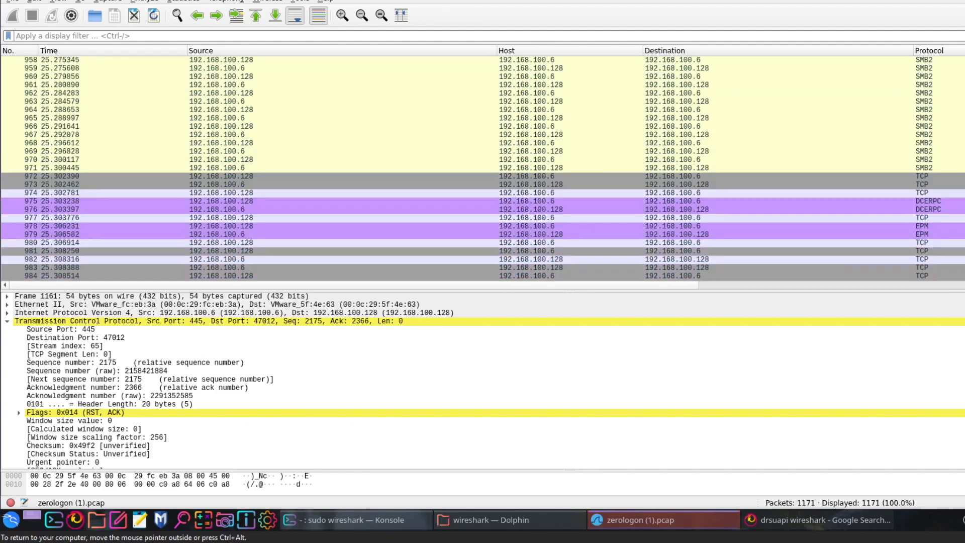
{"action": "left_click", "coordinate": [277, 110]}
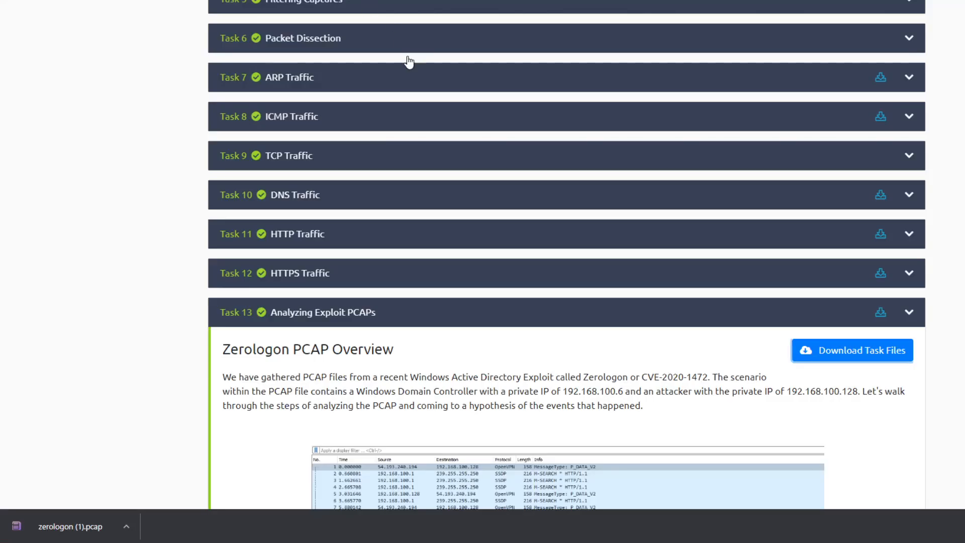
- Switch to the TryHackMe room and review Task 13's attacker identification, Zerologon POC connection and Secretsdump SMB analysis sections
{"action": "scroll", "coordinate": [485, 216], "scroll_direction": "down", "scroll_amount": 15}
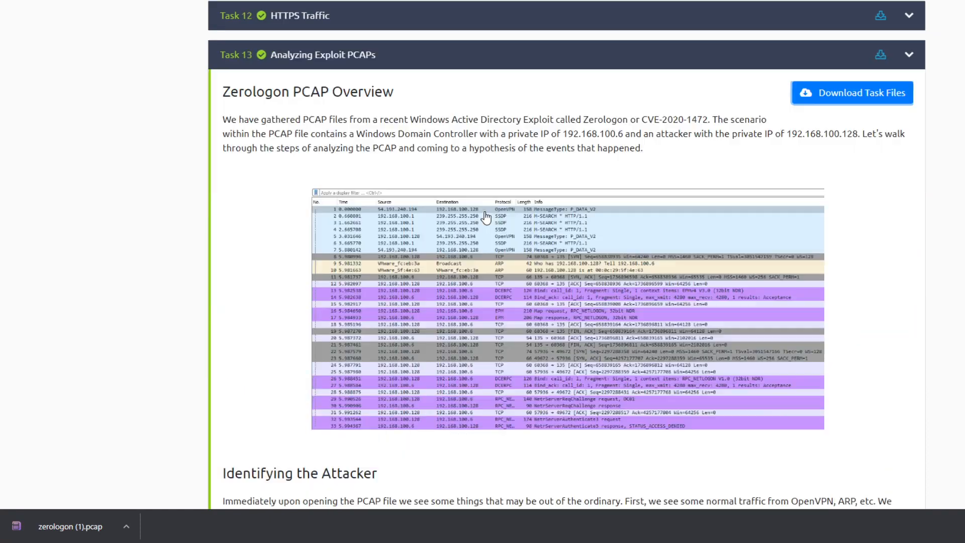
{"action": "scroll", "coordinate": [485, 217], "scroll_direction": "down", "scroll_amount": 6}
{"action": "scroll", "coordinate": [487, 217], "scroll_direction": "up", "scroll_amount": 7}
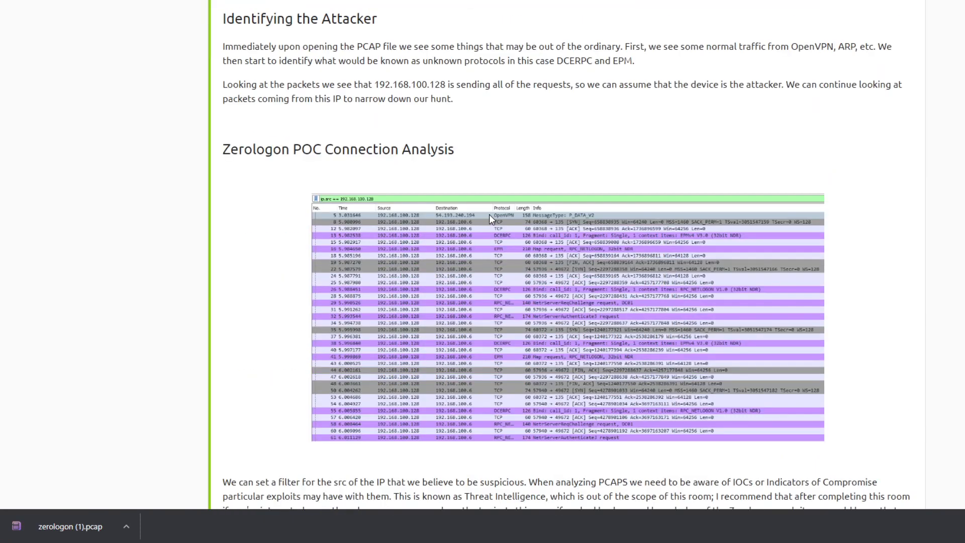
{"action": "scroll", "coordinate": [489, 214], "scroll_direction": "down", "scroll_amount": 12}
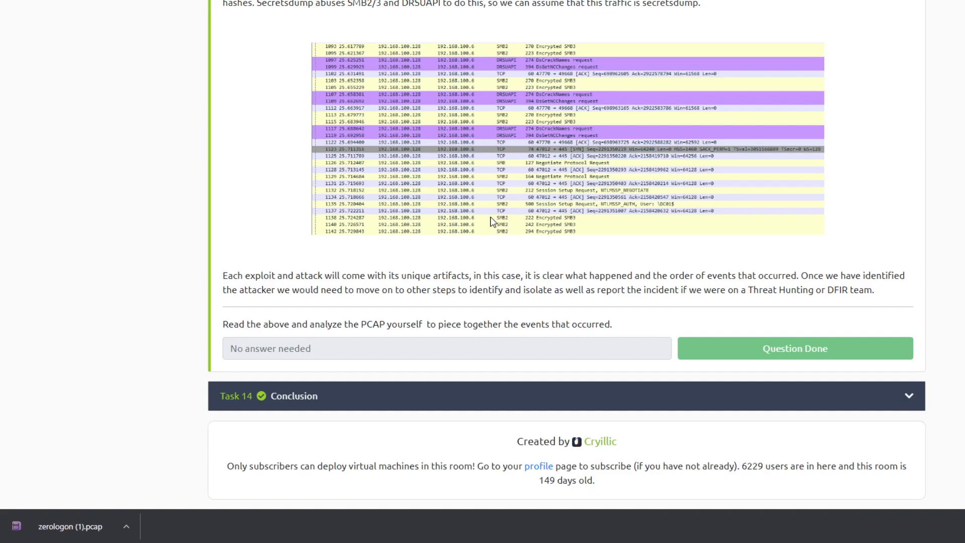
{"action": "scroll", "coordinate": [493, 221], "scroll_direction": "up", "scroll_amount": 18}
{"action": "scroll", "coordinate": [502, 248], "scroll_direction": "down", "scroll_amount": 7}
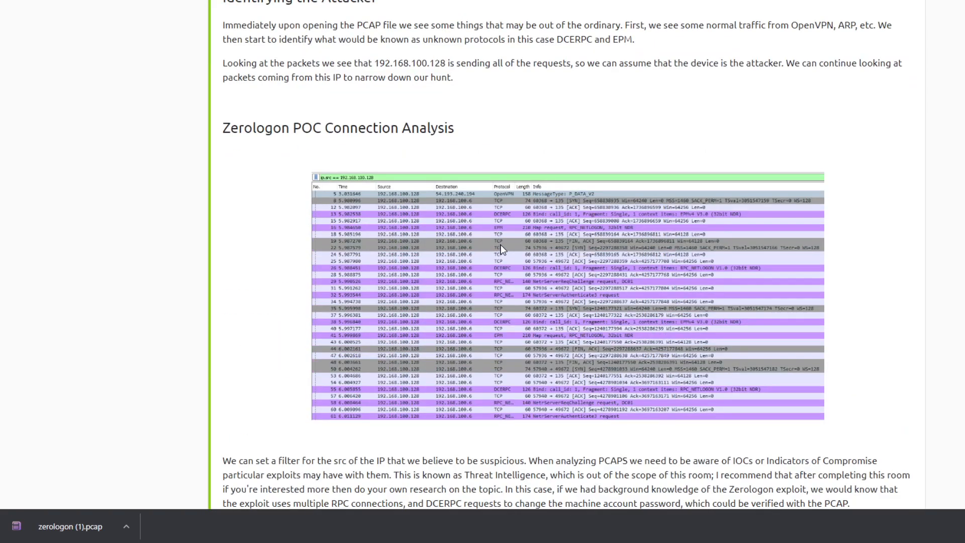
{"action": "scroll", "coordinate": [501, 248], "scroll_direction": "down", "scroll_amount": 8}
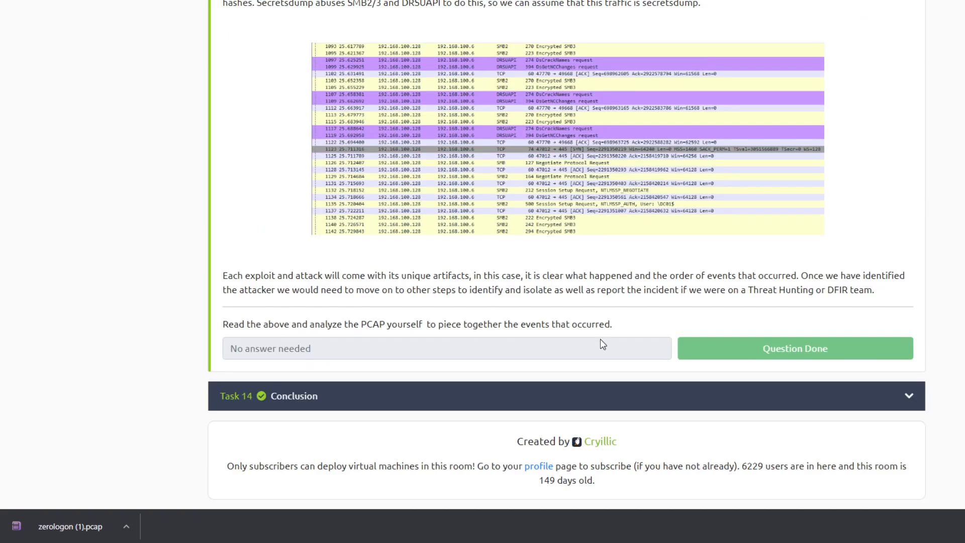
{"action": "scroll", "coordinate": [471, 319], "scroll_direction": "up", "scroll_amount": 8}
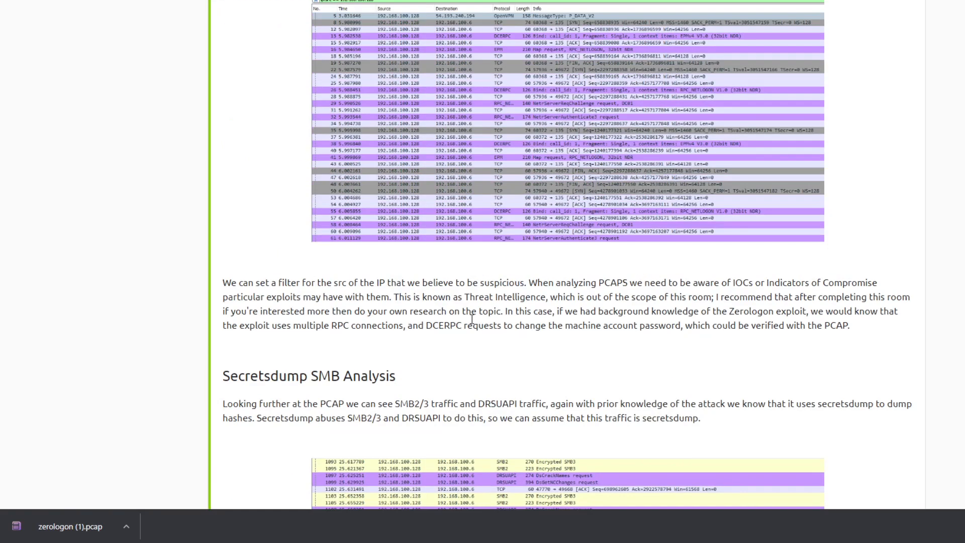
{"action": "scroll", "coordinate": [471, 318], "scroll_direction": "up", "scroll_amount": 8}
- Collapse Task 13, Analyzing Exploit PCAPs, and open TryHackMe's Learn page
{"action": "left_click", "coordinate": [329, 173]}
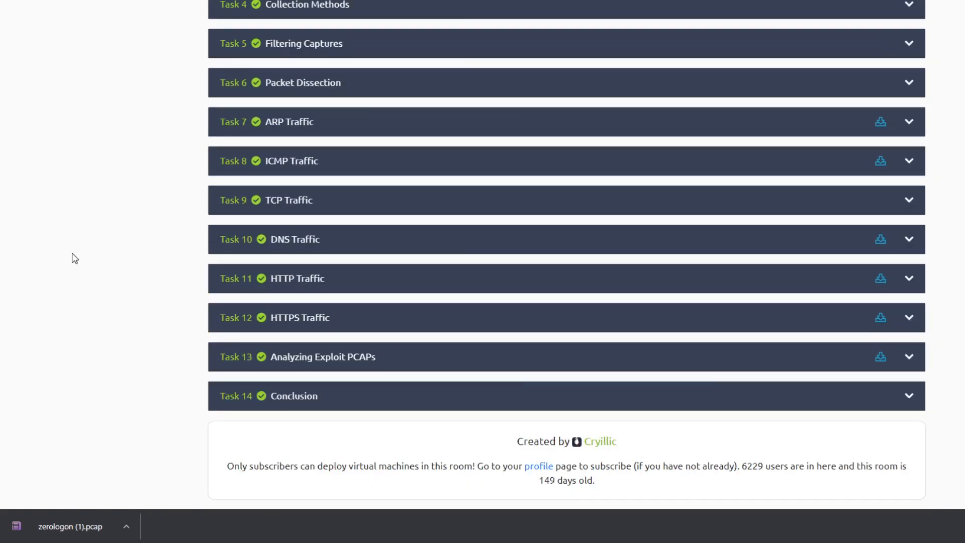
{"action": "scroll", "coordinate": [355, 155], "scroll_direction": "up", "scroll_amount": 5}
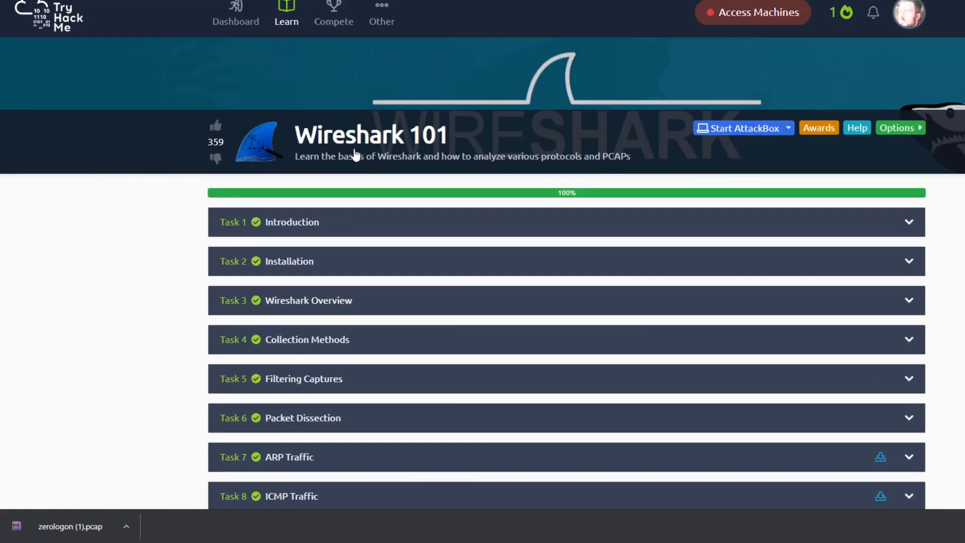
{"action": "left_click", "coordinate": [288, 33]}
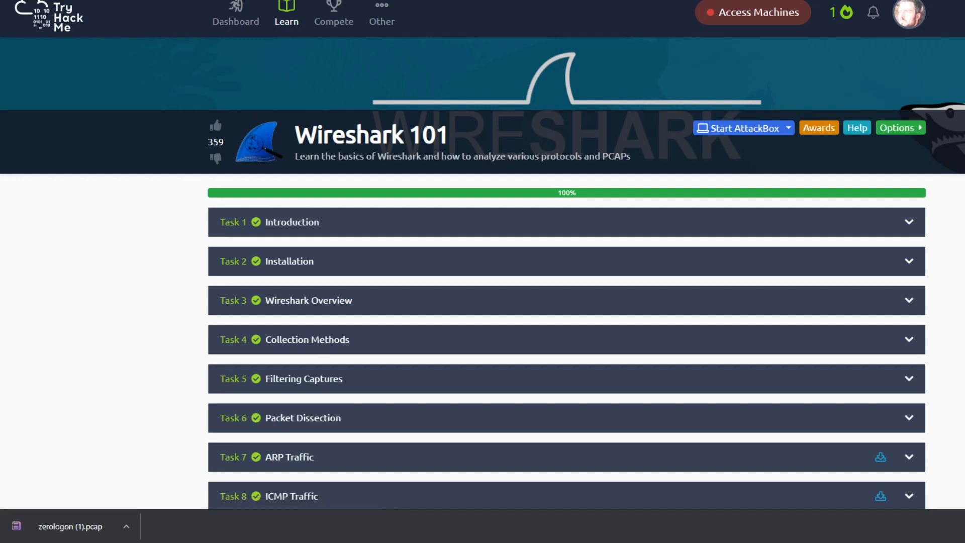